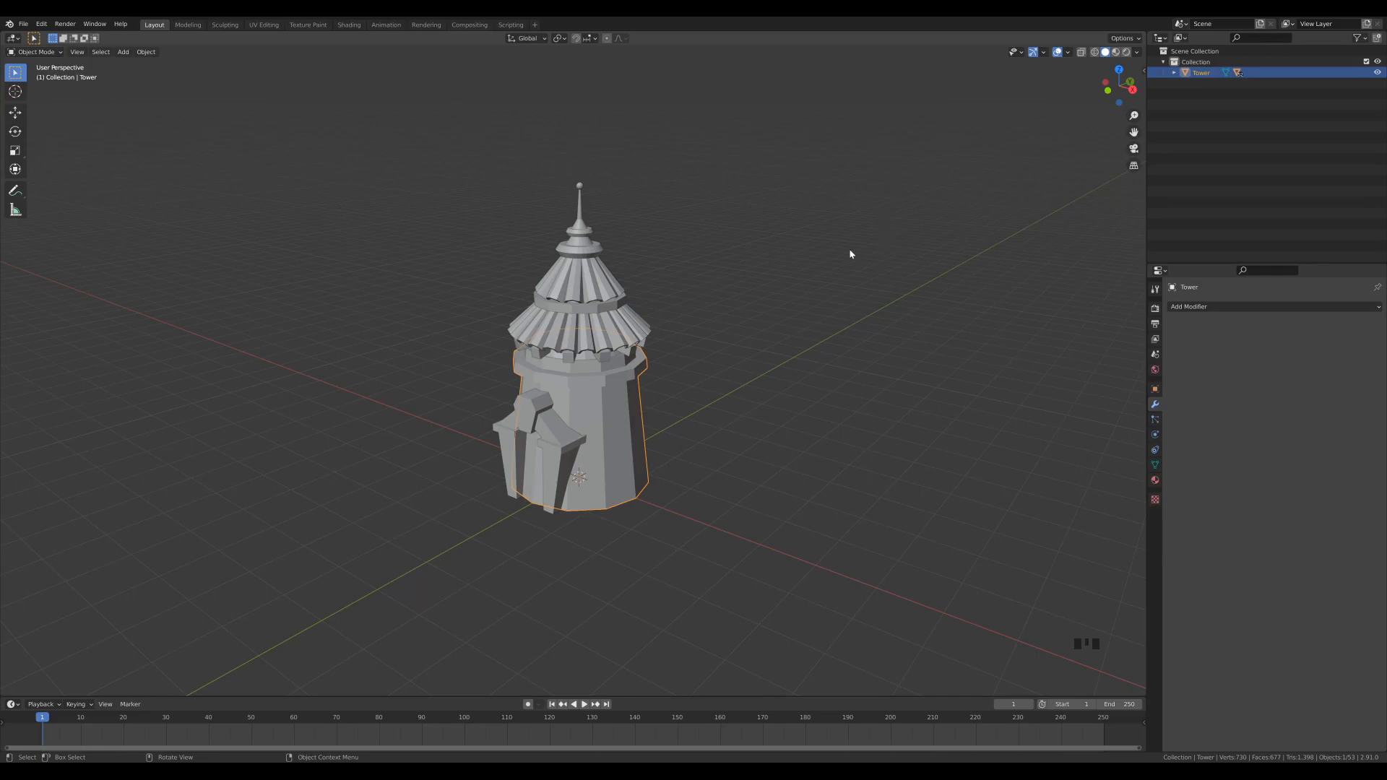
Step: Add a mesh circle at the tower's base and scale its geometry by 4 in Edit Mode
key("shift+a")
mouse_move(791, 433)
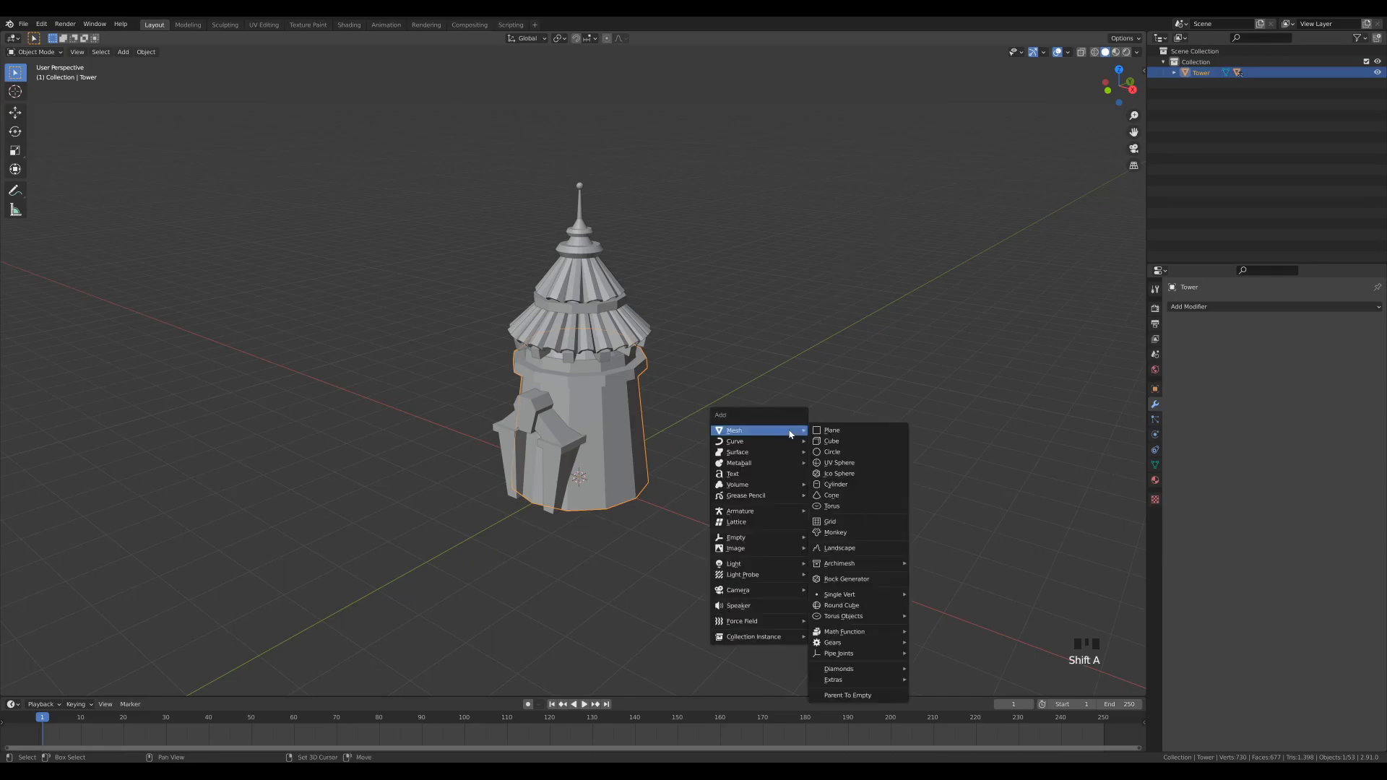
left_click(831, 451)
key("Tab")
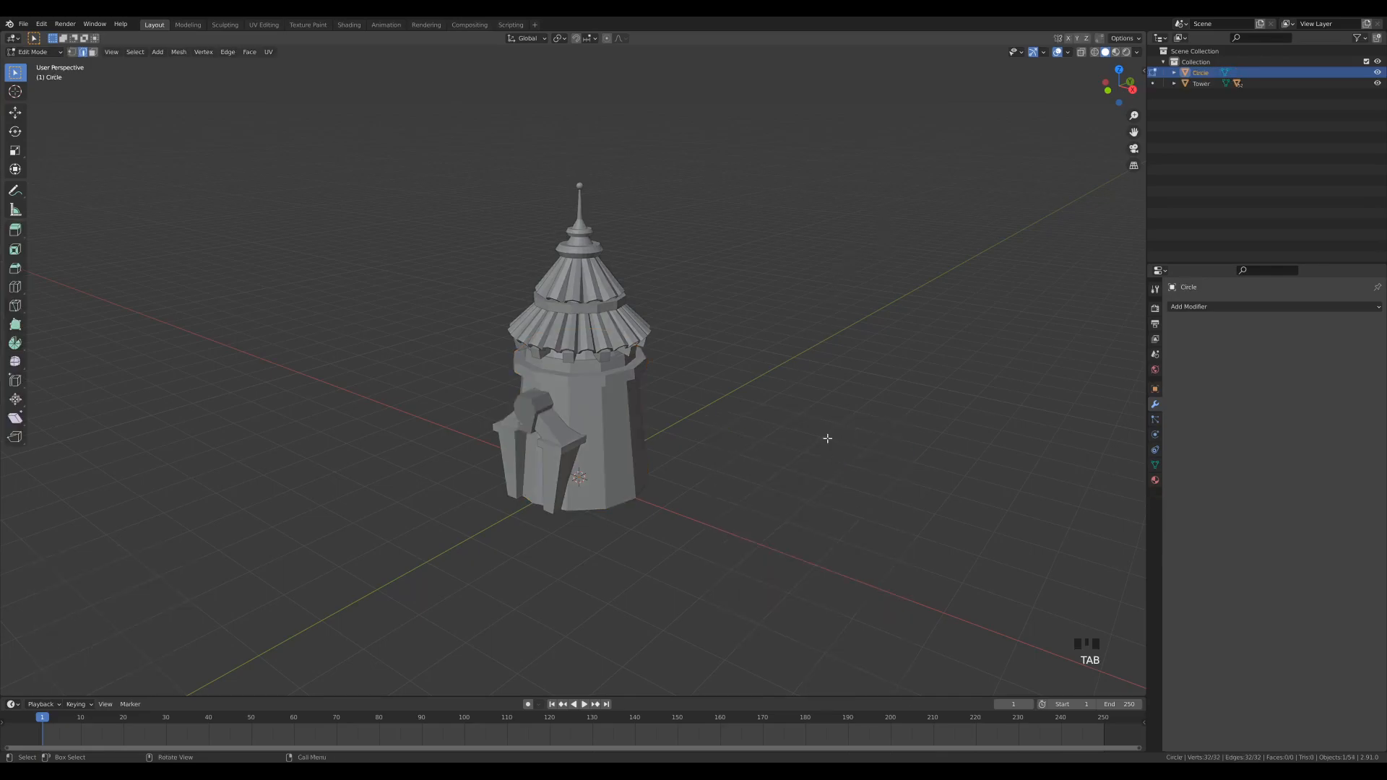
key("s")
key("4")
left_click(828, 439)
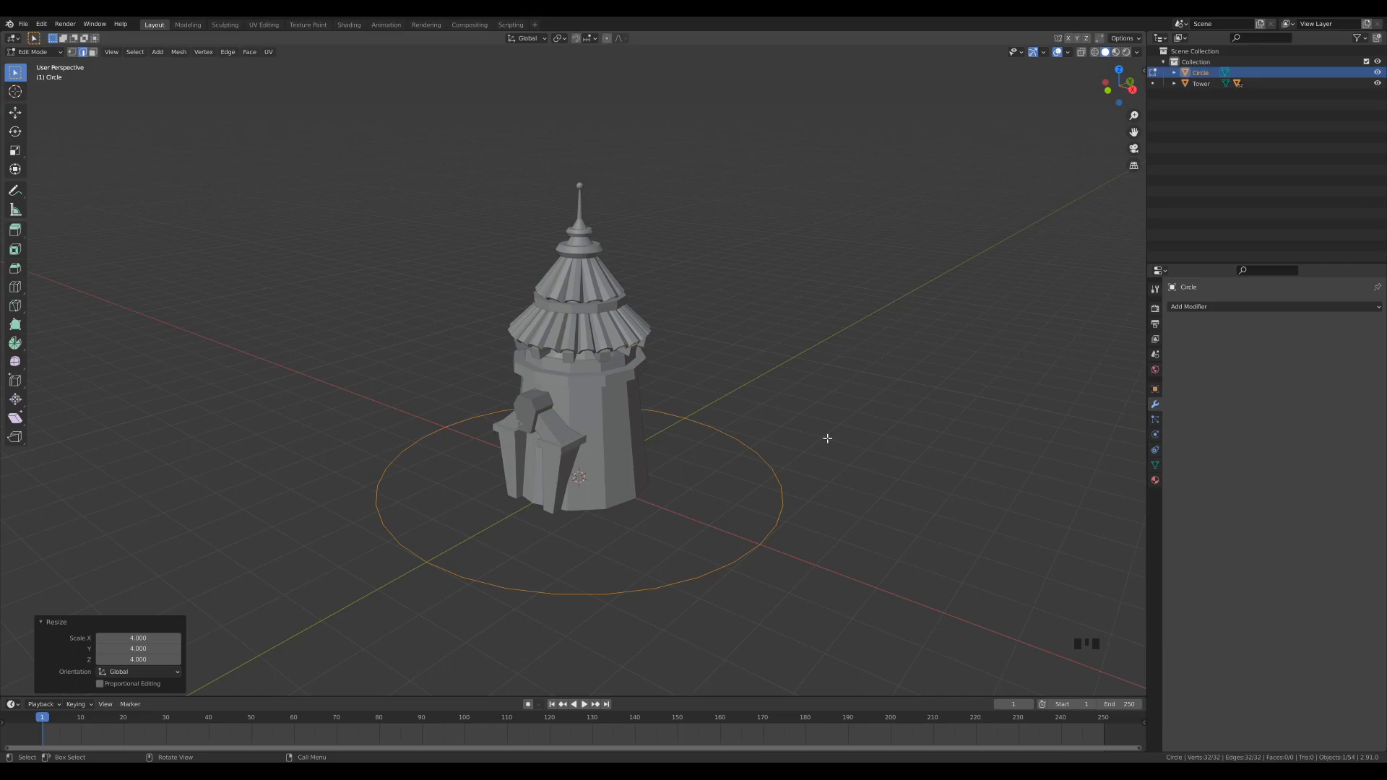
key("Tab")
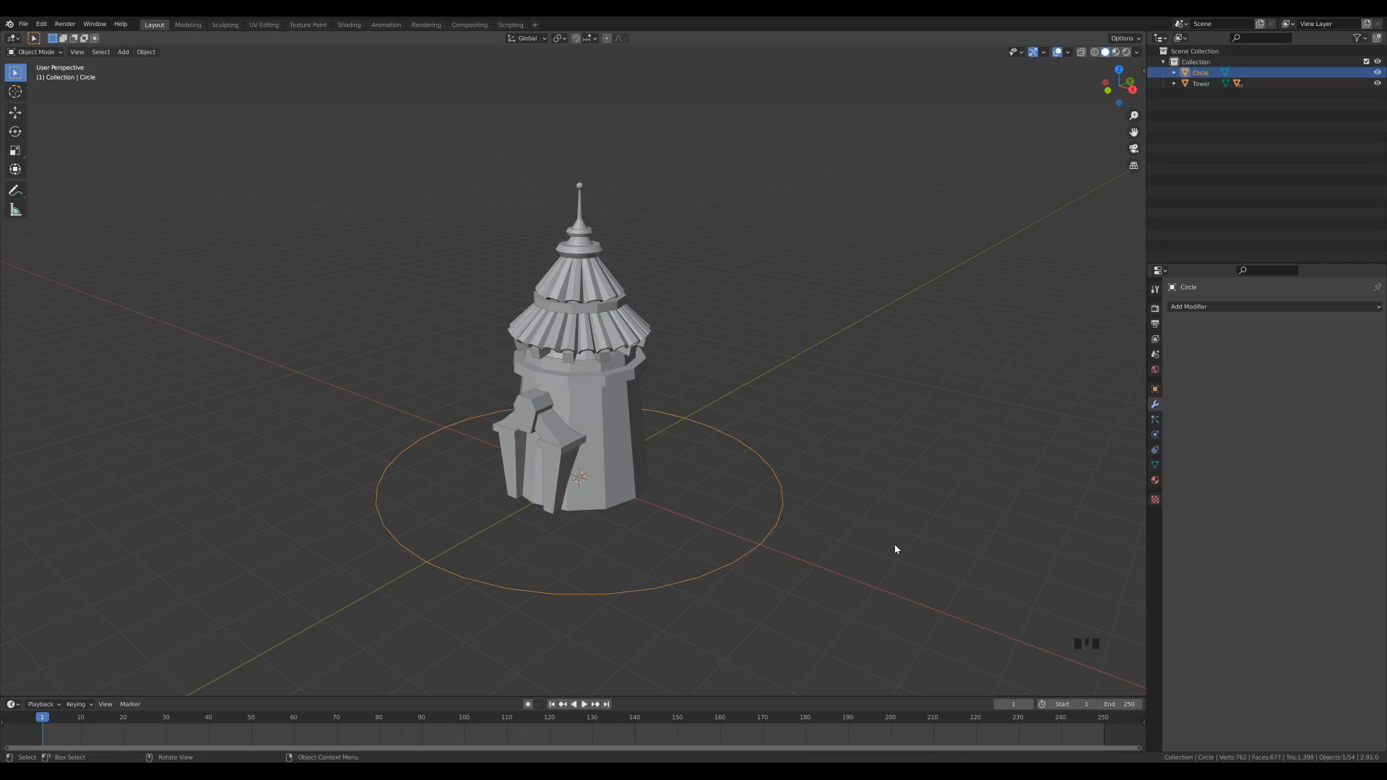
Step: Move the tower about 0.83 m along X and 1.53 m along Y, off the centre of the circle
left_click(622, 393)
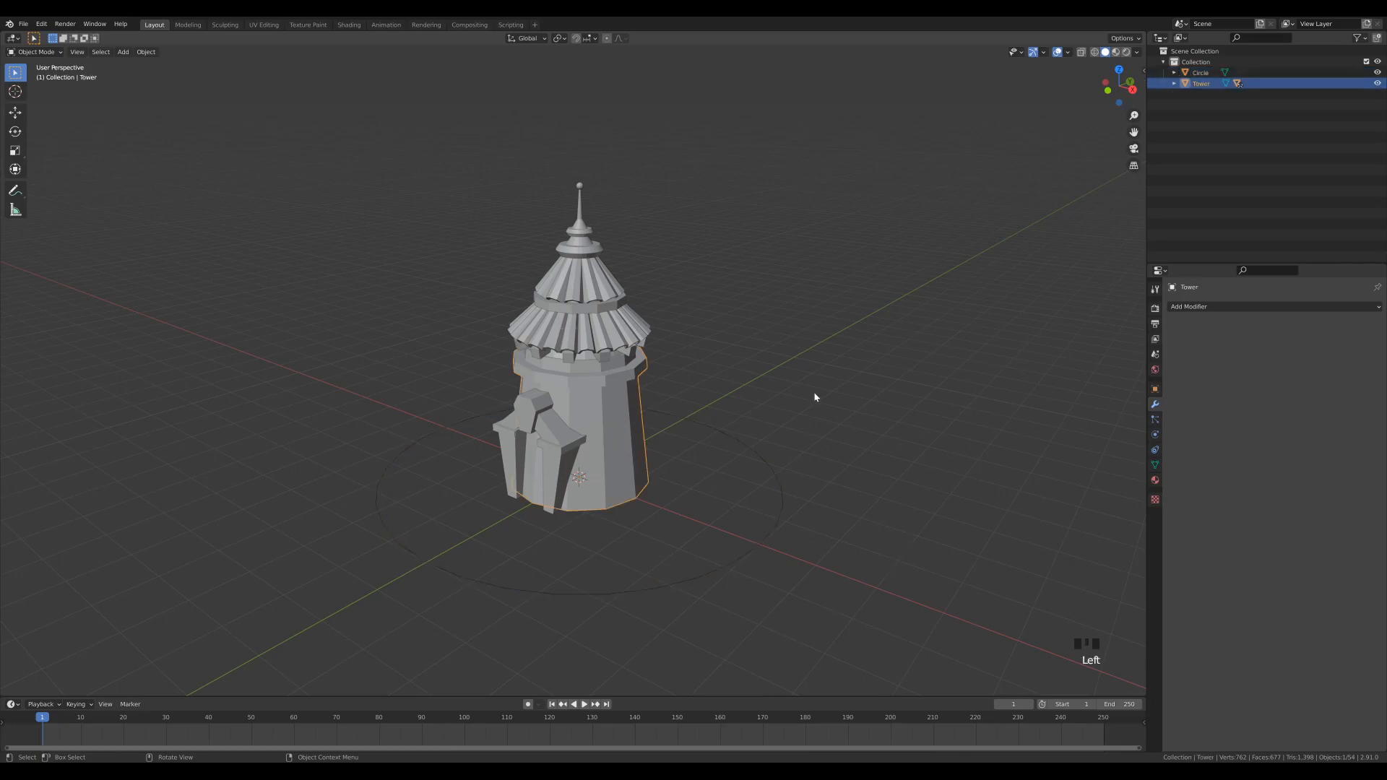
key("KP_7")
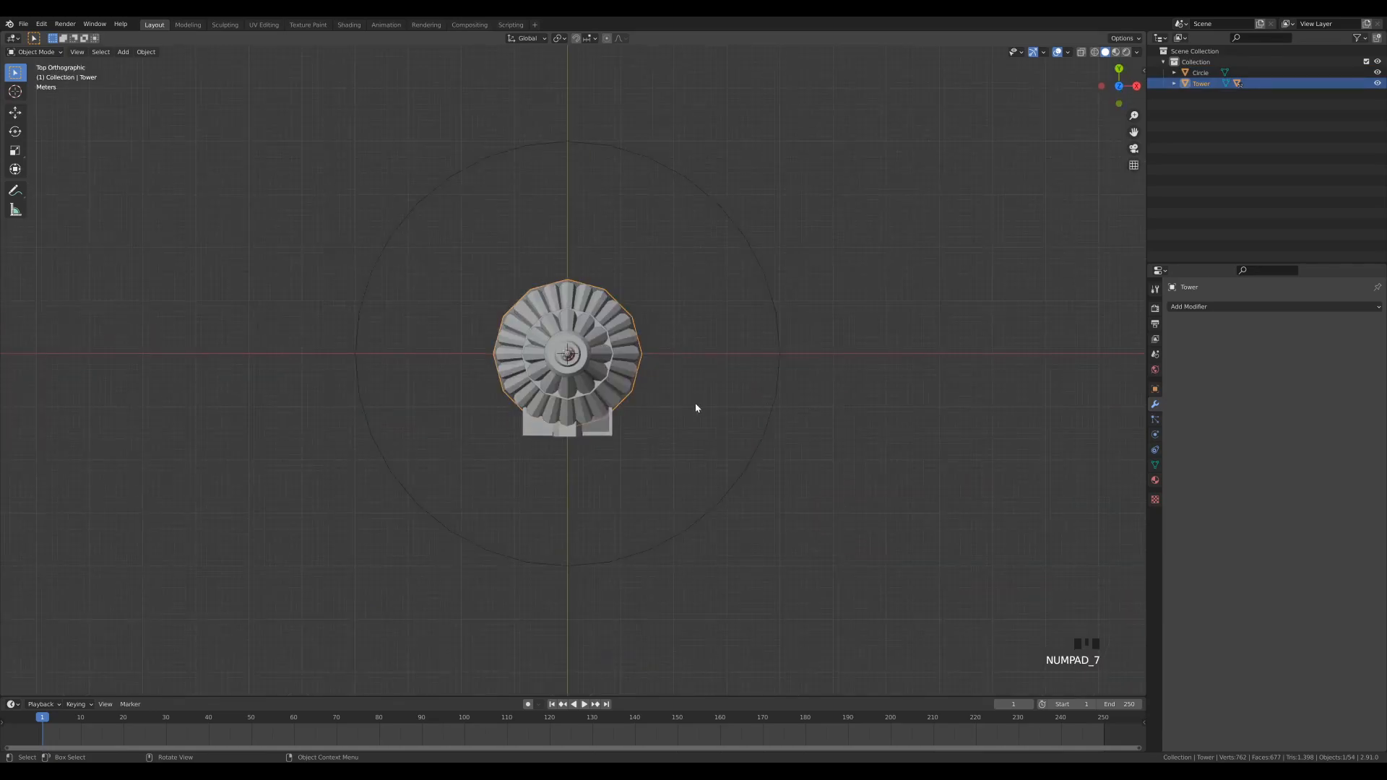
key("g")
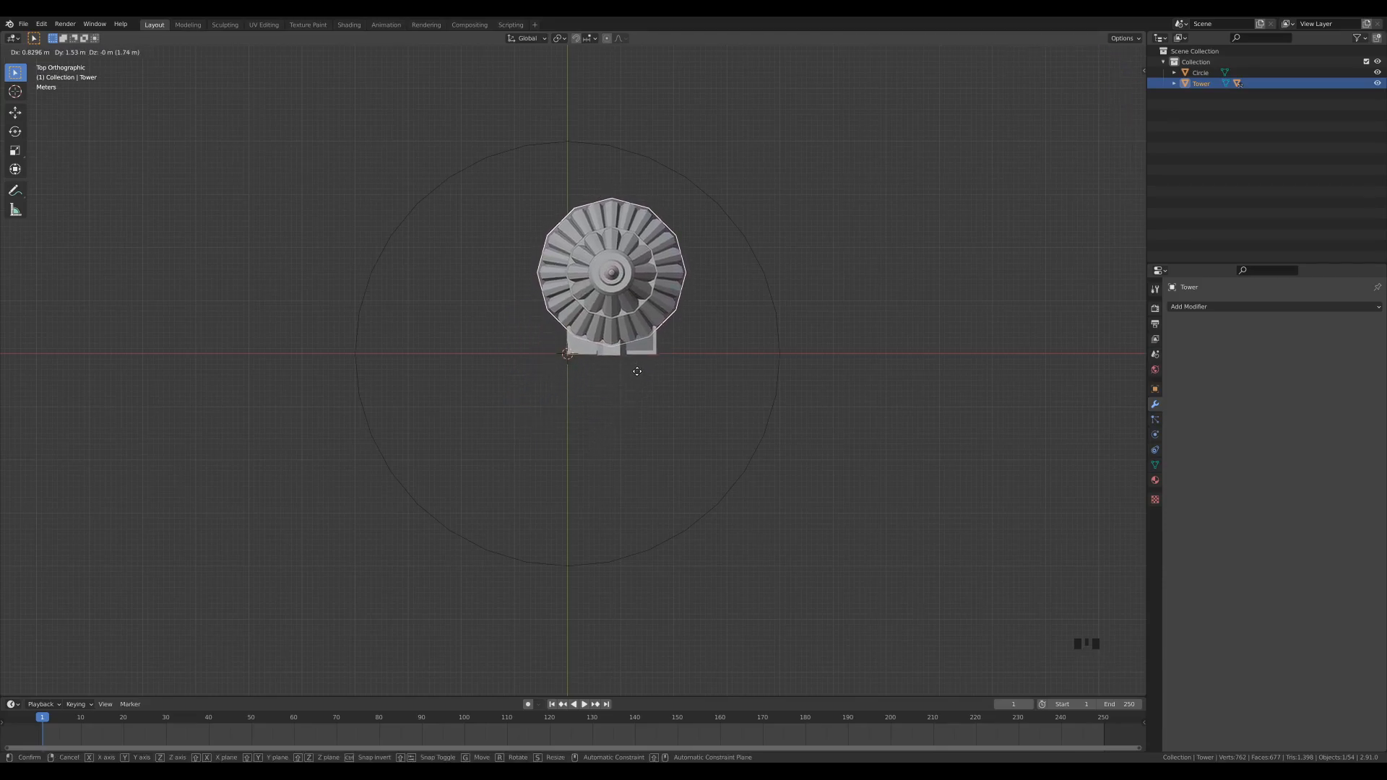
left_click(638, 376)
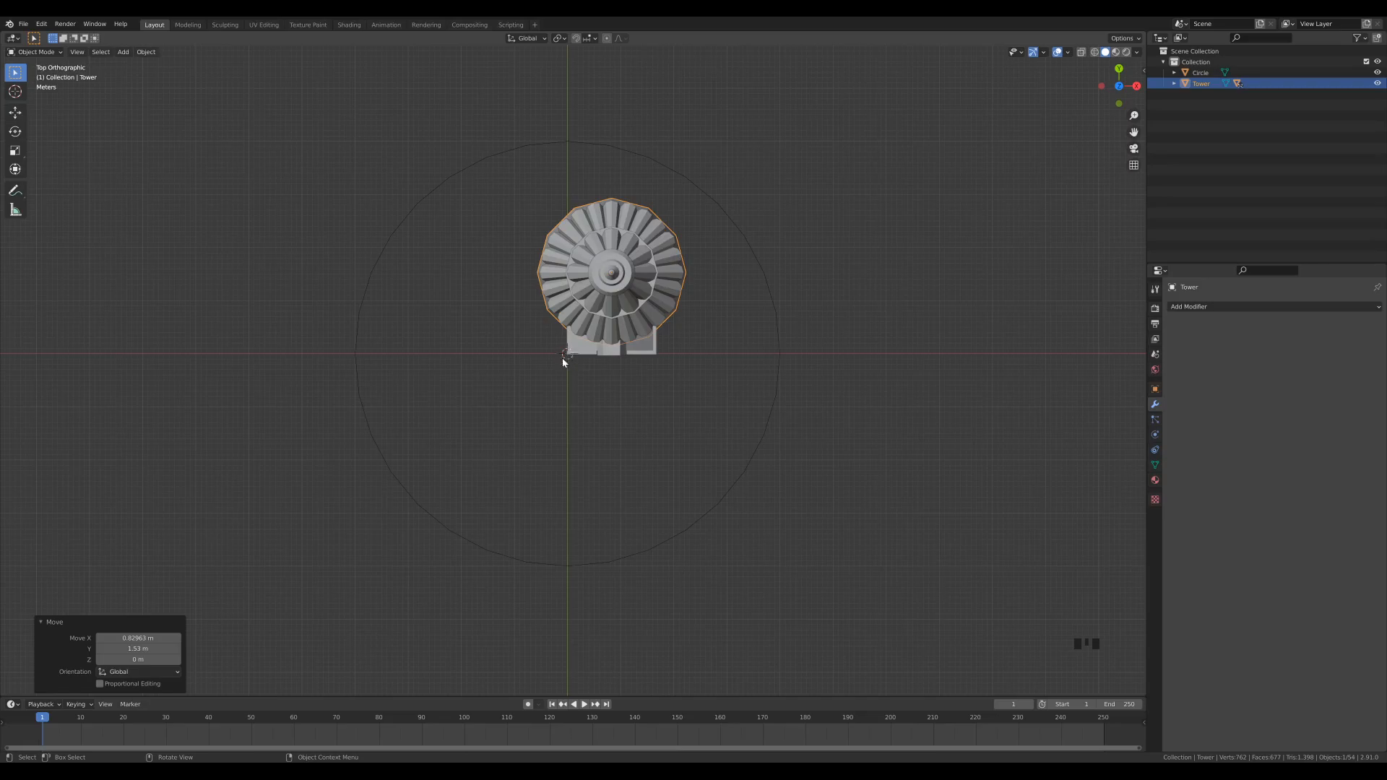
middle_click_drag(798, 416, 725, 351)
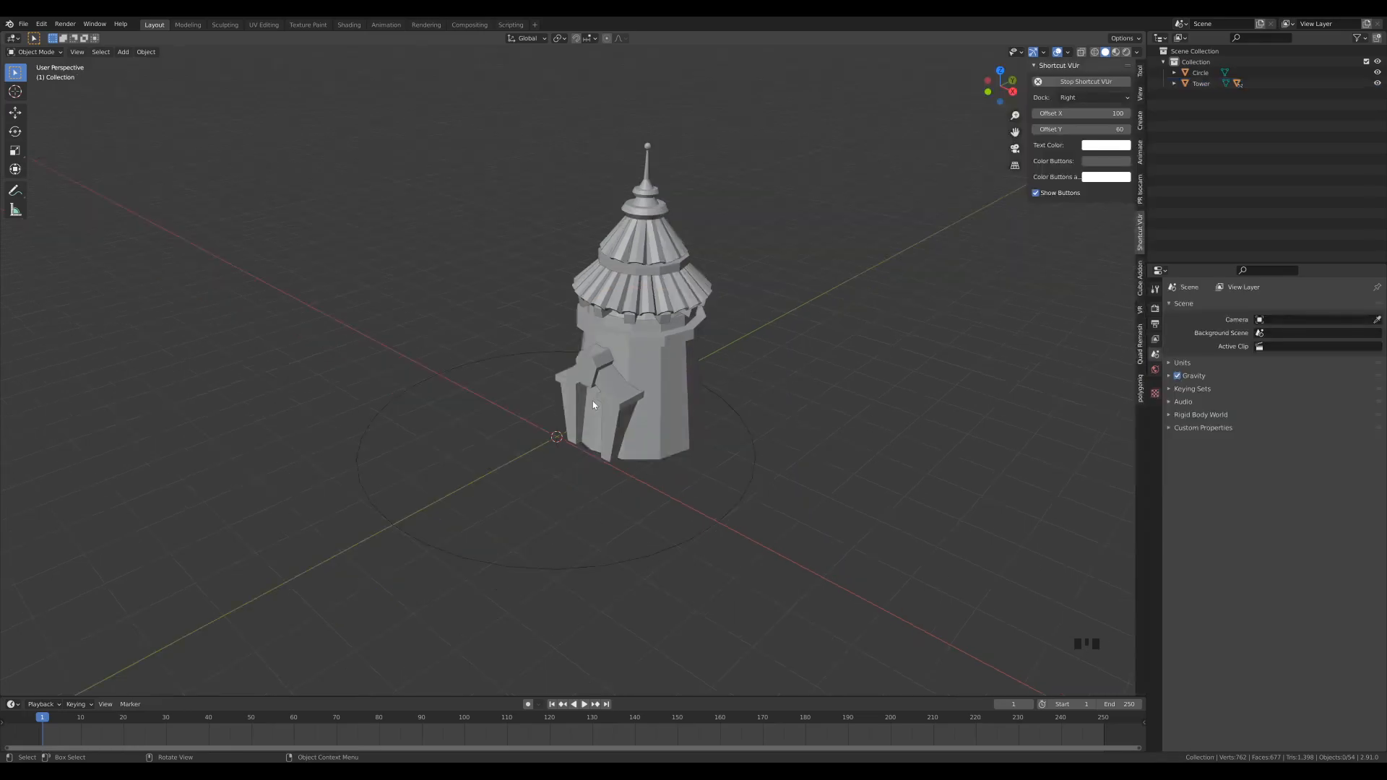
Step: Add a cube at the circle's centre and scale its geometry to 0.3 in Edit Mode
key("shift+a")
mouse_move(593, 402)
left_click(650, 412)
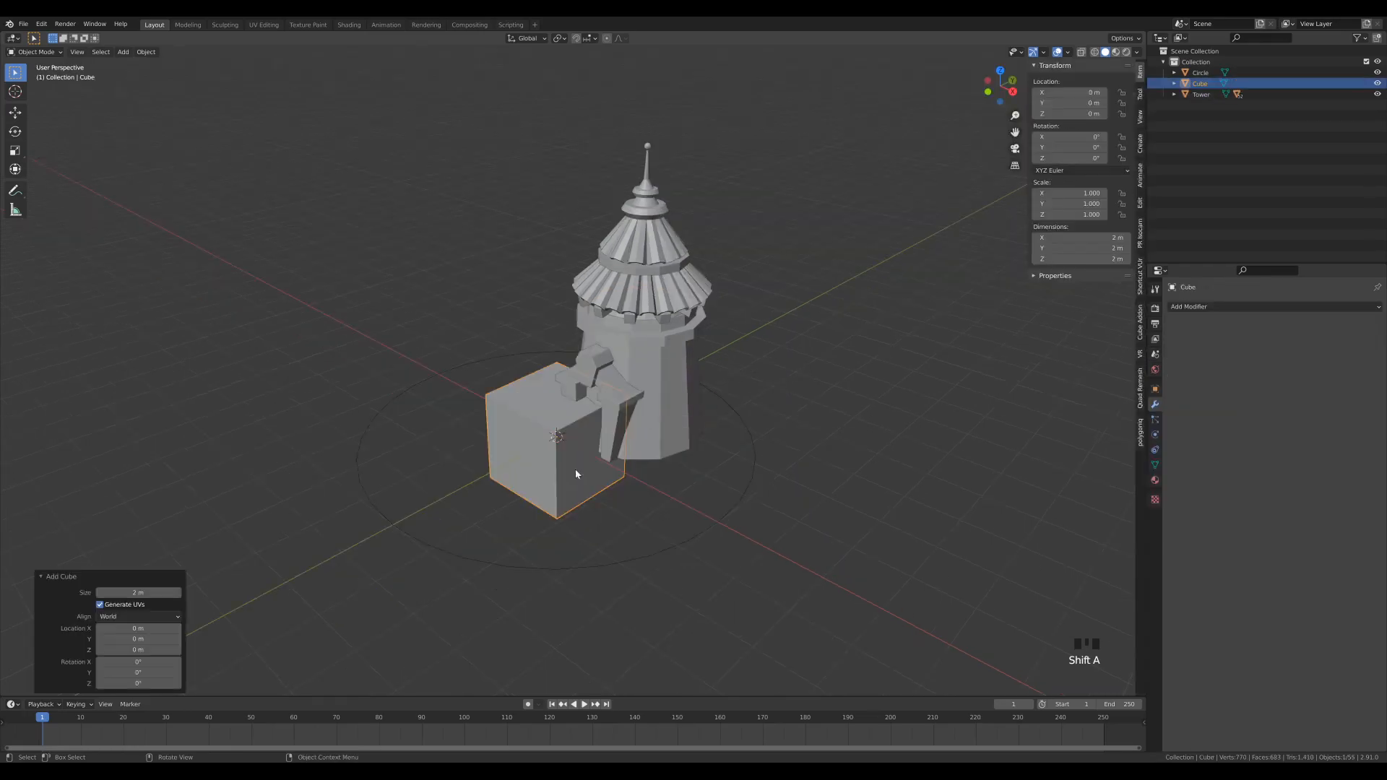
key("Tab")
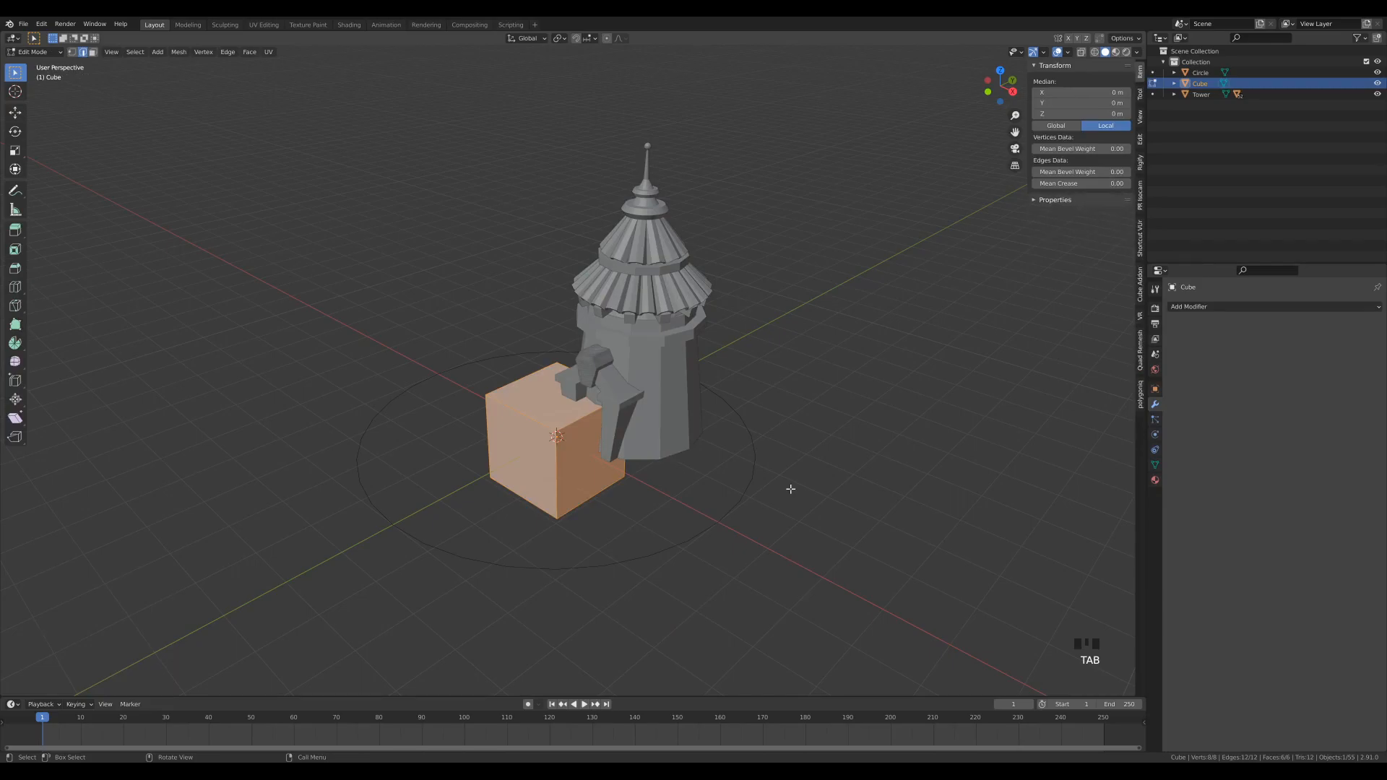
key("s")
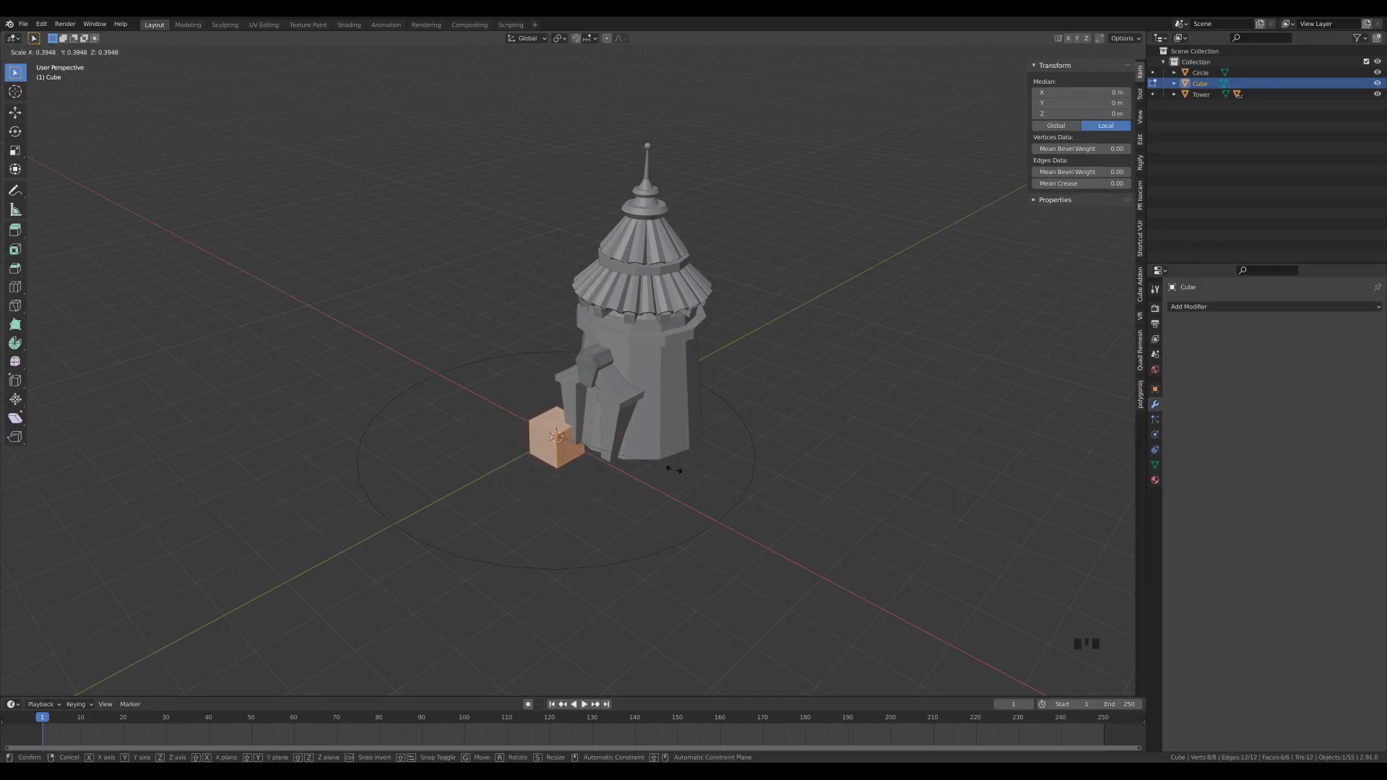
type("0.3")
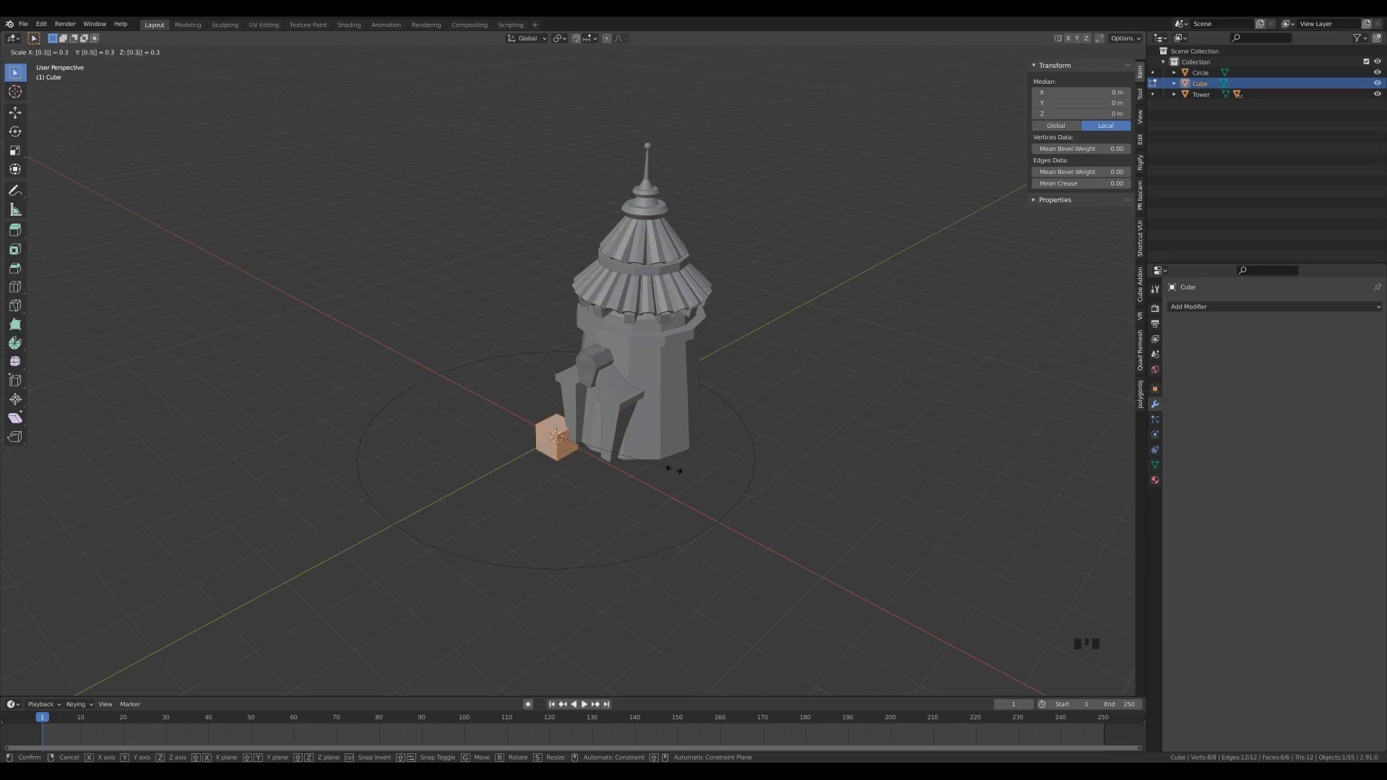
key("Return")
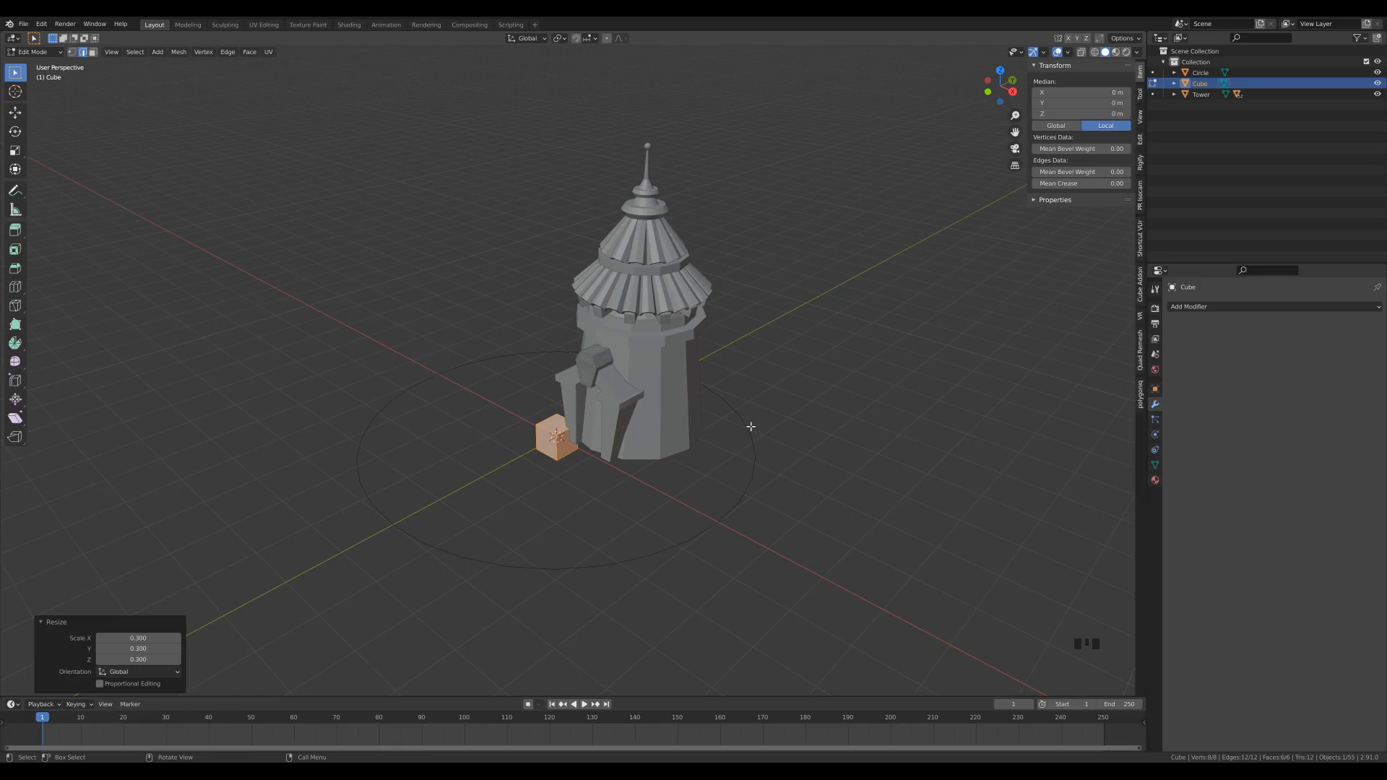
Step: Stretch the cube's geometry by 2.5 along X to form a long block, and return to Object Mode
type("sx2.5")
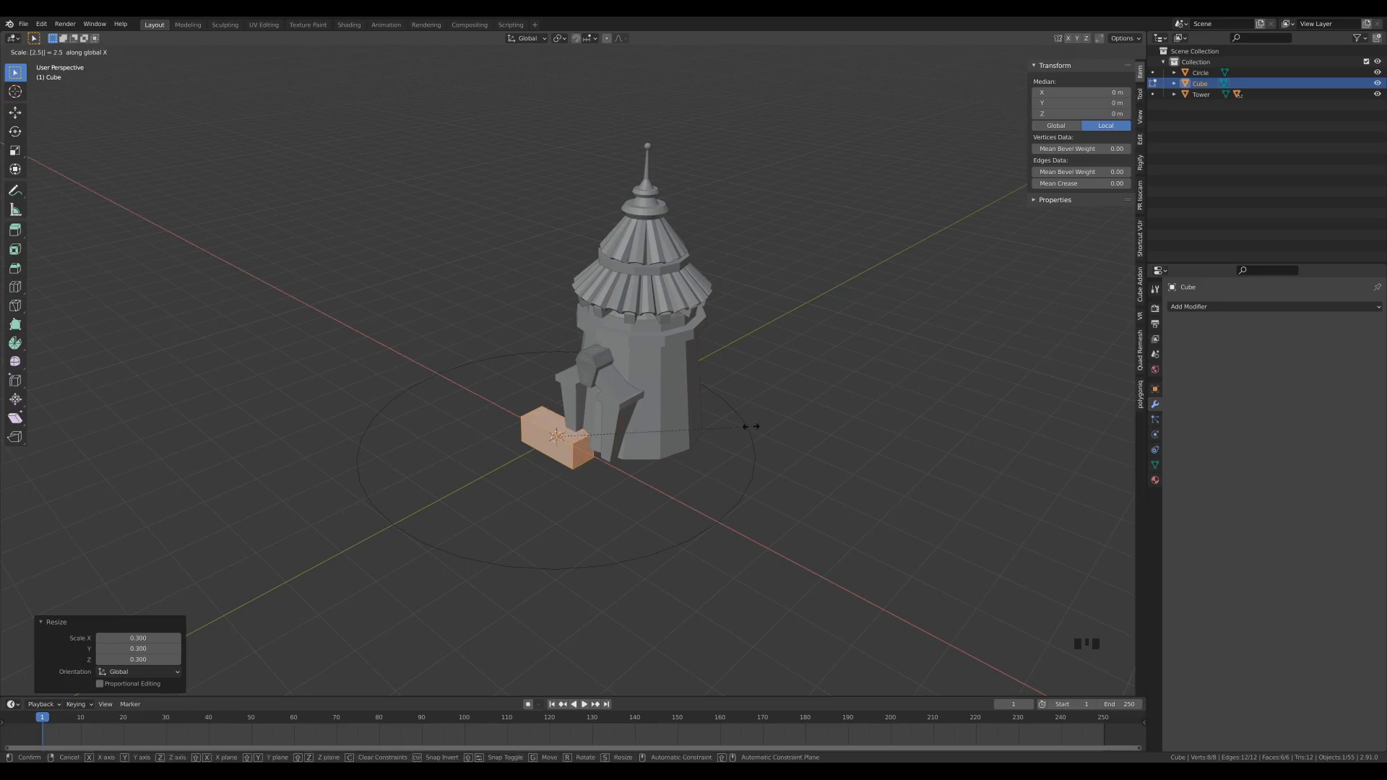
key("Return")
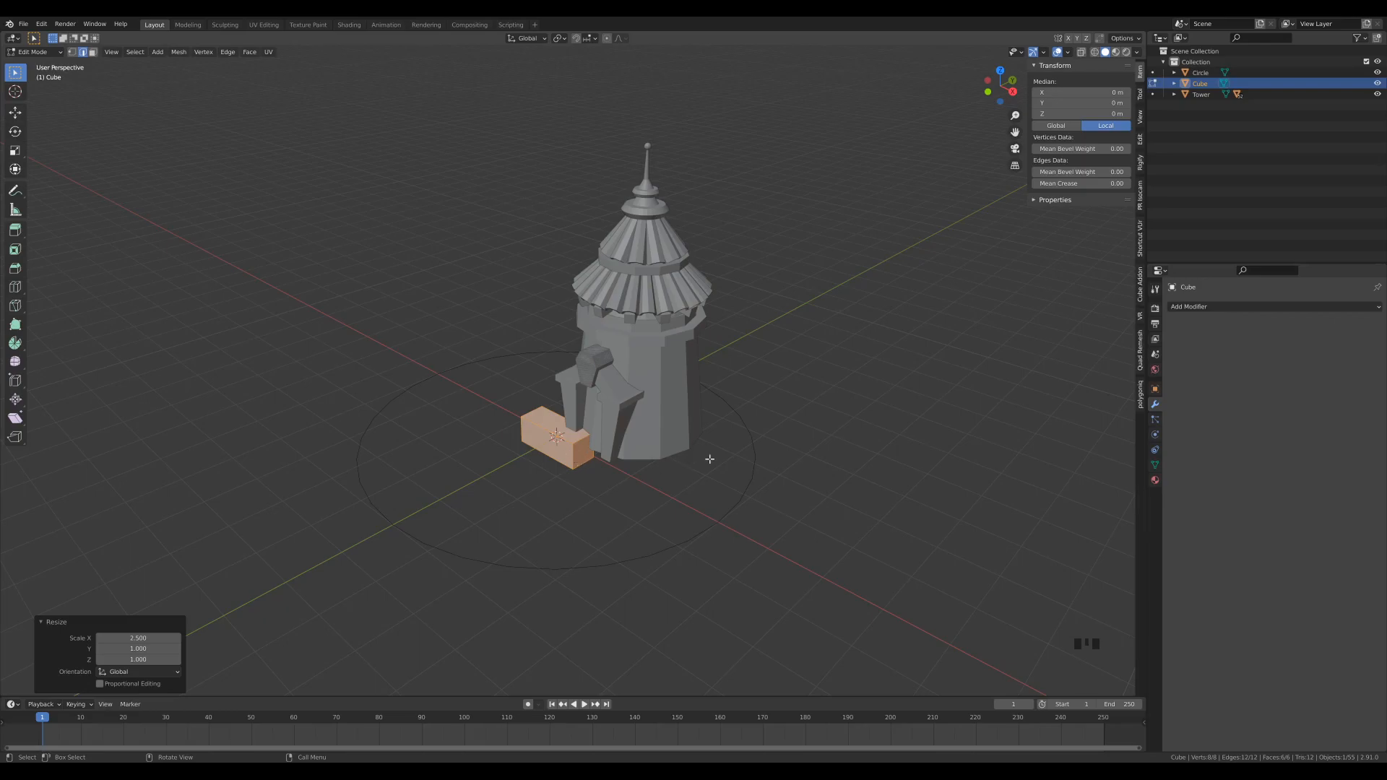
key("Tab")
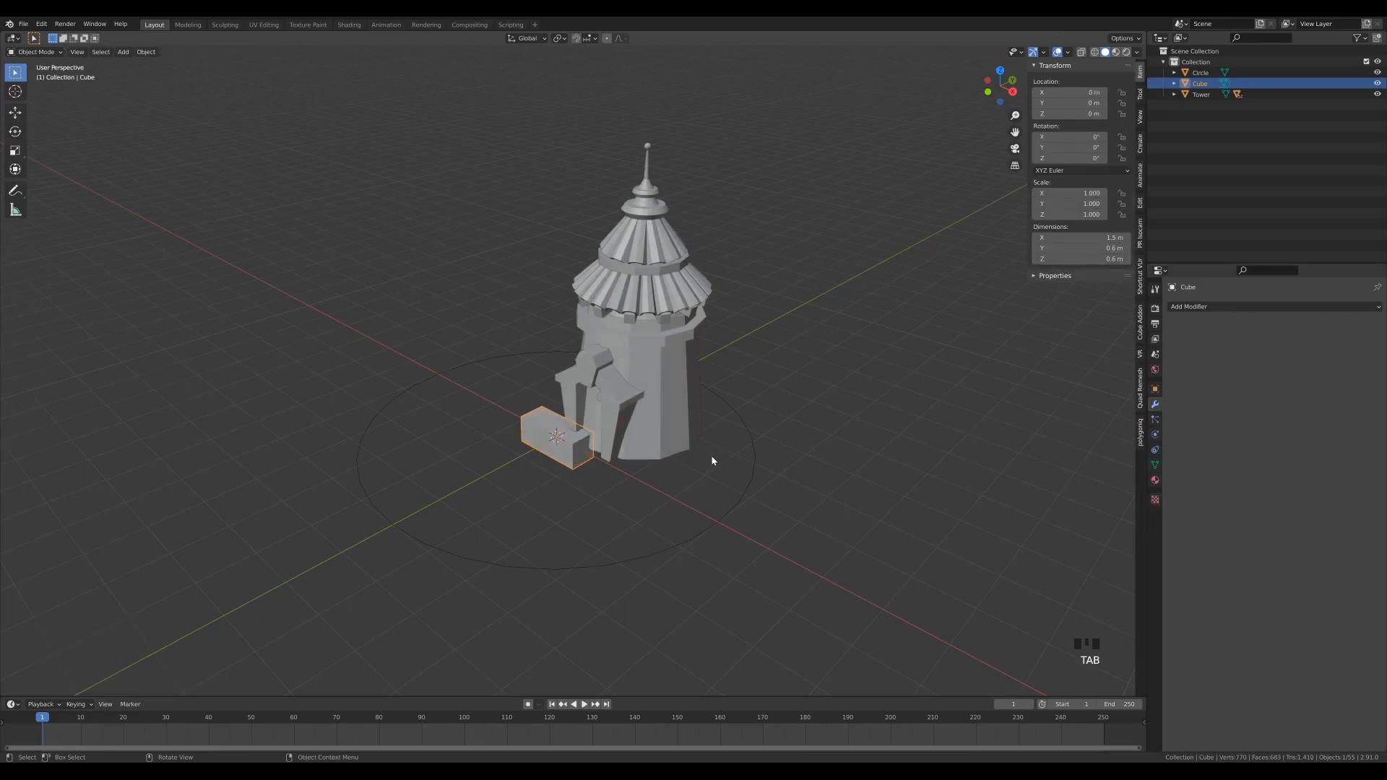
Step: Move the block about -4.05 m along Y so it sits on the front edge of the guide circle
key("KP_7")
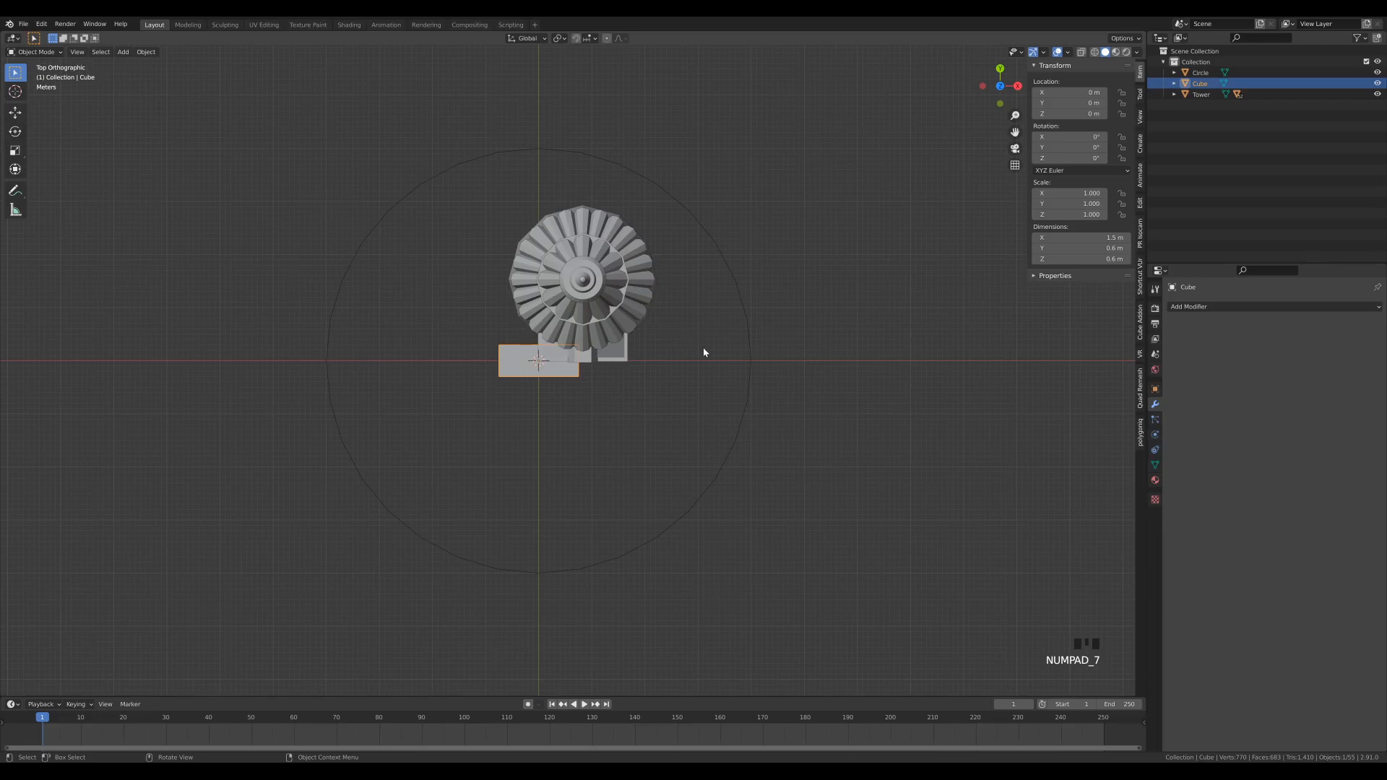
key("g")
key("y")
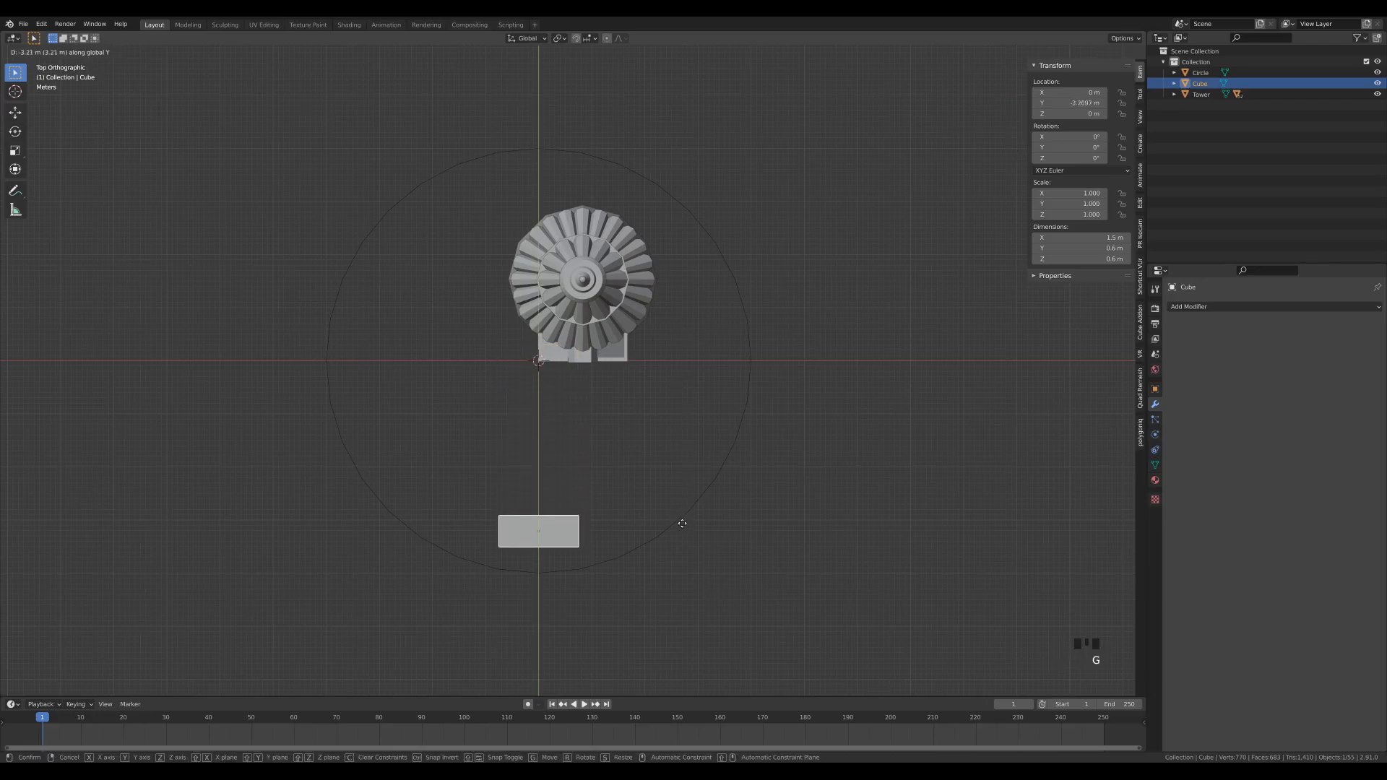
left_click(674, 561)
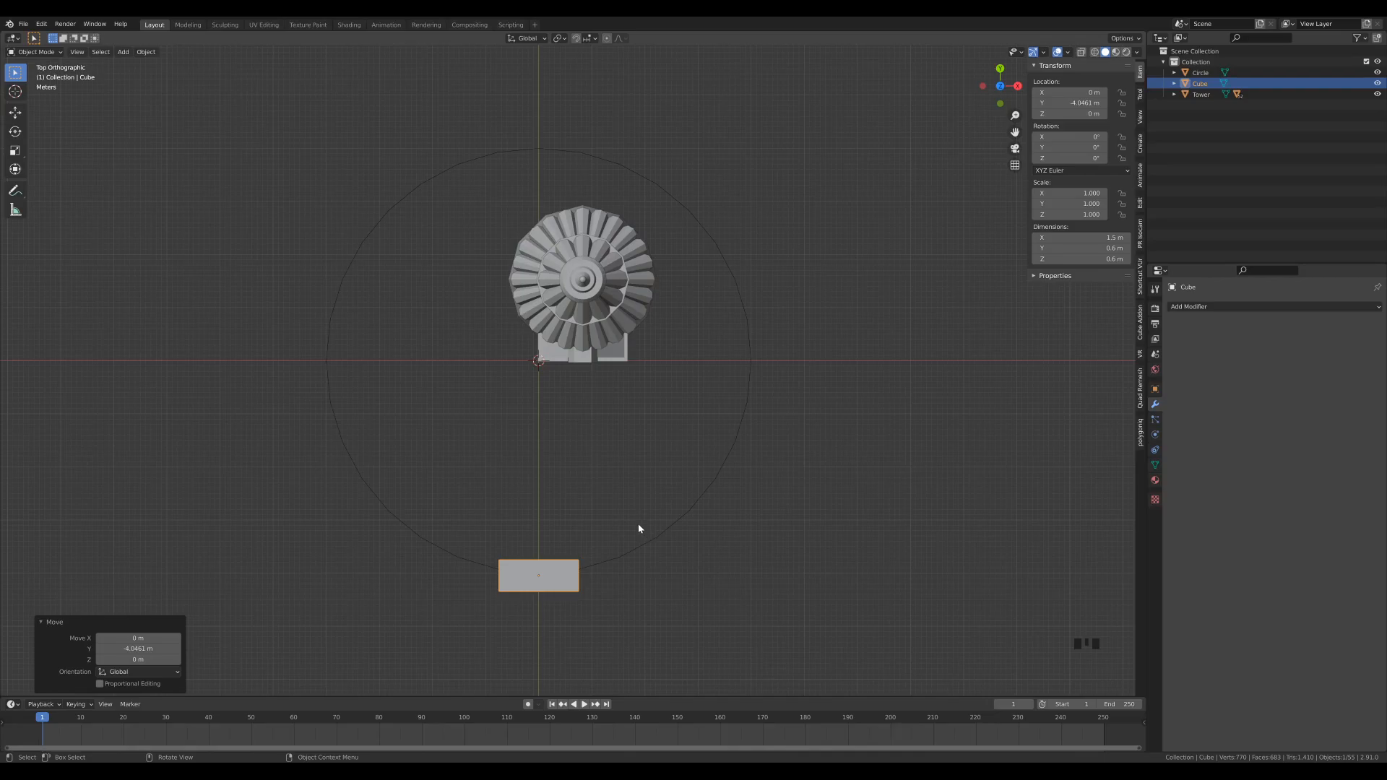
Step: Set the pivot point to the 3D Cursor and make a linked duplicate of the block rotated 20° around it
key("period")
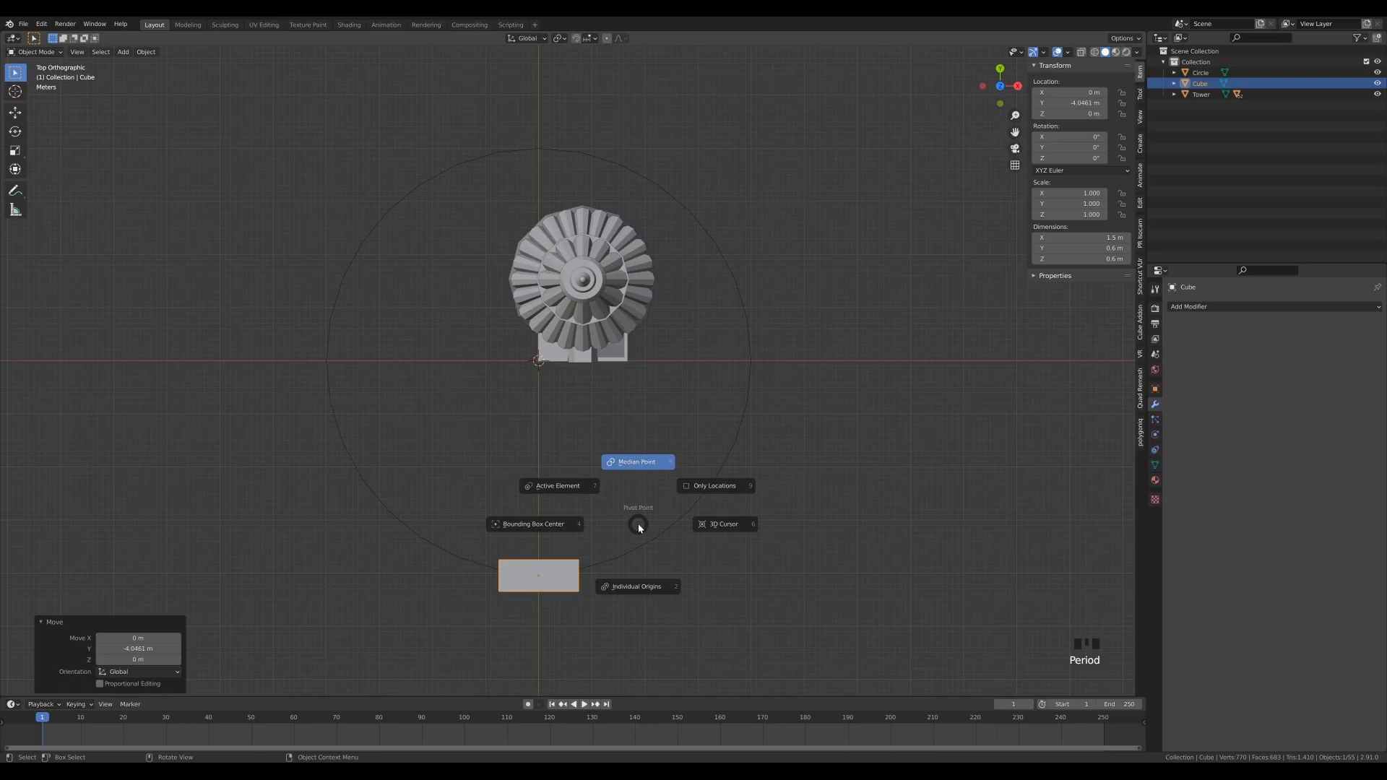
left_click(729, 535)
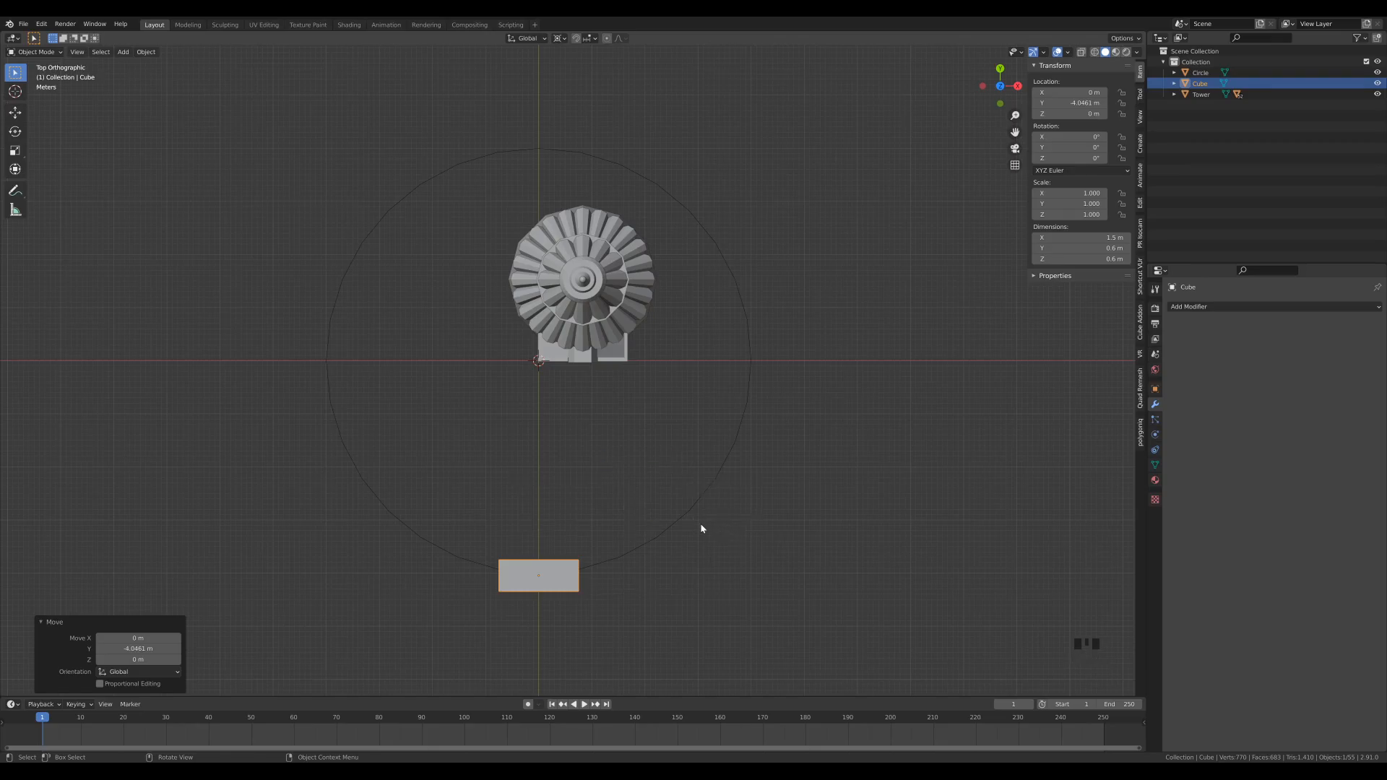
key("alt+d")
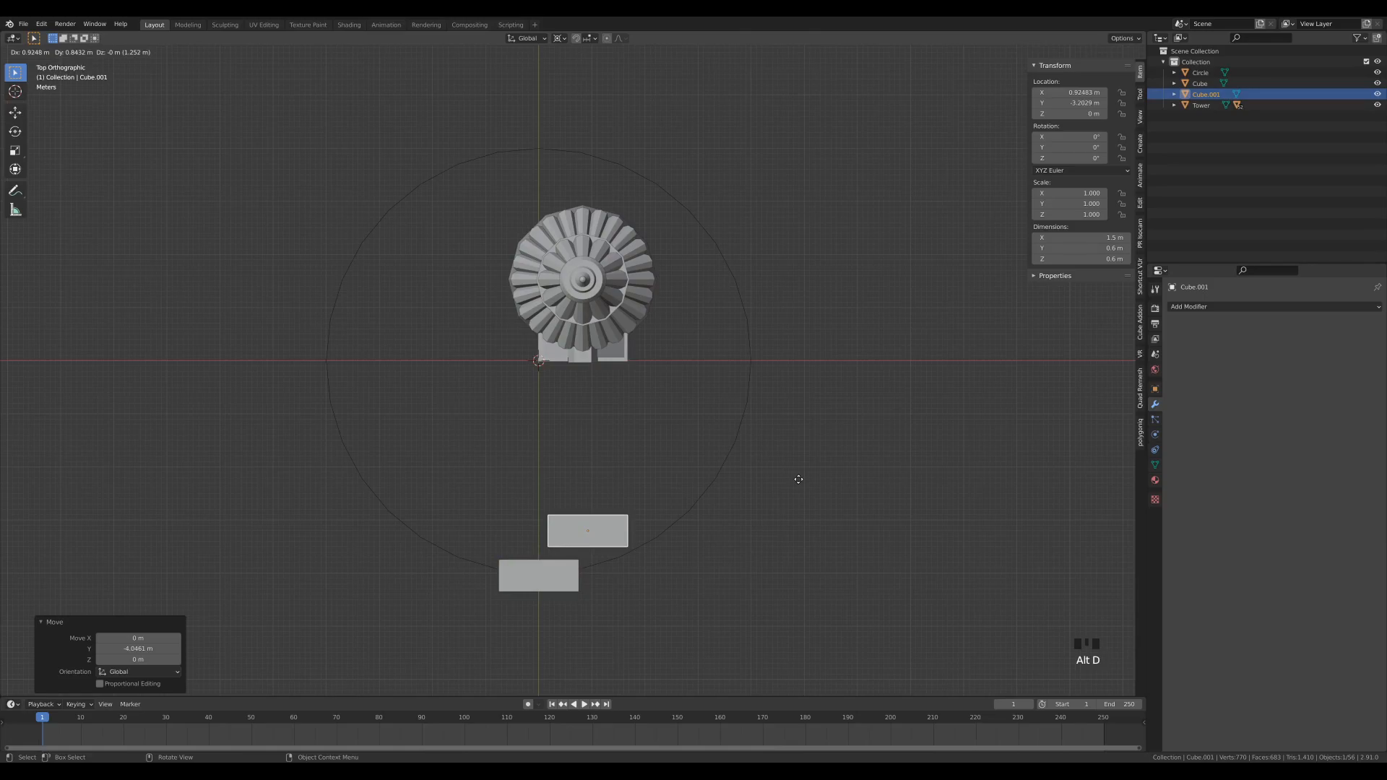
key("r")
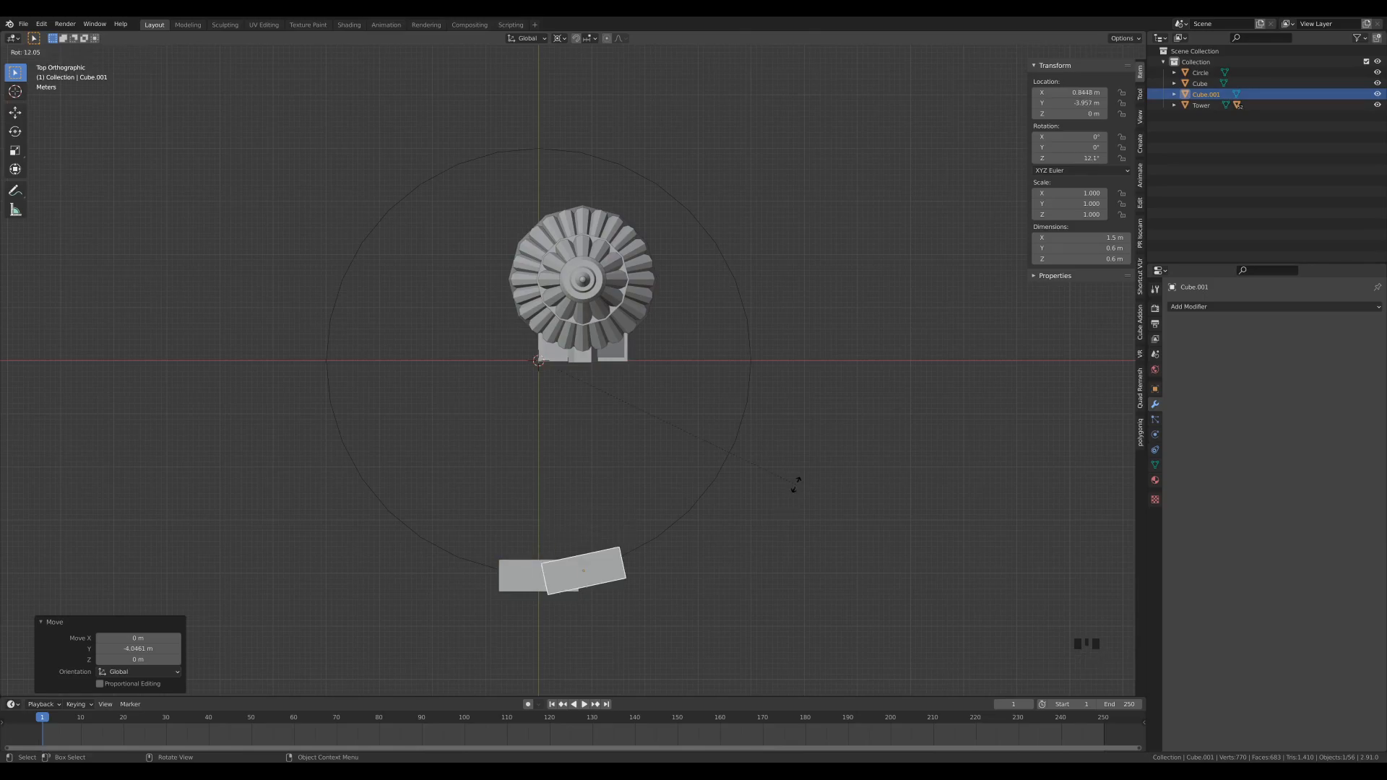
type("20")
key("Return")
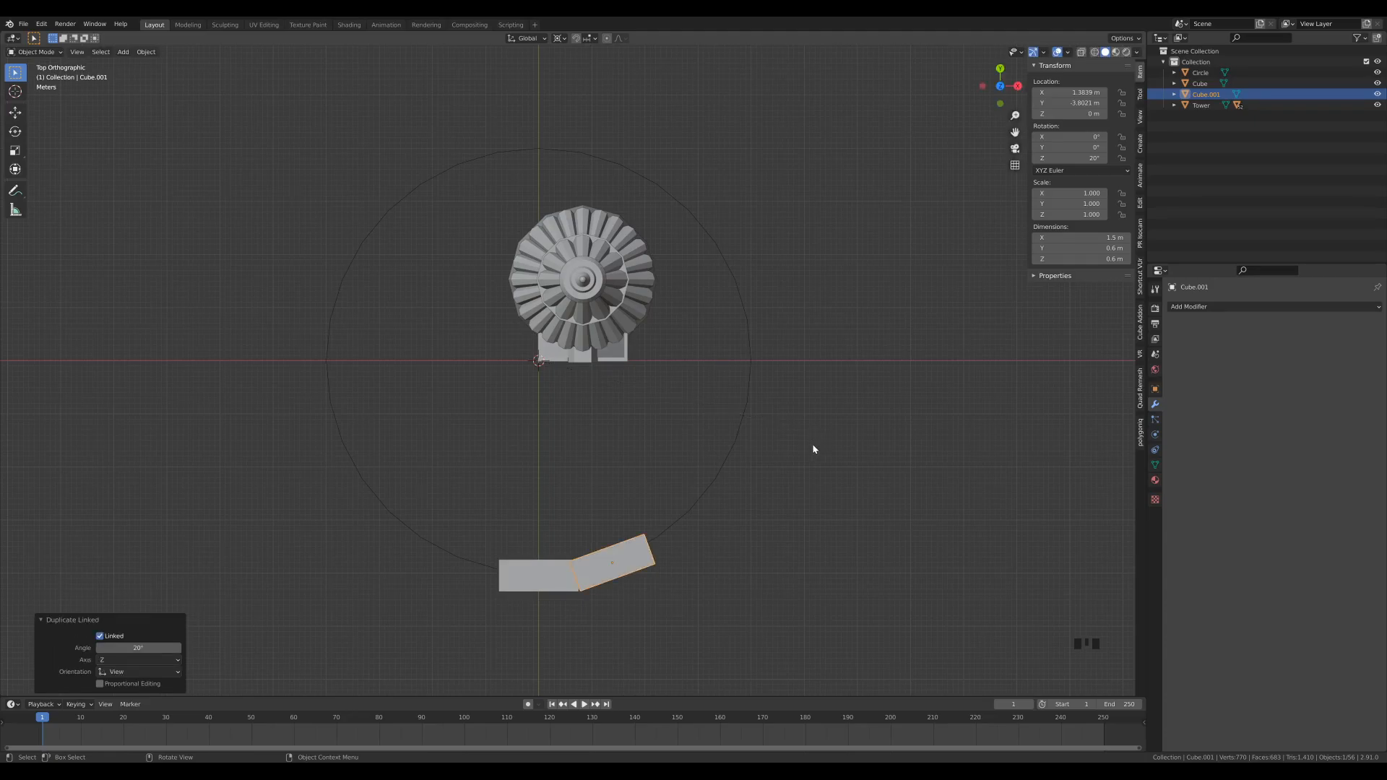
Step: Repeat the 20° linked duplication until 18 blocks form a closed ring around the tower
key("shift+r")
key("shift+r")
key("shift+r")
key("shift+r")
key("shift+r")
key("shift+r")
key("shift+r")
key("shift+r")
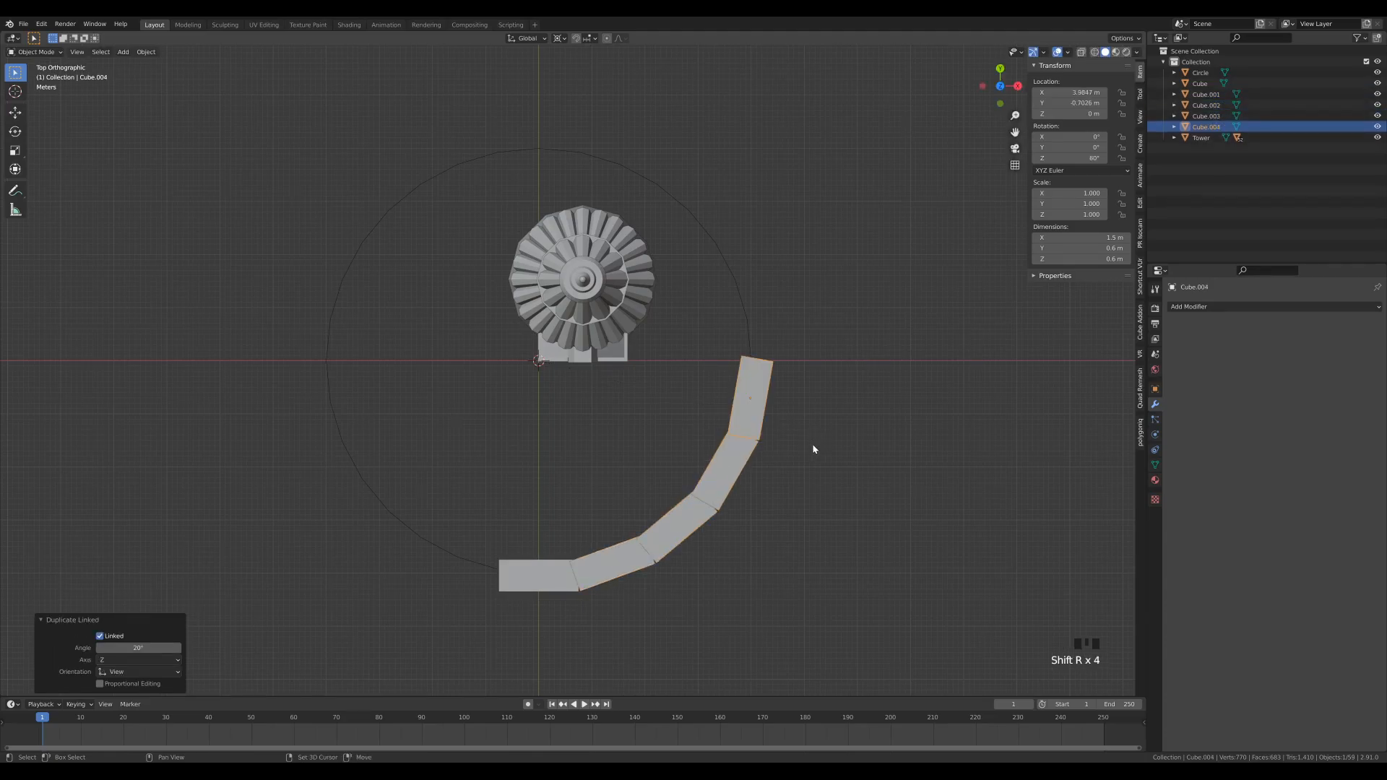
key("shift+r")
key("shift+r")
key("shift+r")
key("shift+r")
key("shift+r")
key("shift+r")
key("shift+r")
key("shift+r")
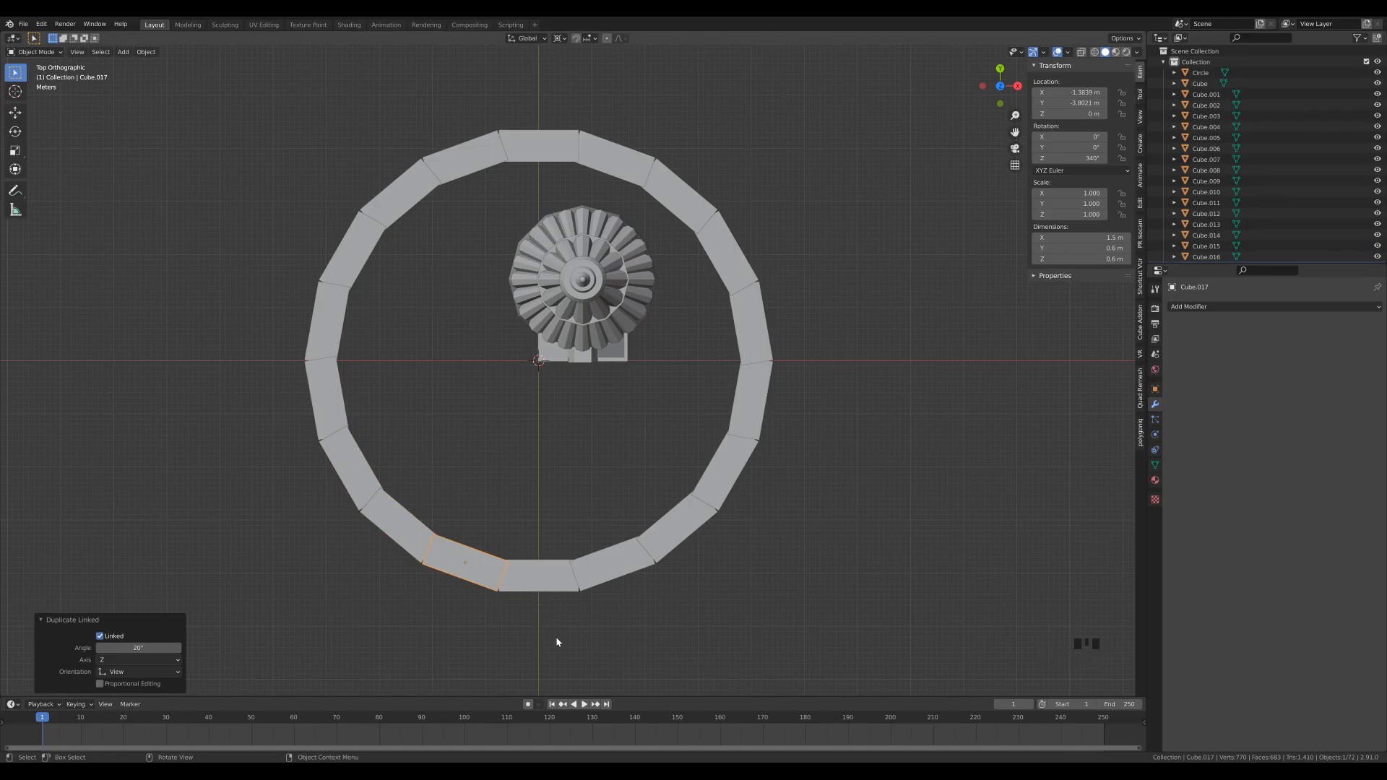
Step: Select the original block's inner vertices with X-ray on and scale them to about 0.85 along X, removing the overlaps between blocks
left_click(530, 574)
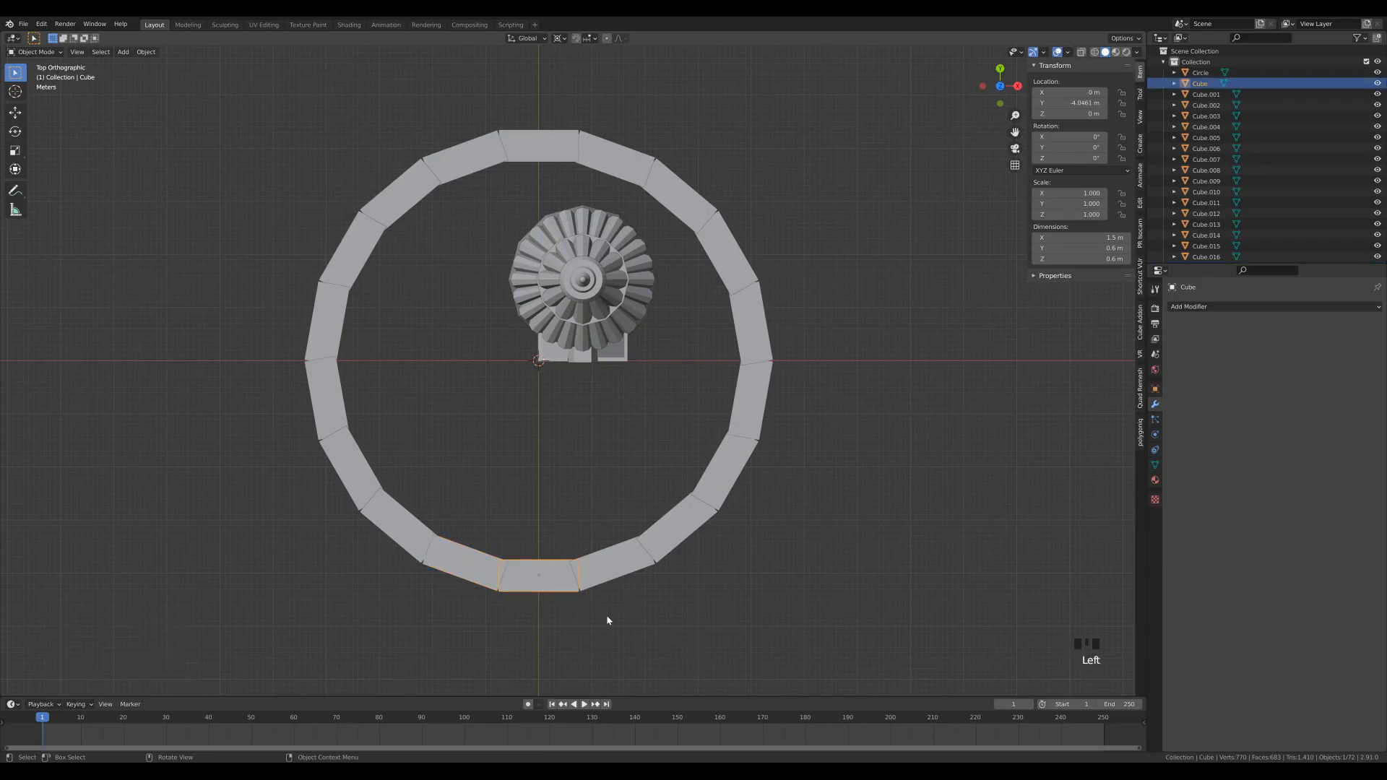
key("Tab")
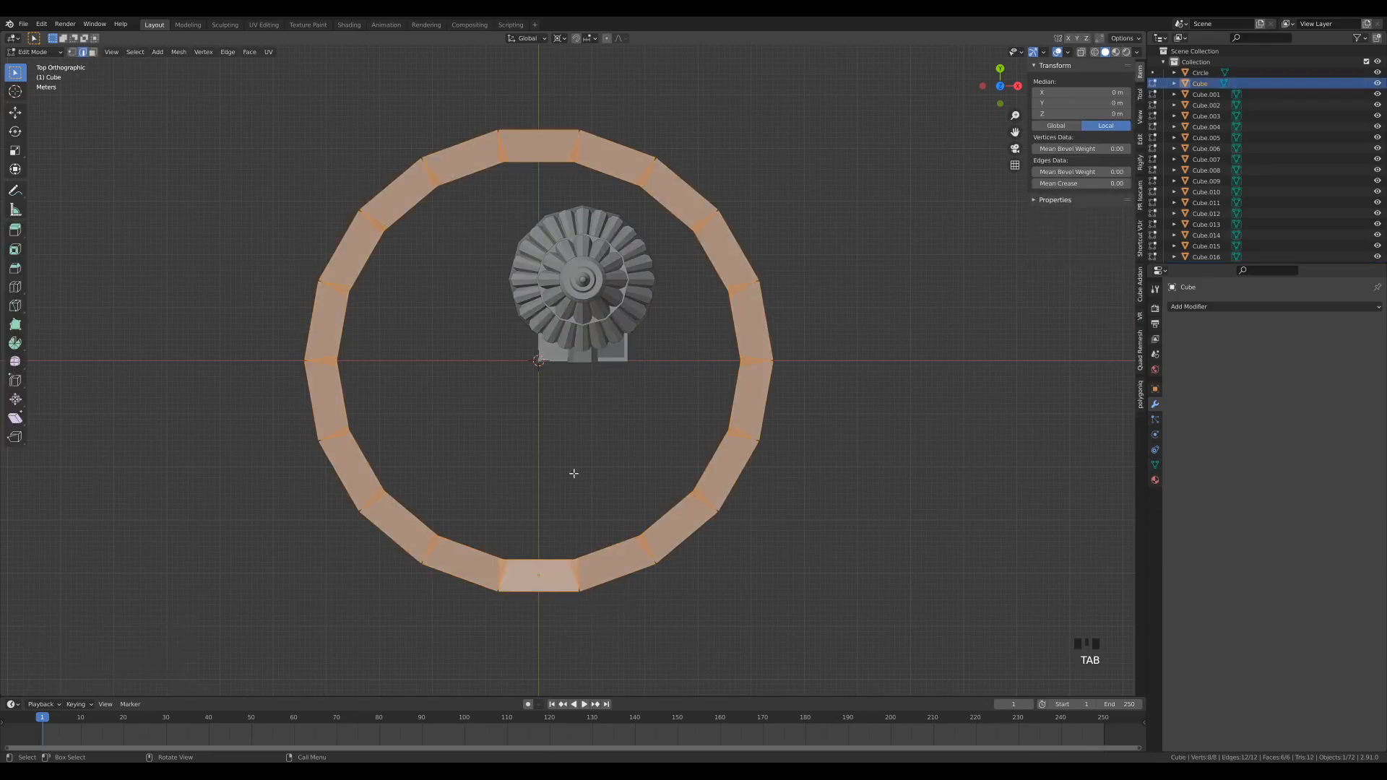
key("z")
left_click(566, 500)
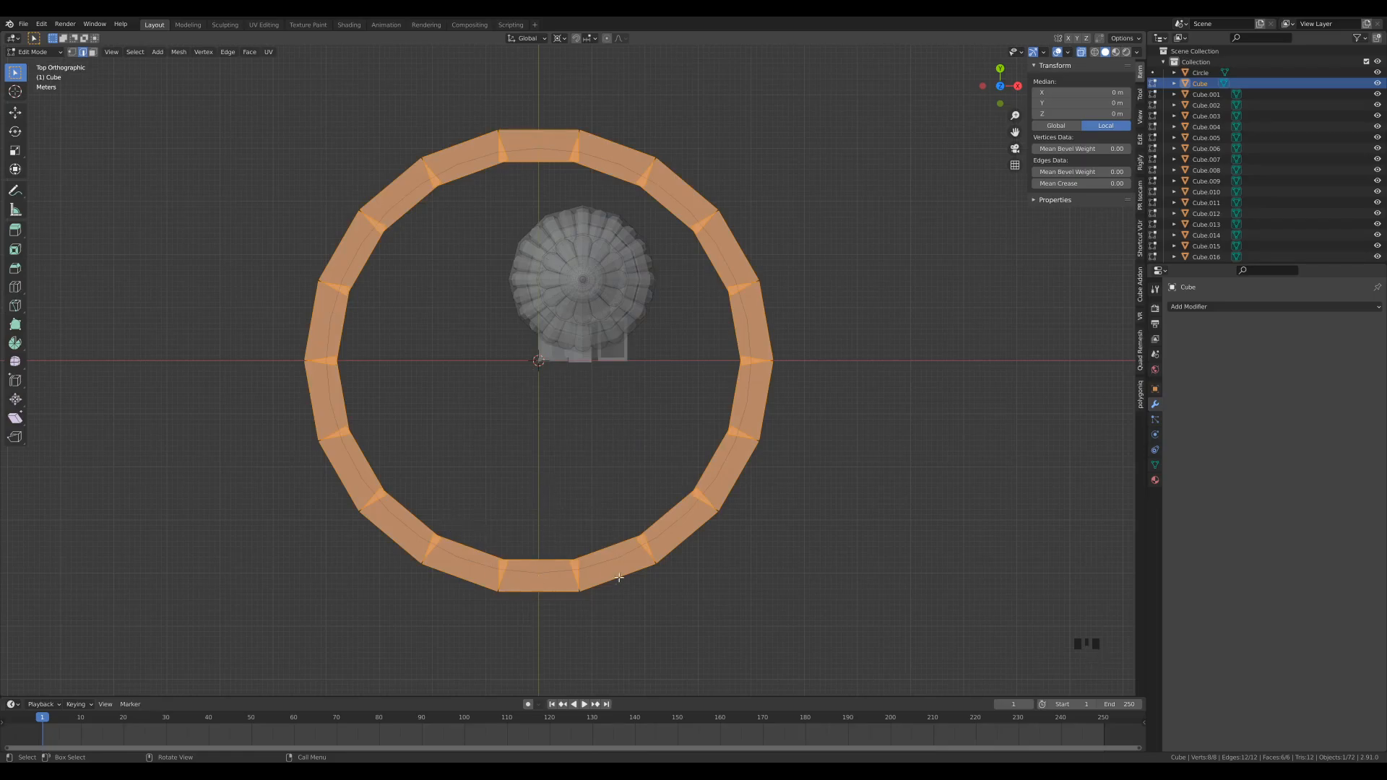
key("1")
left_click_drag(482, 528, 609, 567)
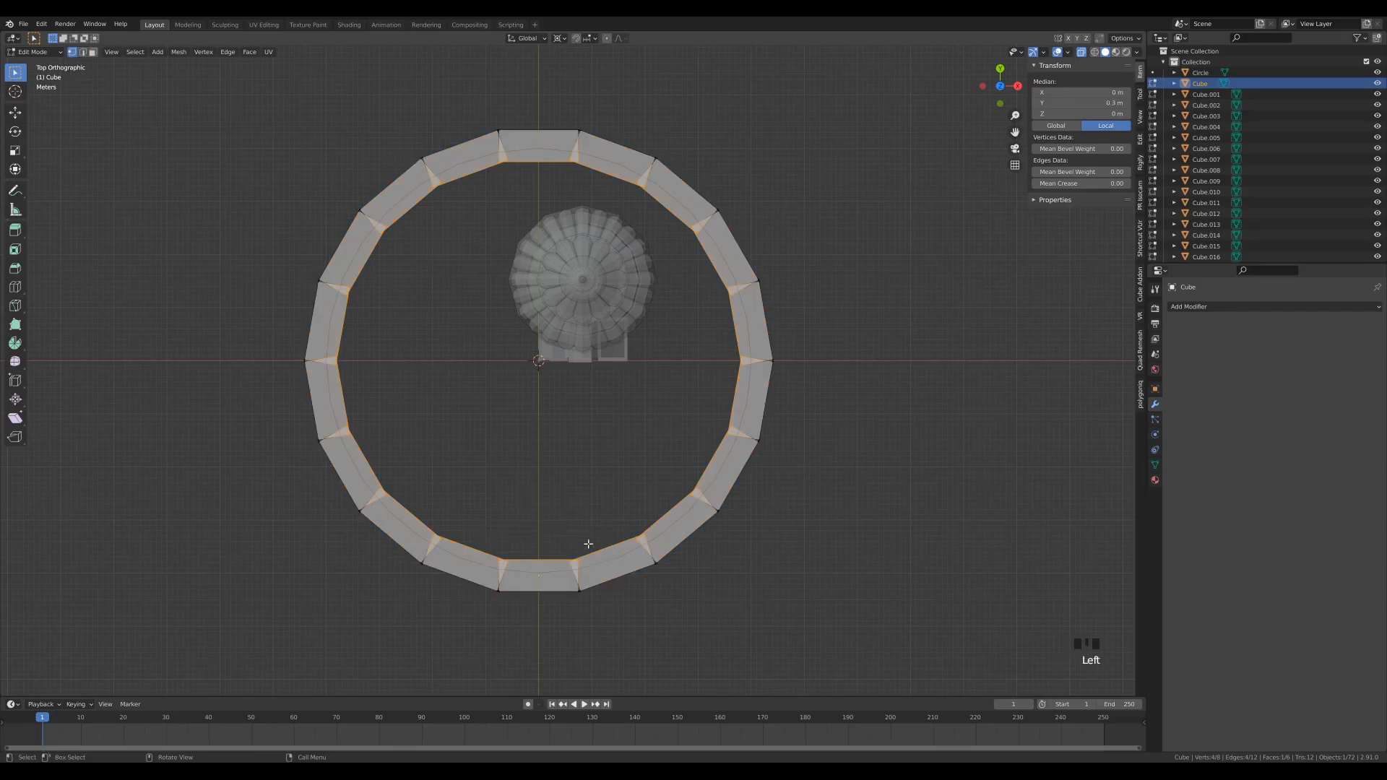
key("s")
key("x")
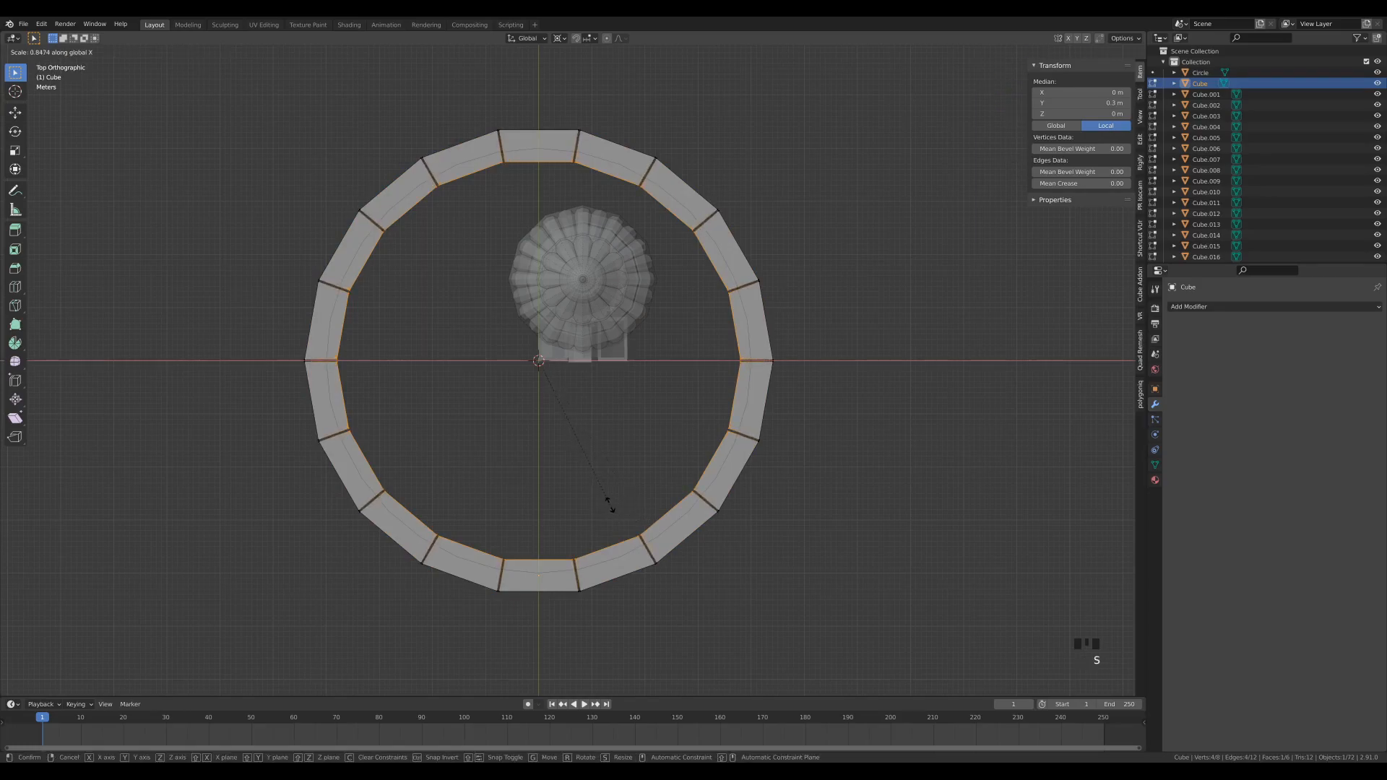
left_click(609, 506)
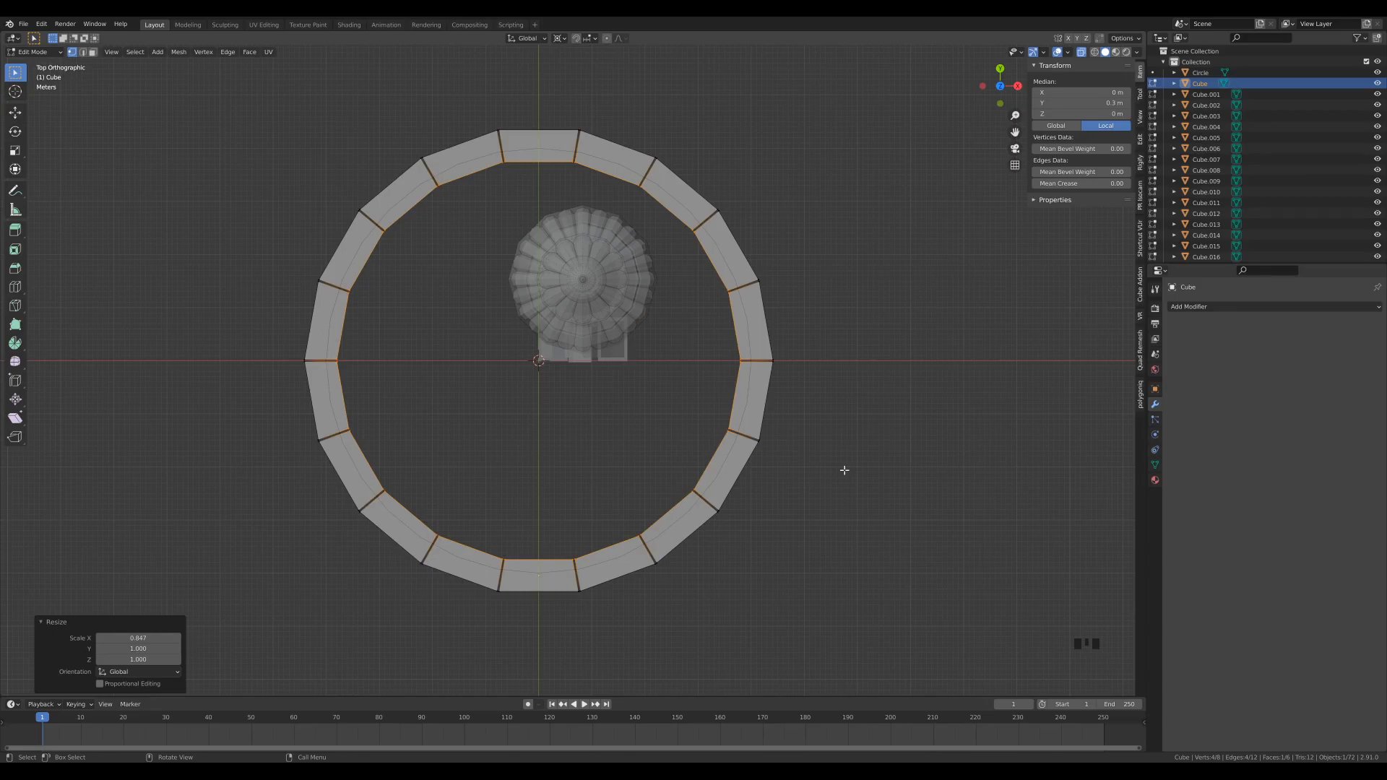
Step: Return to Object Mode and turn off X-ray for the viewport
key("Tab")
middle_click_drag(830, 424, 743, 397)
key("z")
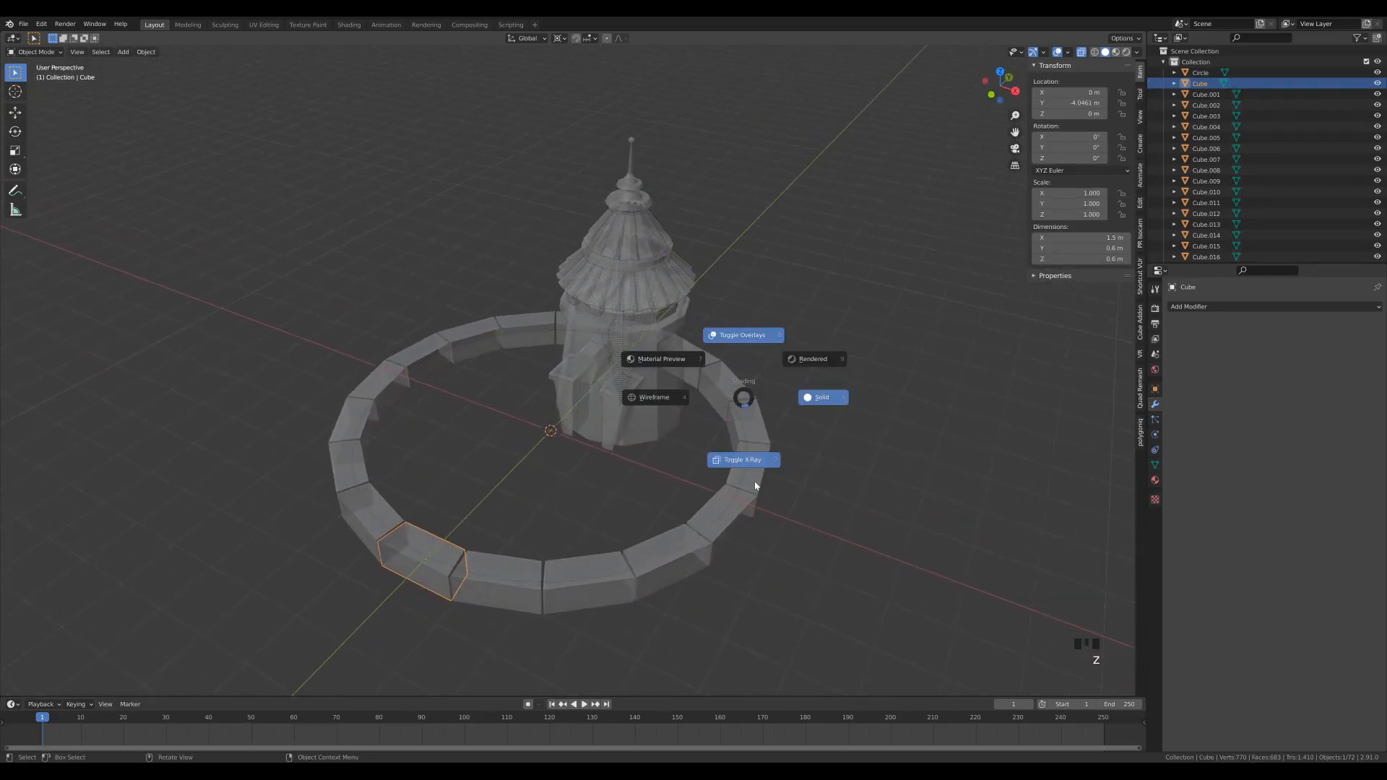
left_click(755, 486)
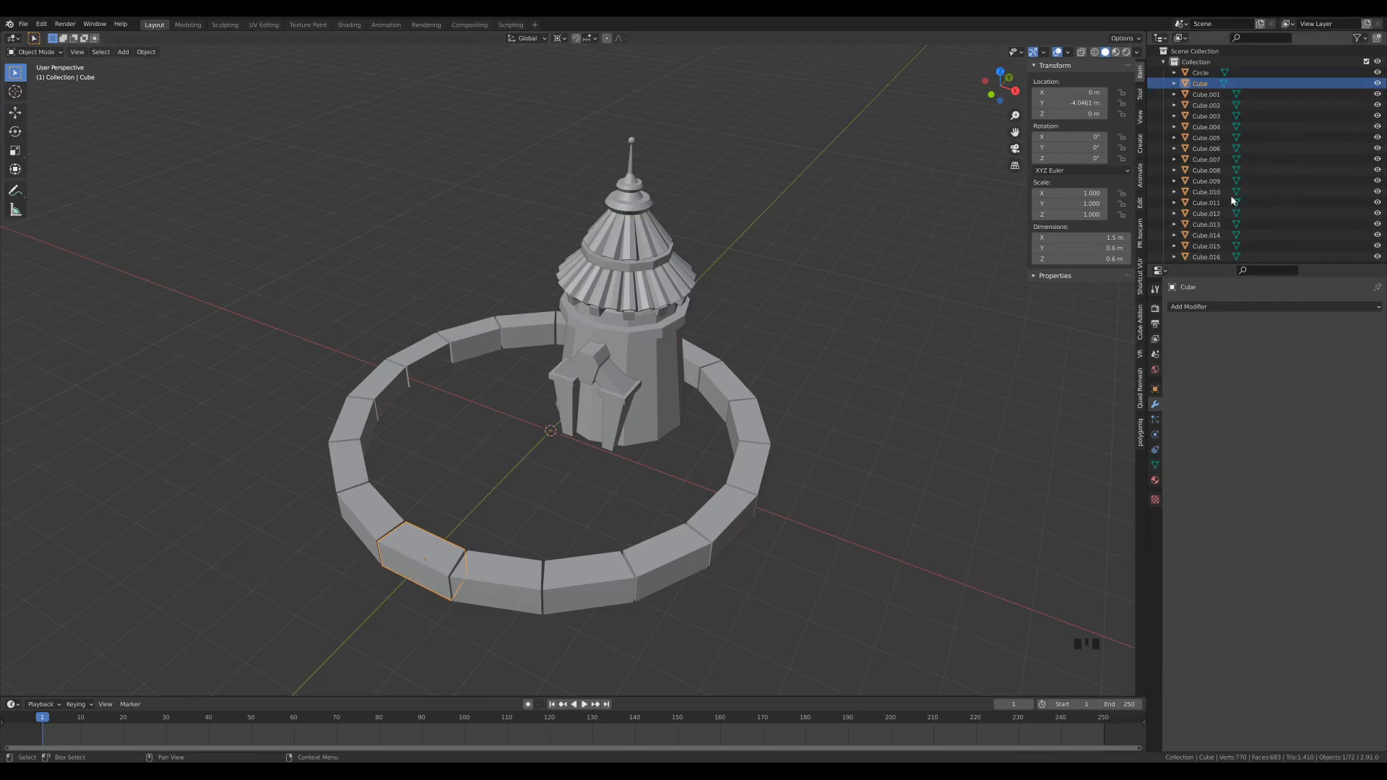
Step: Select all 18 ring blocks and batch rename them, setting a new name of Curb, leaving them deselected
left_click(1197, 87)
scroll(1199, 90, "down", 4)
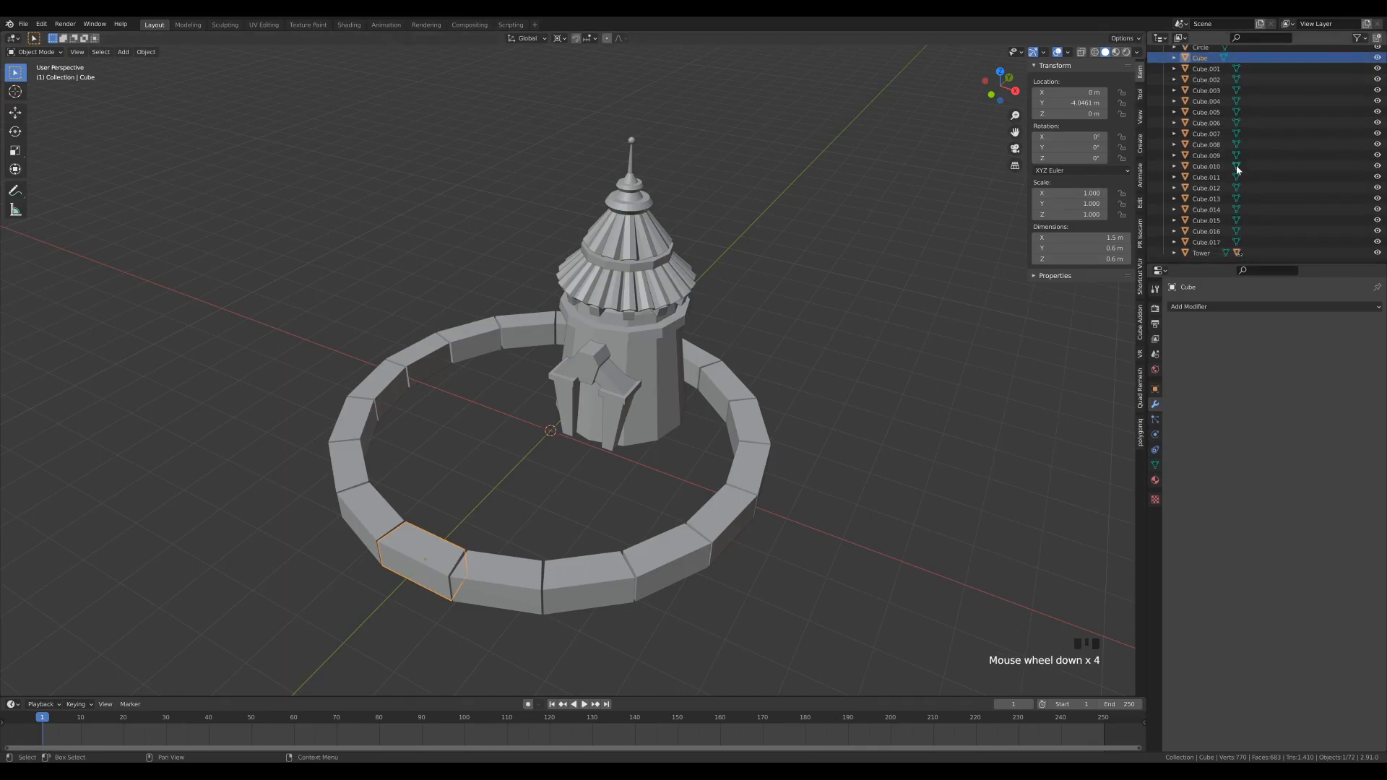
left_click(1203, 244, "shift")
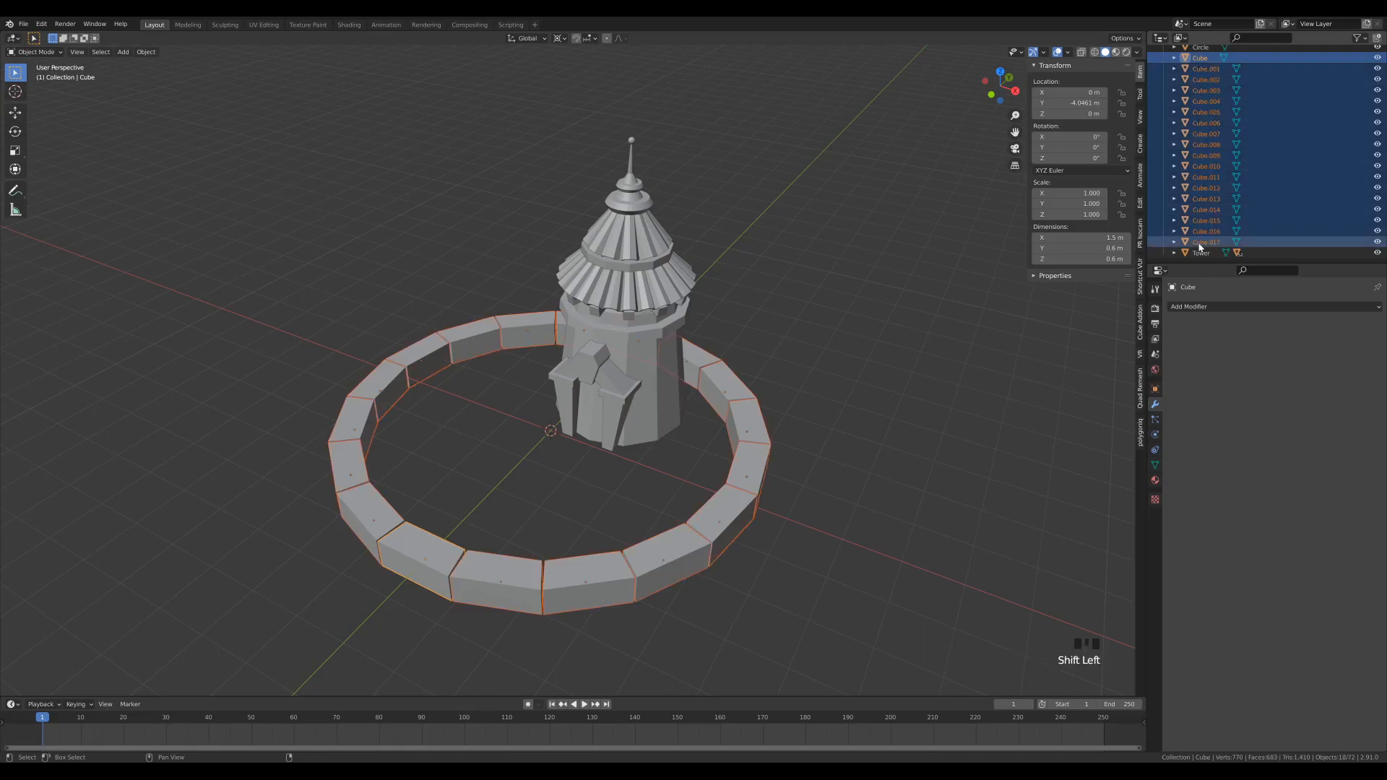
key("ctrl+F2")
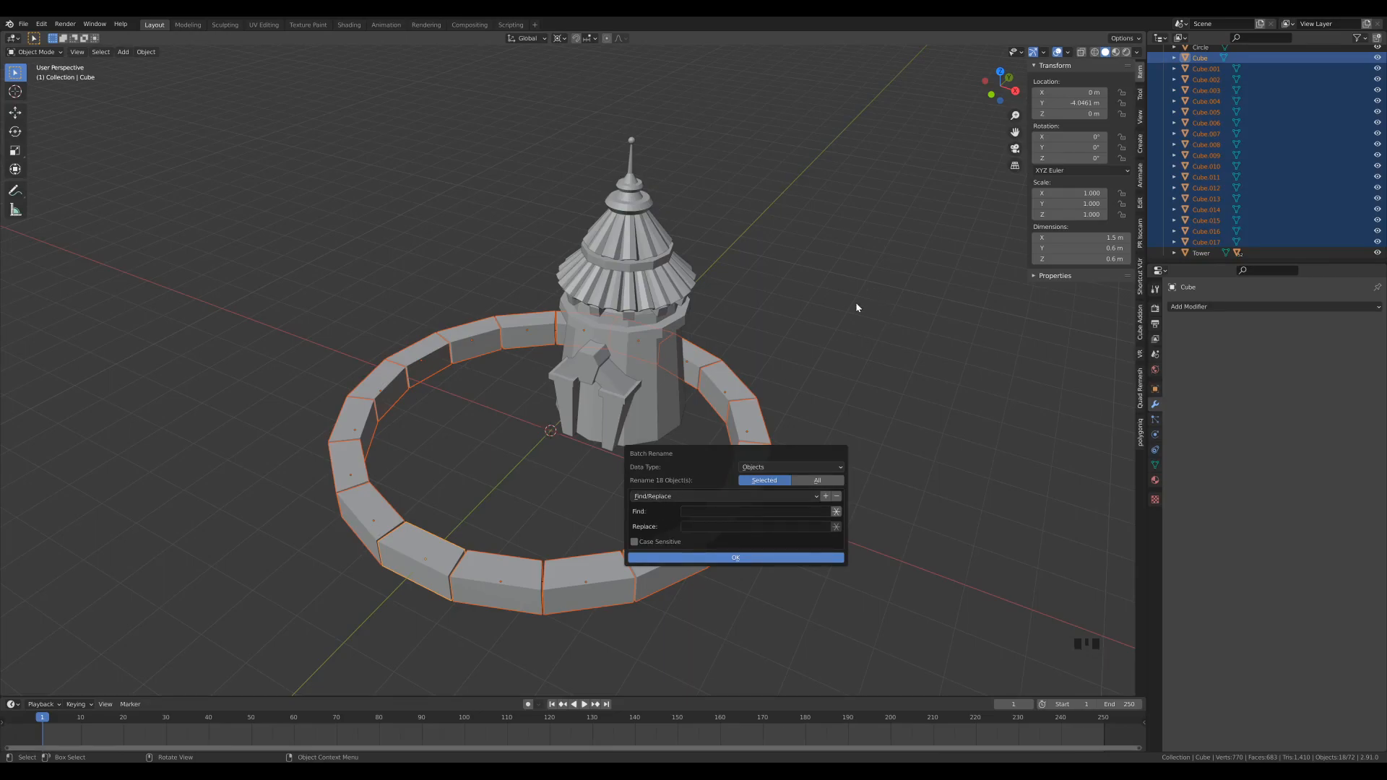
left_click(654, 496)
left_click(669, 518)
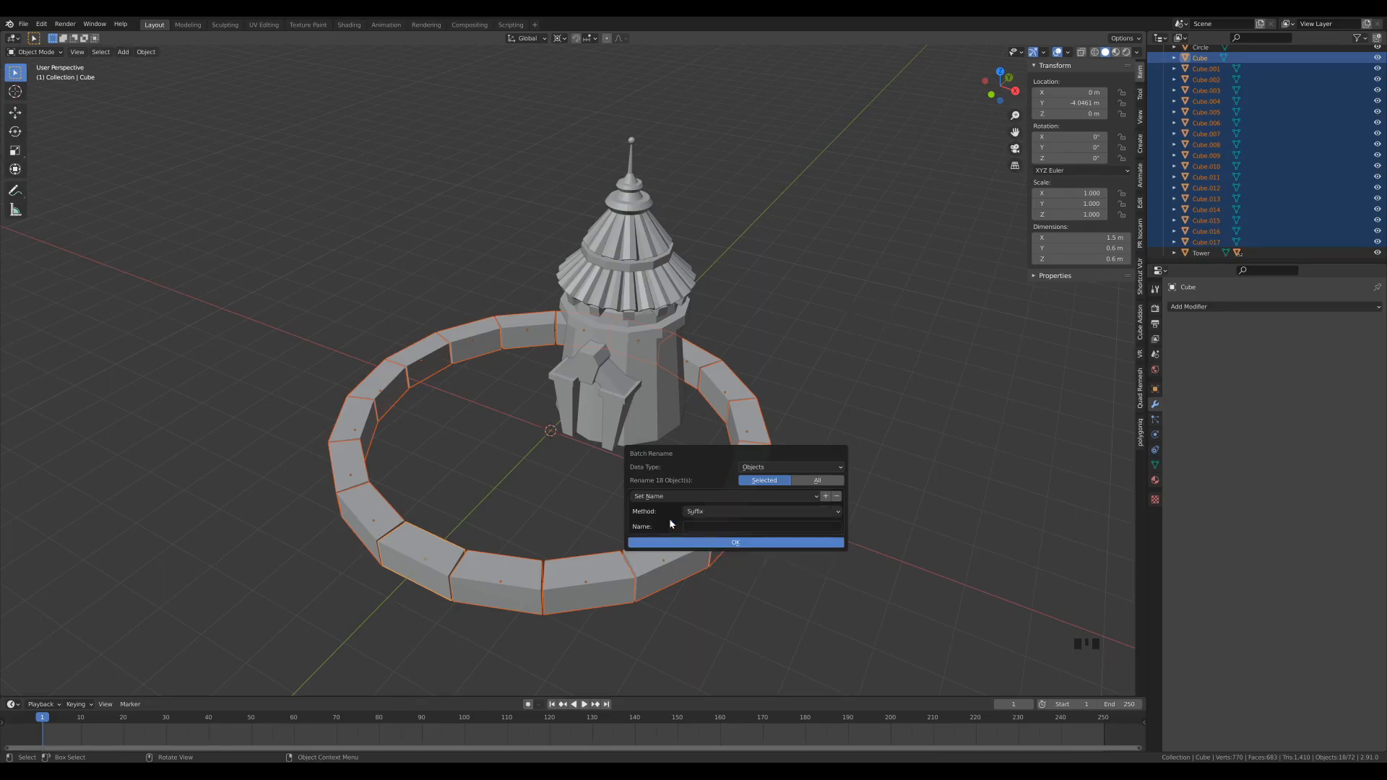
left_click(710, 510)
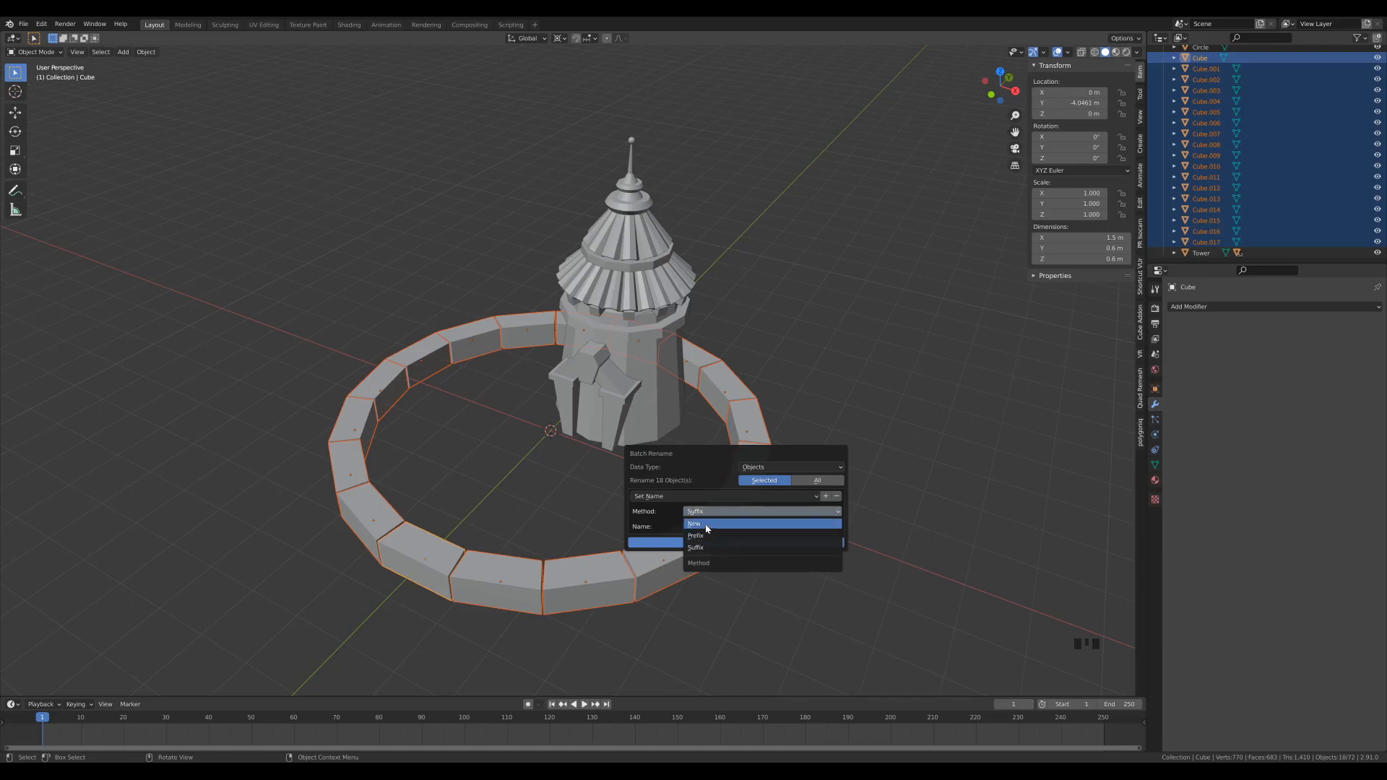
left_click(704, 529)
left_click(706, 527)
type("Curb")
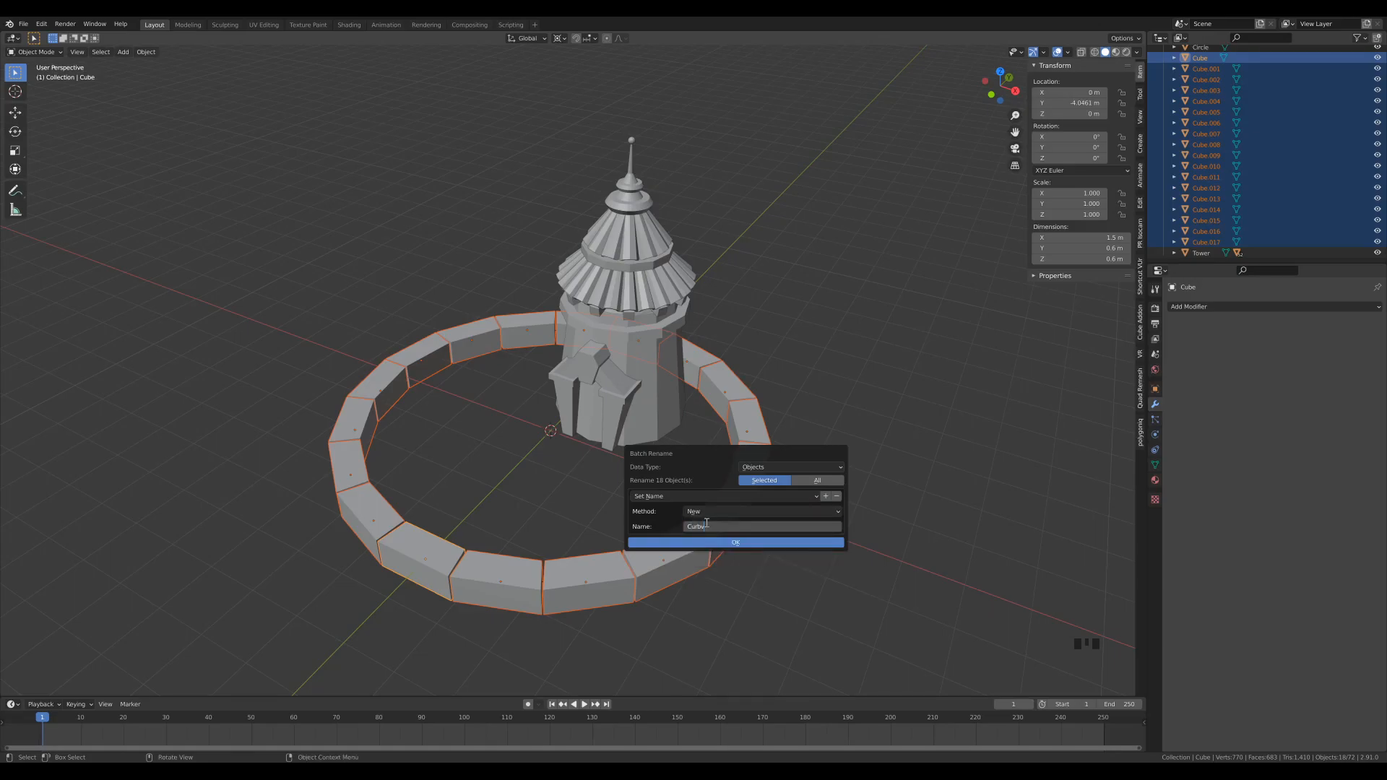
key("Return")
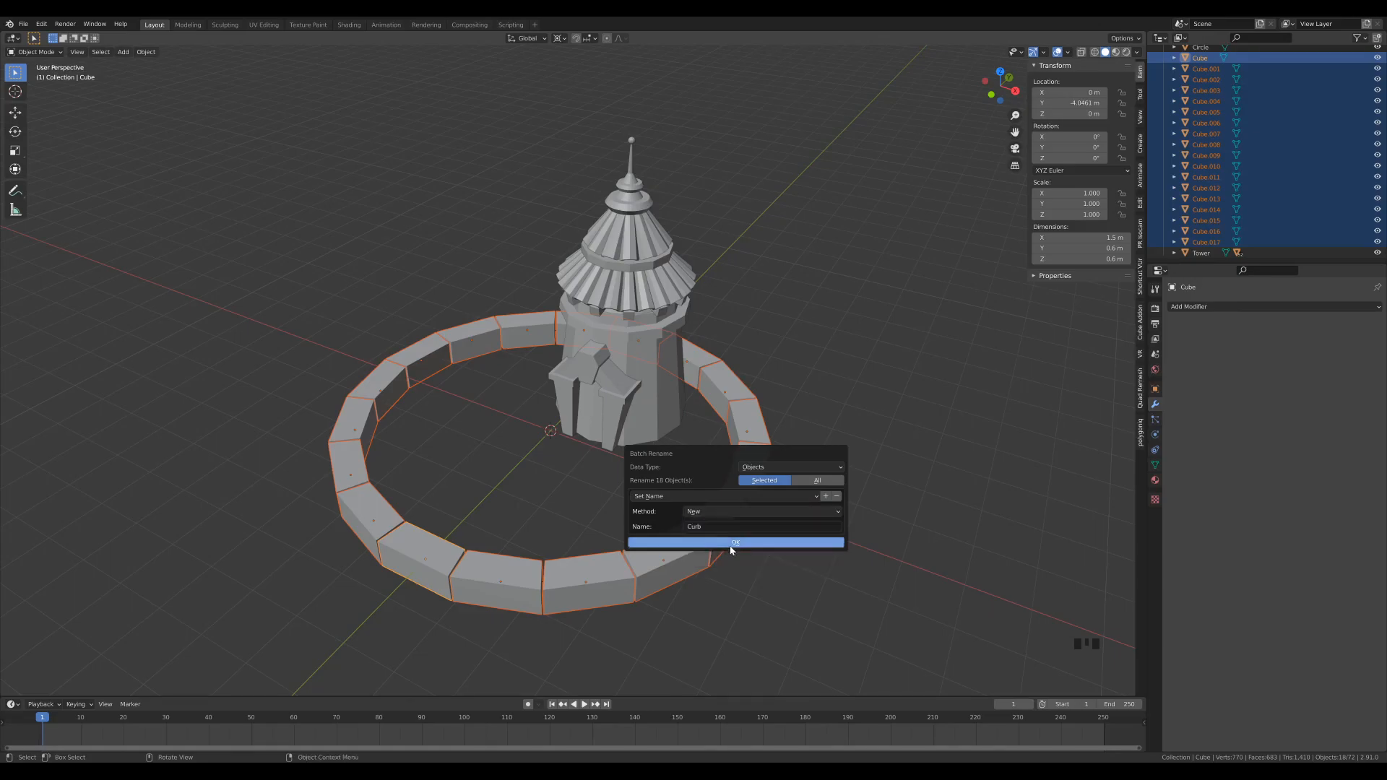
left_click(732, 543)
left_click(913, 432)
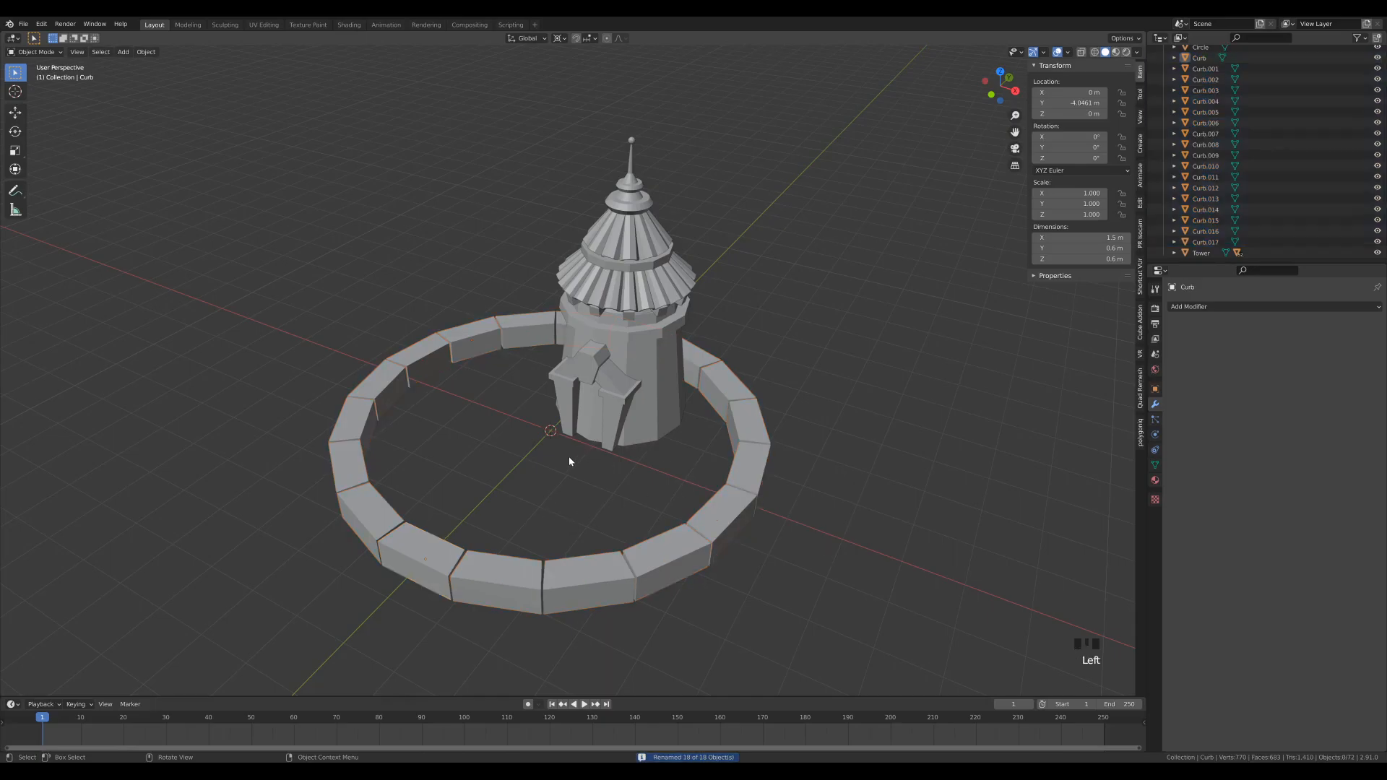
Step: Add a 2 m cube at the ring's centre, give it a level 1 Subdivision modifier and apply it
key("shift+a")
mouse_move(569, 457)
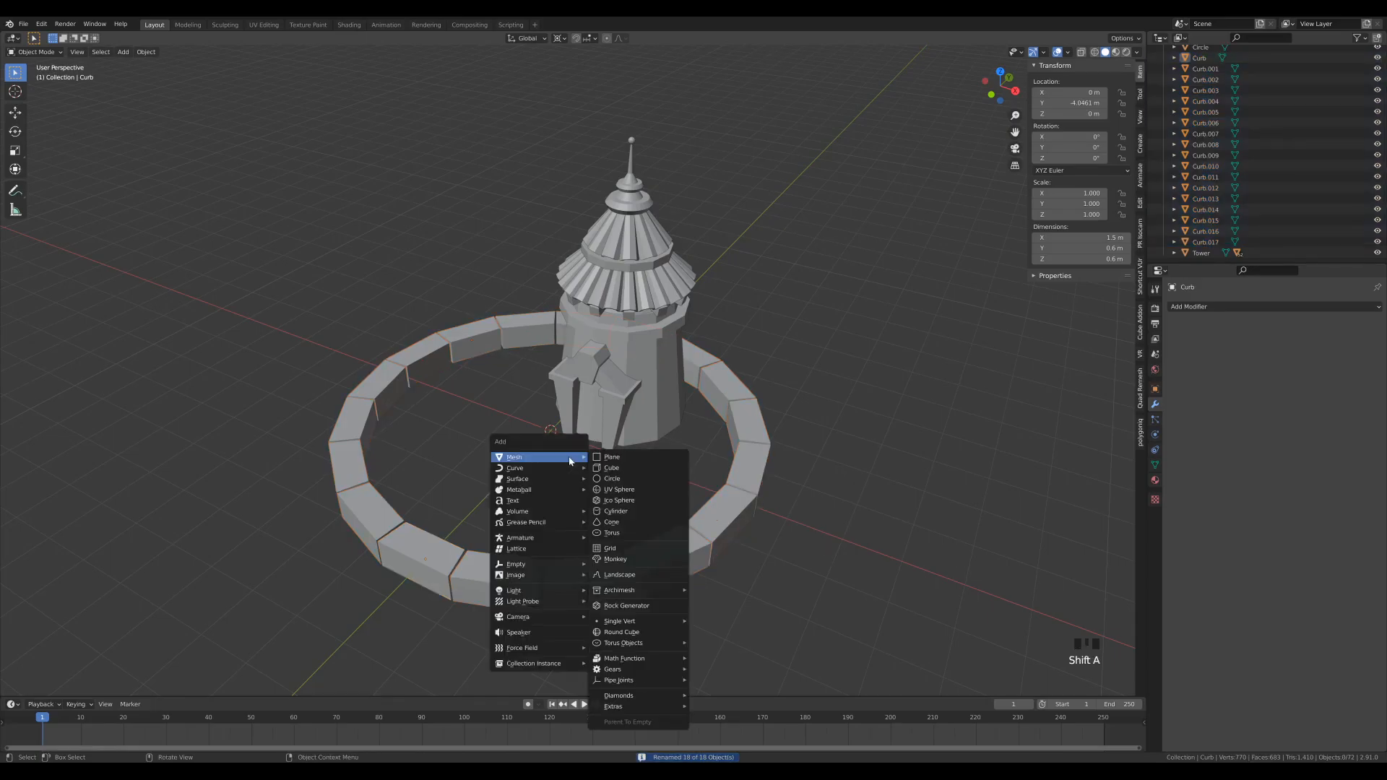
left_click(626, 468)
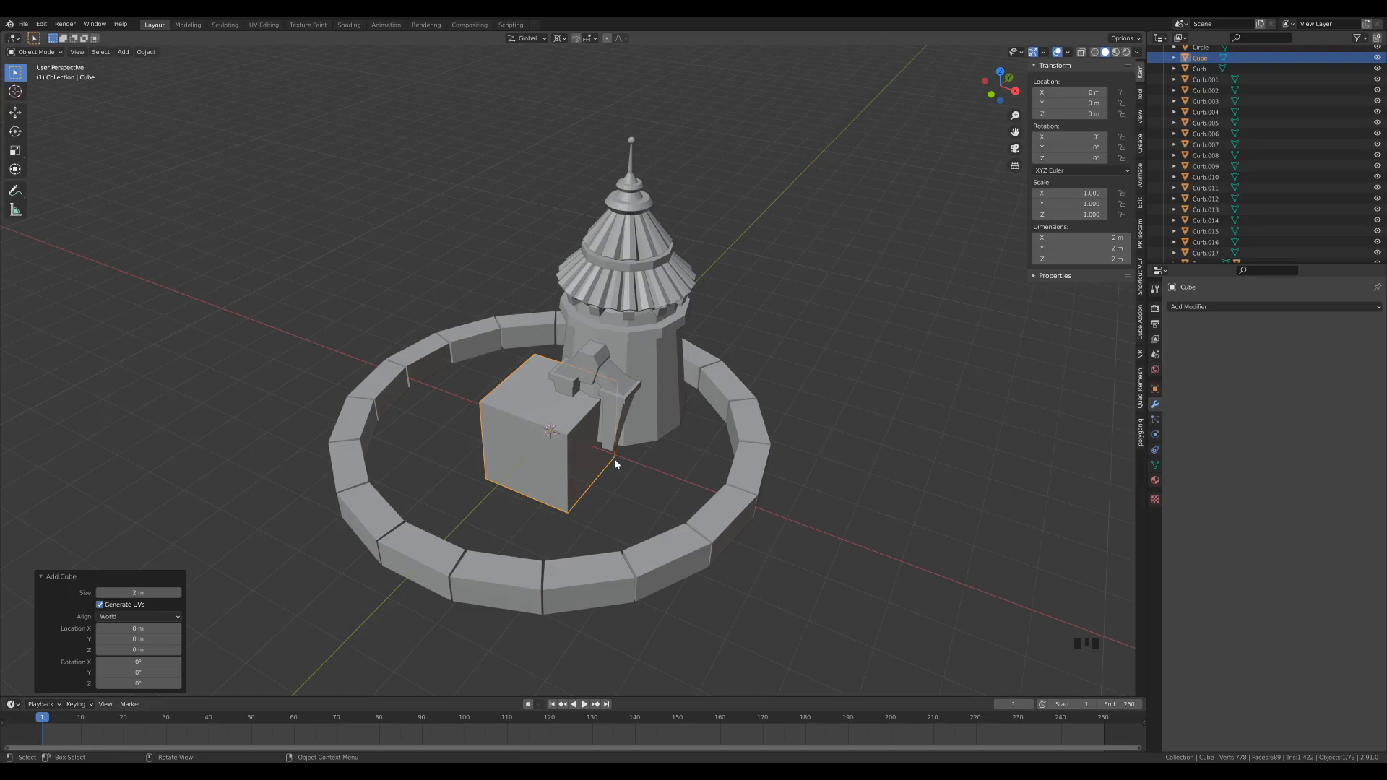
key("ctrl+1")
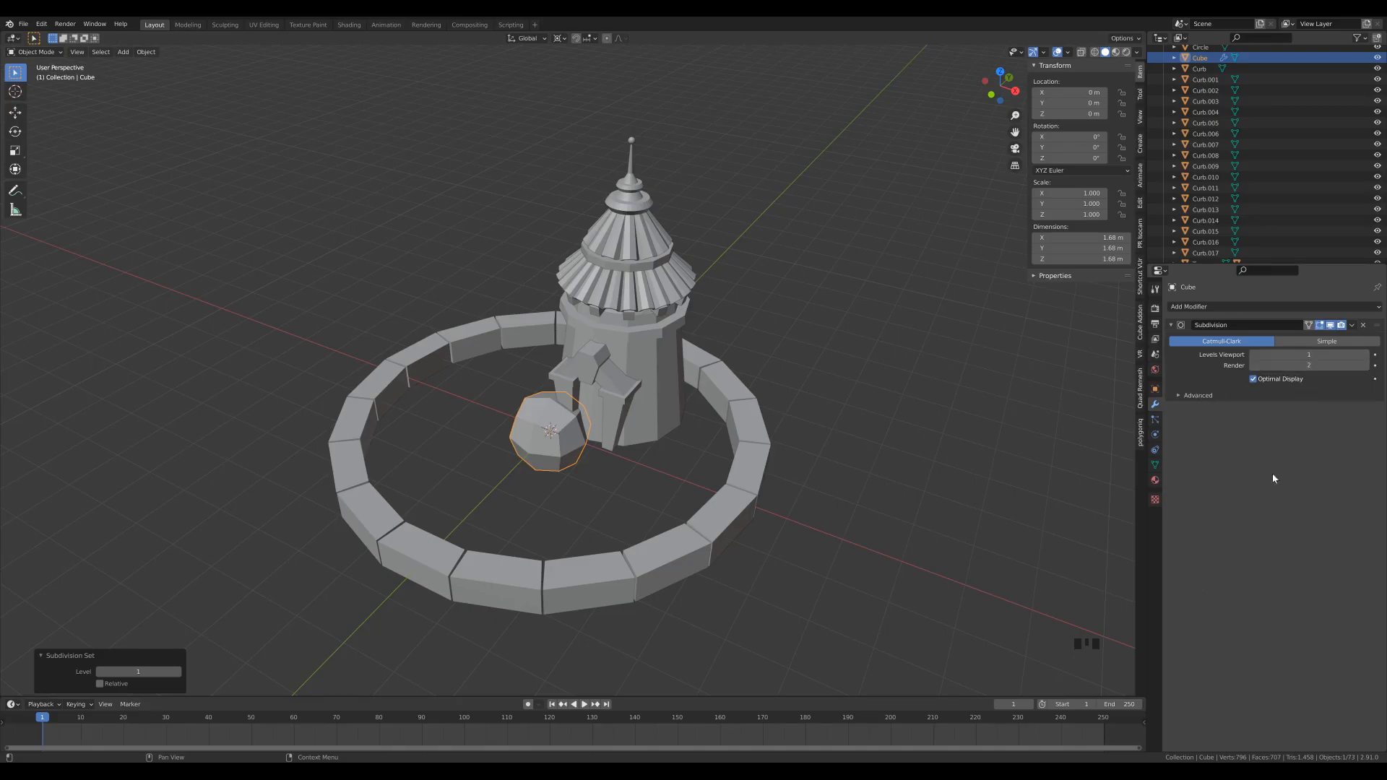
key("z")
left_click(1352, 325)
key("ctrl+a")
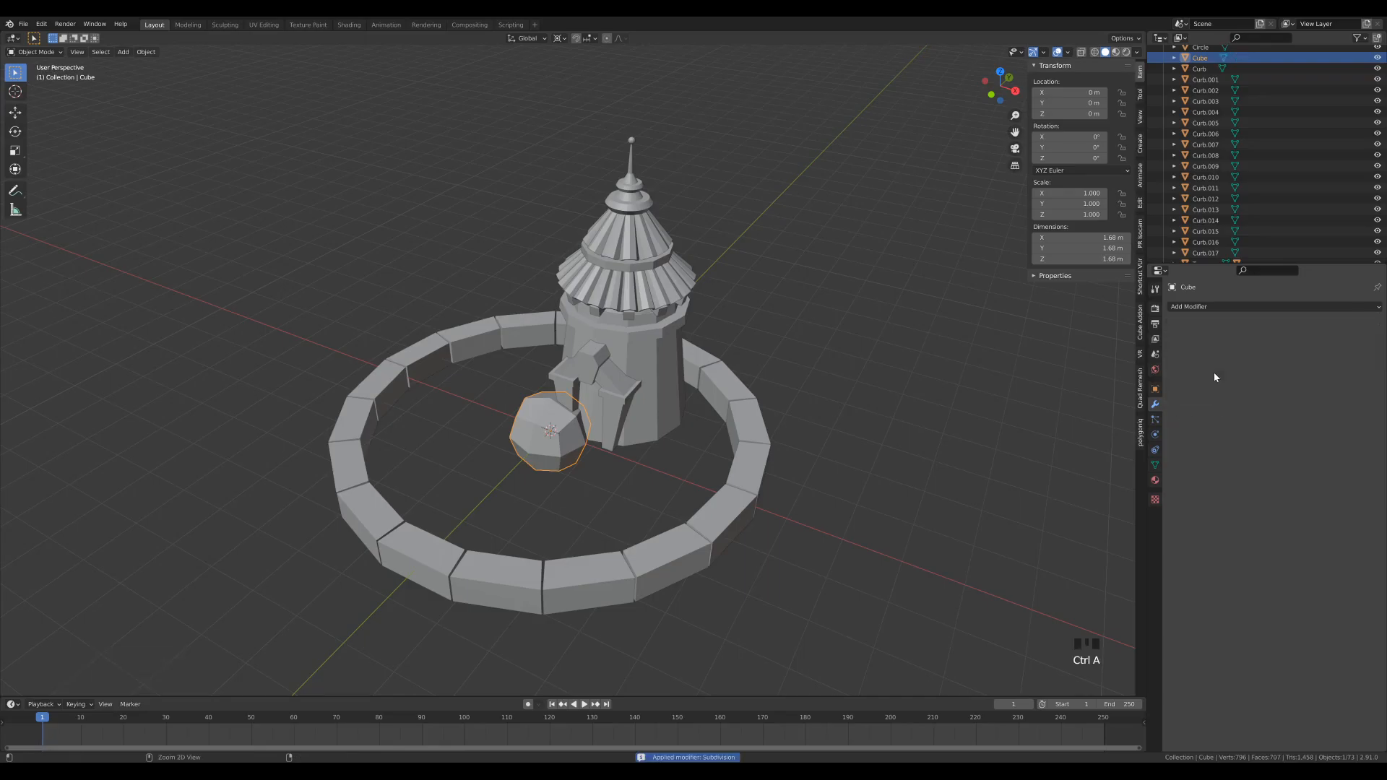
Step: In Edit Mode, flatten the rounded cube by scaling its whole mesh to about 0.71 along Z
middle_click_drag(782, 413, 730, 405)
key("Tab")
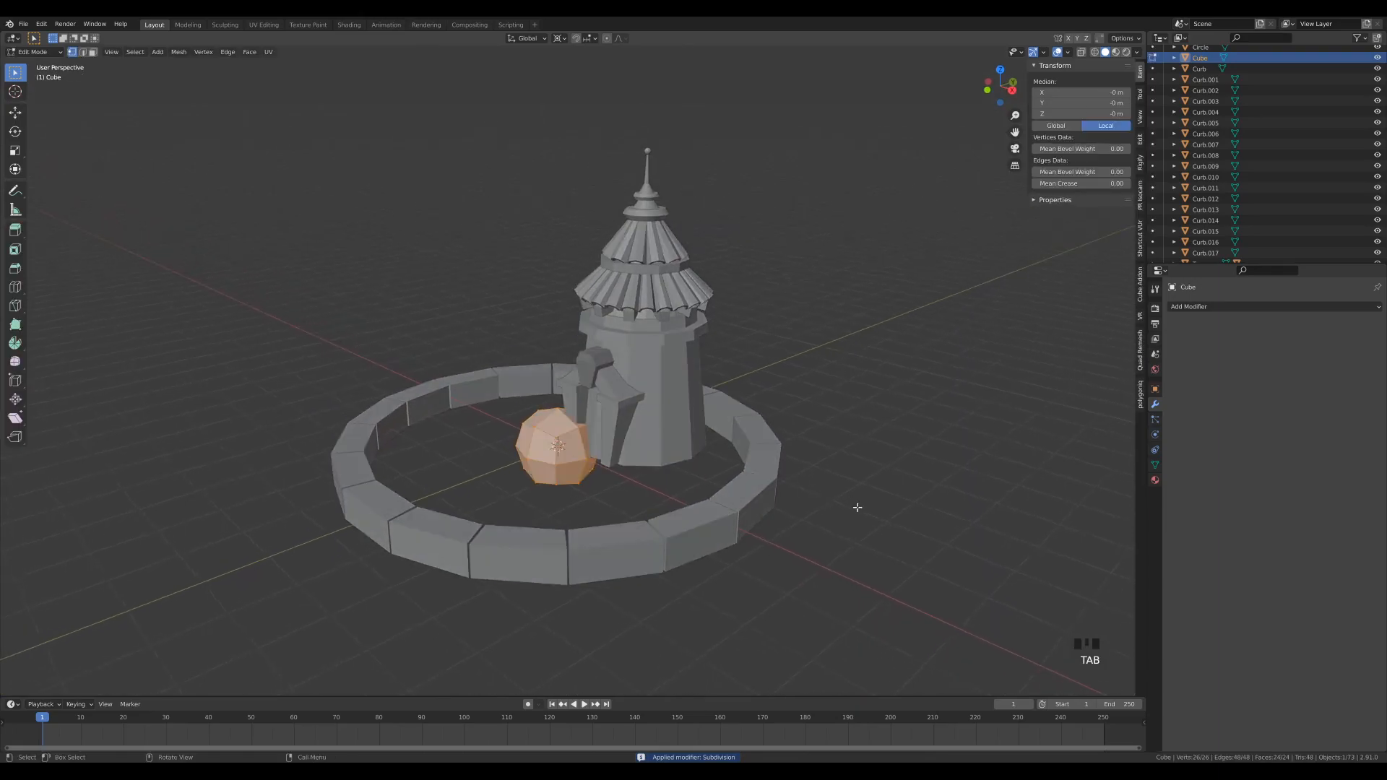
key("s")
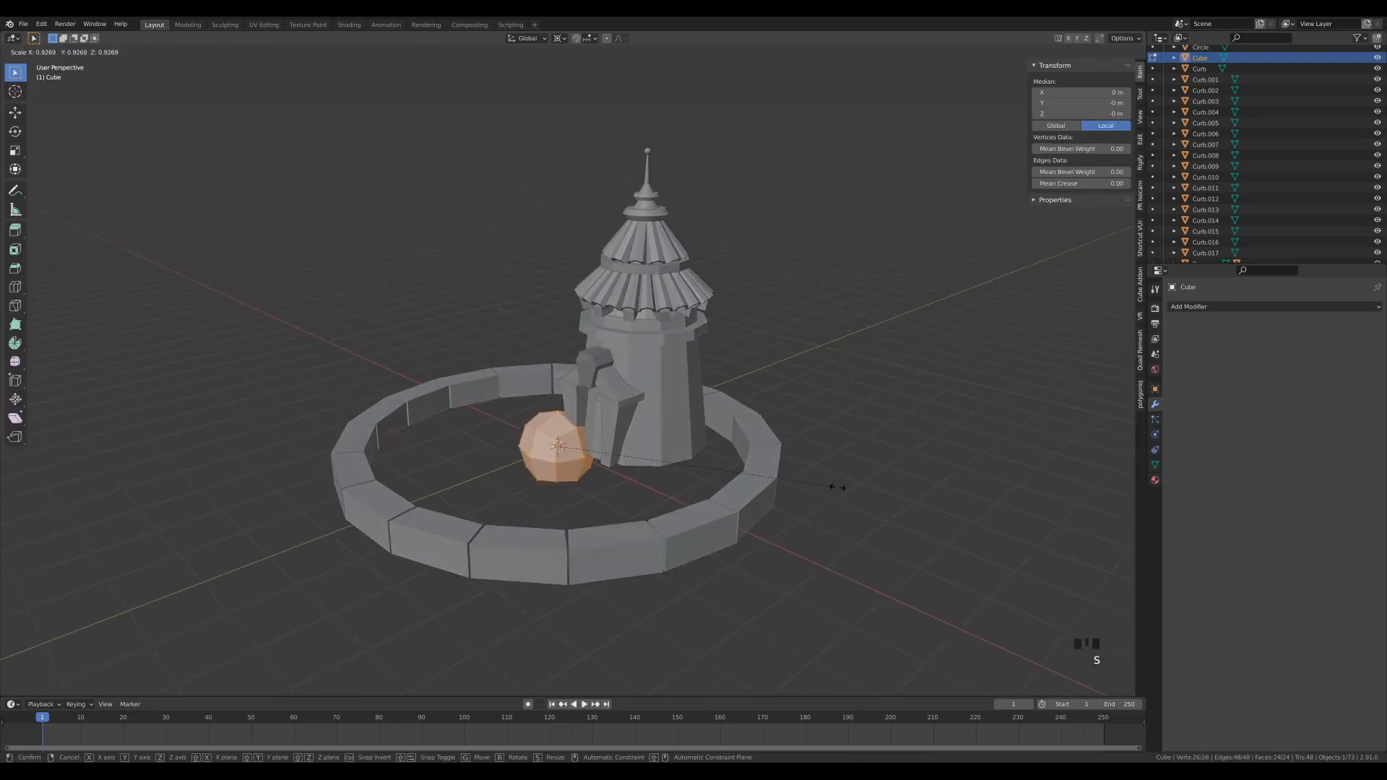
key("z")
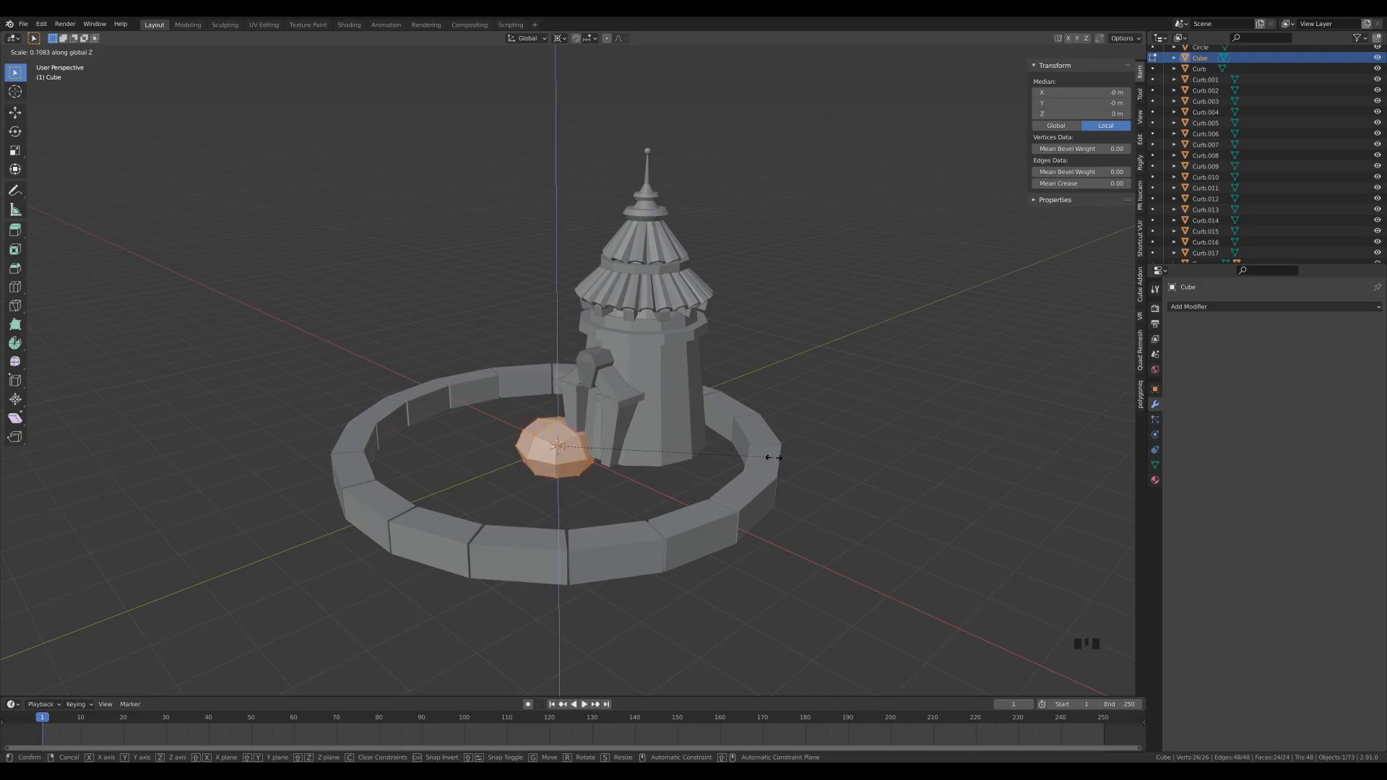
left_click(773, 458)
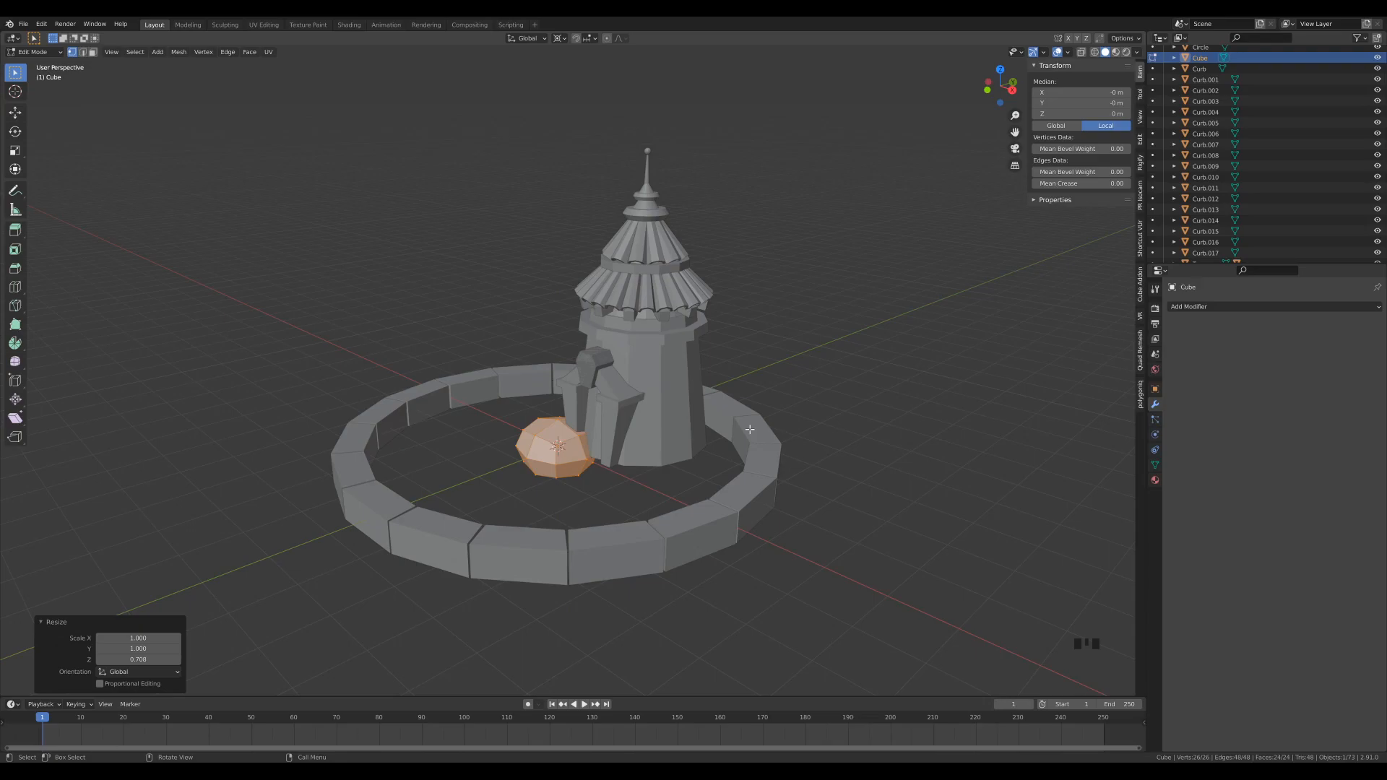
Step: Isolate the stone in local view and bisect it with a steep diagonal cut, shifting the cutting plane slightly inward
key("KP_Divide")
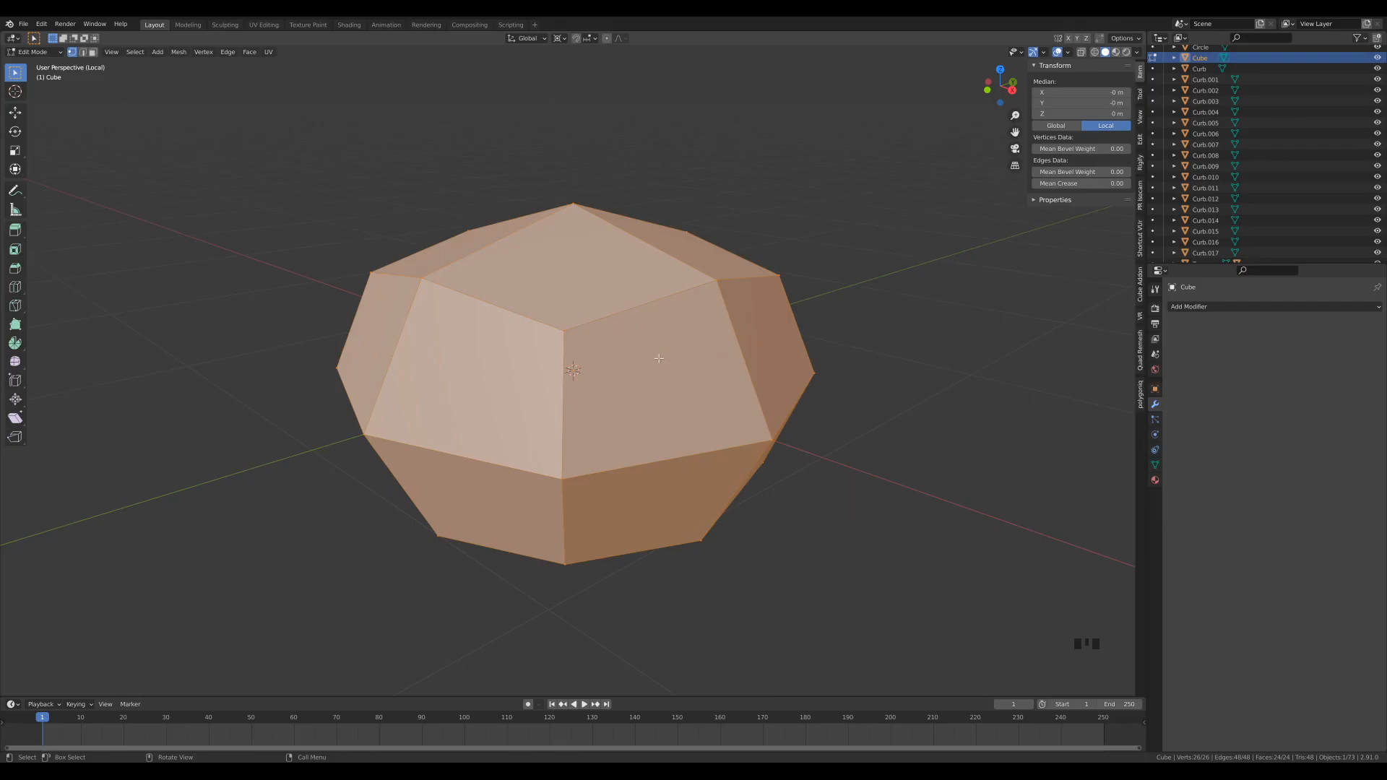
left_click(15, 309)
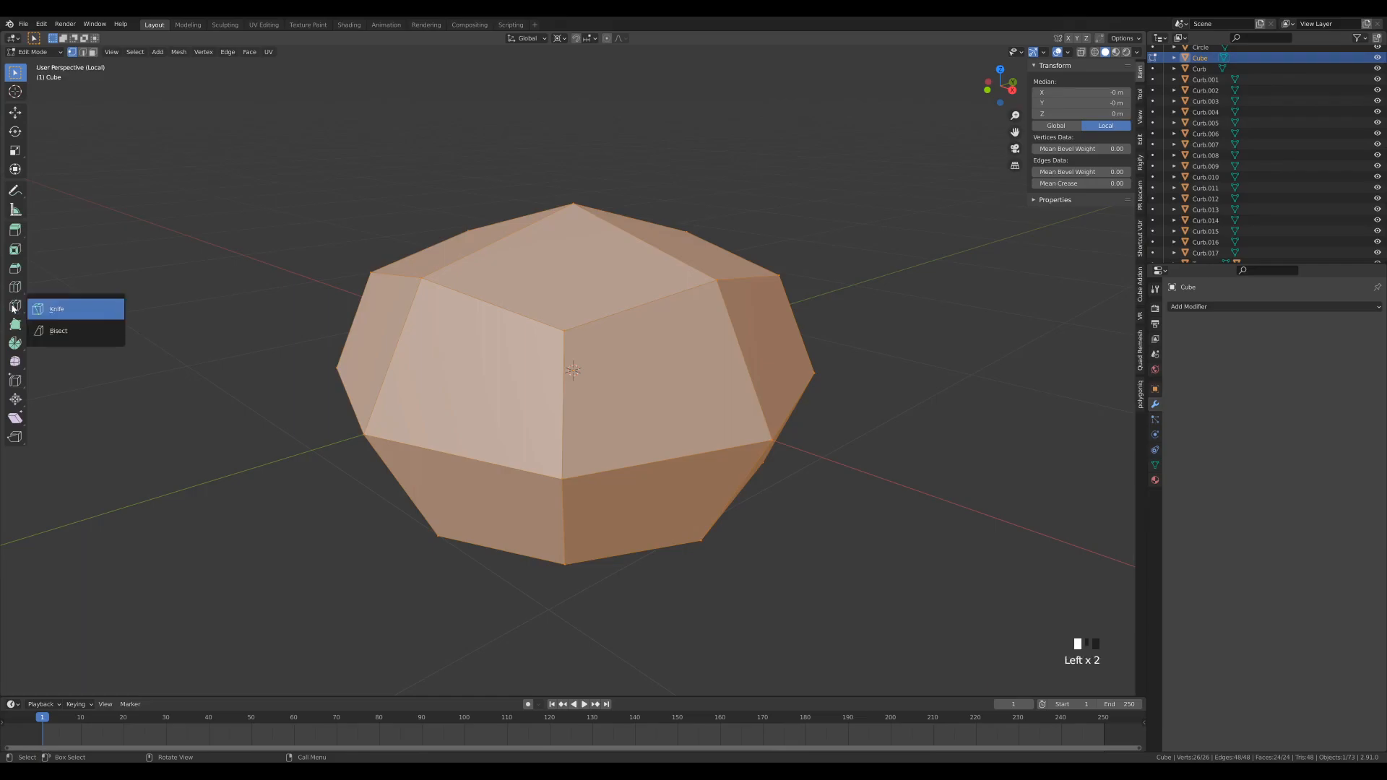
left_click(72, 331)
middle_click_drag(759, 480, 874, 526)
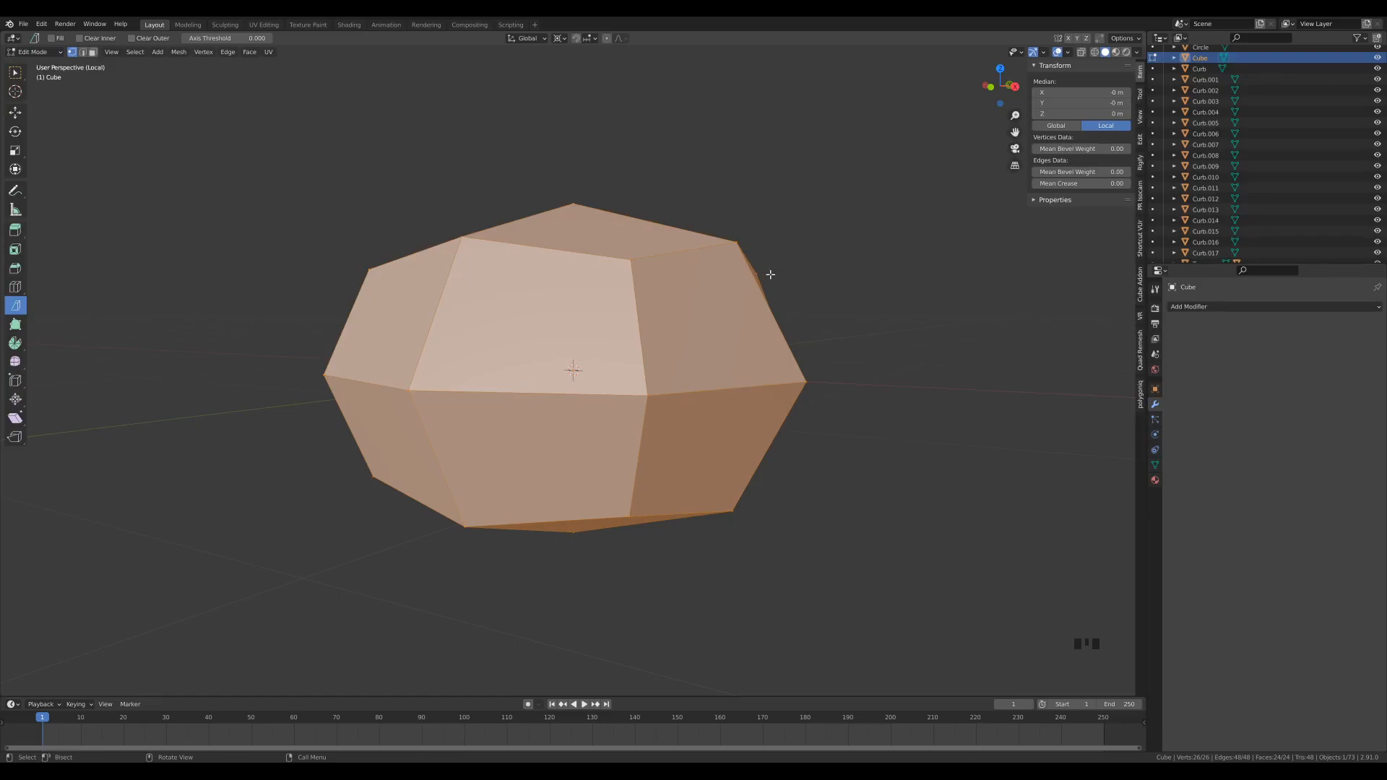
mouse_move(619, 159)
left_mouse_down()
mouse_move(905, 584)
mouse_move(946, 607)
left_mouse_up()
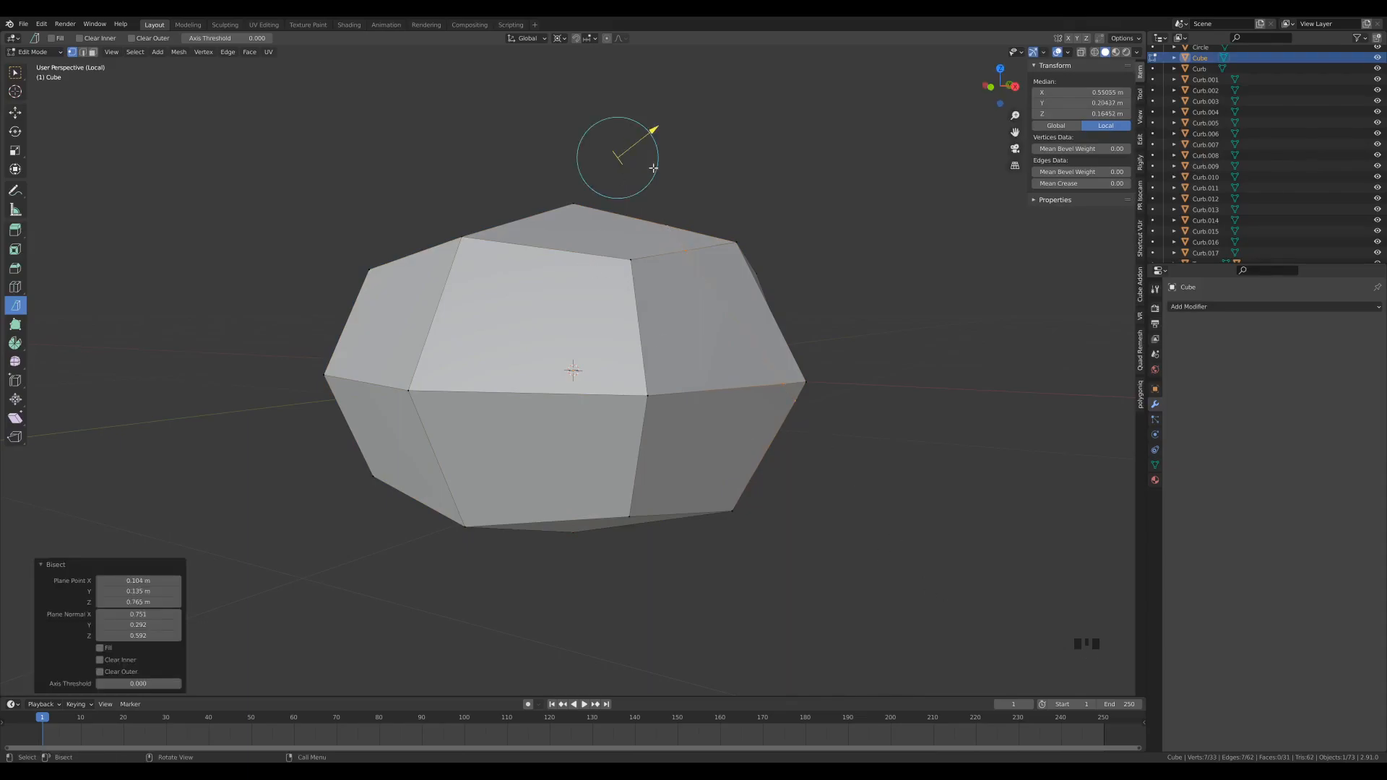
mouse_move(653, 128)
left_mouse_down()
mouse_move(595, 178)
mouse_move(643, 139)
left_mouse_up()
Step: Turn on Clear Outer and Fill for the bisect, removing the stone's cut-off corner and closing it with a flat face
left_click(61, 565)
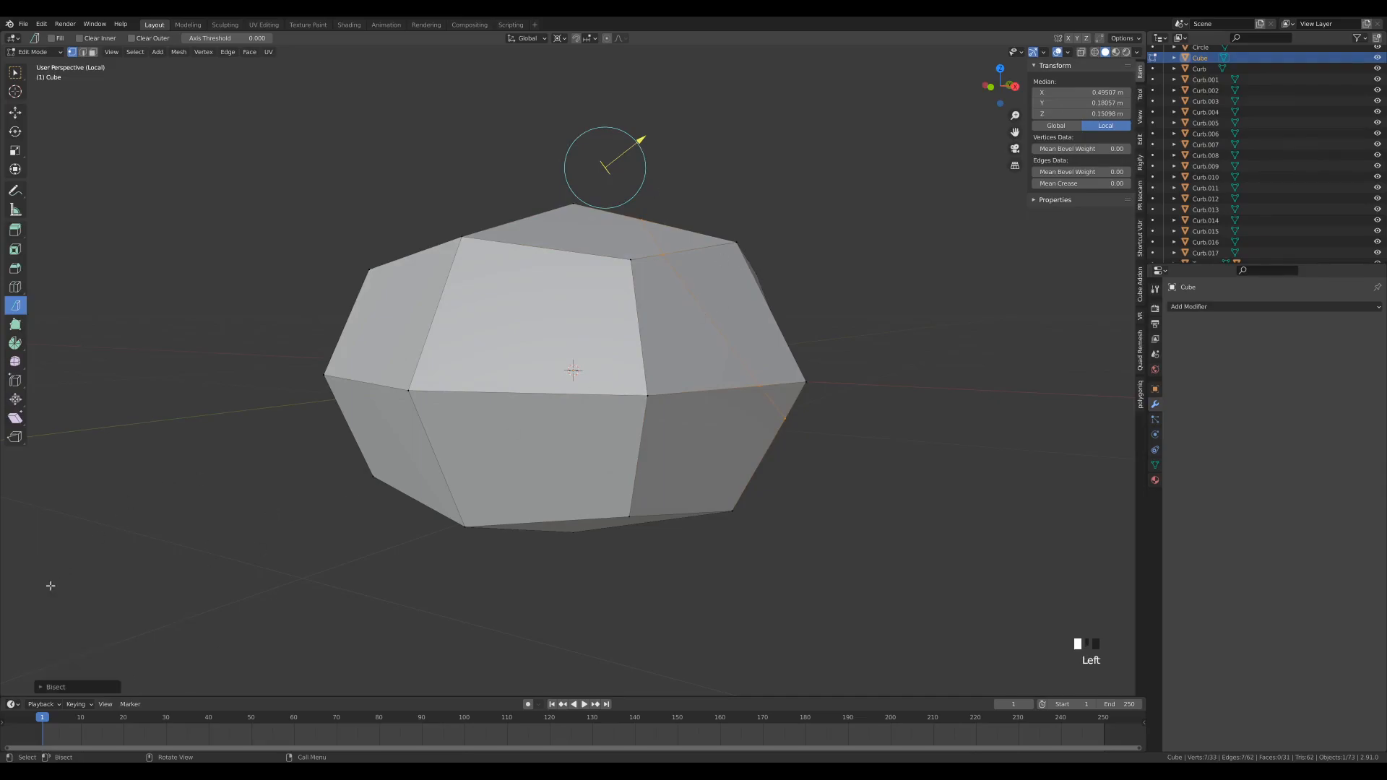
left_click(63, 688)
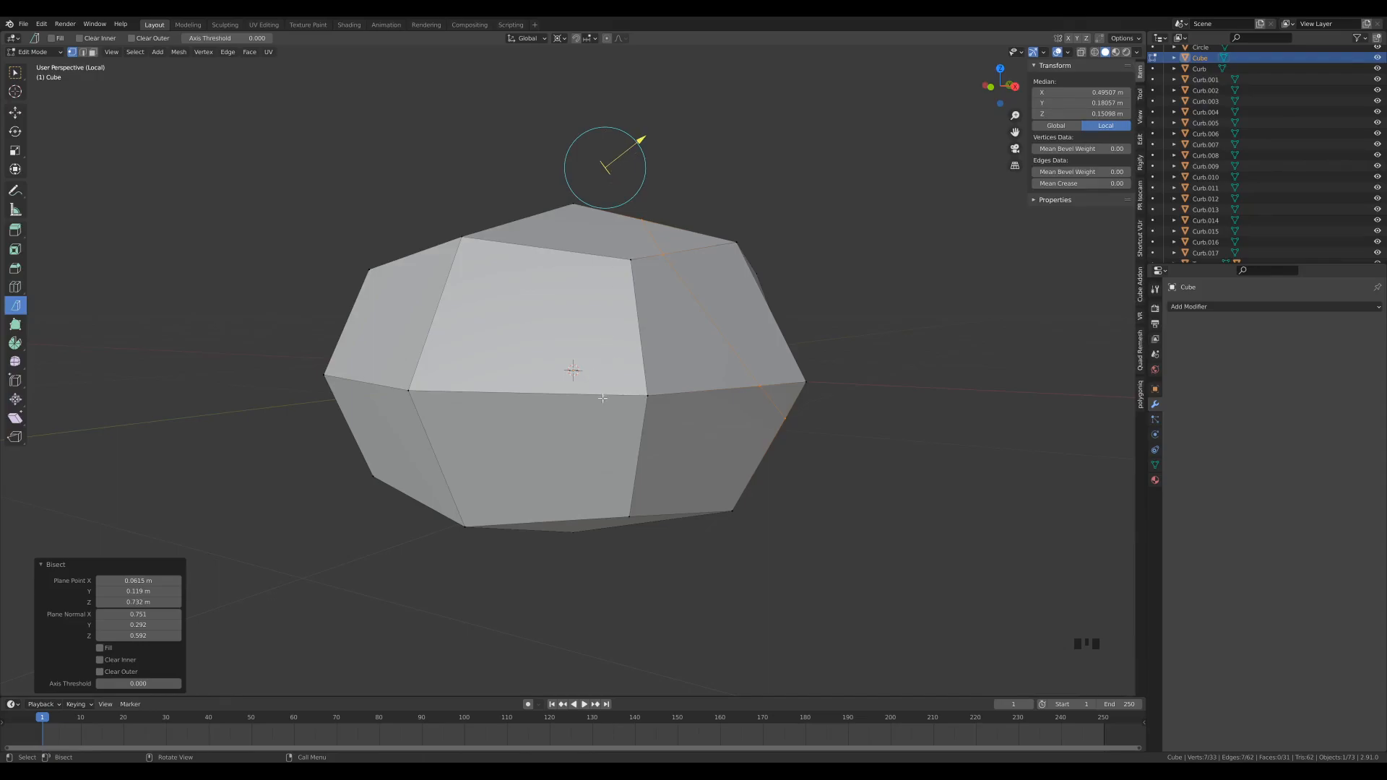
left_click(102, 673)
middle_click_drag(858, 465, 734, 554)
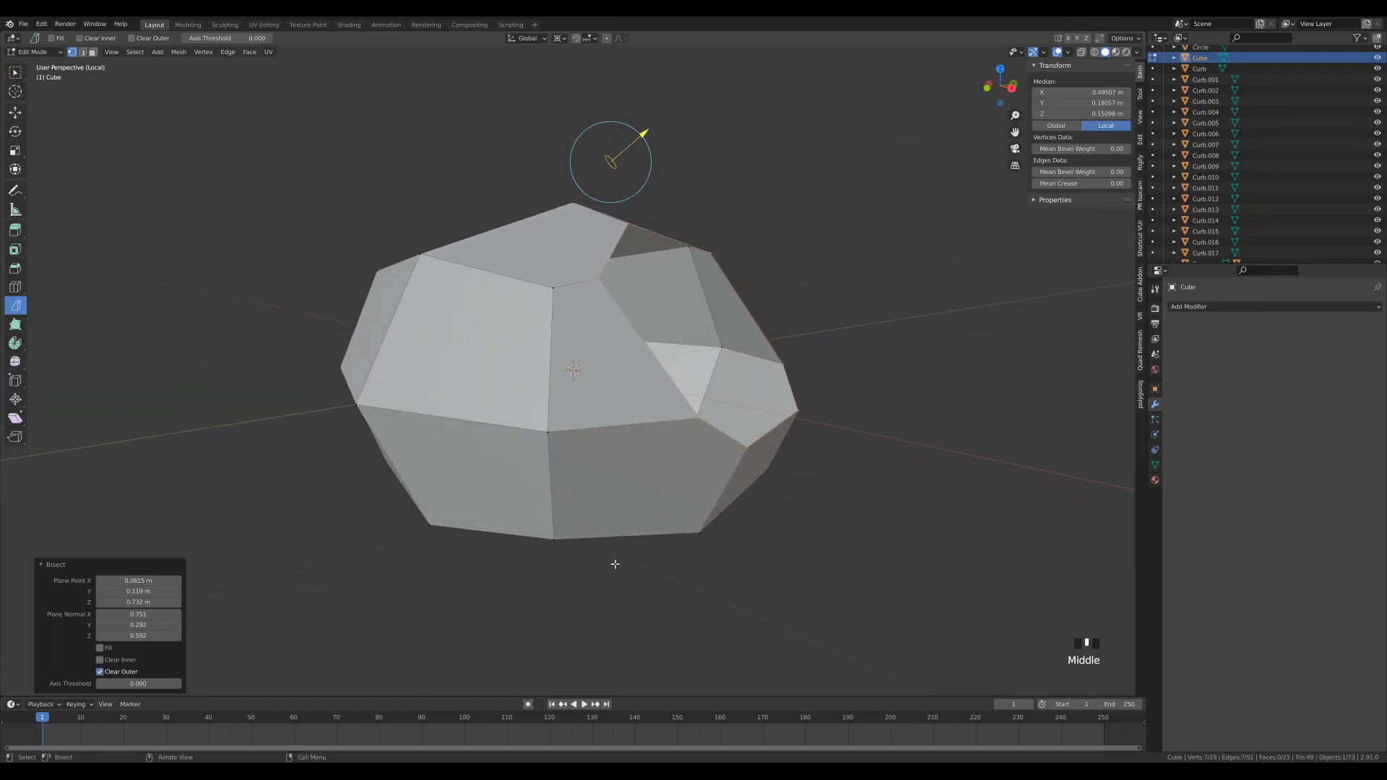
left_click(100, 648)
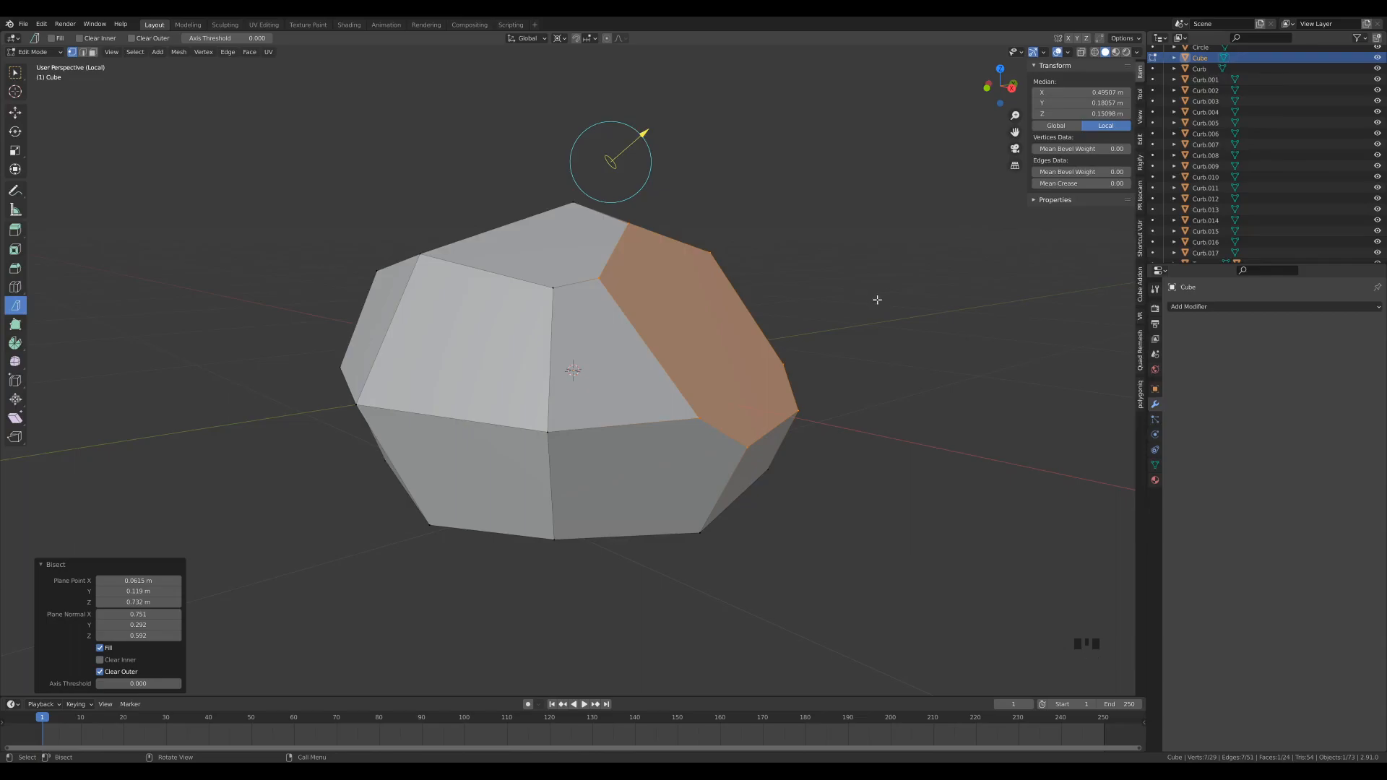
mouse_move(833, 328)
middle_mouse_down()
mouse_move(748, 337)
mouse_move(809, 330)
middle_mouse_up()
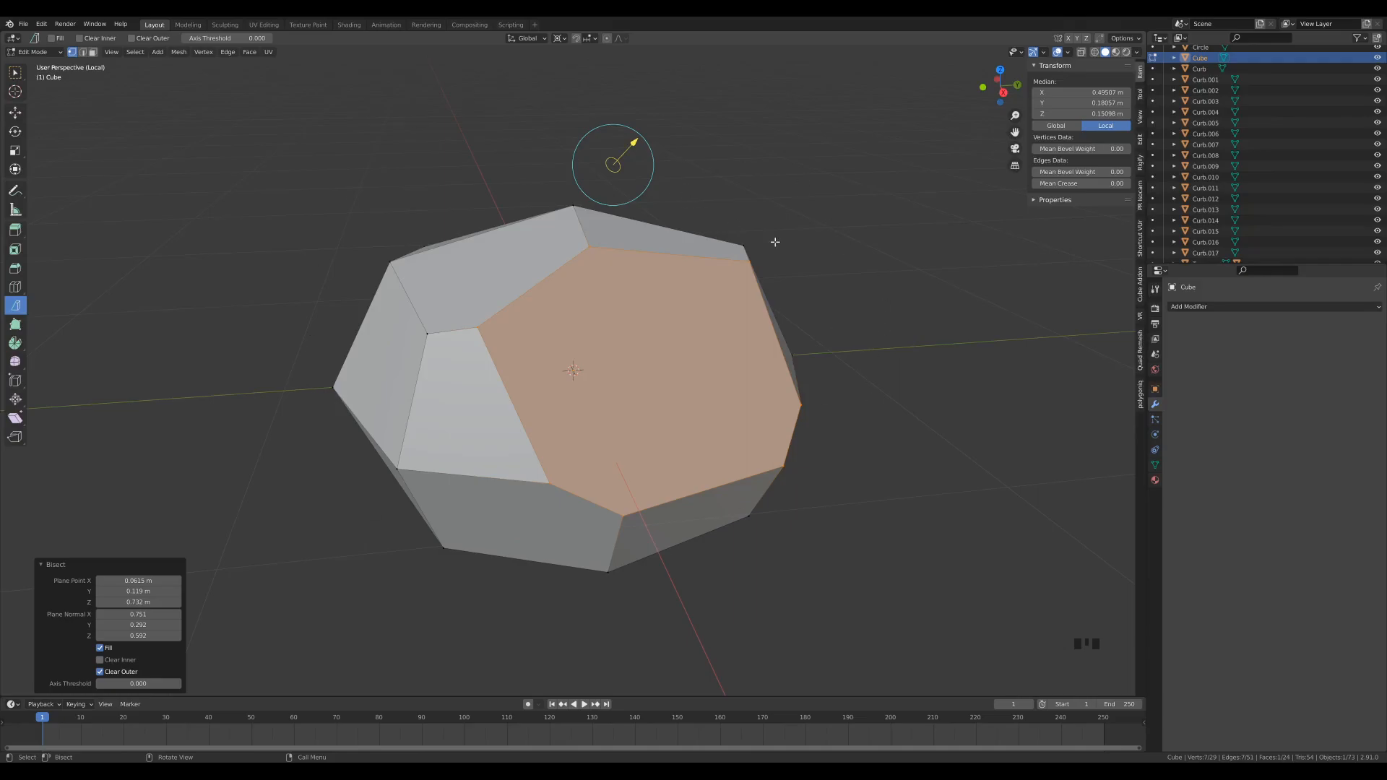
Step: Select the whole stone and bisect its lower corner opposite the first cut diagonally, with Clear Inner and Fill on
key("a")
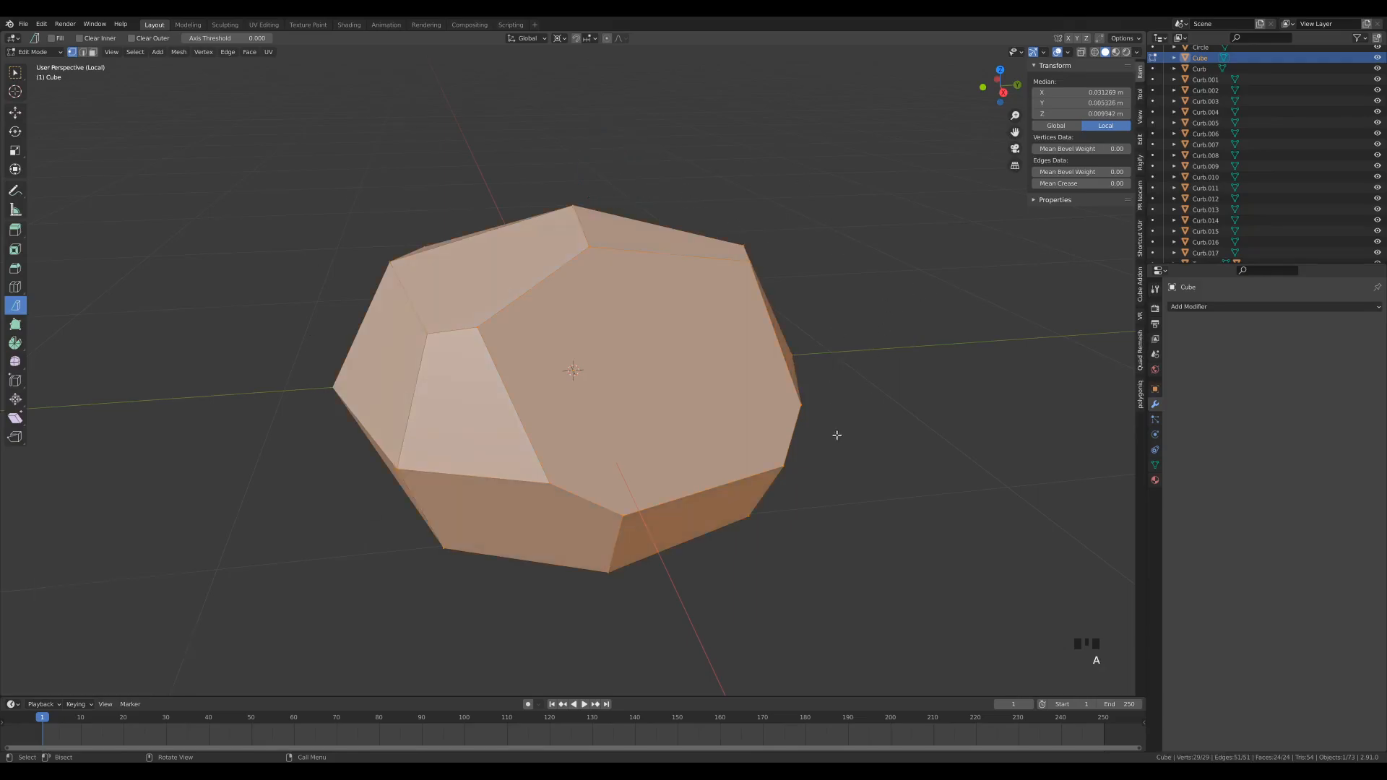
middle_click_drag(838, 474, 722, 488)
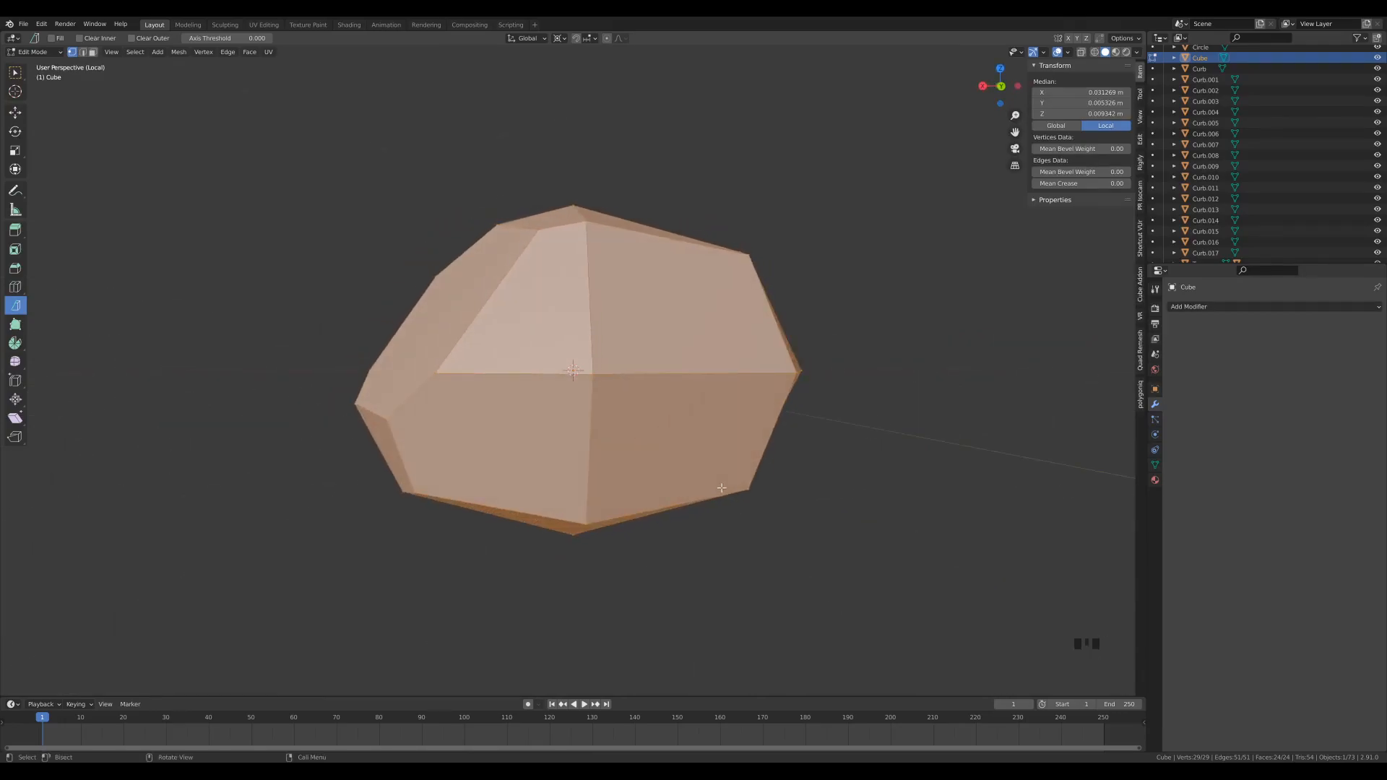
left_click_drag(586, 582, 887, 211)
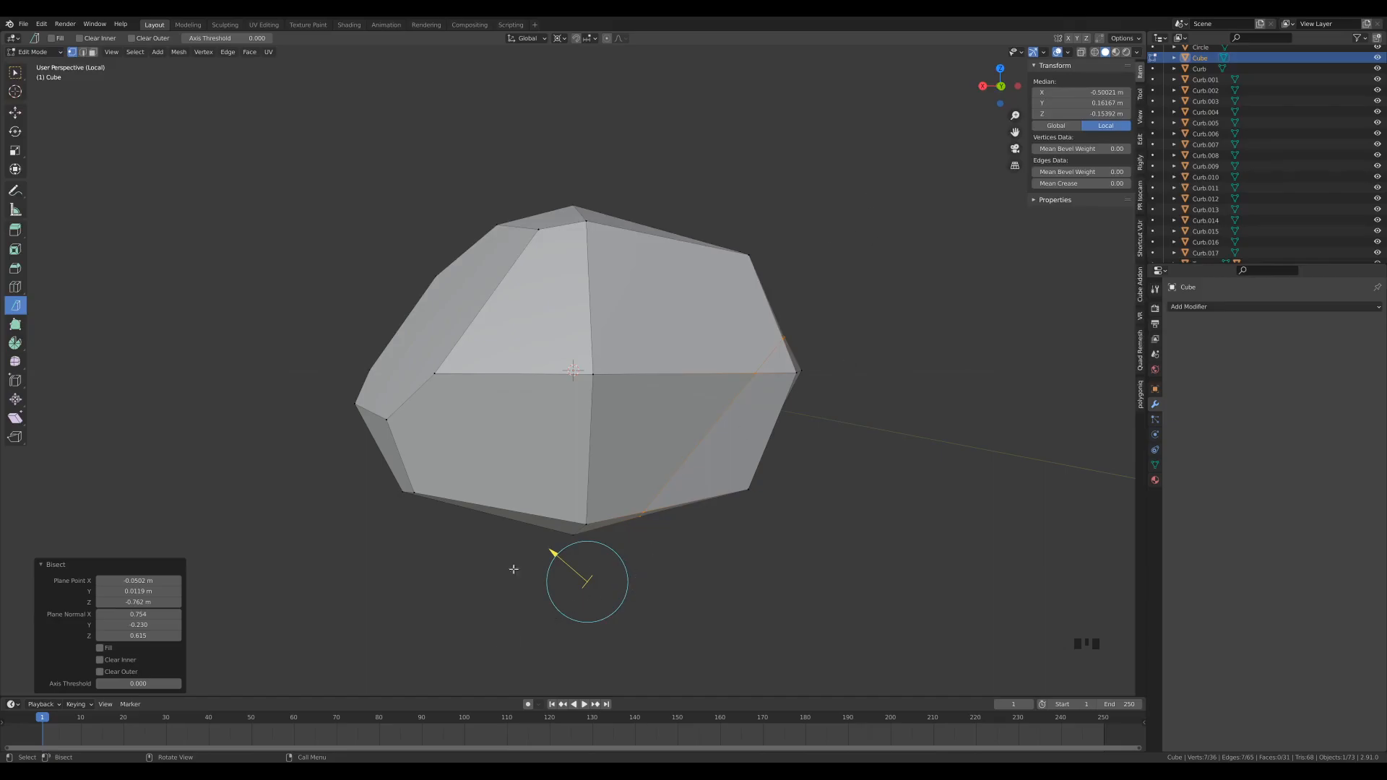
left_click(121, 660)
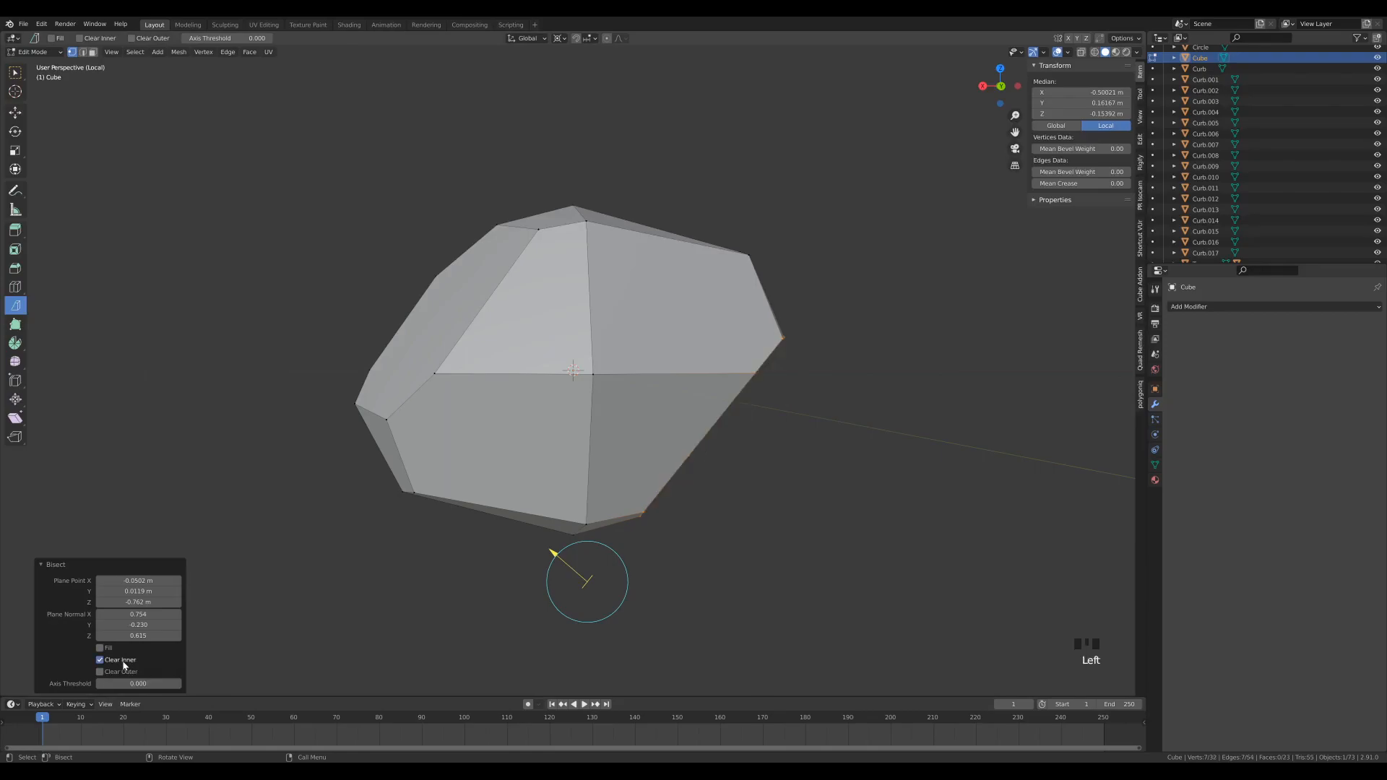
left_click(100, 648)
mouse_move(845, 448)
middle_mouse_down()
mouse_move(690, 470)
mouse_move(486, 454)
mouse_move(681, 449)
mouse_move(716, 468)
mouse_move(723, 454)
middle_mouse_up()
scroll(757, 457, "down", 4)
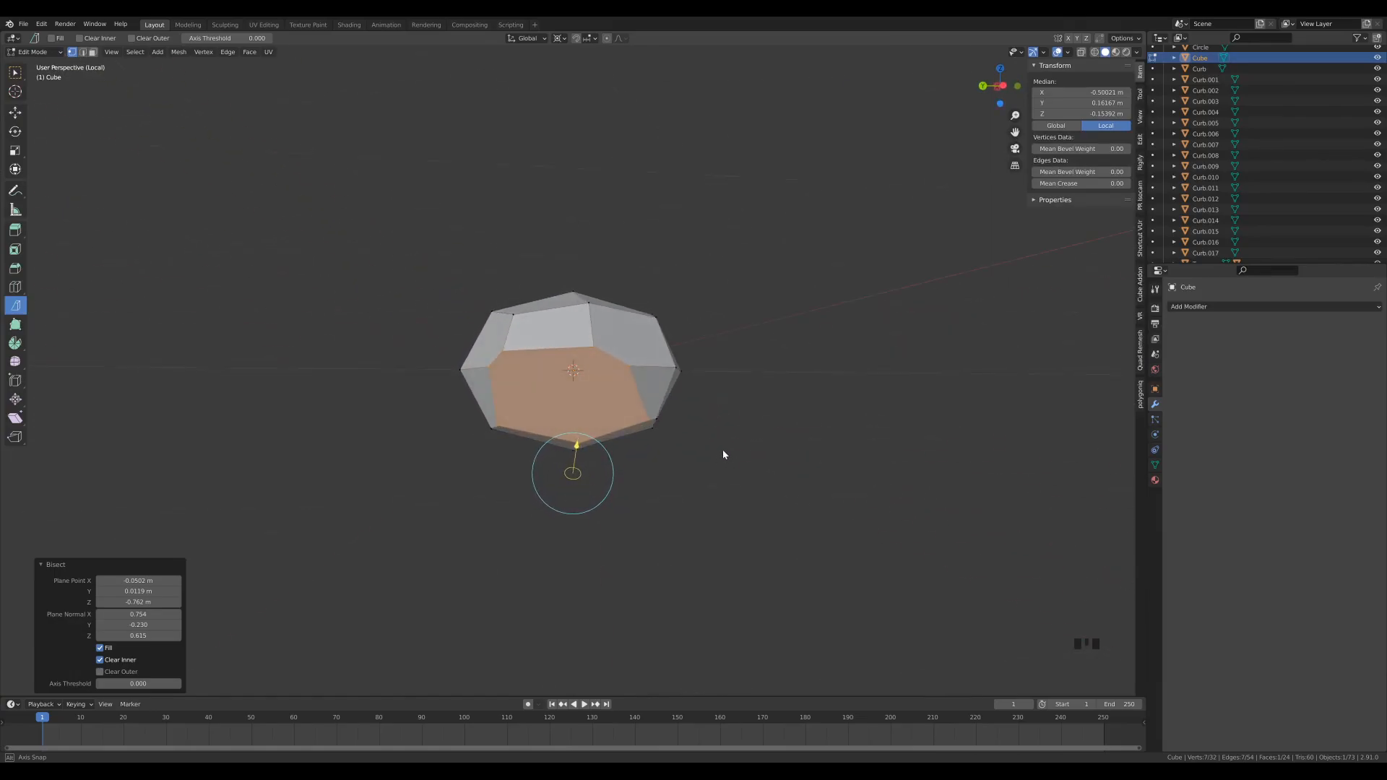
Step: Select the whole stone and bisect a third side diagonally, with Clear Outer and Fill on
key("a")
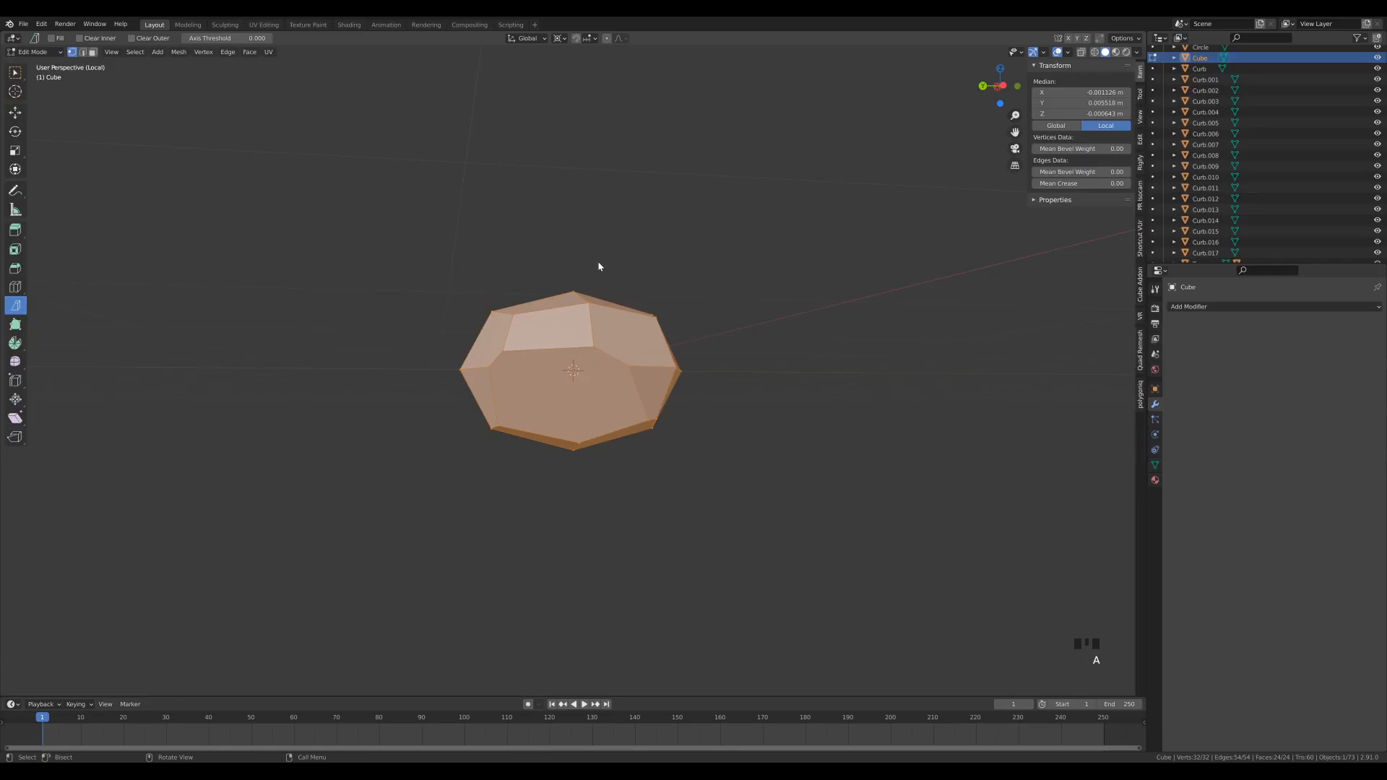
left_click_drag(591, 264, 728, 495)
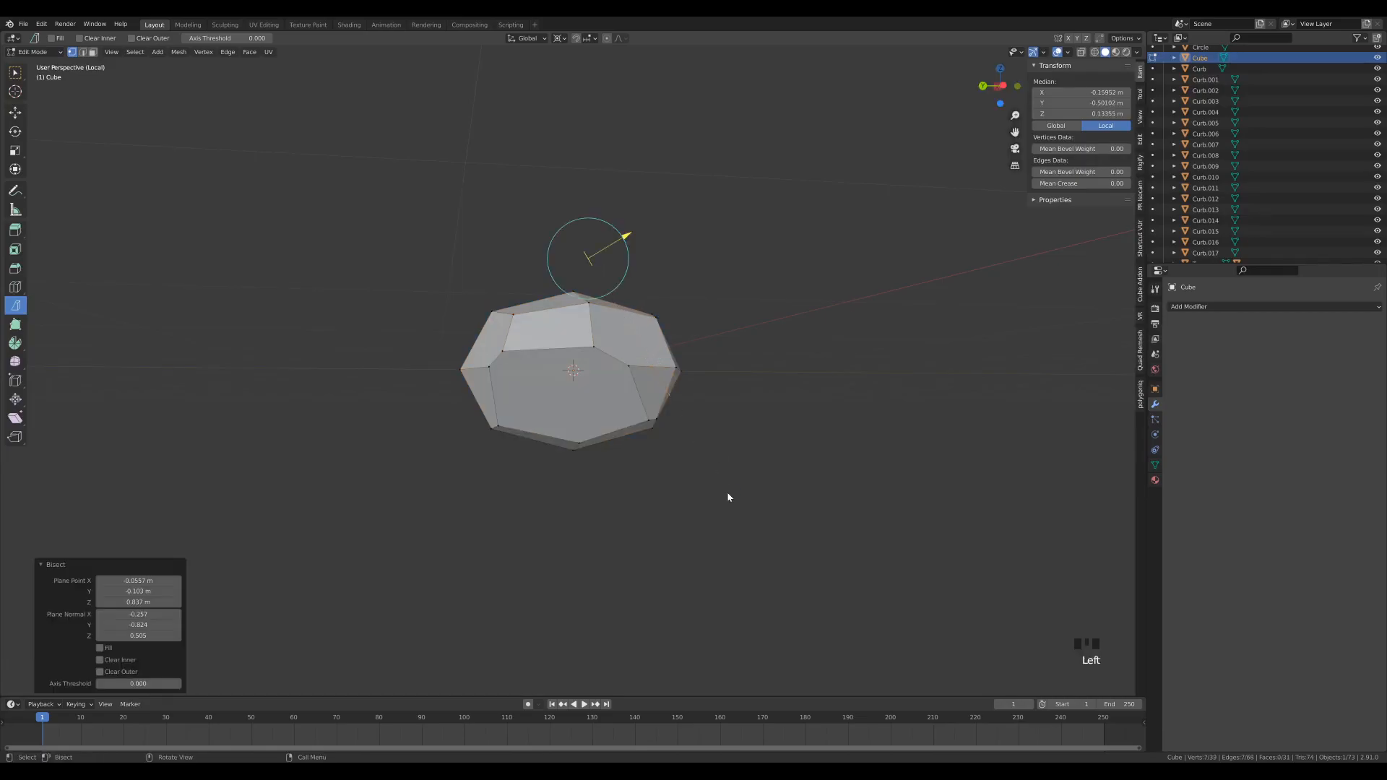
left_click(101, 672)
middle_click_drag(356, 598, 510, 527)
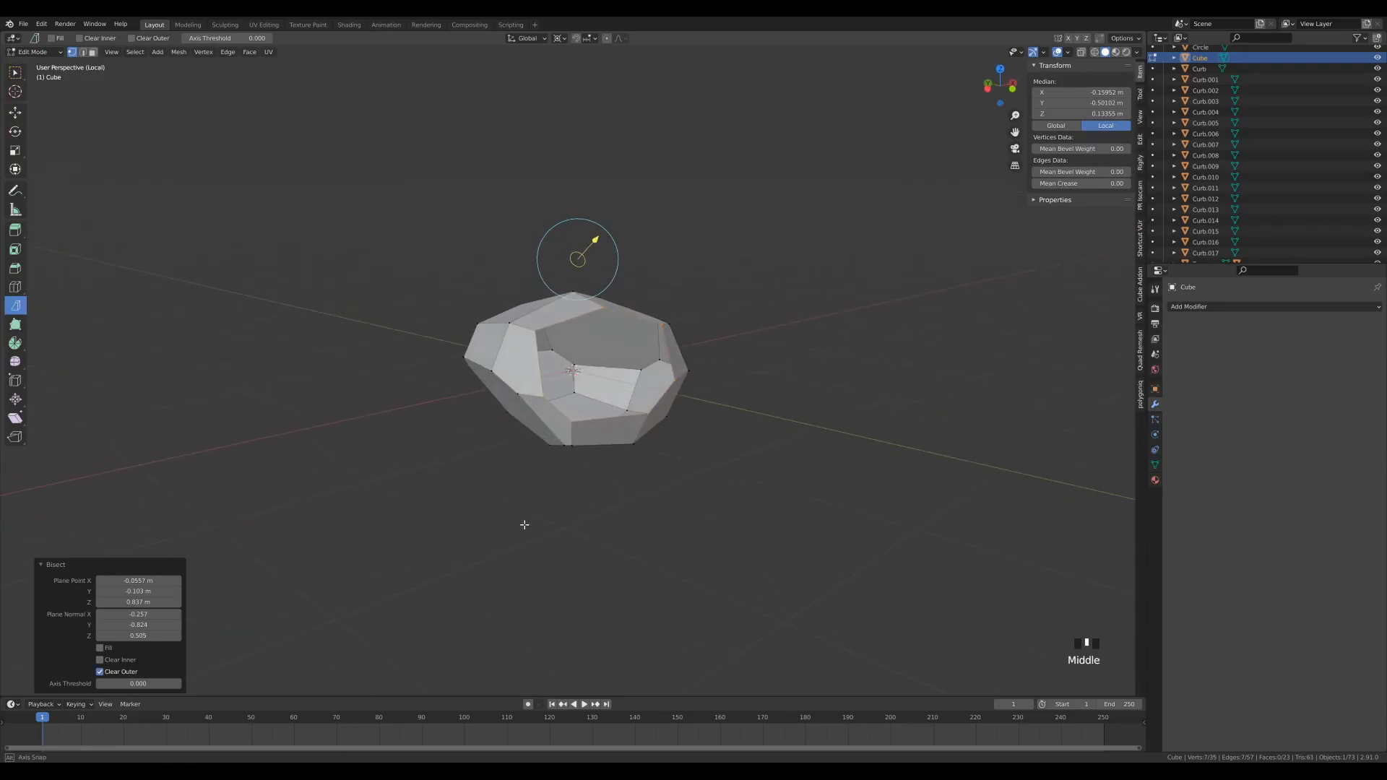
left_click(101, 648)
middle_click_drag(697, 521, 626, 530)
middle_click_drag(700, 401, 599, 541)
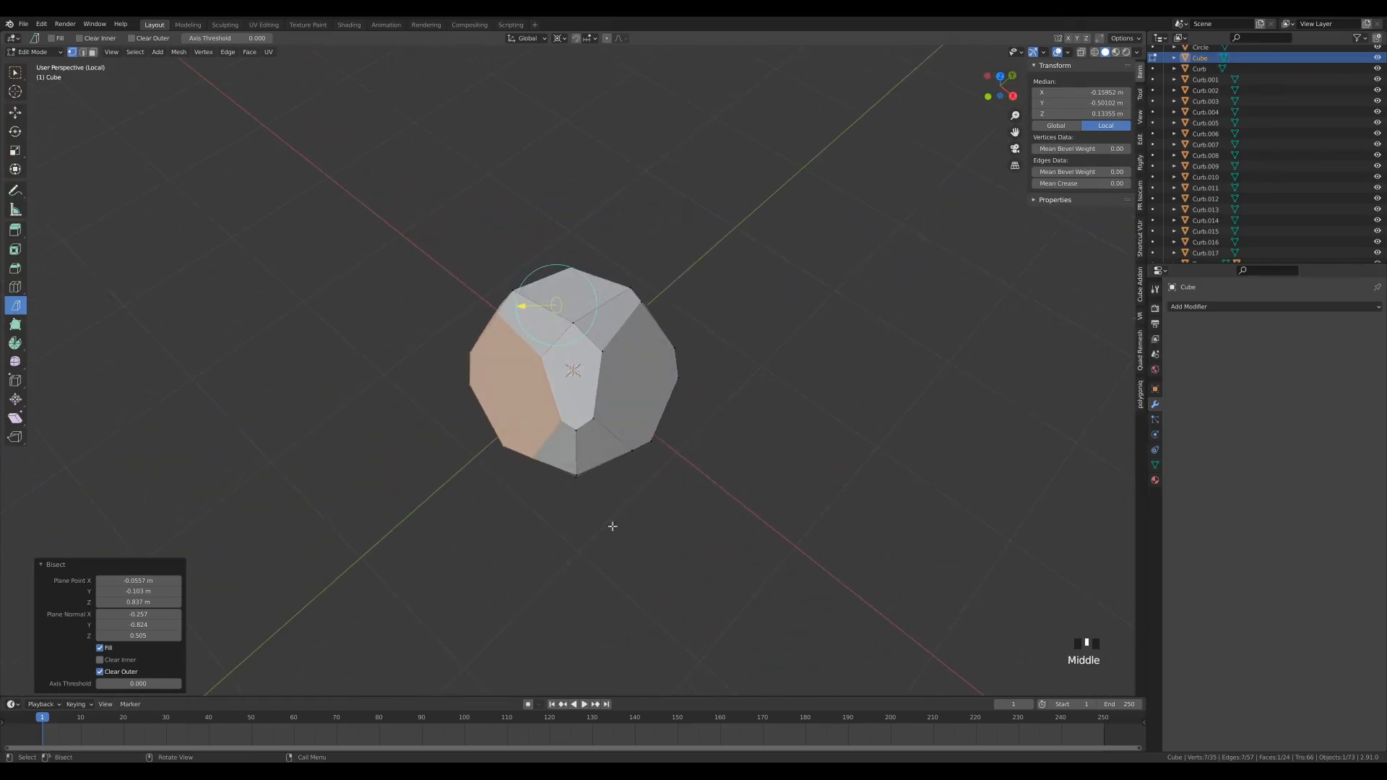
middle_click_drag(730, 317, 684, 370)
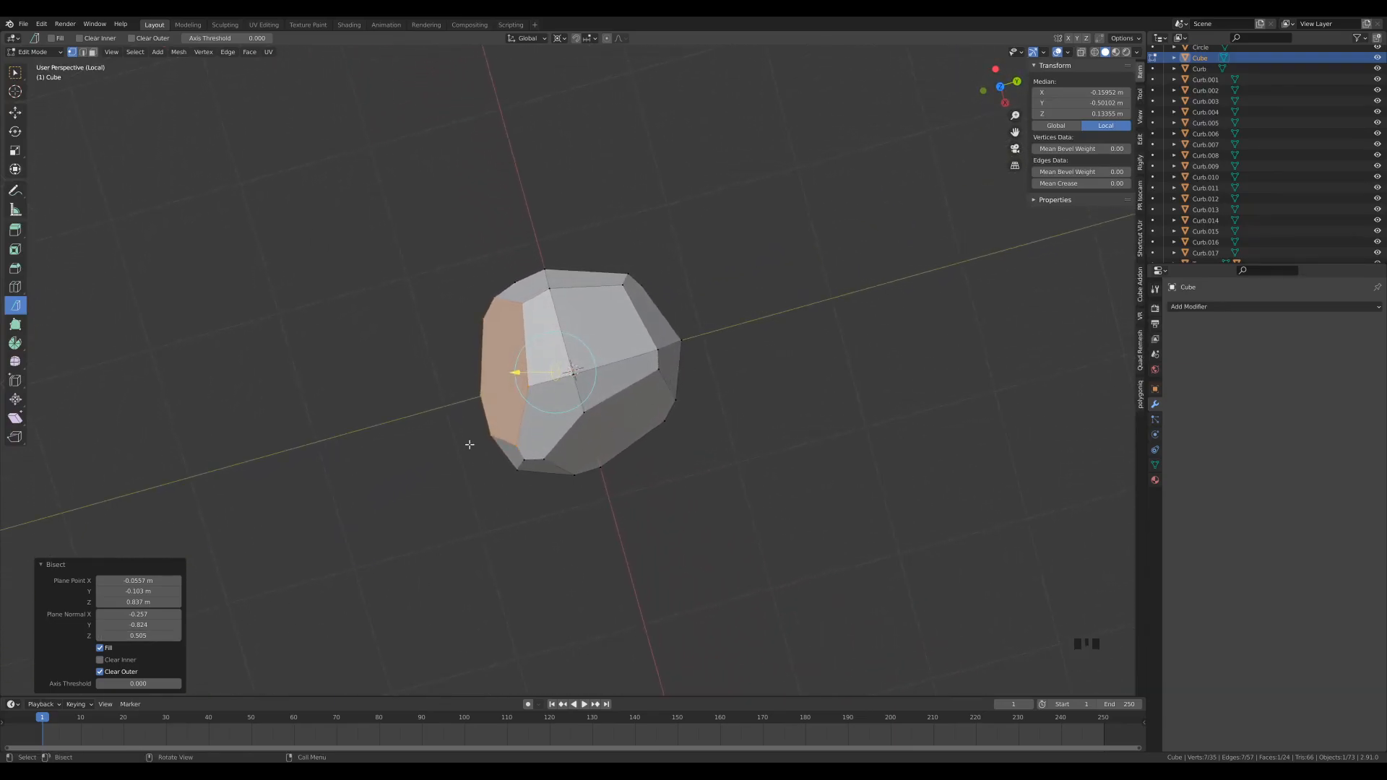
Step: Select the whole stone and bisect its +X side with a steep cut, with Clear Inner and Fill on
key("a")
left_click_drag(422, 416, 721, 443)
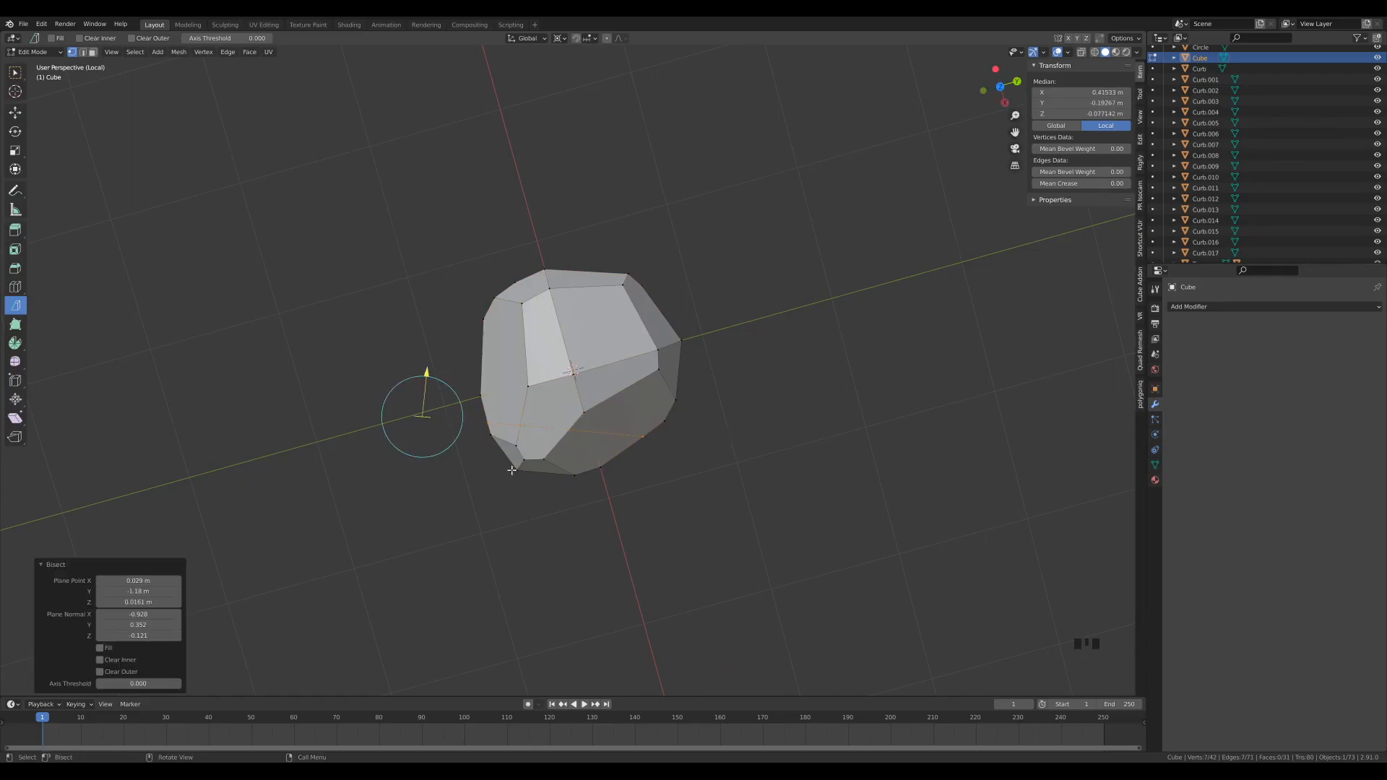
left_click(115, 661)
left_click(103, 648)
Step: Select the whole stone and bisect its upper +Y side with a sloping cut, with Clear Outer and Fill on
middle_click_drag(696, 440, 715, 340)
key("a")
left_click_drag(578, 259, 730, 477)
left_click(99, 671)
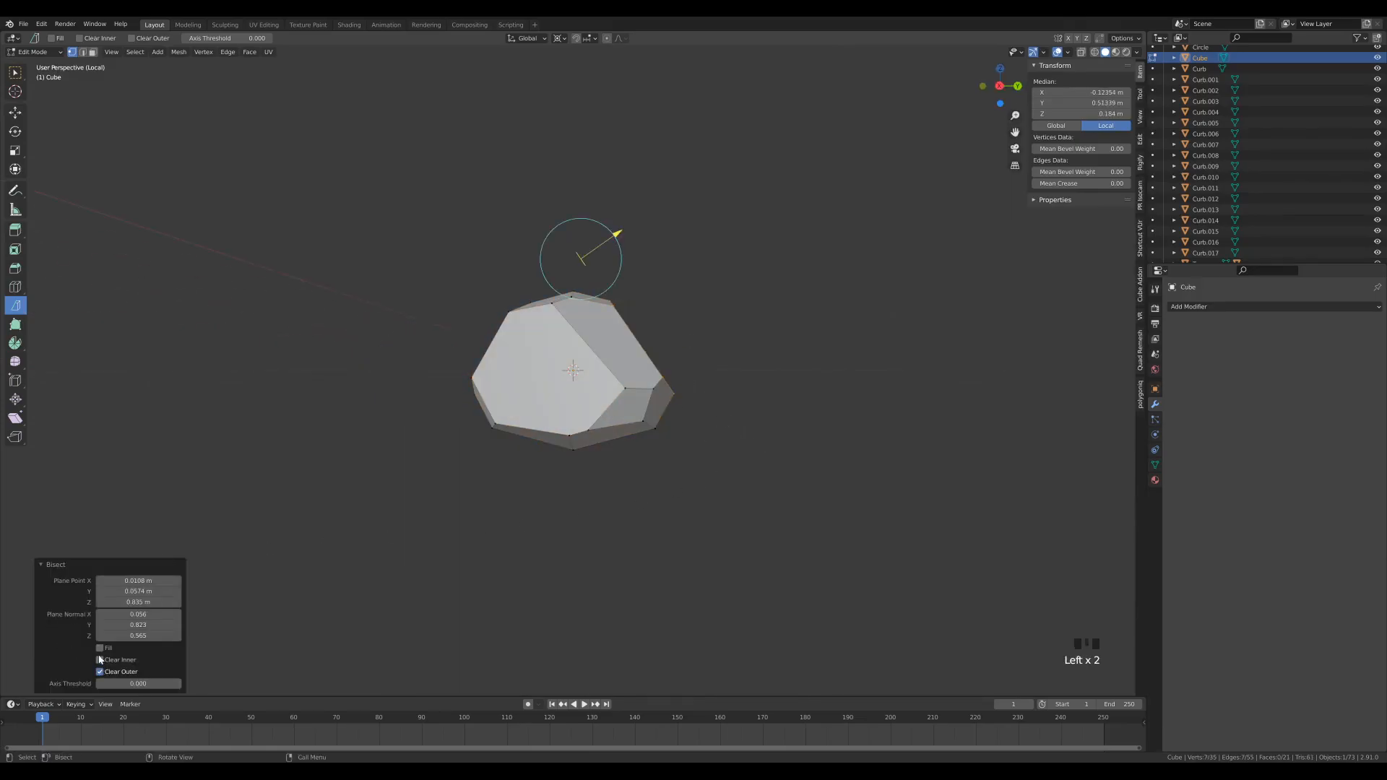
Step: Try a steep diagonal bisect on the stone's upper -X side, with Clear Outer and Fill on
middle_click_drag(792, 332, 684, 340)
key("a")
left_click_drag(606, 264, 697, 475)
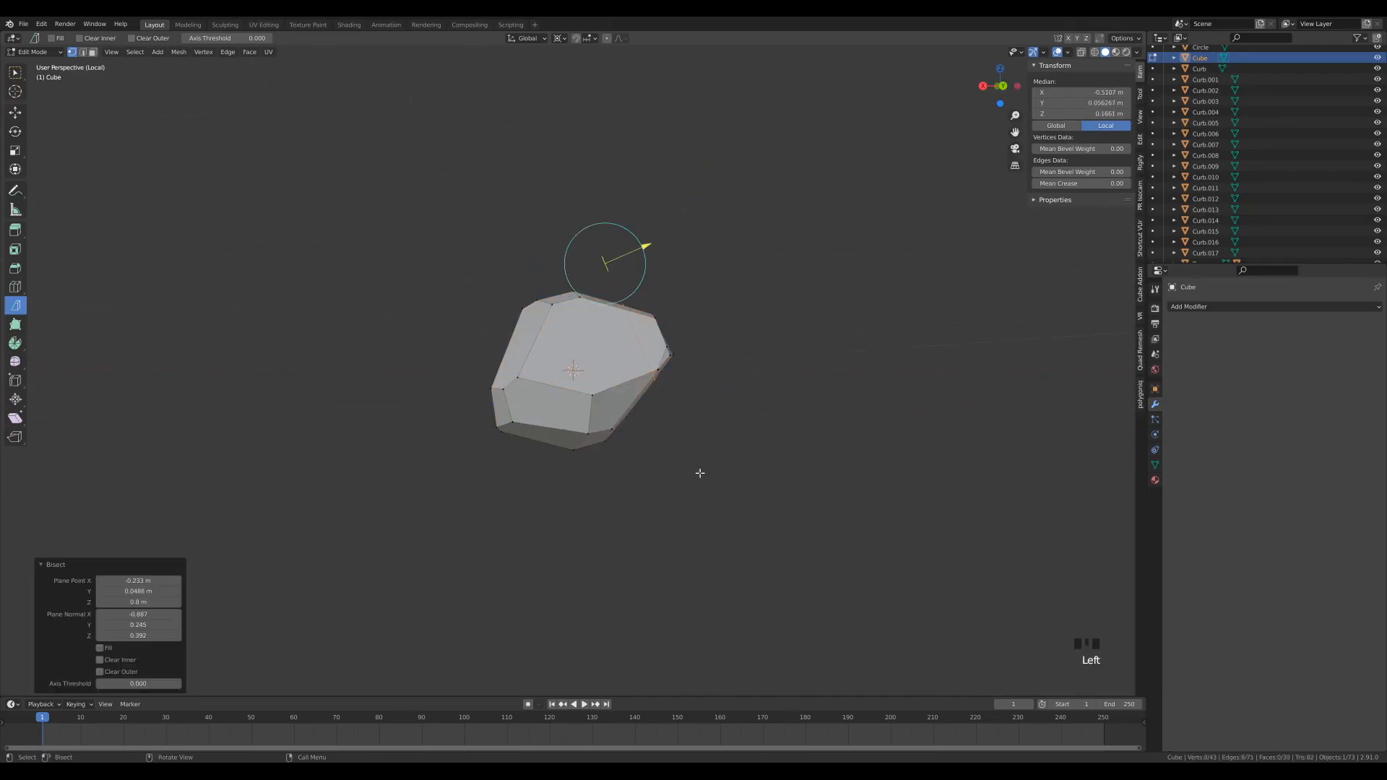
left_click(108, 674)
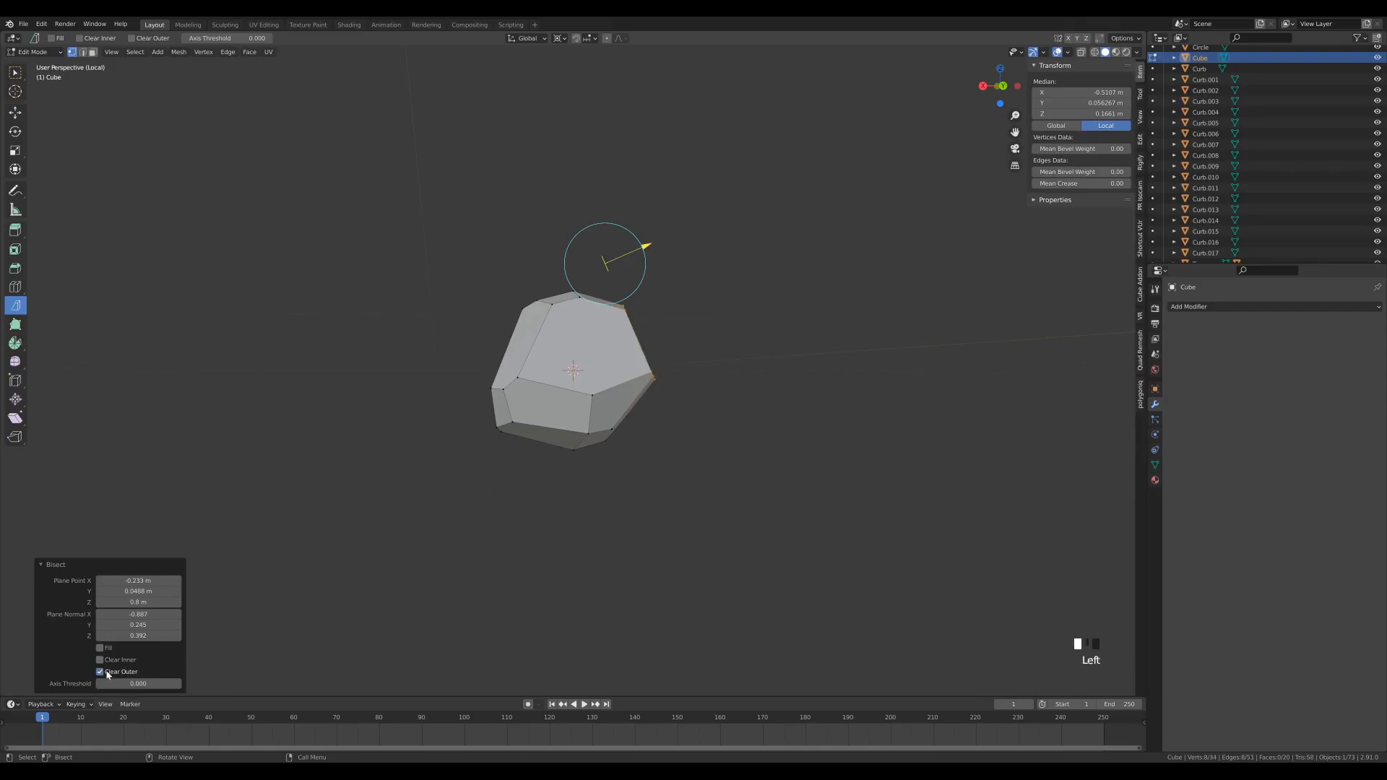
left_click(102, 649)
middle_click_drag(722, 390, 768, 393)
Step: Select the whole stone, bisect its -X side with a steep slope using Clear Outer and Fill, and shift the cutting plane slightly outward
key("a")
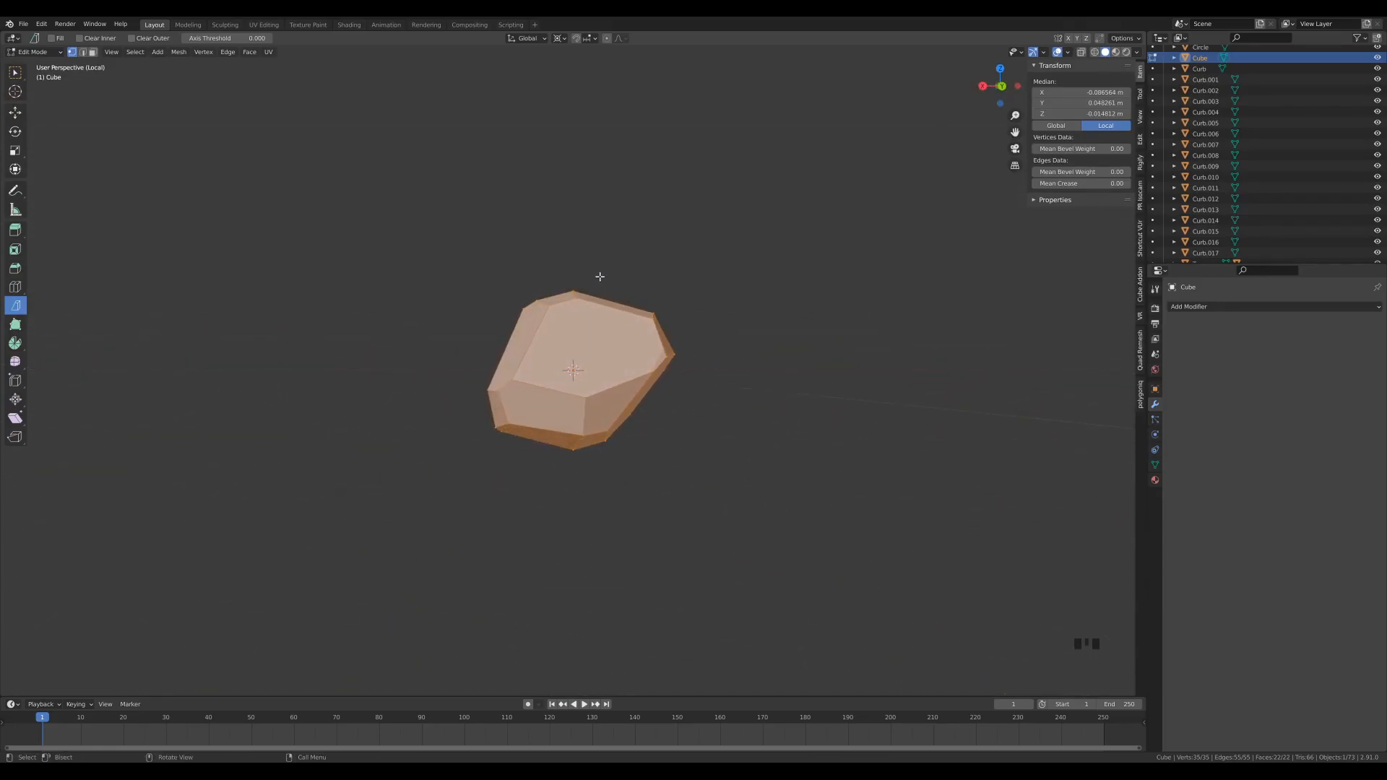
left_click_drag(592, 273, 663, 484)
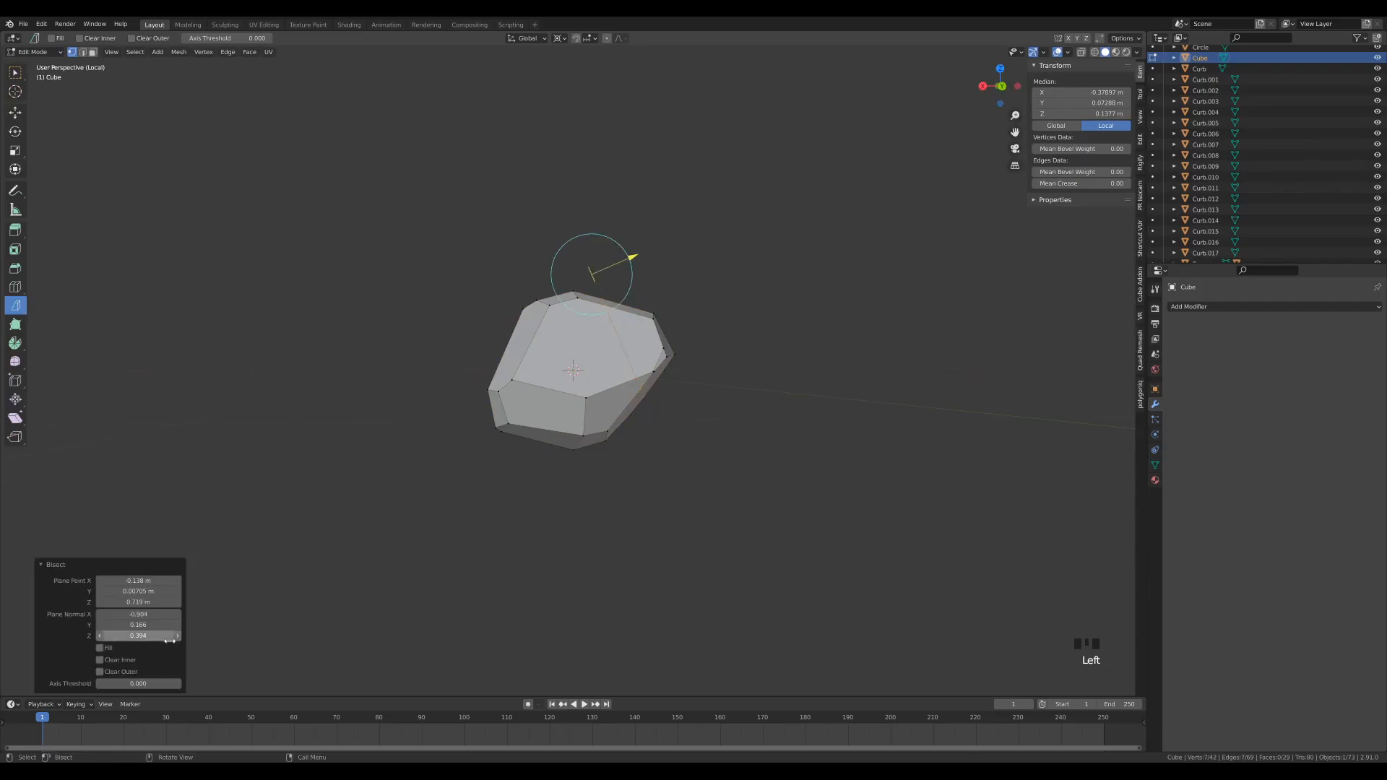
left_click(100, 672)
left_click(101, 648)
middle_click_drag(752, 393, 566, 409)
mouse_move(527, 267)
left_mouse_down()
mouse_move(498, 261)
mouse_move(528, 267)
left_mouse_up()
Step: Select the whole stone and trim the corner between its -X and -Y sides with a steep bisect, using Clear Outer and Fill
middle_click_drag(535, 304, 585, 361)
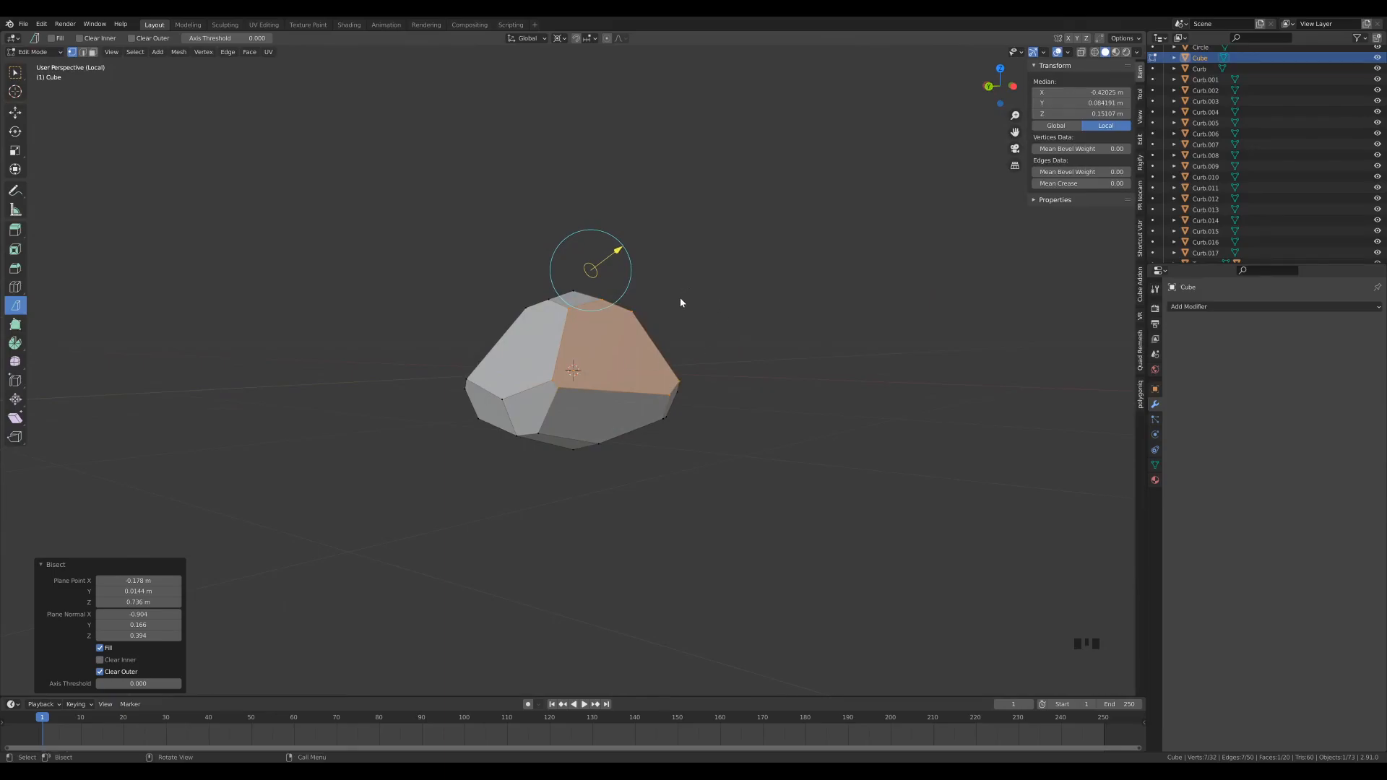
key("a")
left_click_drag(674, 309, 610, 497)
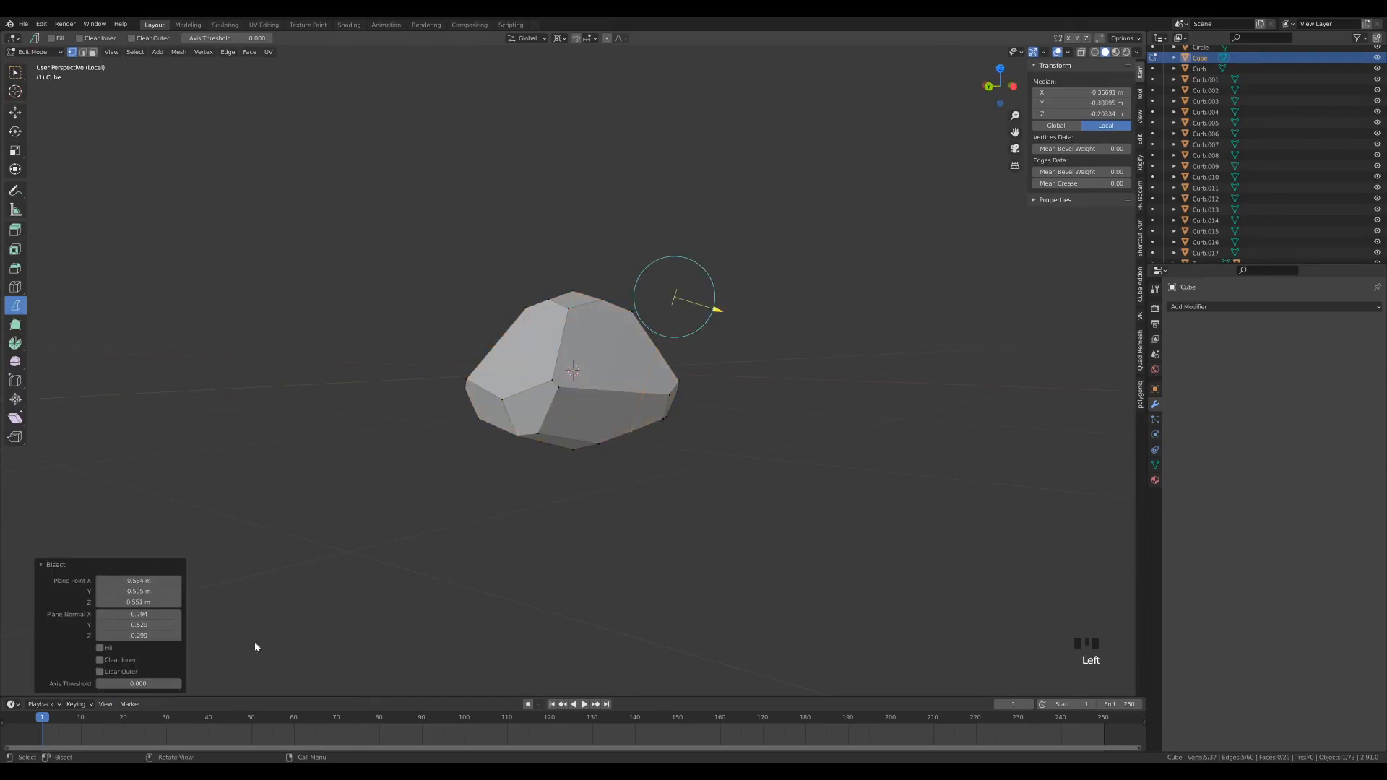
left_click(105, 674)
left_click(99, 648)
Step: Select the whole stone and bisect its upper corner facing +X and -Y diagonally, with Clear Outer and Fill on
middle_click_drag(783, 387, 390, 391)
key("a")
left_click_drag(469, 386, 641, 246)
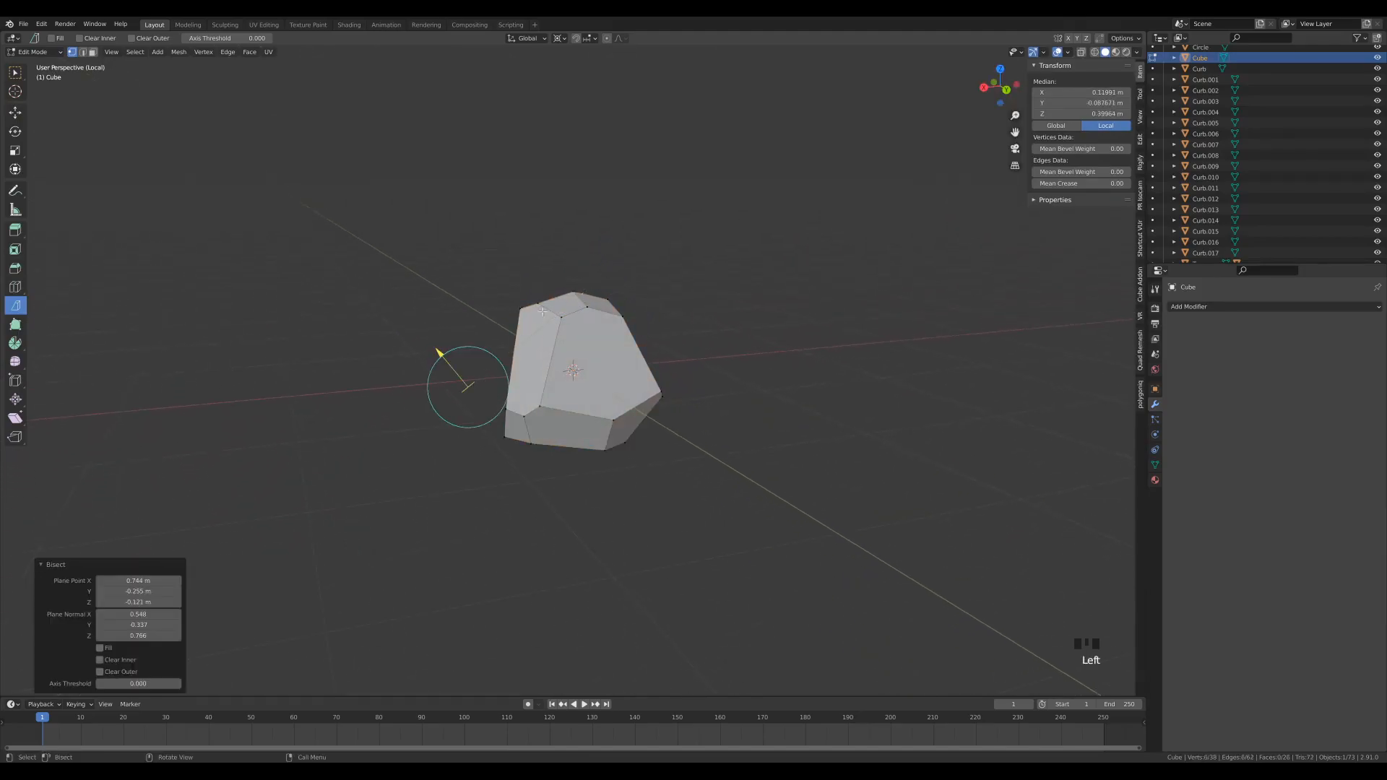
left_click(101, 671)
Step: Select the whole stone and slice a thin layer off its underside with a nearly flat bisect, using Clear Outer and Fill
middle_click_drag(549, 492, 709, 146)
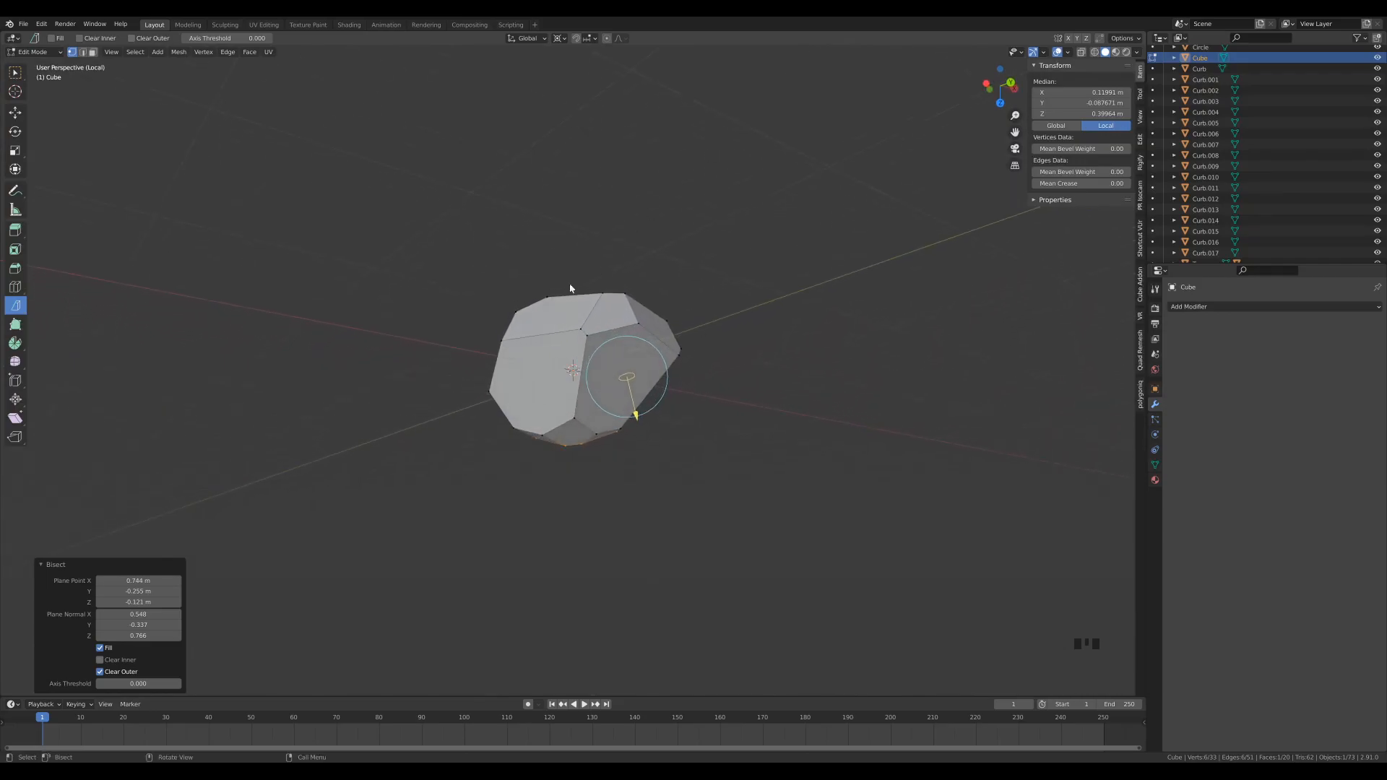
key("a")
left_click_drag(474, 331, 716, 282)
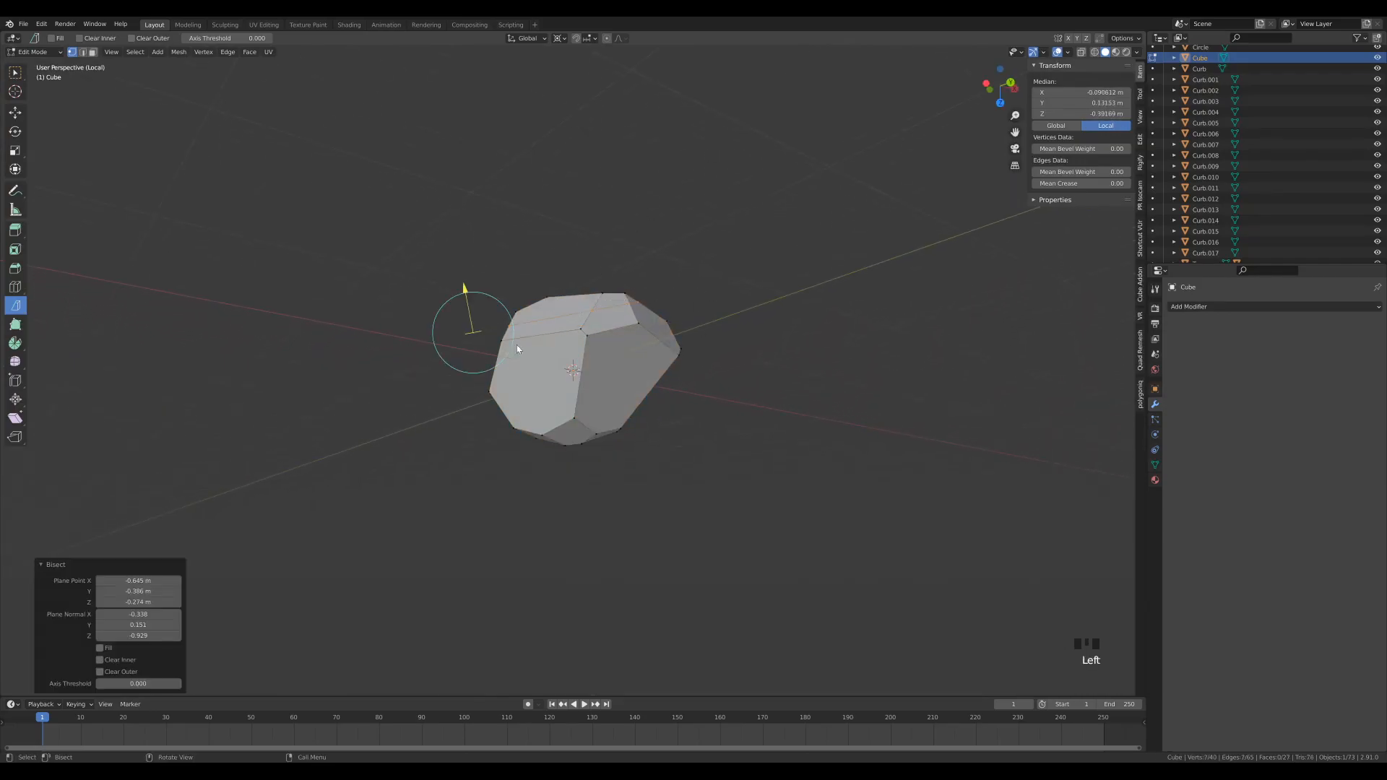
left_click(105, 670)
left_click(102, 648)
Step: Select the whole stone and bisect another of its lower corners diagonally, with Clear Inner and Fill on
middle_click_drag(564, 404, 746, 465)
key("a")
left_click_drag(552, 464, 729, 364)
left_click(100, 659)
left_click(100, 648)
Step: Select the whole stone and bisect its top with a shallow slope toward +Y, using Clear Outer and Fill, and check the shape all around
middle_click_drag(406, 520, 431, 381)
key("a")
left_click_drag(457, 359, 660, 267)
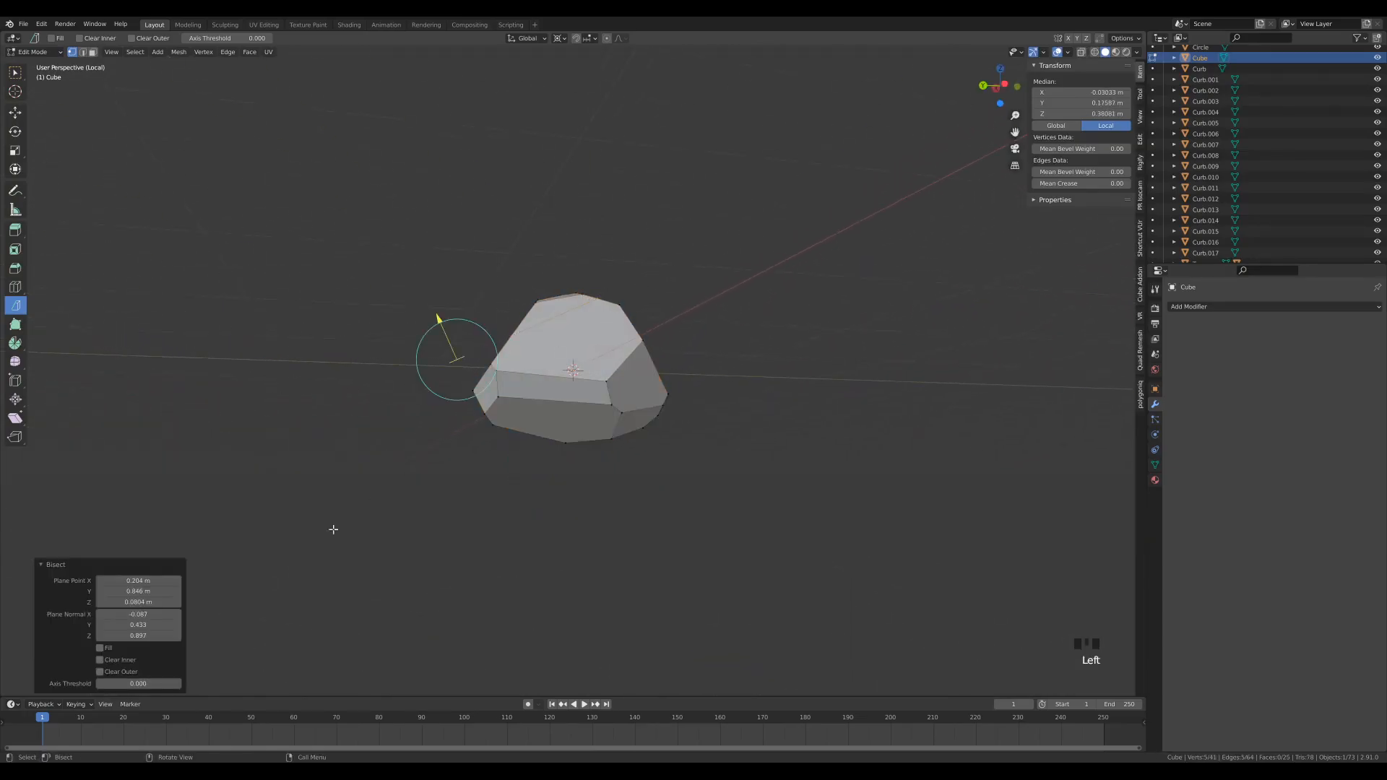
left_click(100, 672)
middle_click_drag(692, 253, 436, 390)
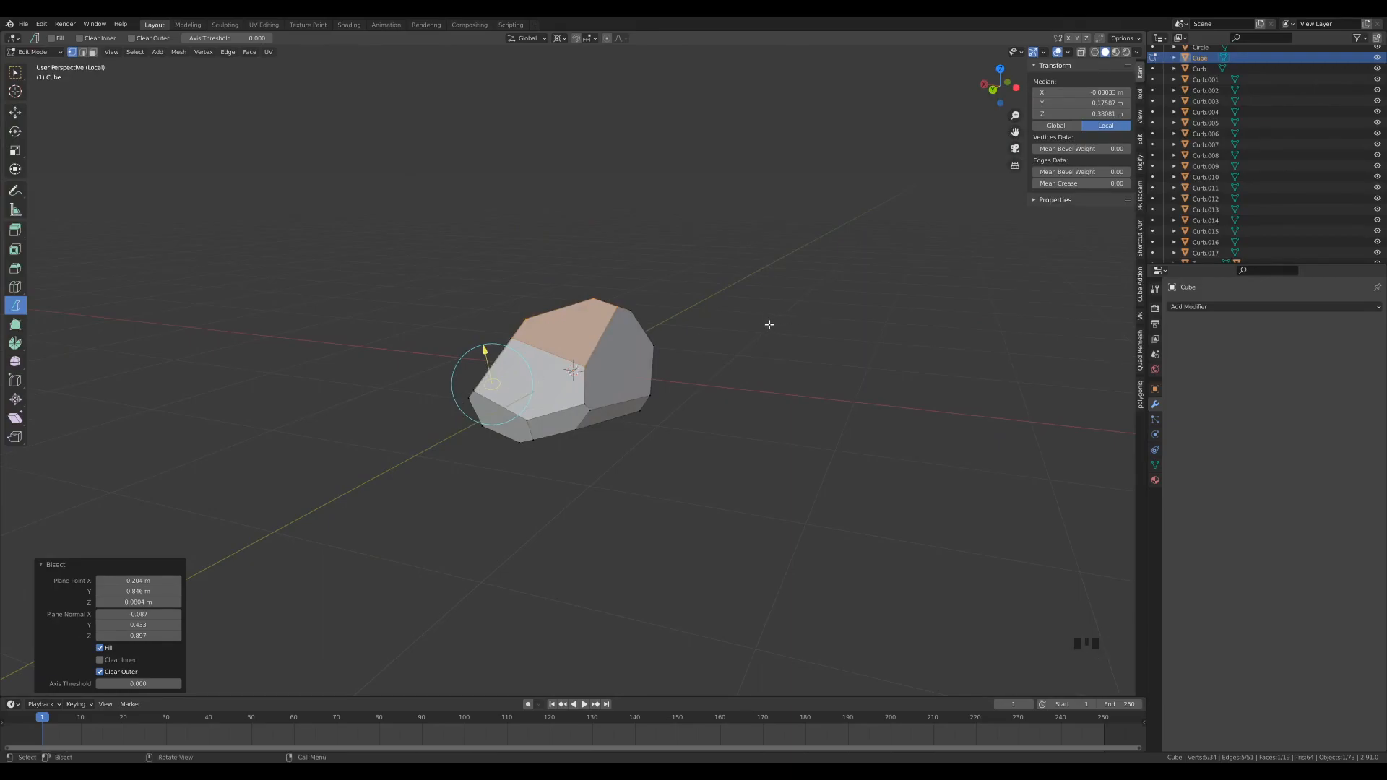
middle_click_drag(473, 365, 648, 451)
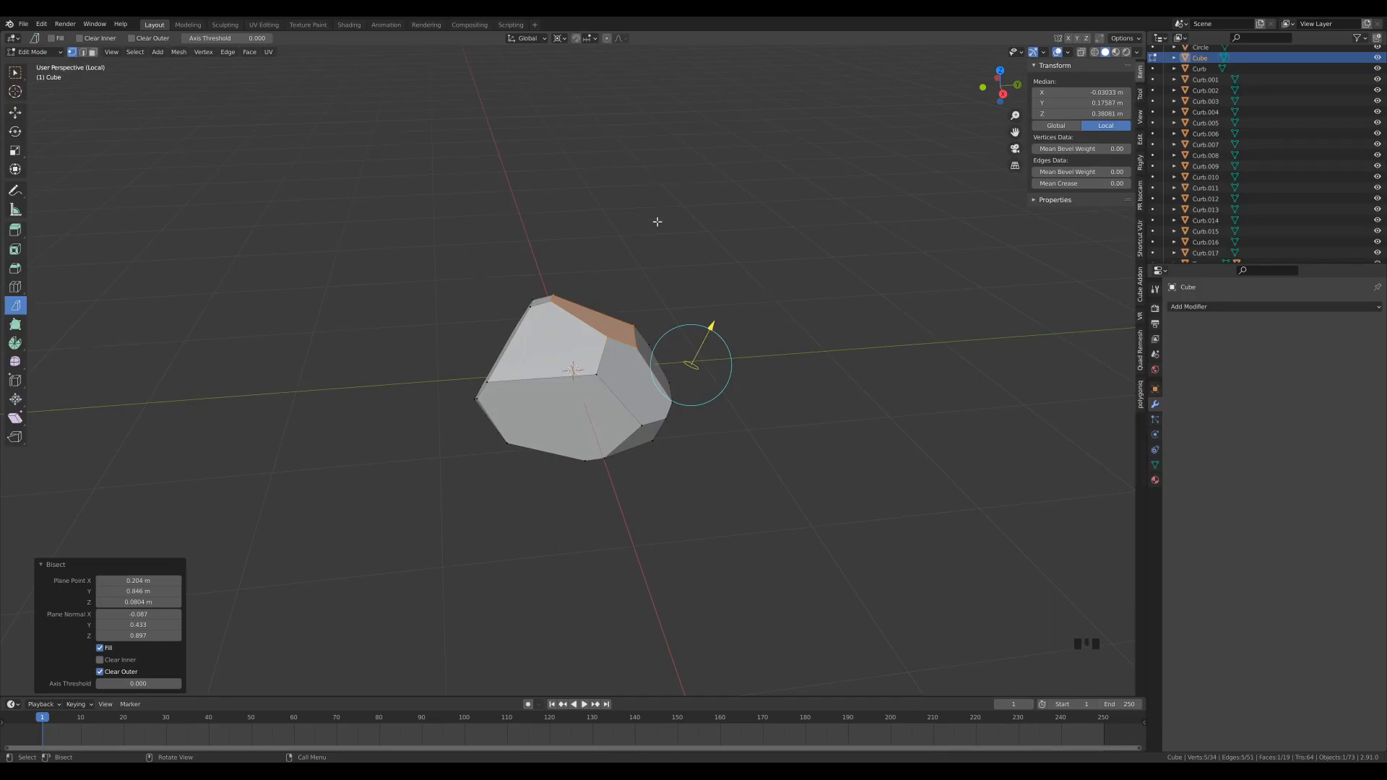
Step: Return to Object Mode, rename the stone object as Rock, and leave local view with nothing selected
key("Tab")
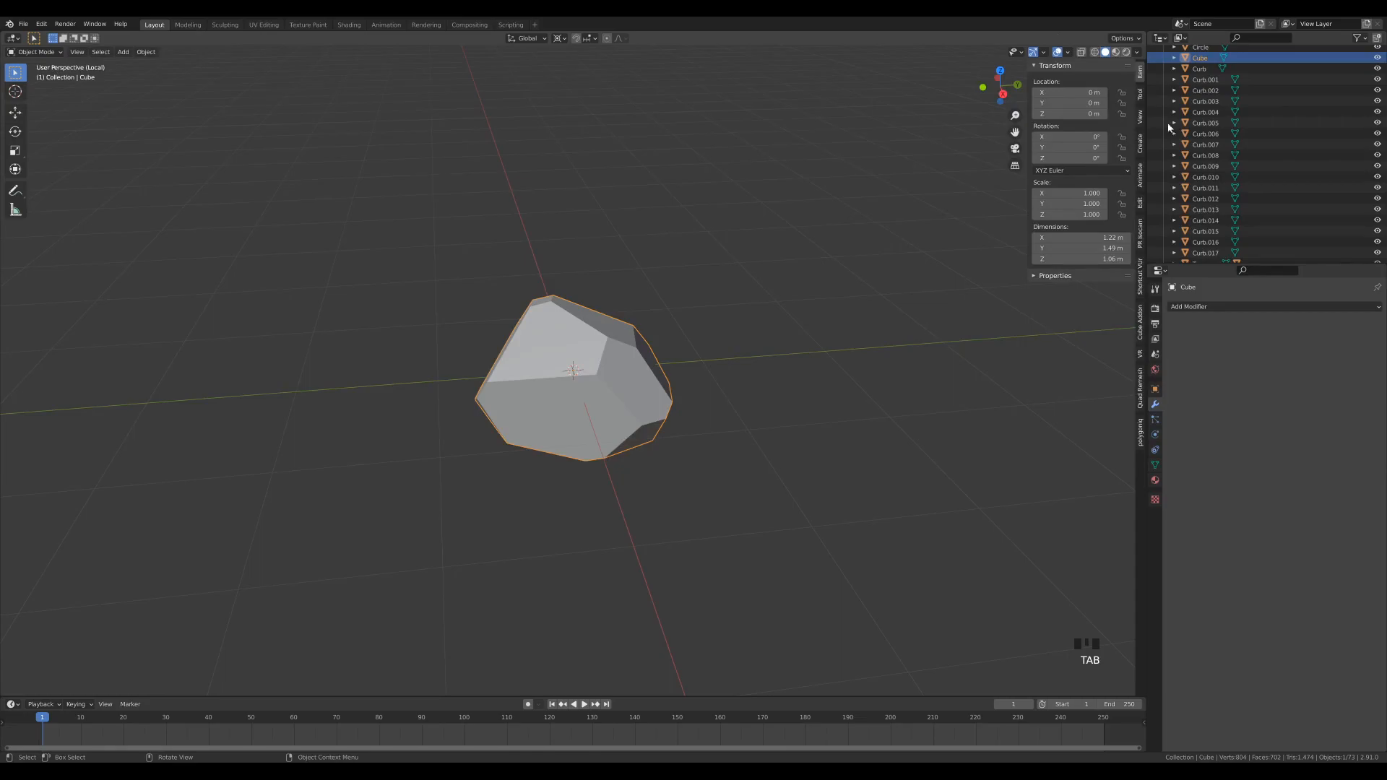
double_click(1202, 61)
type("Rock")
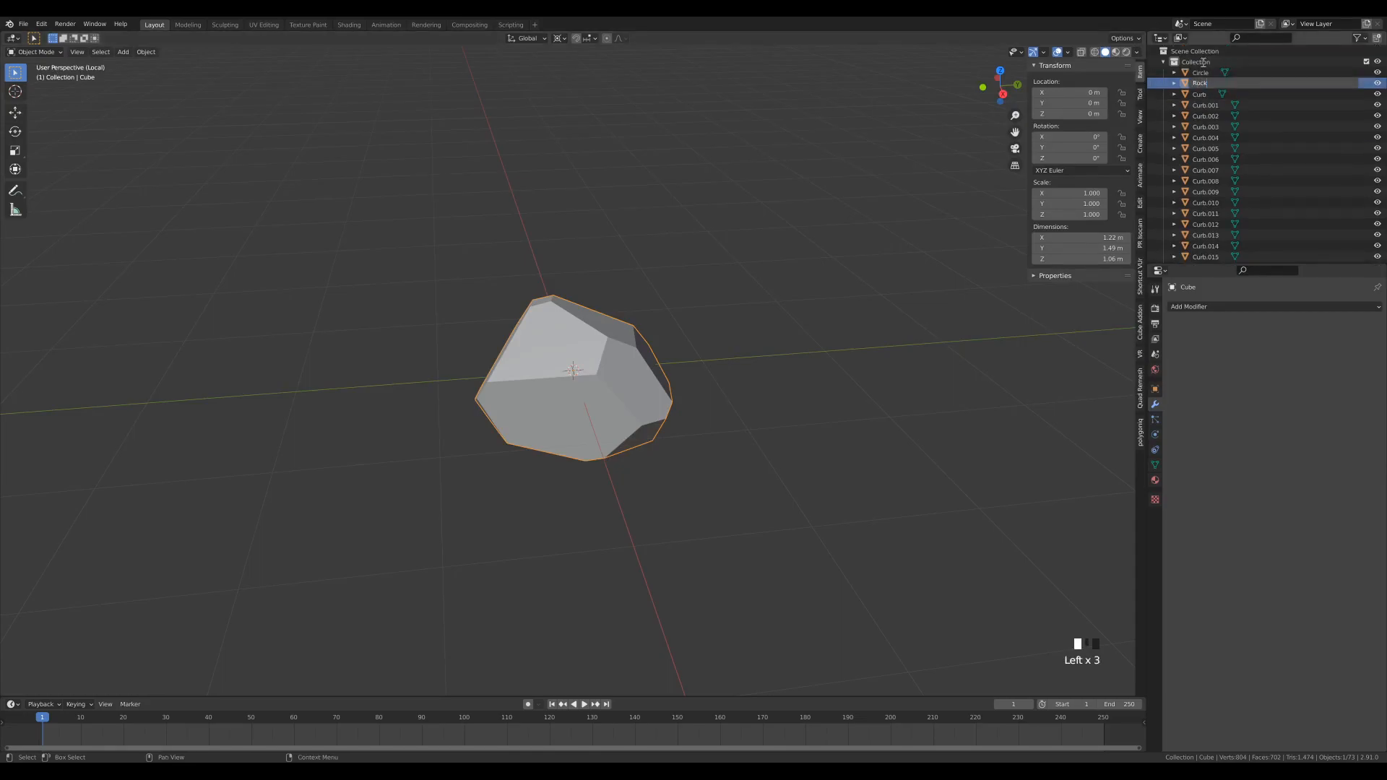
key("Return")
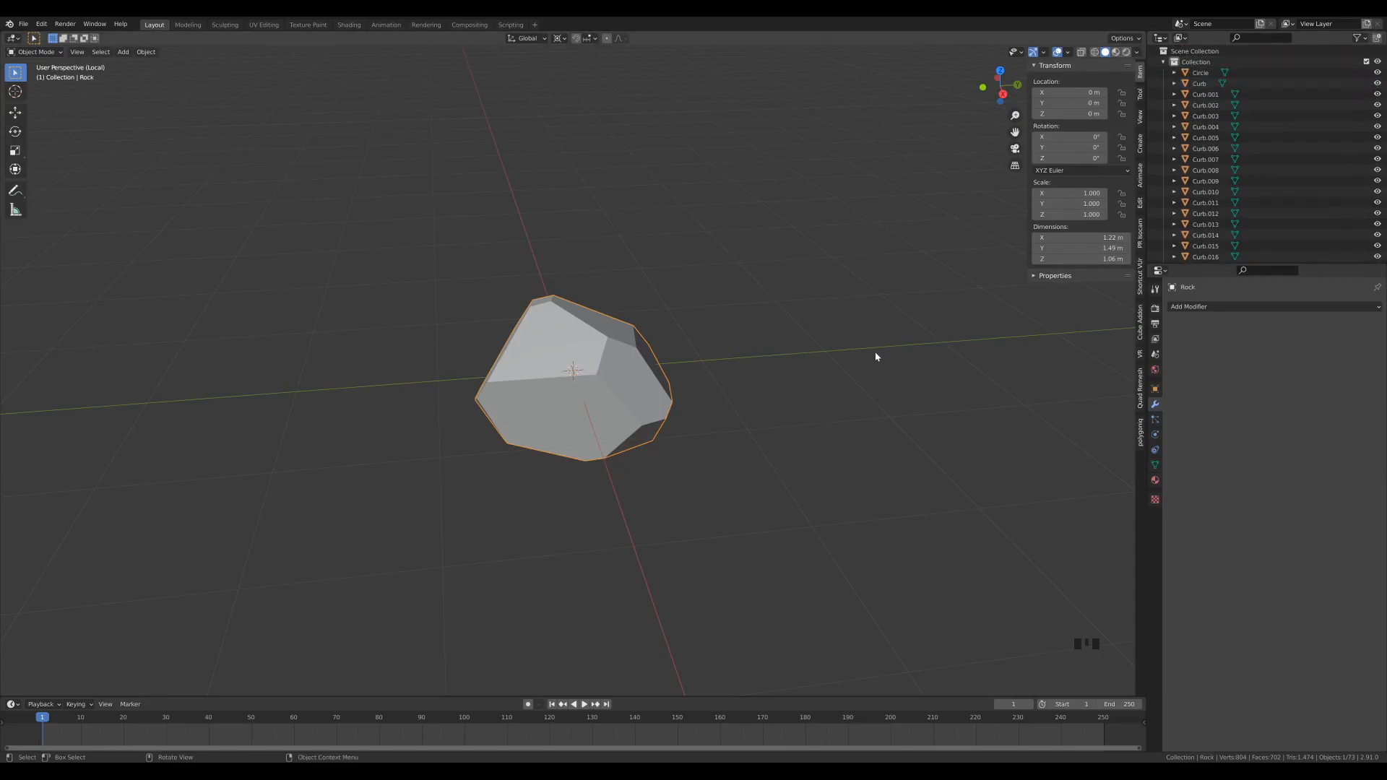
key("KP_Divide")
left_click(845, 375)
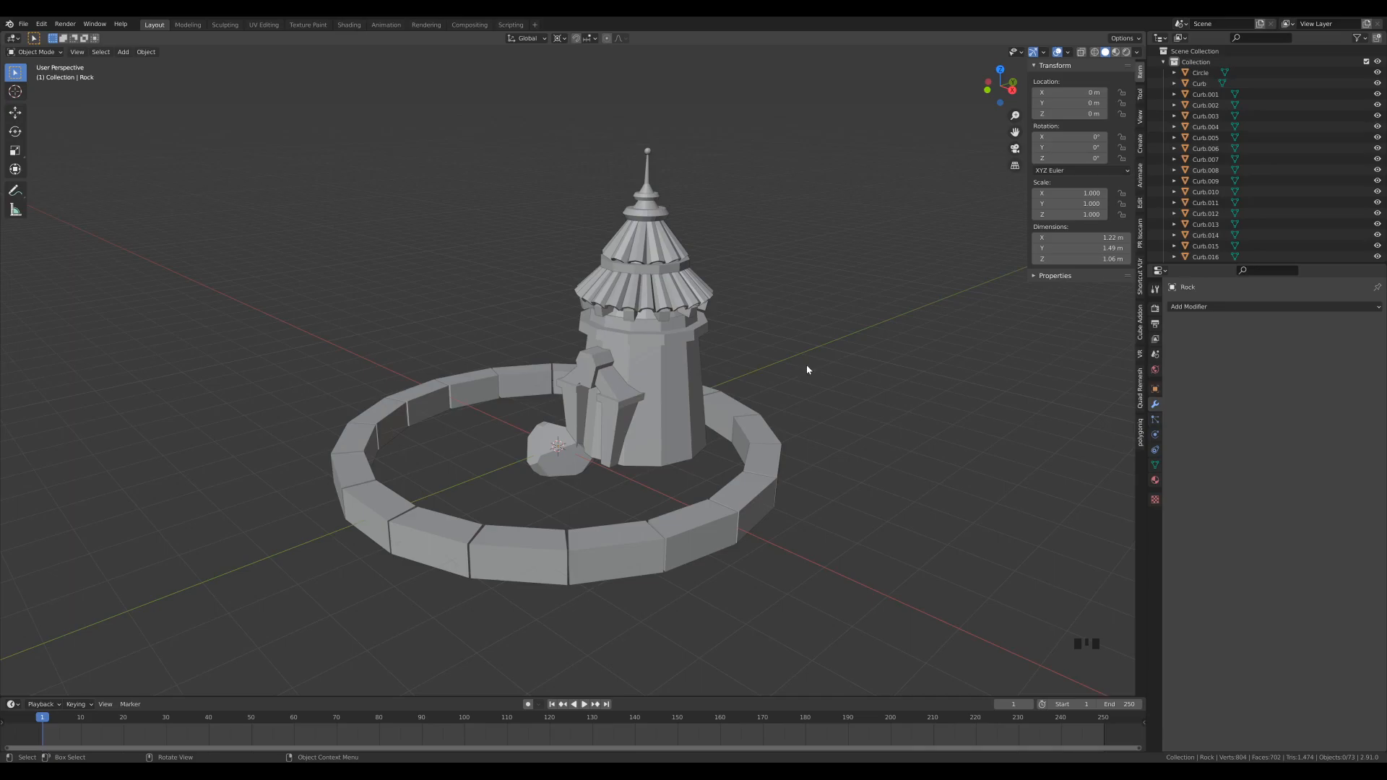
Step: Add a single-vertex mesh and move it in top view inside the curb ring to about X -1.52 m, Y -1.54 m
key("shift+a")
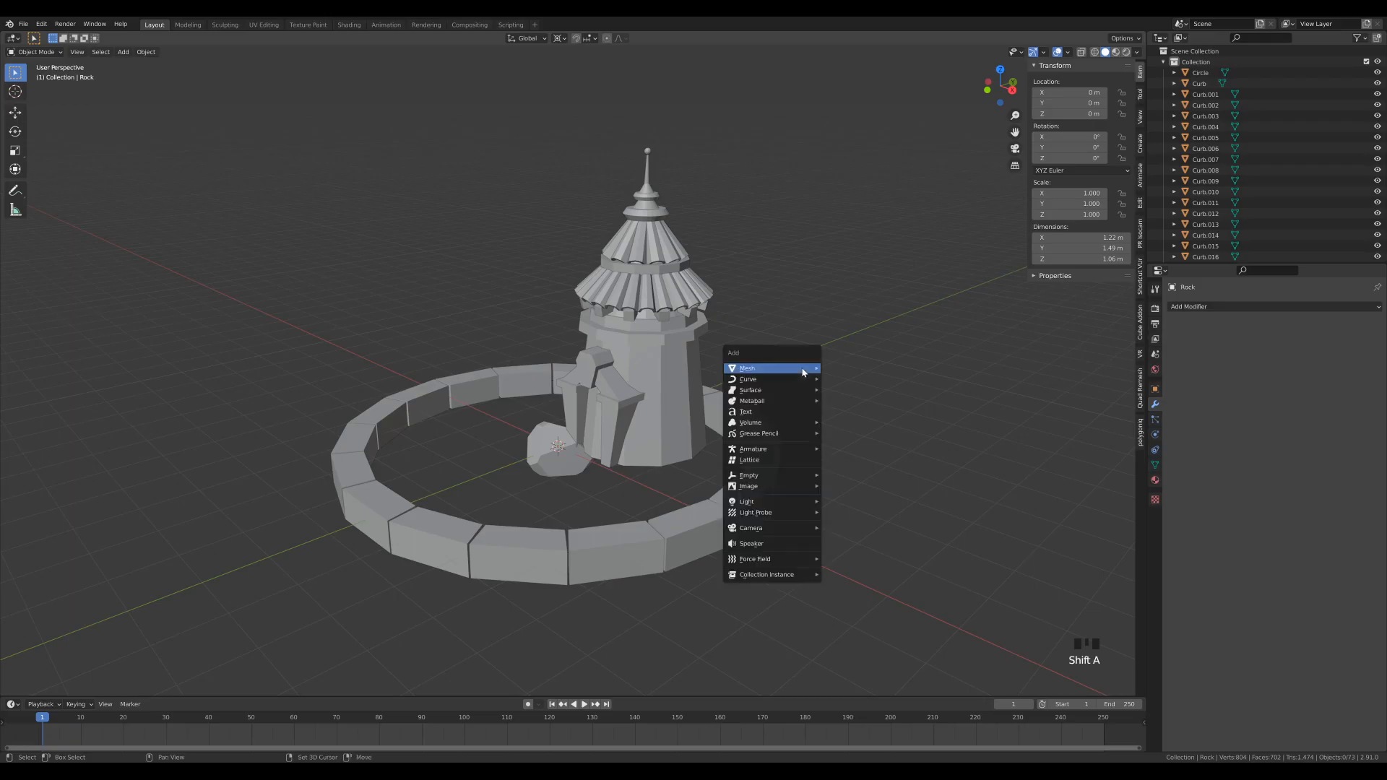
mouse_move(801, 367)
mouse_move(888, 535)
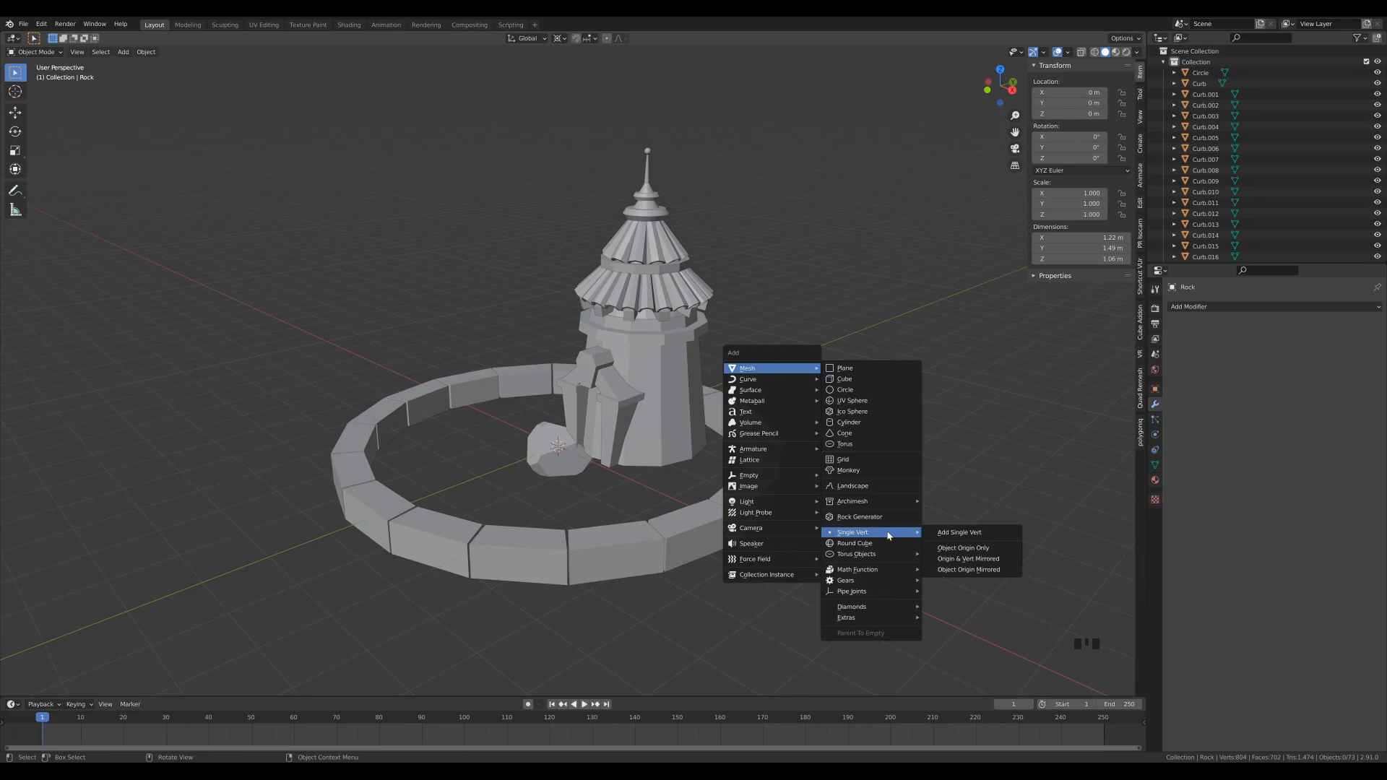
left_click(972, 534)
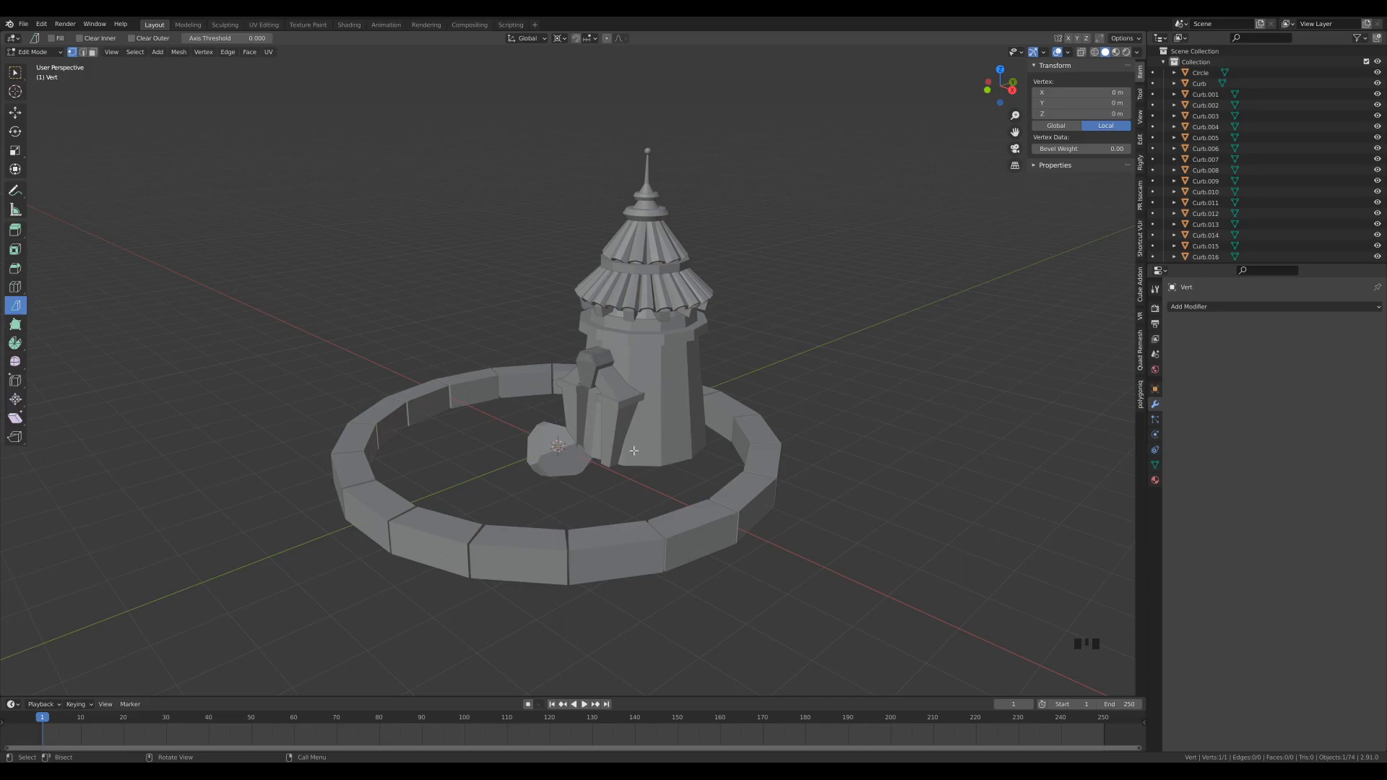
key("Tab")
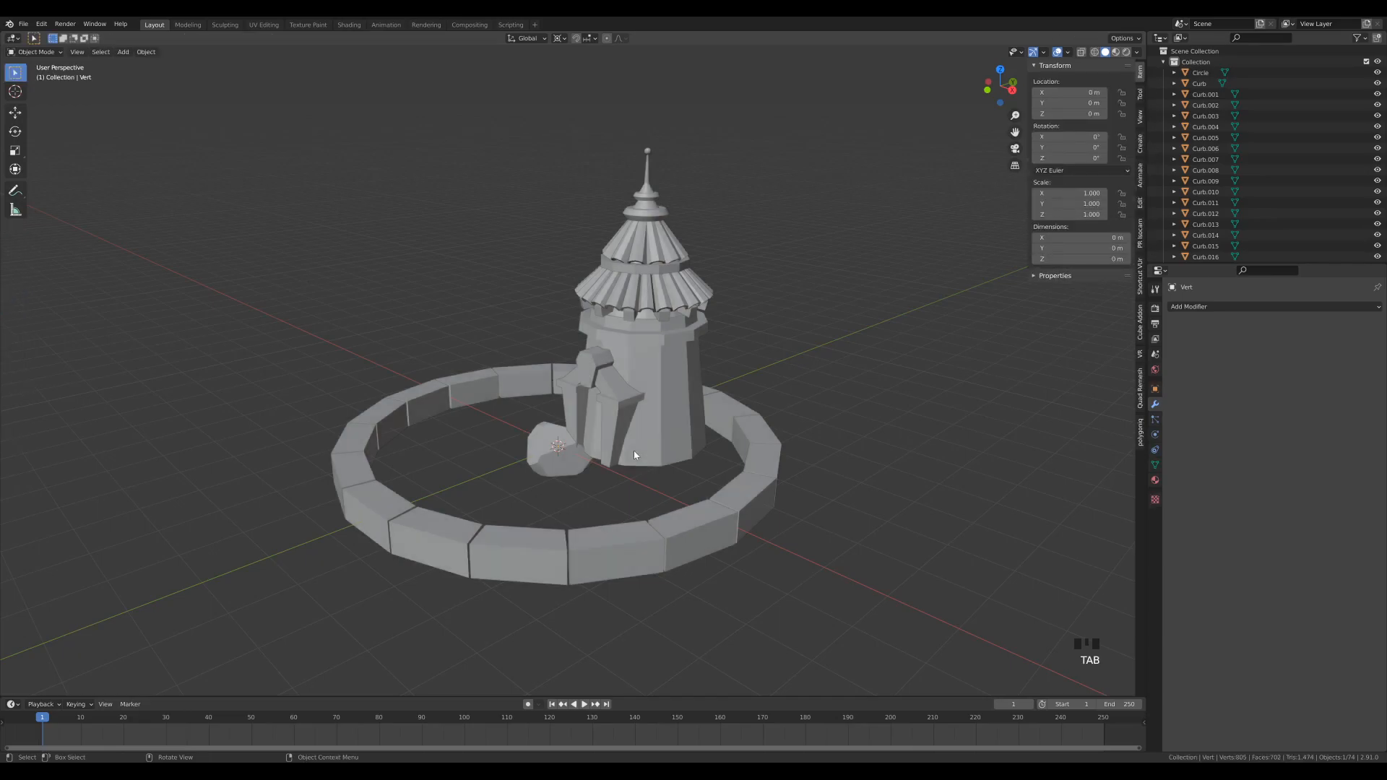
key("KP_7")
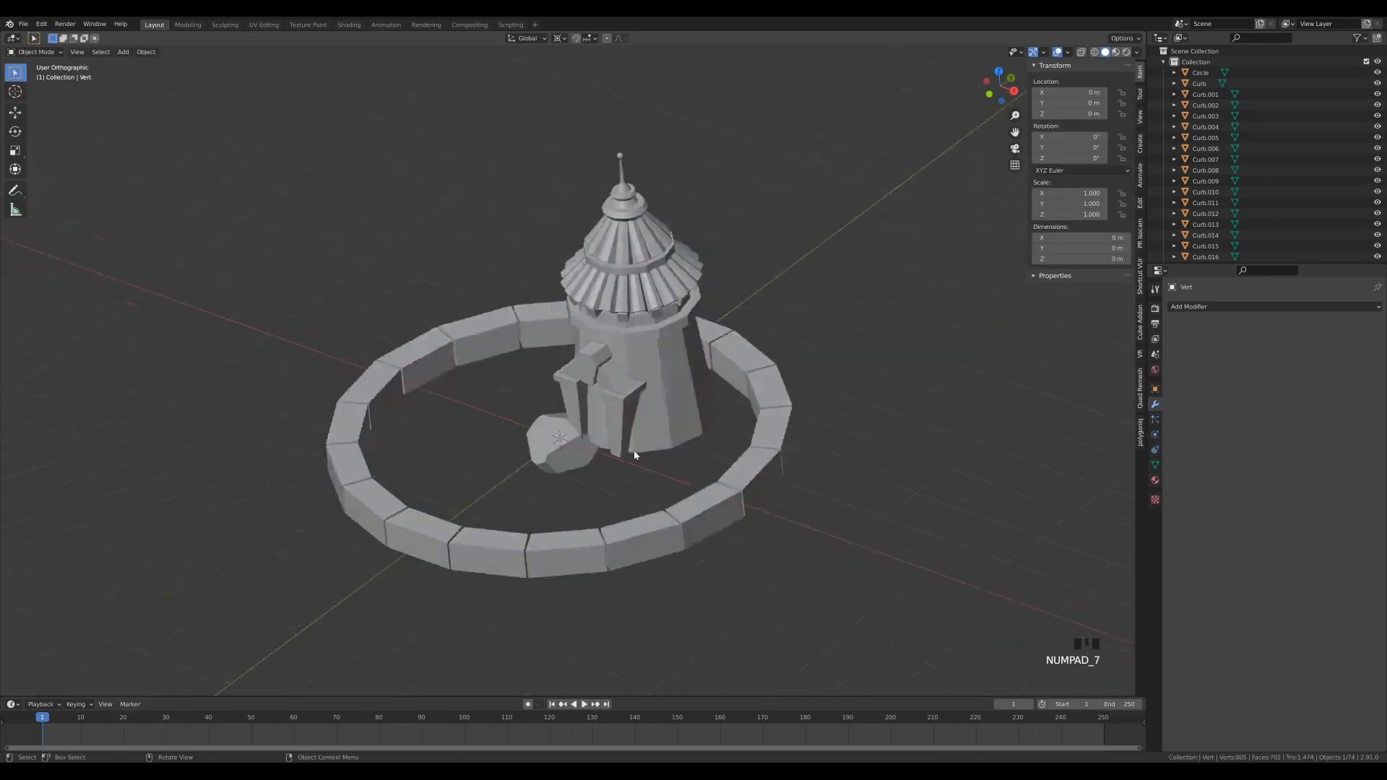
key("g")
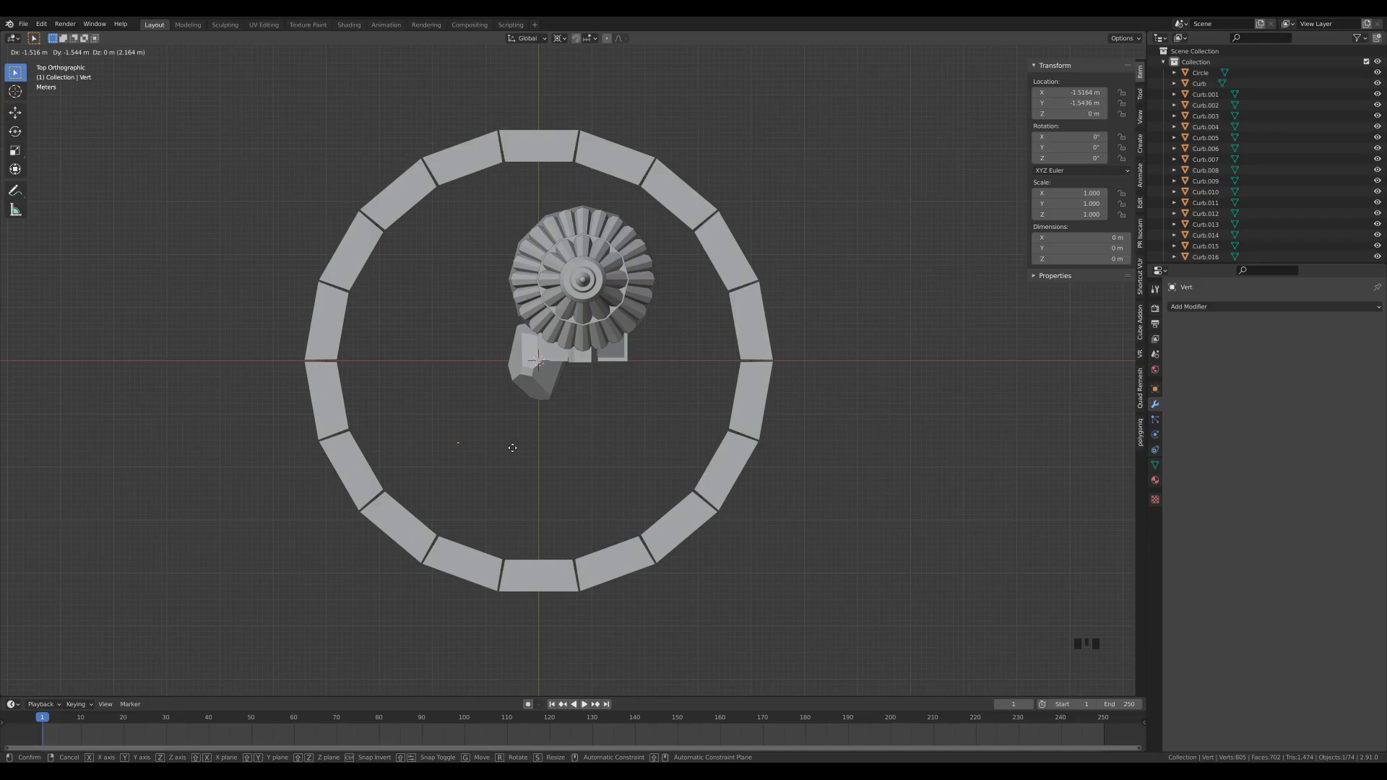
left_click(512, 448)
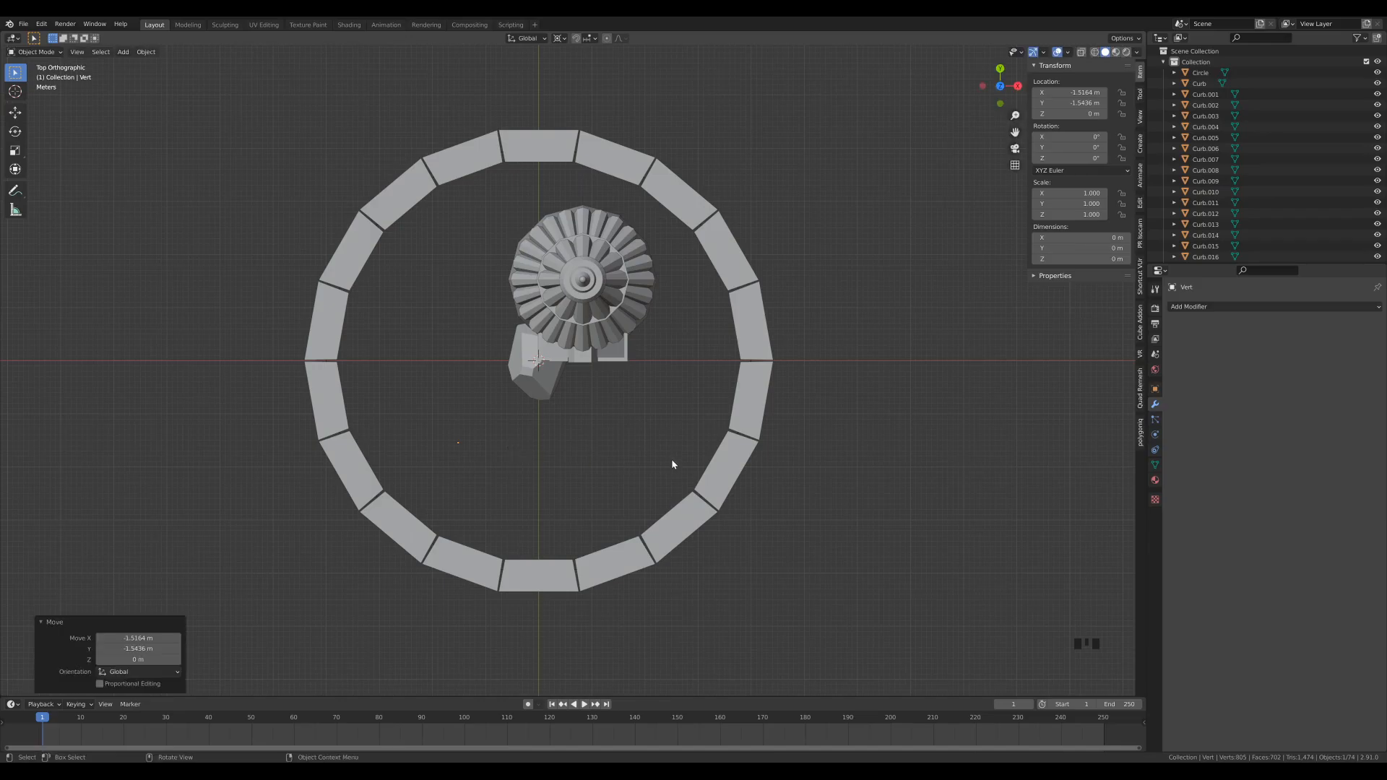
Step: In Edit Mode with the selection tool active, extrude the vertex upward twice, by about 0.55 m and about 0.95 m
middle_click_drag(687, 515, 625, 436)
key("Tab")
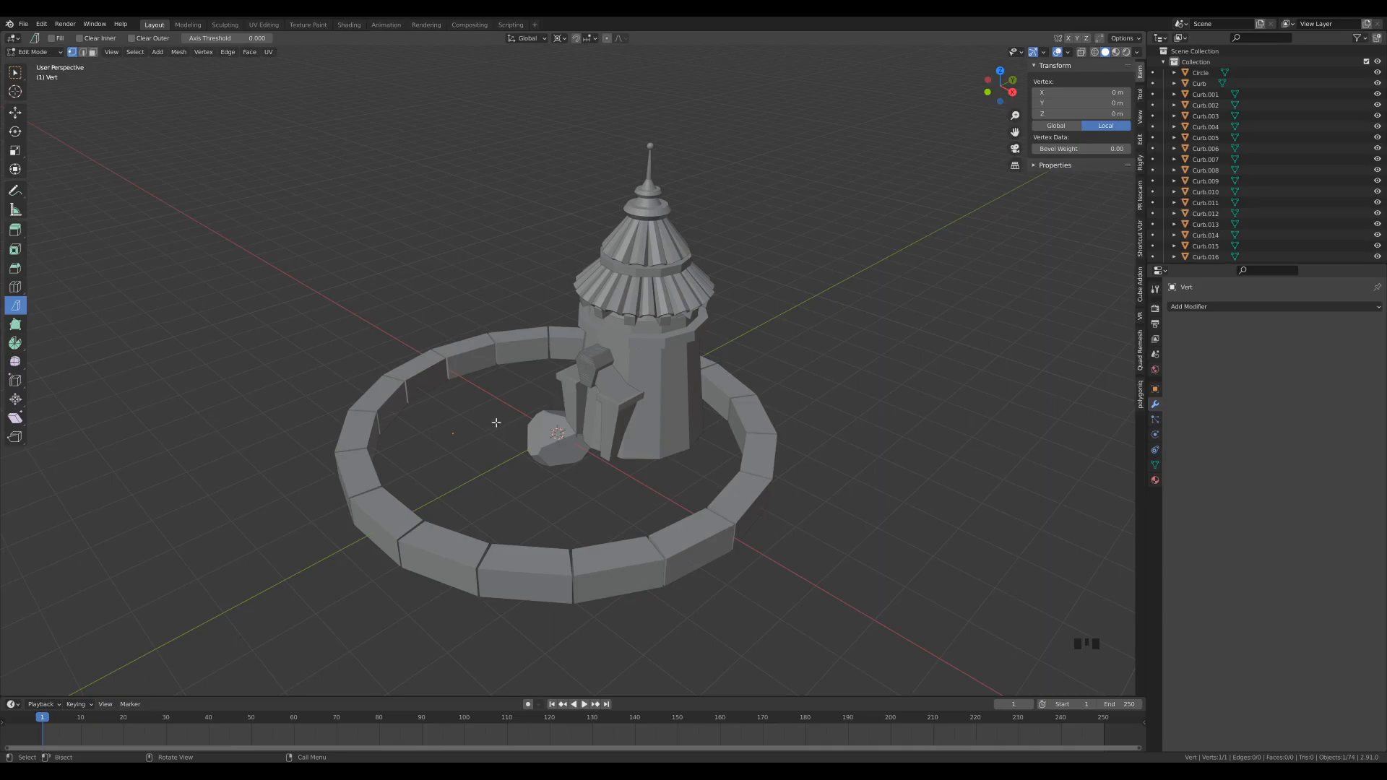
left_click(15, 73)
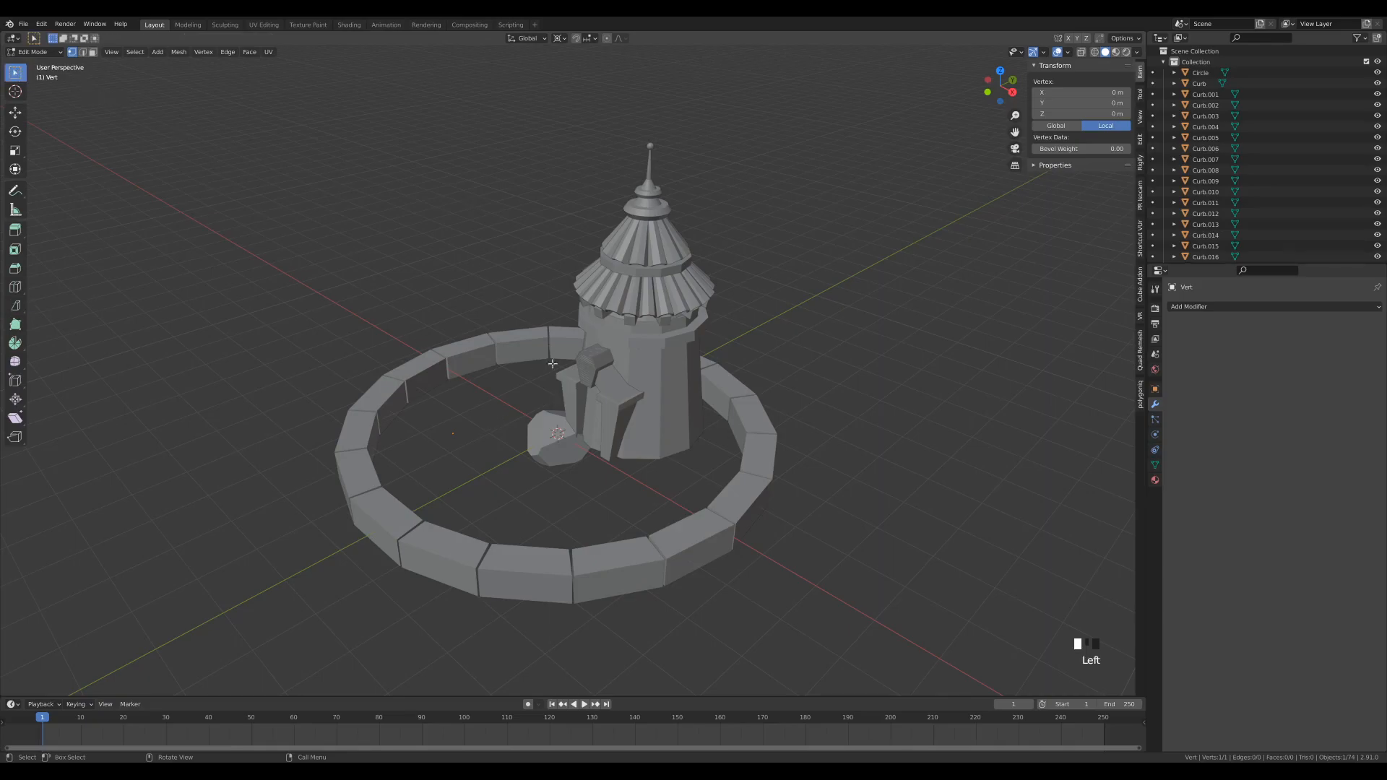
middle_click_drag(515, 499, 528, 451)
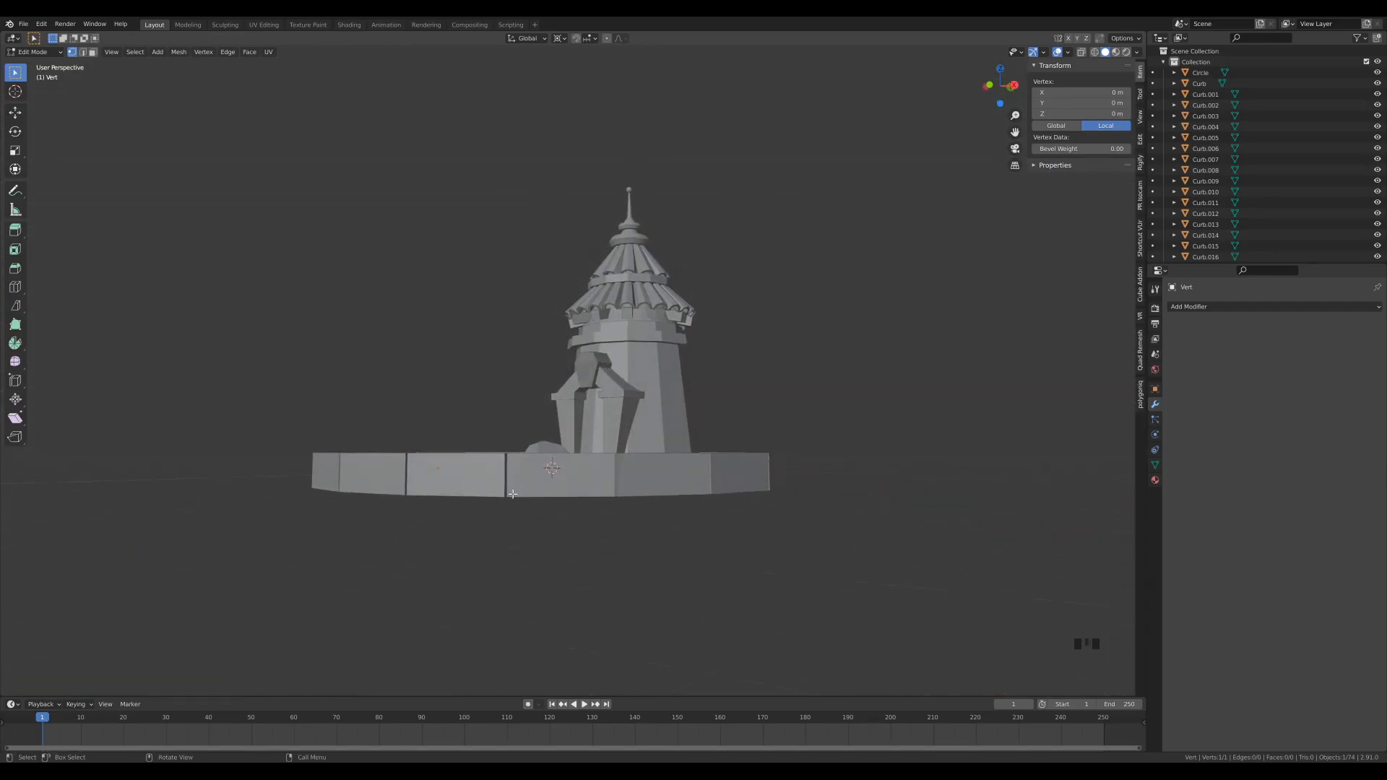
key("e")
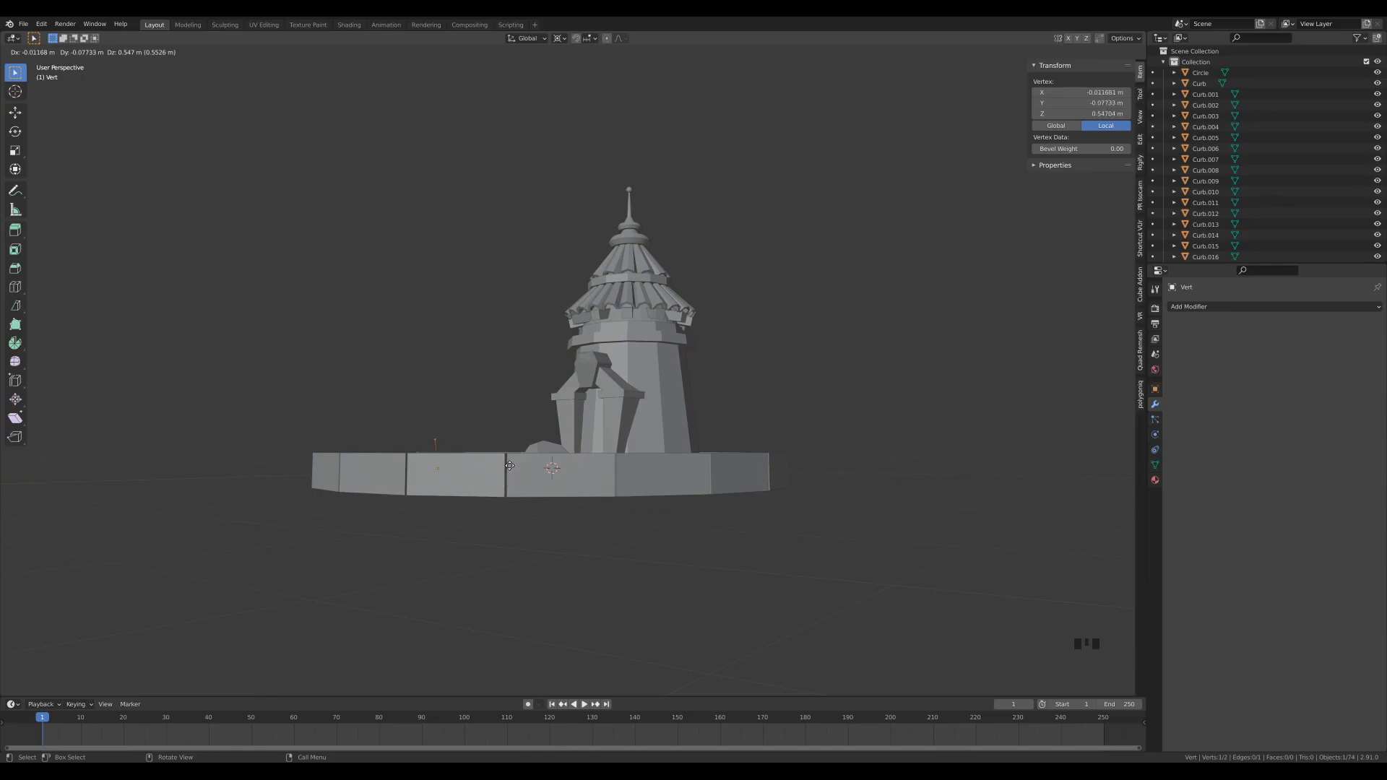
left_click(509, 466)
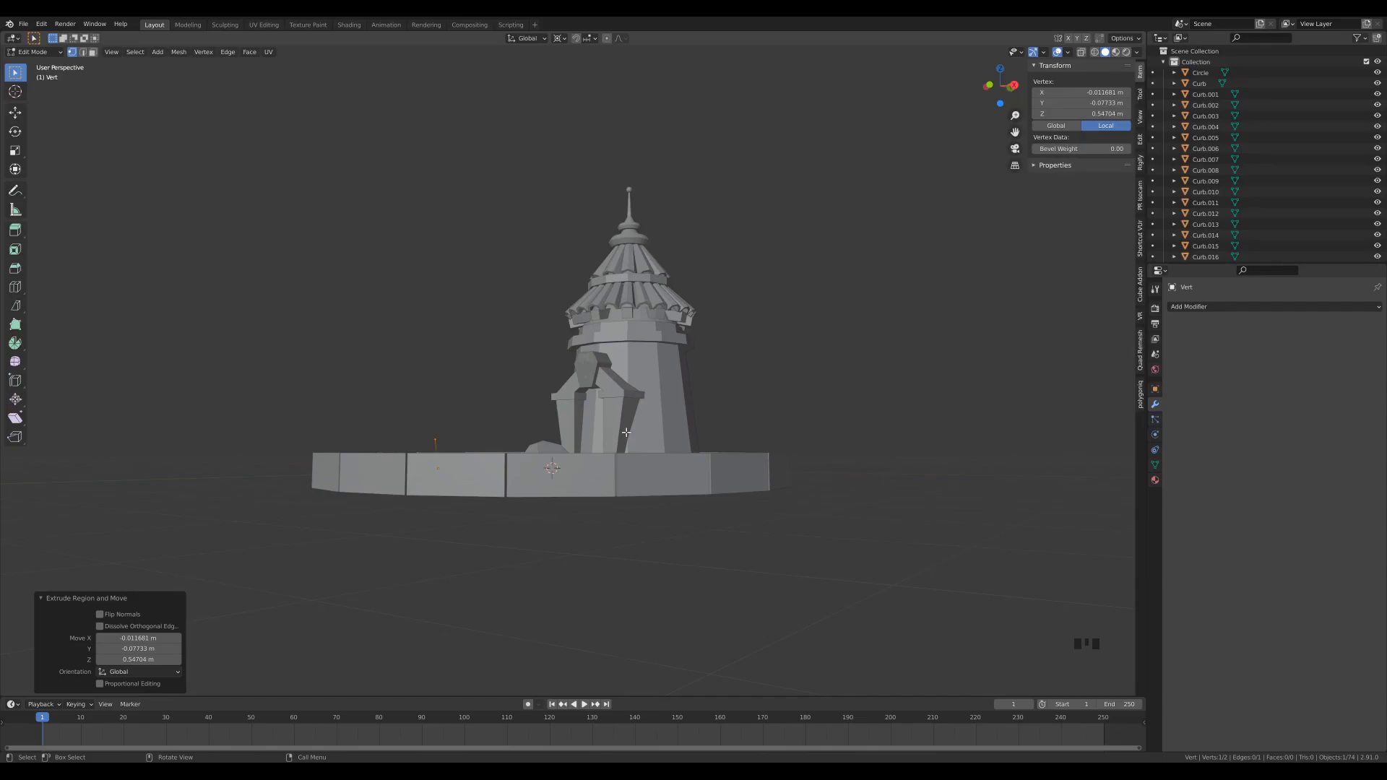
key("e")
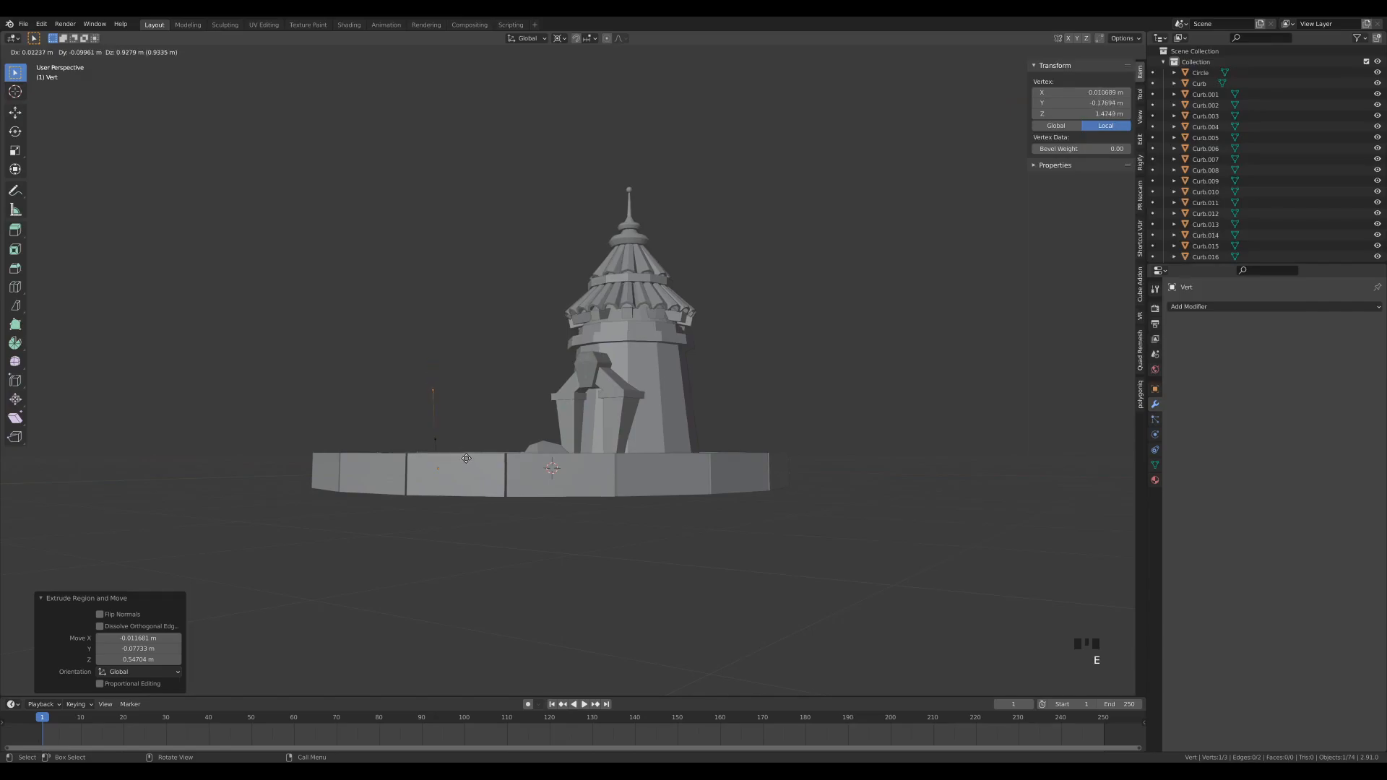
left_click(722, 368)
Step: Try extruding the top vertex sideways about 1.42 m along X, and undo that extrusion
middle_click_drag(721, 368, 705, 423)
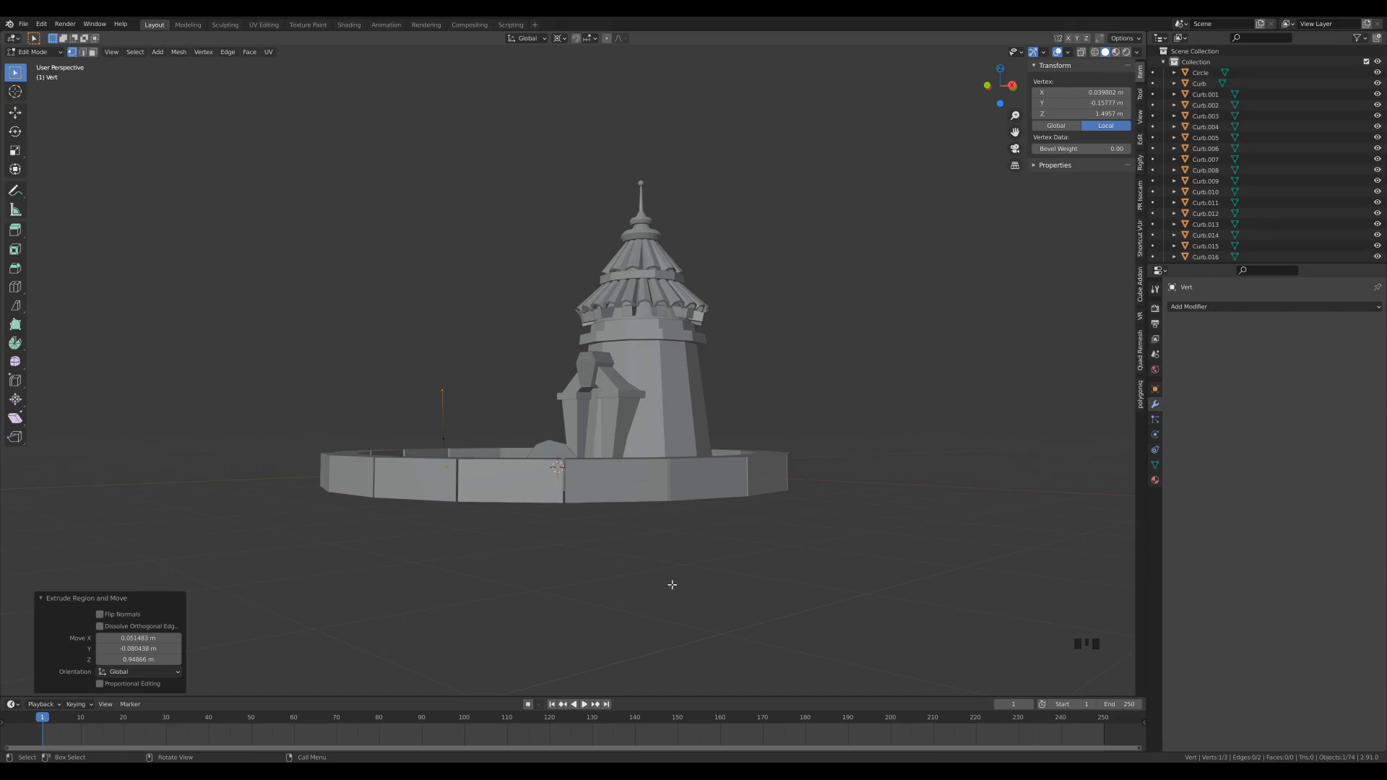
middle_click_drag(677, 504, 425, 425)
key("e")
left_click(526, 374)
middle_click_drag(665, 404, 475, 413)
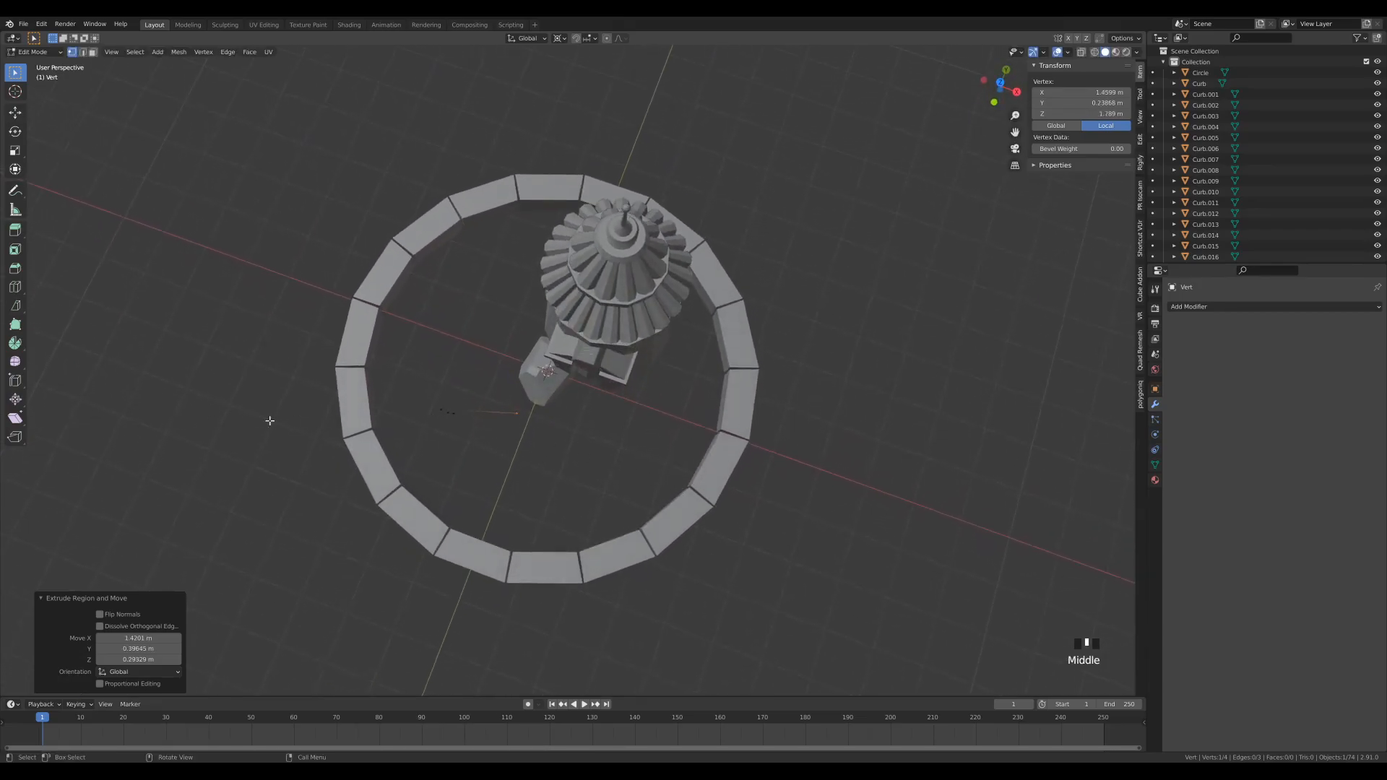
key("ctrl+z")
Step: Extrude the trunk's top vertex in three segments toward the tower as a first branch, ending at about local X 0.87 m, Z 1.57 m
middle_click_drag(607, 477, 542, 409)
key("e")
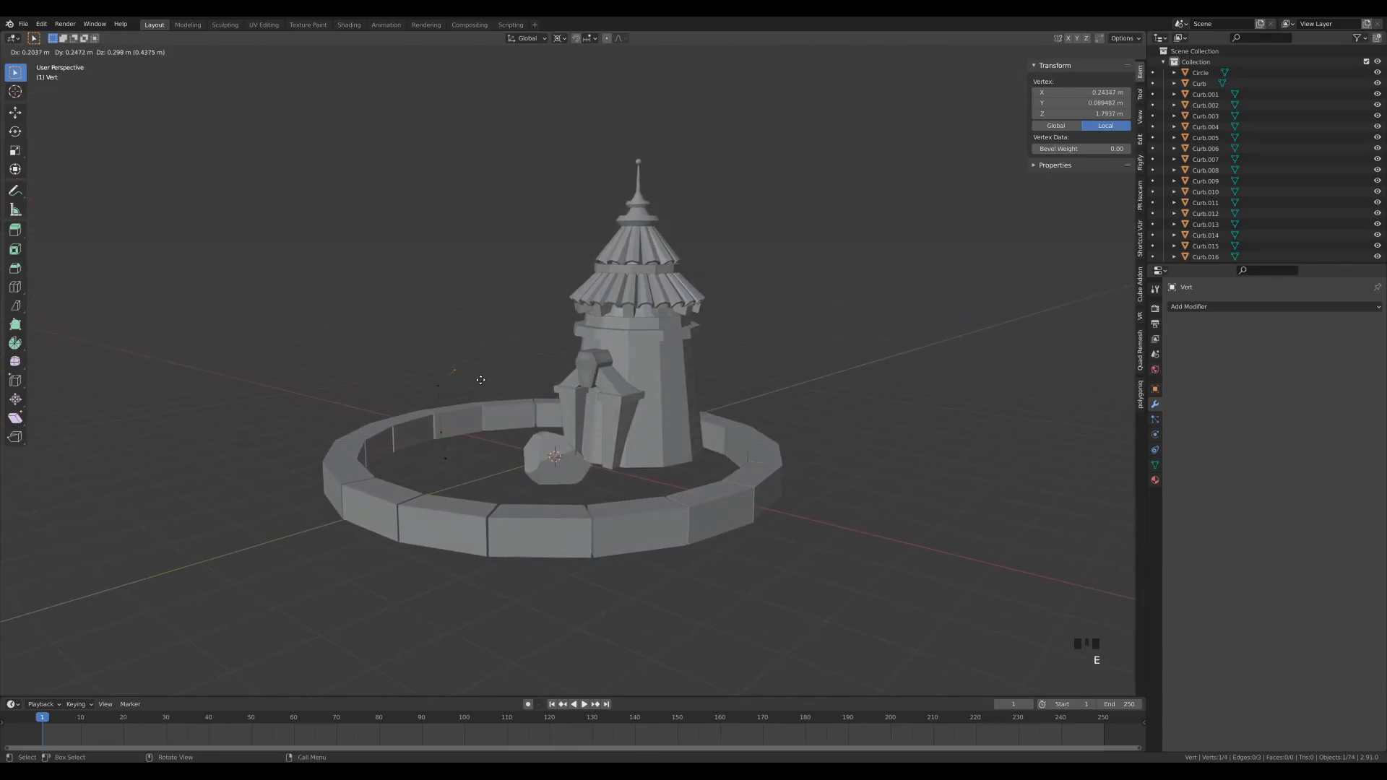
left_click(480, 380)
key("e")
left_click(516, 380)
key("e")
left_click(516, 380)
key("e")
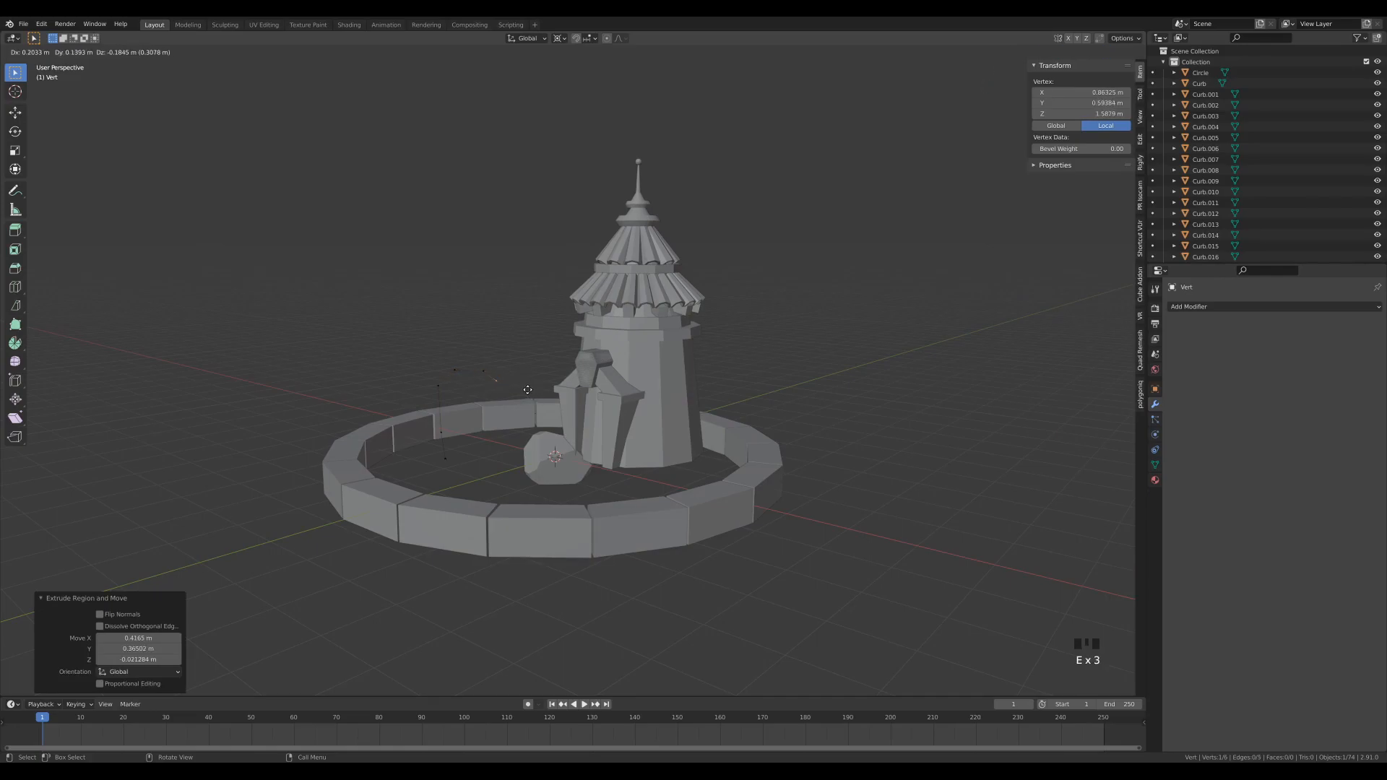
left_click(540, 393)
Step: Extrude a side twig about 0.45 m long from the first branch and adjust the position of its end vertex
middle_click_drag(540, 393, 507, 408)
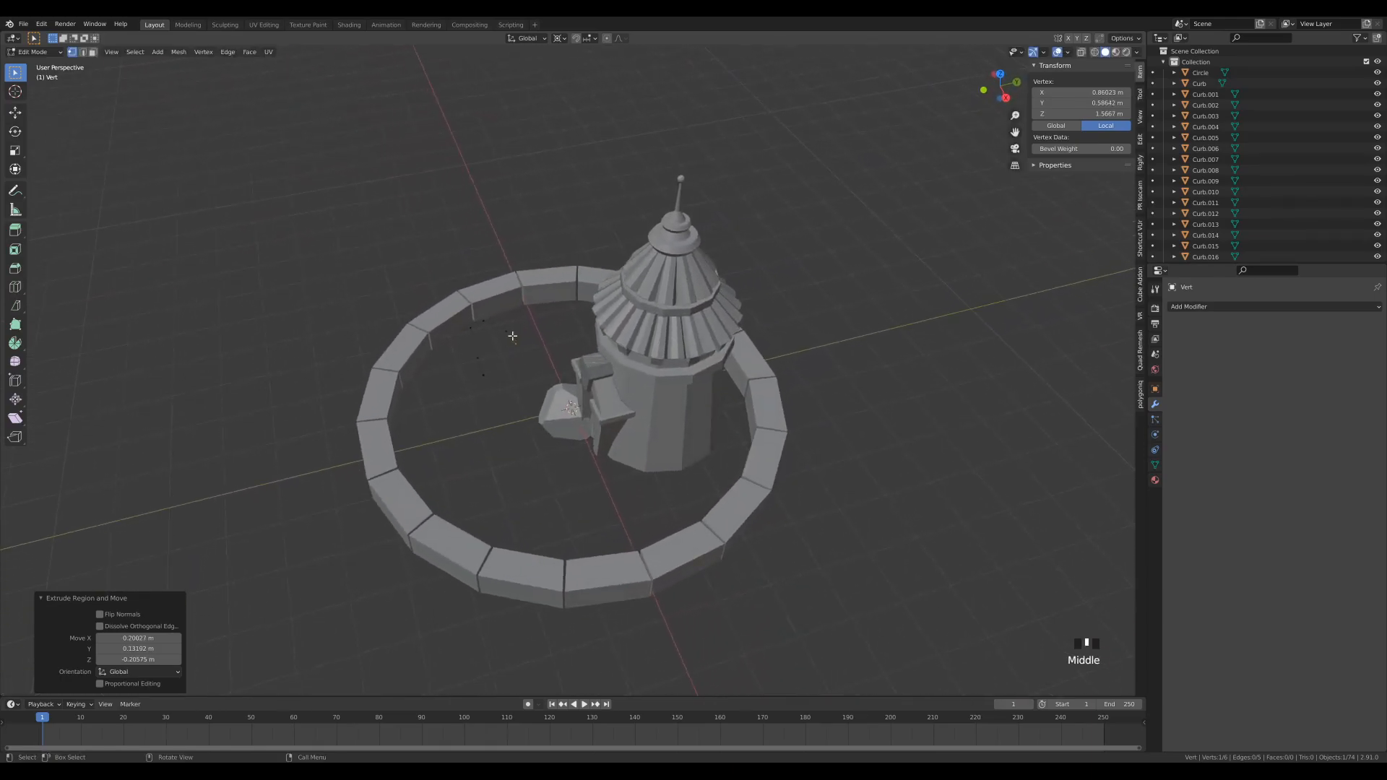
key("e")
left_click(543, 343)
key("e")
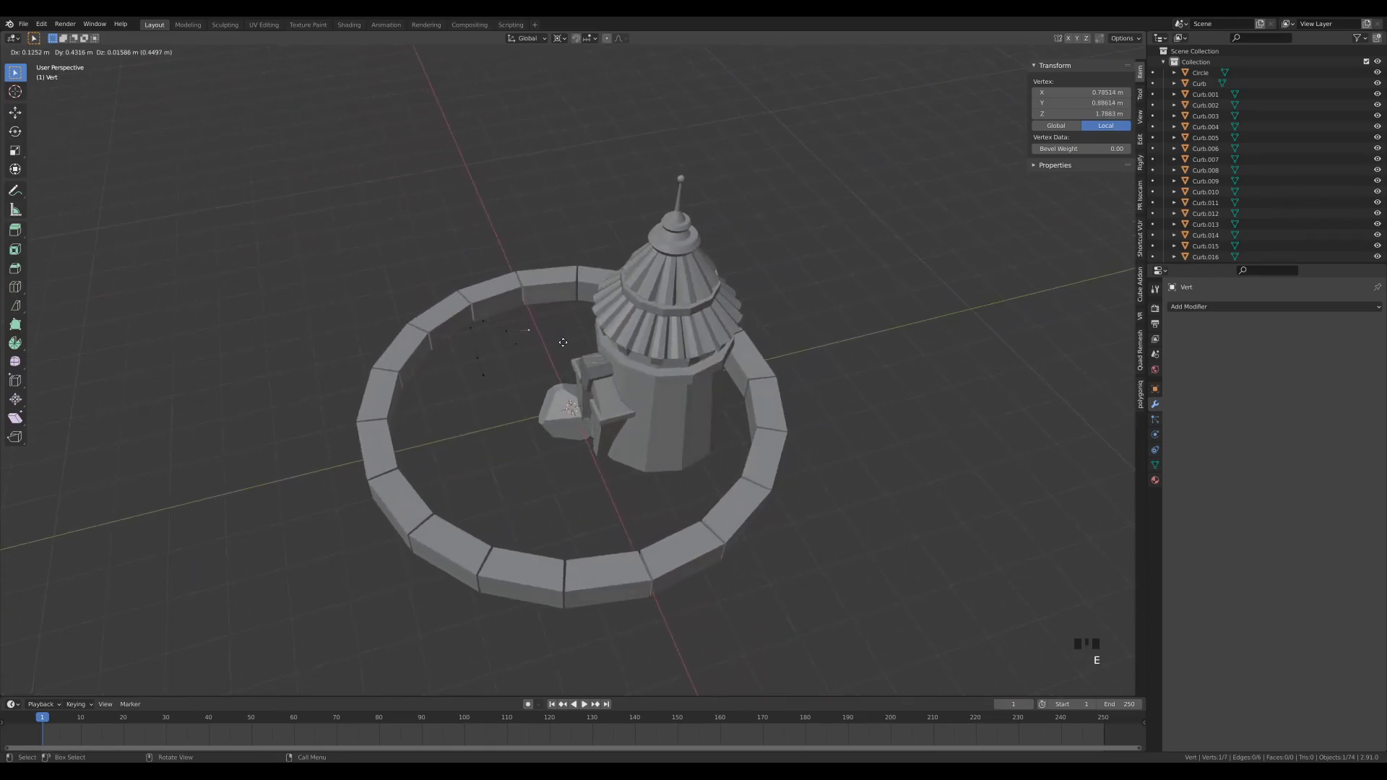
left_click(563, 342)
middle_click_drag(484, 395, 536, 397)
key("g")
left_click(558, 433)
Step: Extrude the first branch's inner bend vertex upward in two segments, about 0.55 m and about 0.6 m
left_click(459, 375)
key("e")
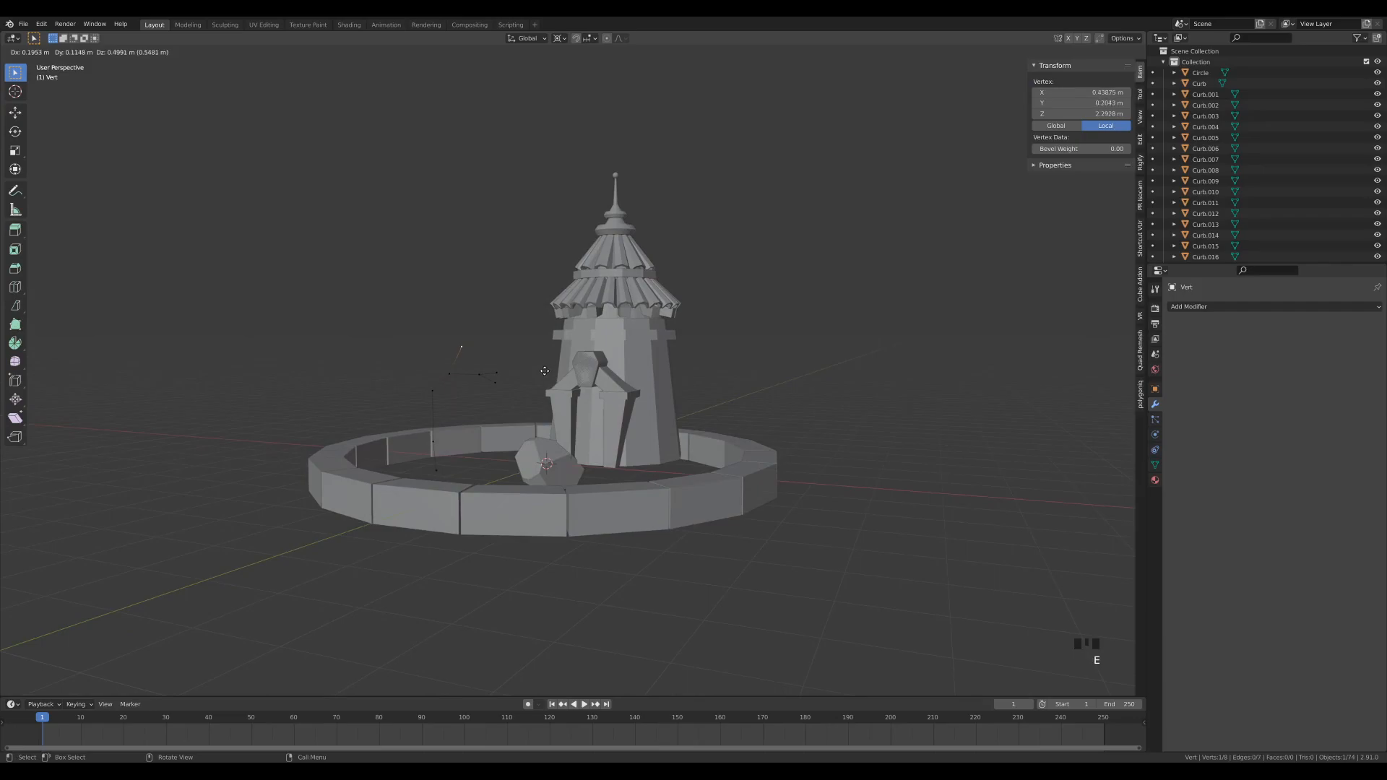
left_click(546, 372)
key("e")
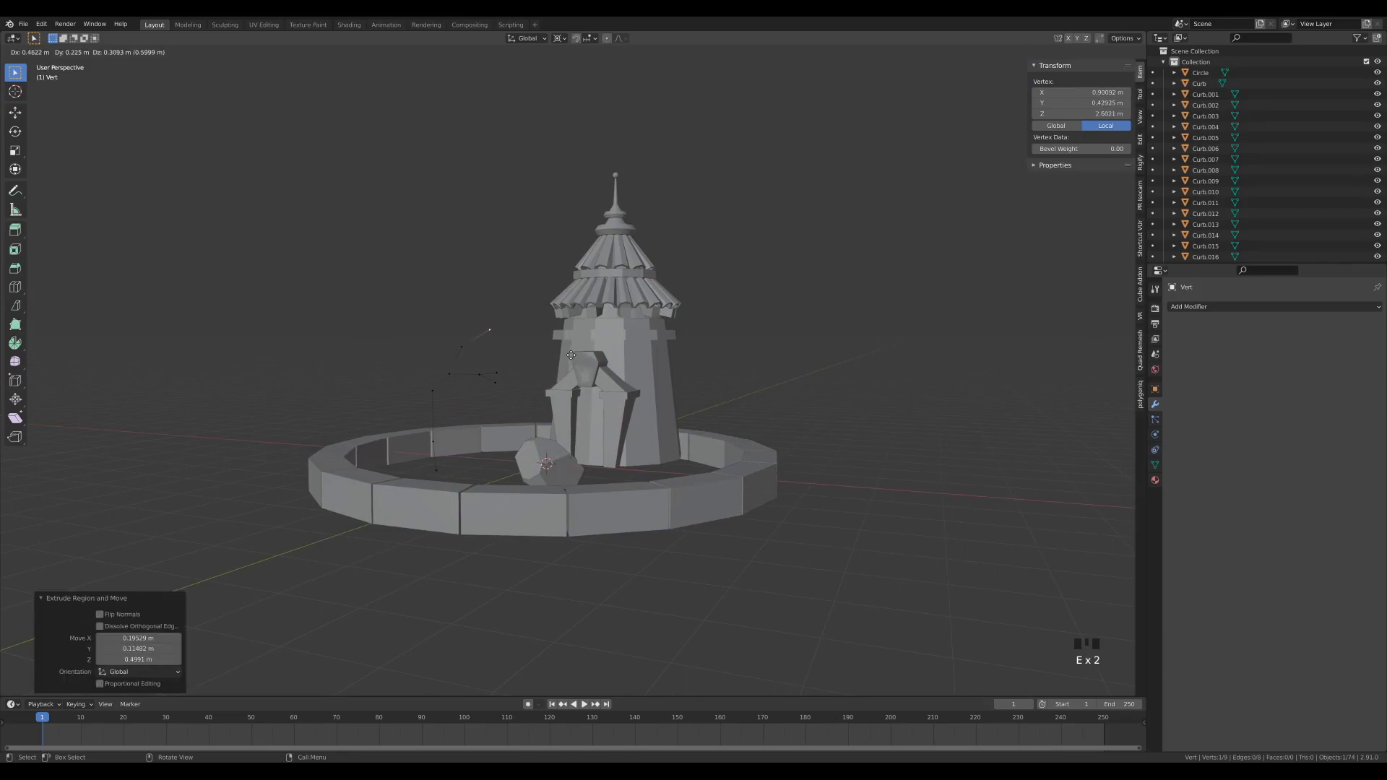
Step: Fork the end of the rising branch into two short twigs, the second about 0.36 m long
mouse_move(568, 354)
middle_mouse_down()
mouse_move(520, 349)
mouse_move(588, 358)
middle_mouse_up()
key("e")
left_click(490, 335)
key("e")
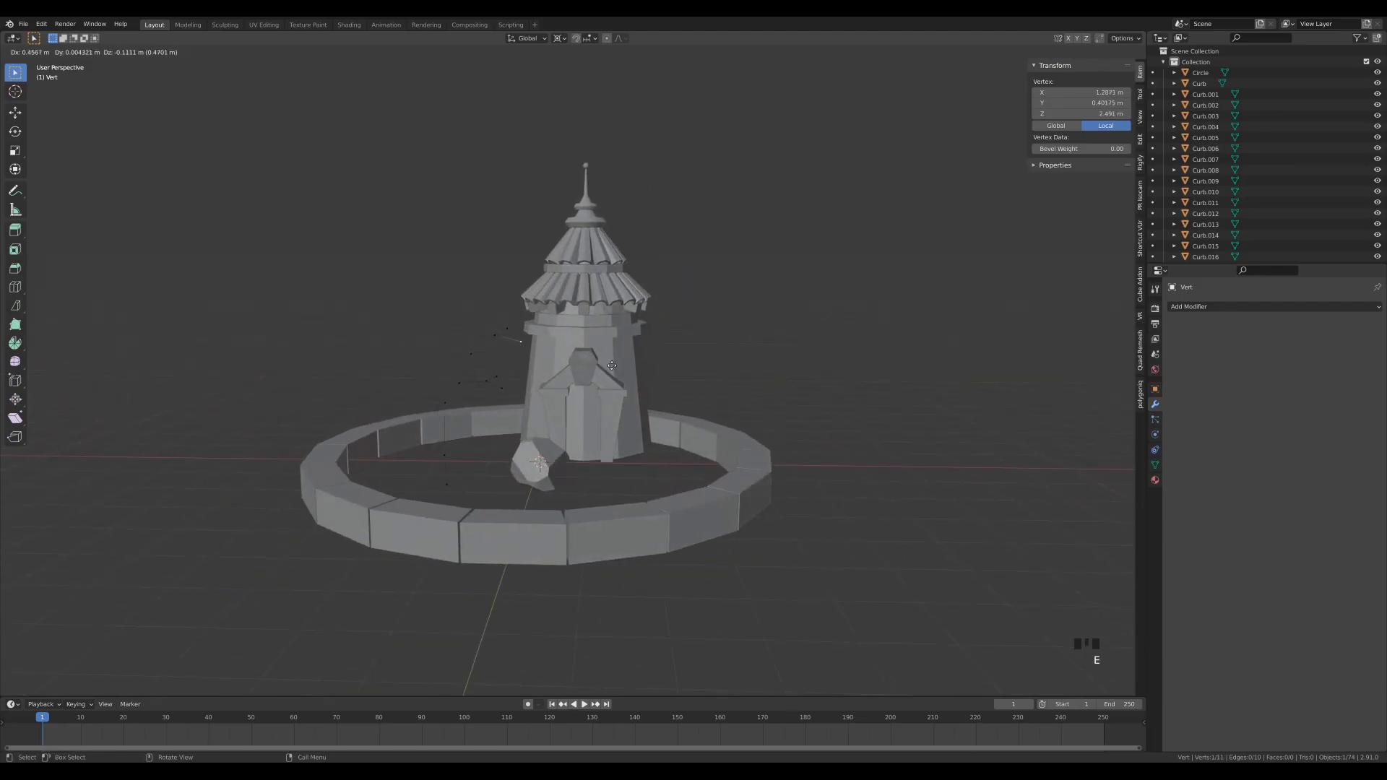
left_click(607, 363)
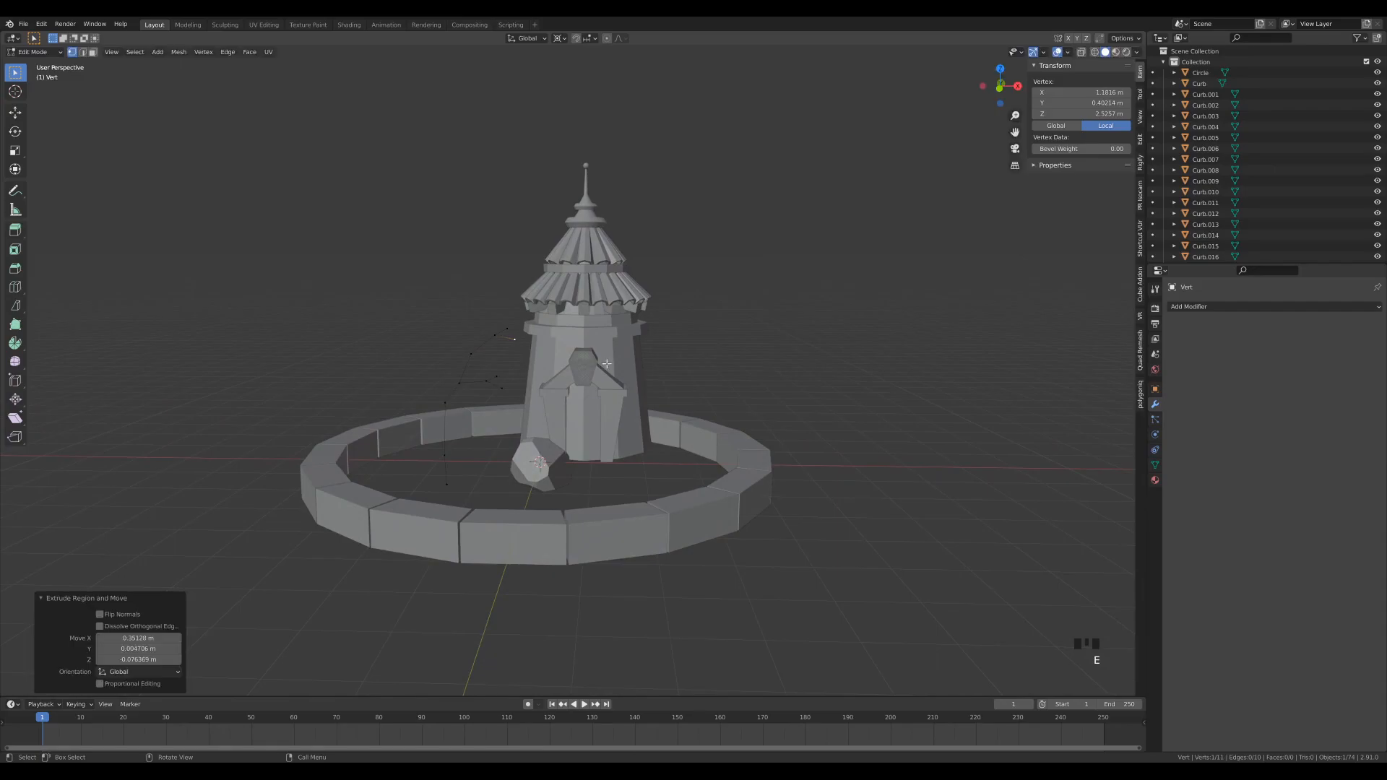
Step: Extrude the middle joint of the rising branch upward about 0.47 m and fork that end into two short twigs
middle_click_drag(473, 361, 518, 349)
key("e")
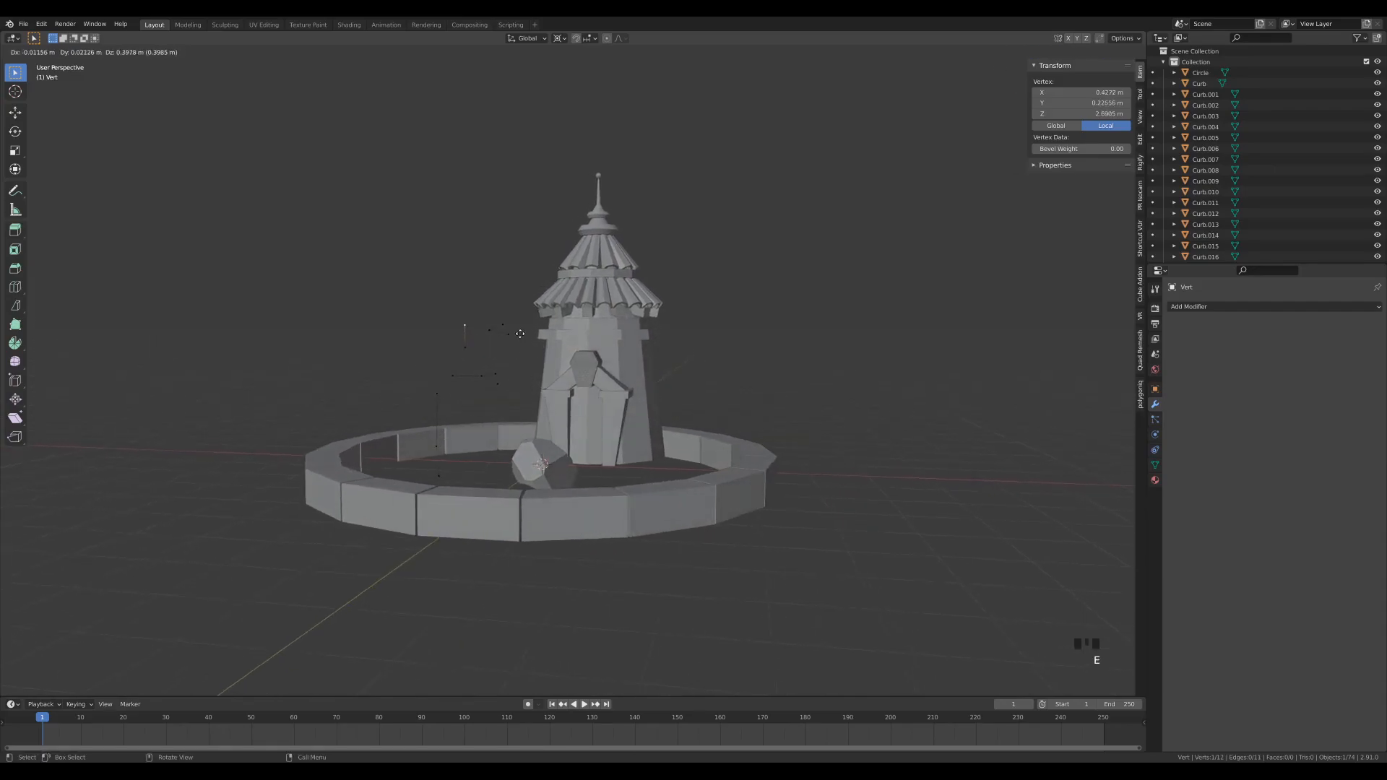
left_click(520, 331)
key("e")
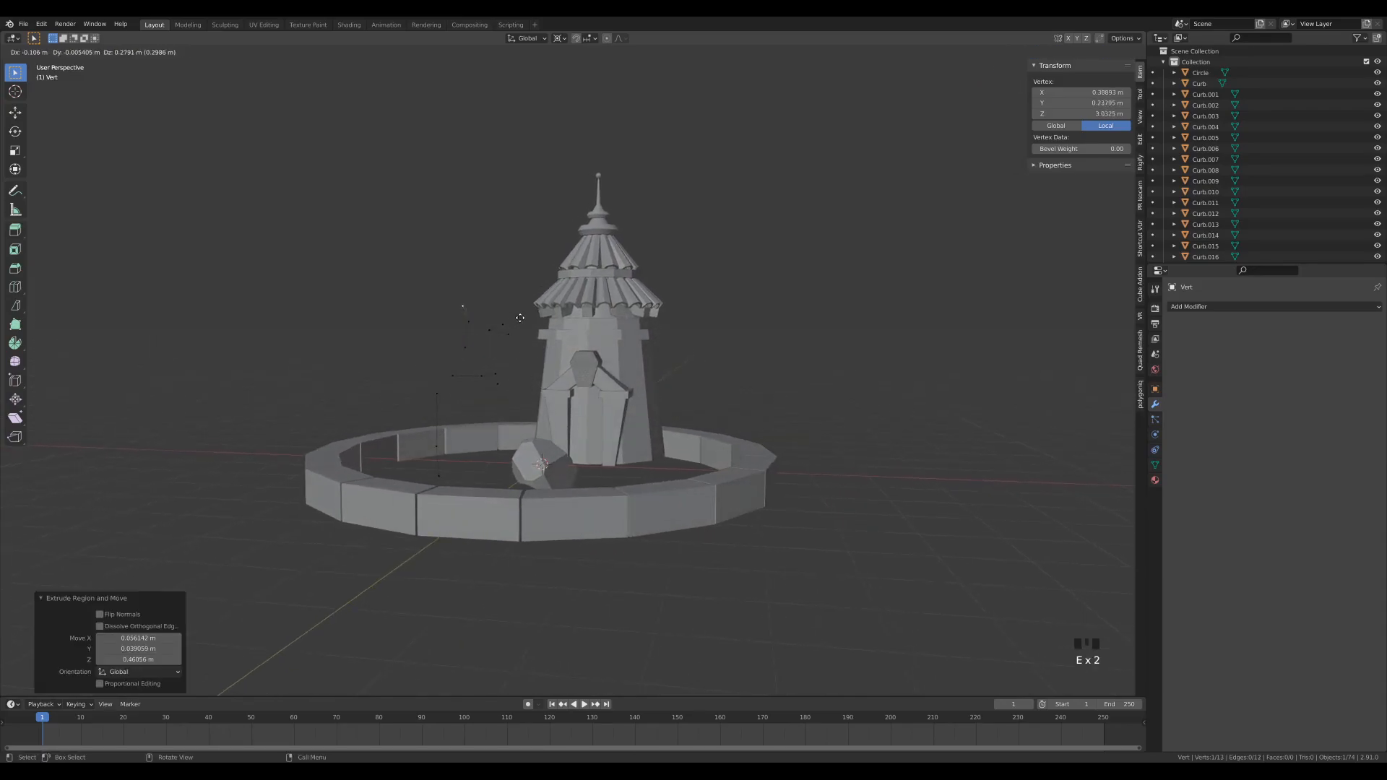
left_click(520, 320)
middle_click_drag(520, 321, 574, 362)
key("e")
left_click(574, 317)
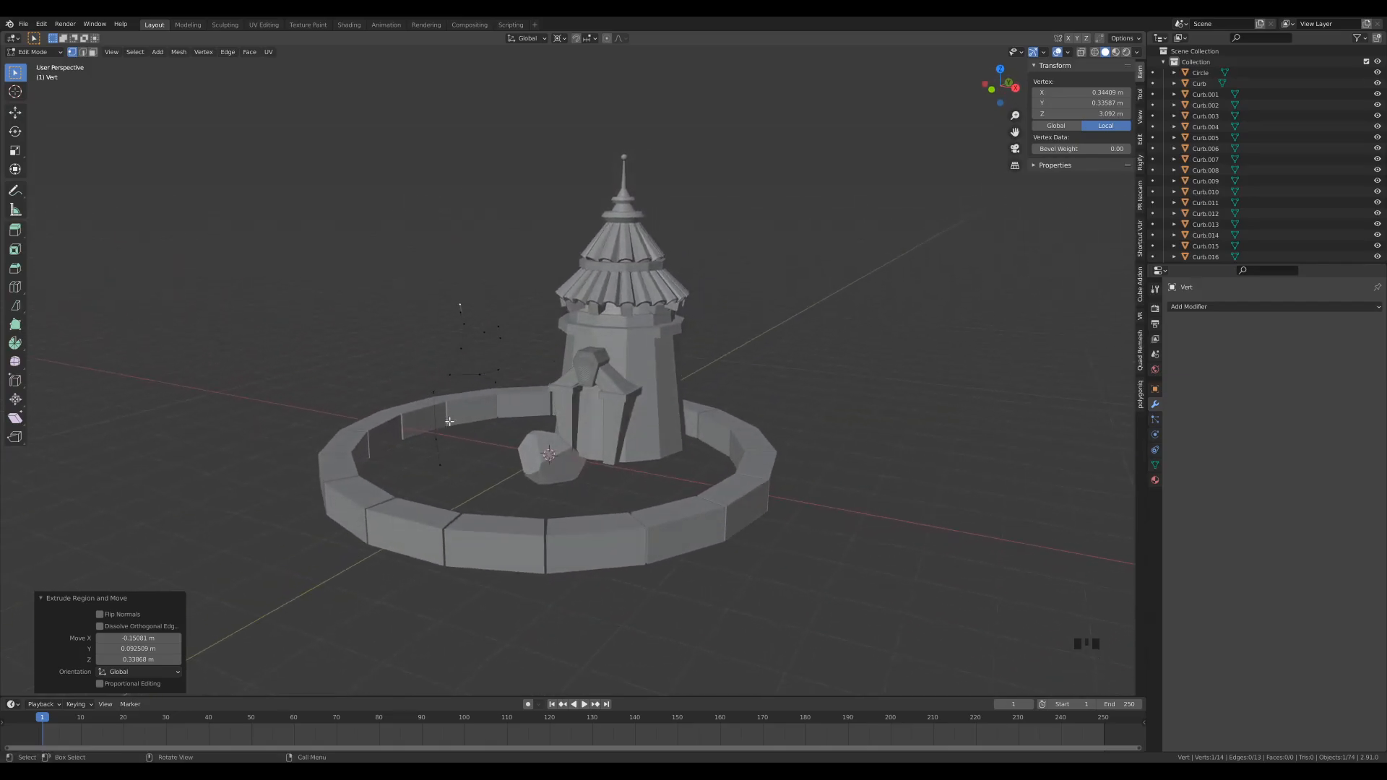
Step: Select the trunk's top vertex and extrude the first segment of a second main branch on the side away from the tower
left_click(434, 392)
middle_click_drag(561, 420, 650, 404, "shift")
middle_click_drag(650, 405, 676, 452)
scroll(631, 407, "down", 1)
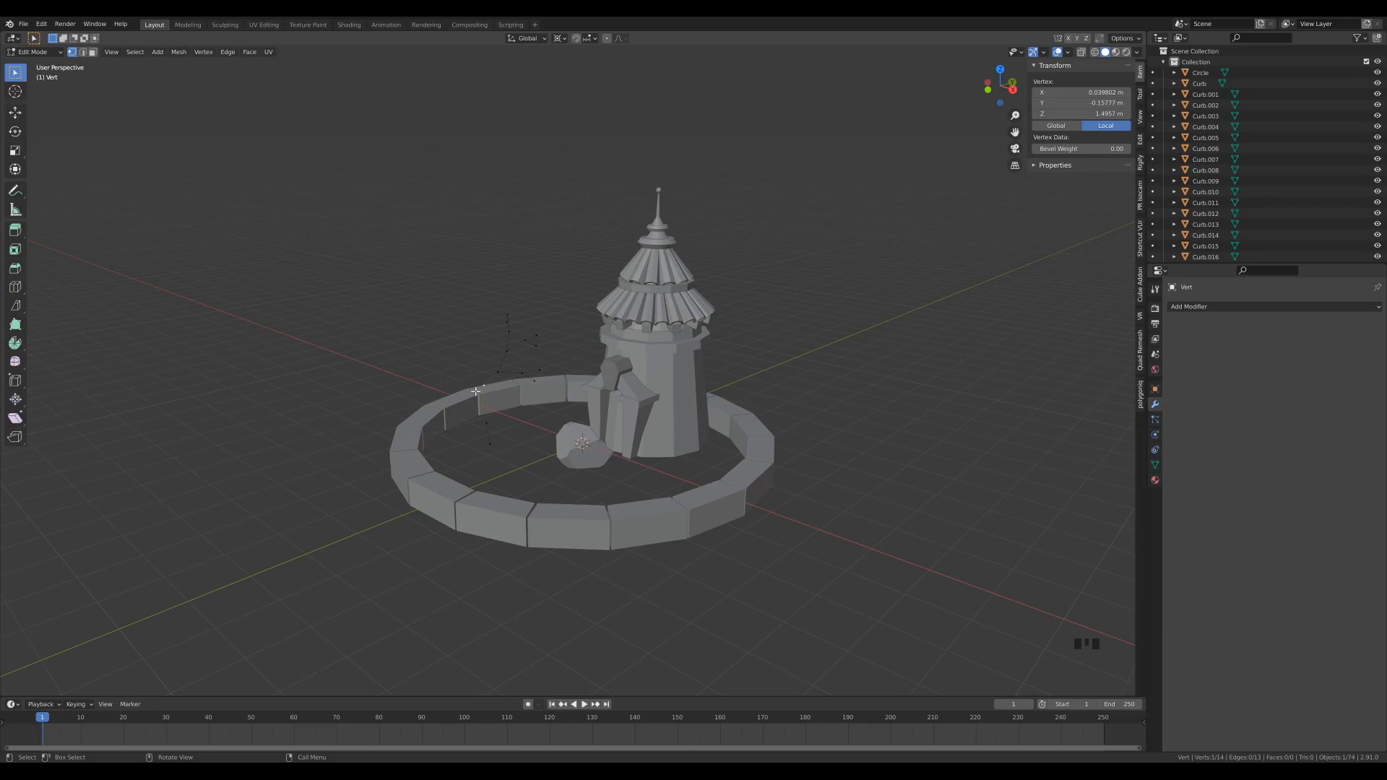
mouse_move(525, 395)
middle_mouse_down()
mouse_move(514, 362)
mouse_move(562, 388)
mouse_move(539, 438)
mouse_move(486, 458)
mouse_move(502, 436)
mouse_move(570, 410)
mouse_move(549, 401)
middle_mouse_up()
key("e")
left_click(513, 357)
key("e")
left_click(524, 381)
key("ctrl+z")
Step: Extend the second main branch by three extruded segments of about 0.91 m, 0.56 m and 0.47 m
key("e")
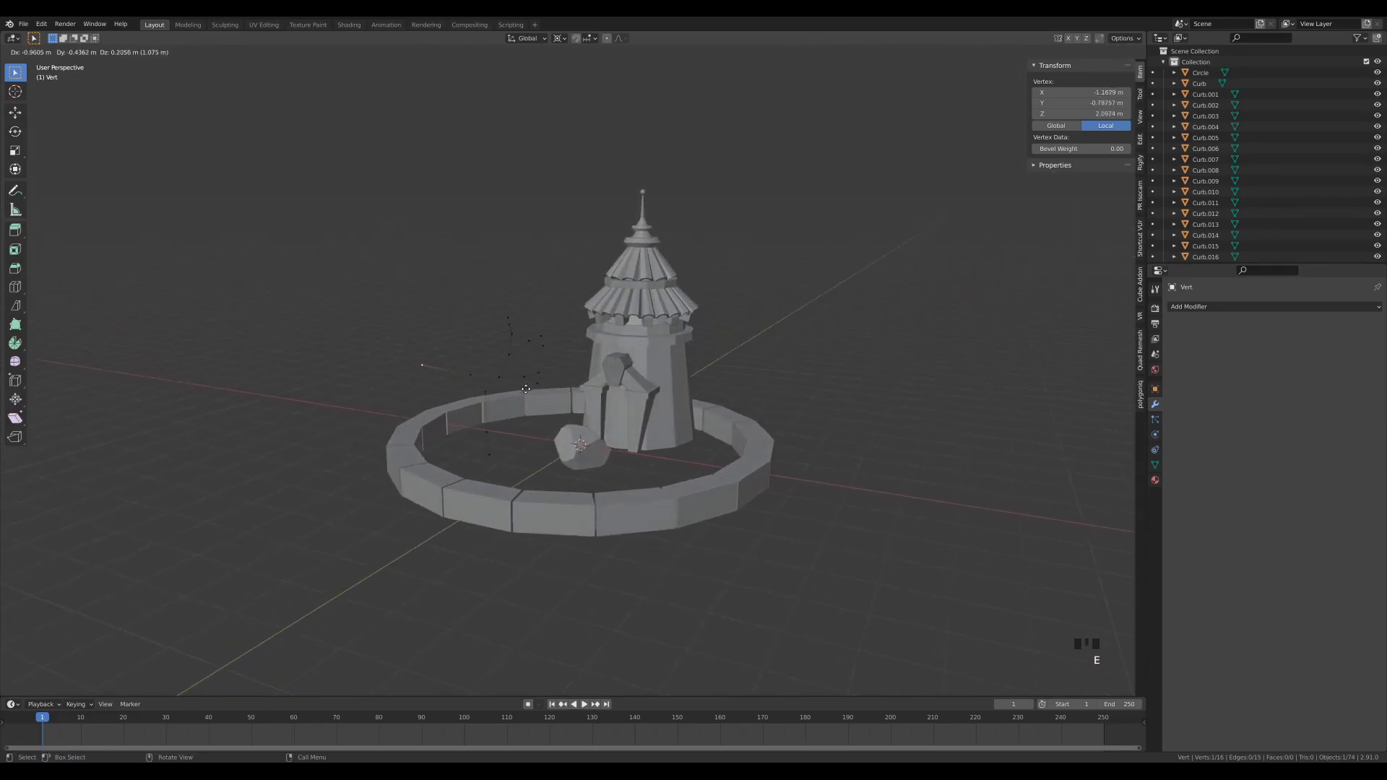
left_click(533, 390)
middle_click_drag(589, 401, 538, 386)
key("e")
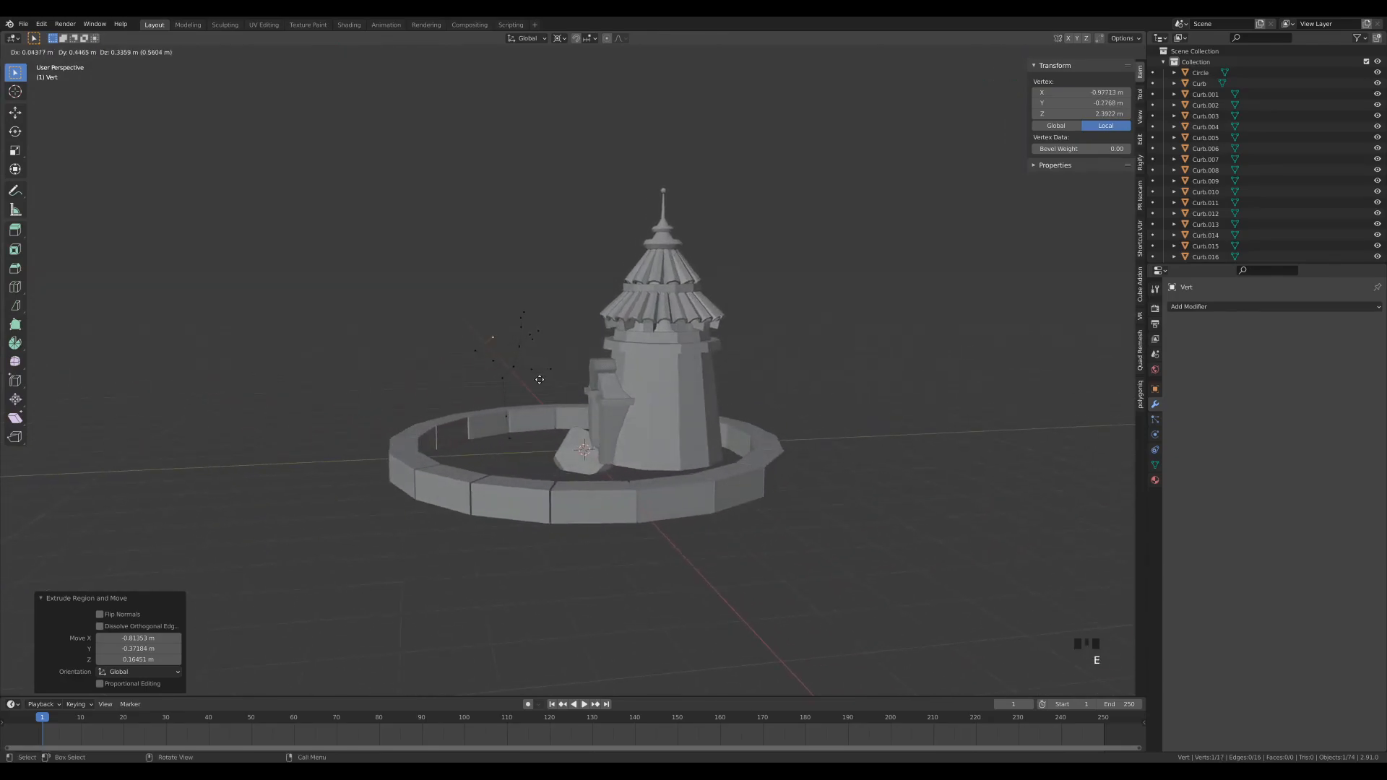
left_click(538, 381)
key("e")
left_click(559, 378)
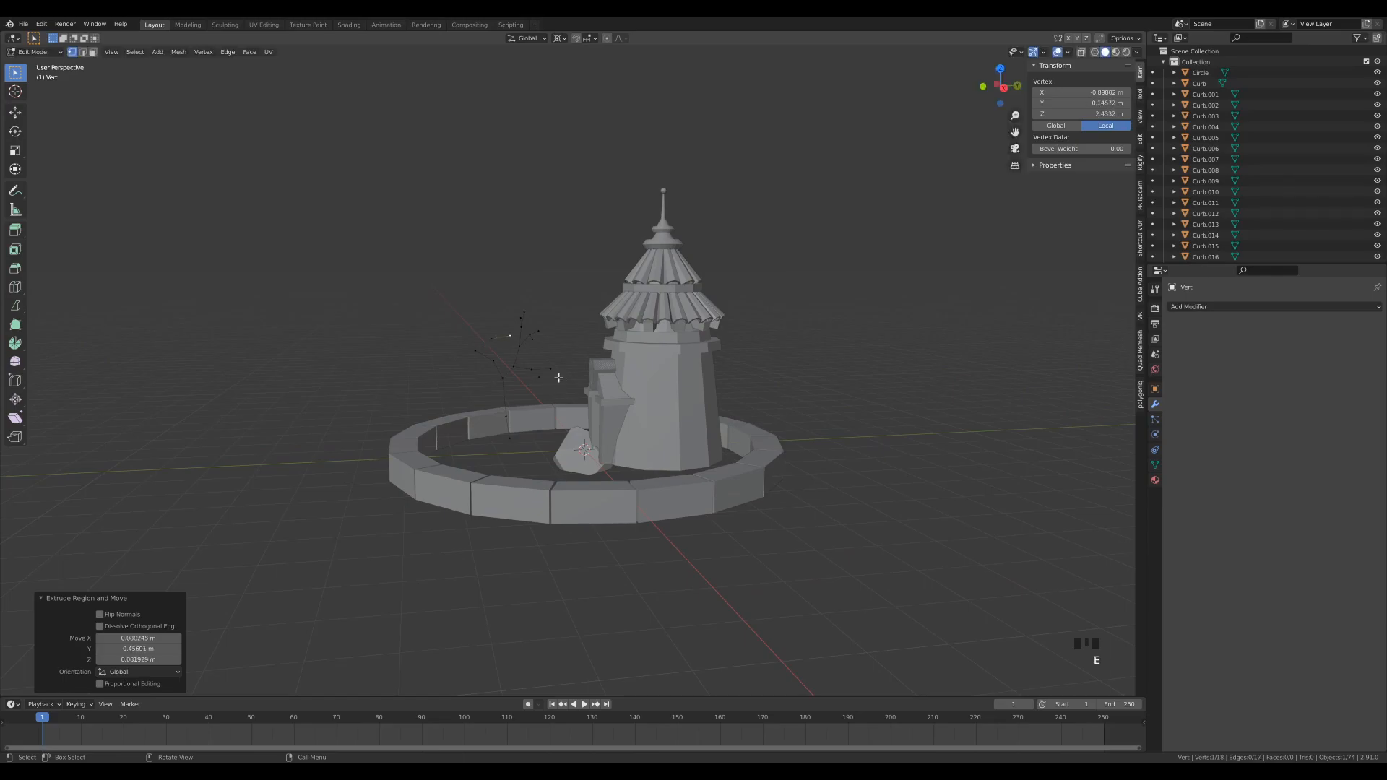
Step: Extrude two more pieces on the outer part of the second main branch, the last one an upward twig about 0.37 m long
key("e")
left_click(583, 372)
middle_click_drag(515, 351, 641, 376)
key("e")
left_click(635, 362)
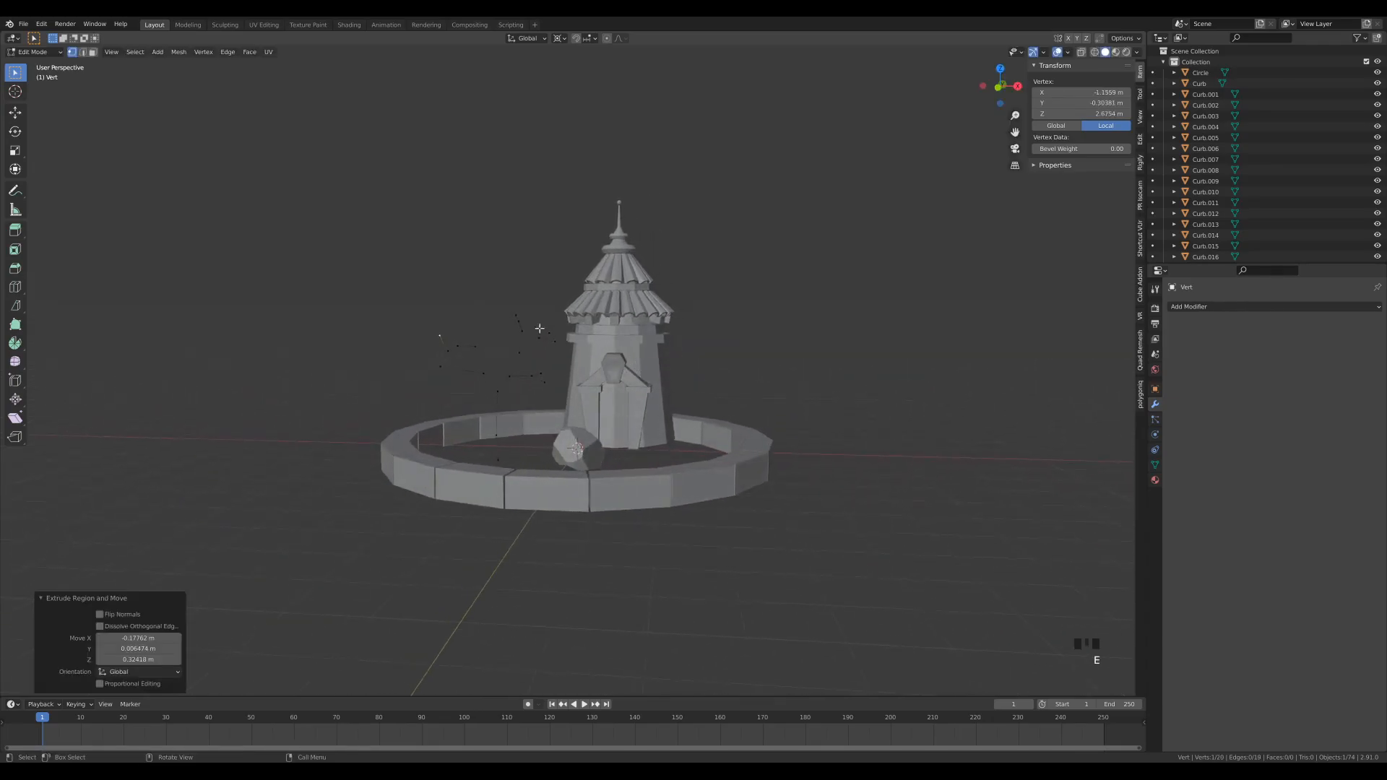
Step: Extrude another segment from that upward twig and fork its end into two twigs, the second about 0.4 m long
middle_click_drag(455, 341, 573, 374)
key("e")
left_click(624, 355)
key("e")
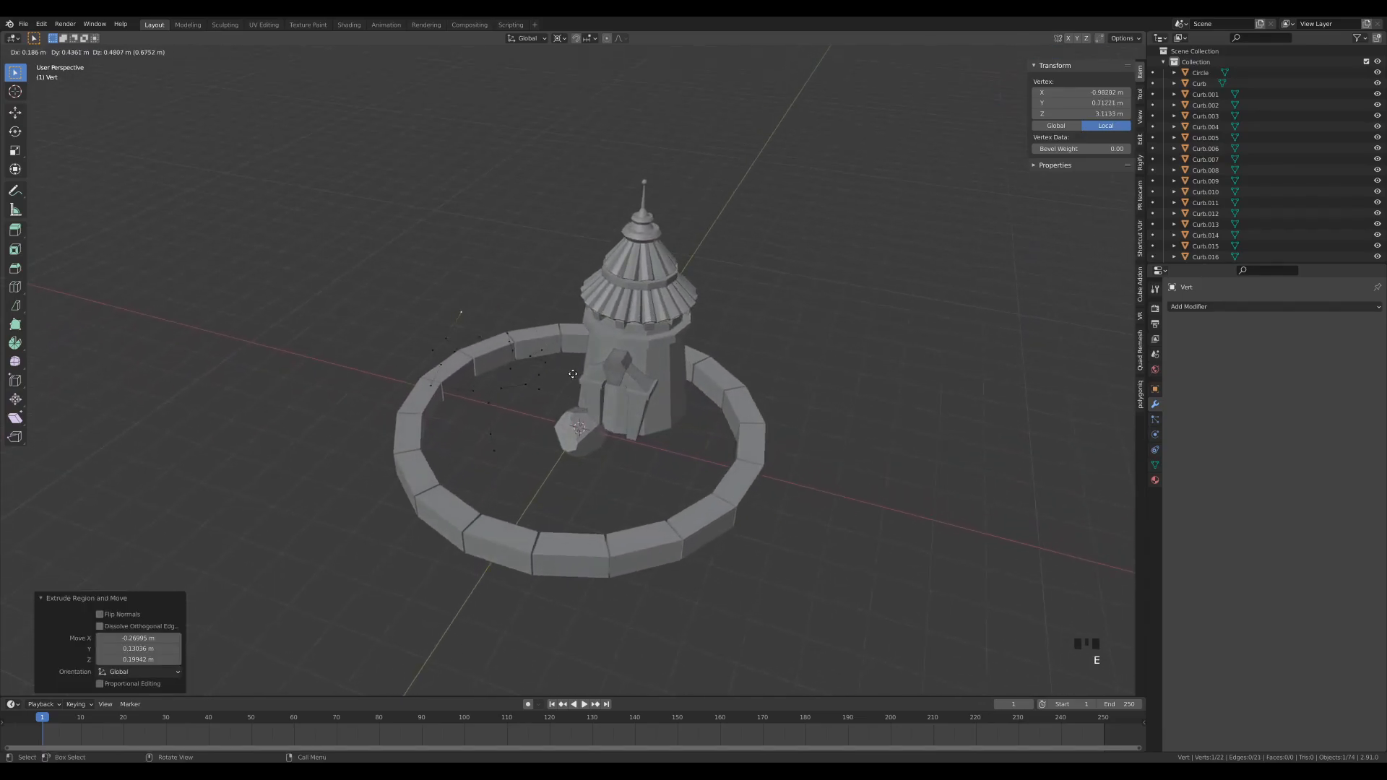
left_click(455, 344)
key("e")
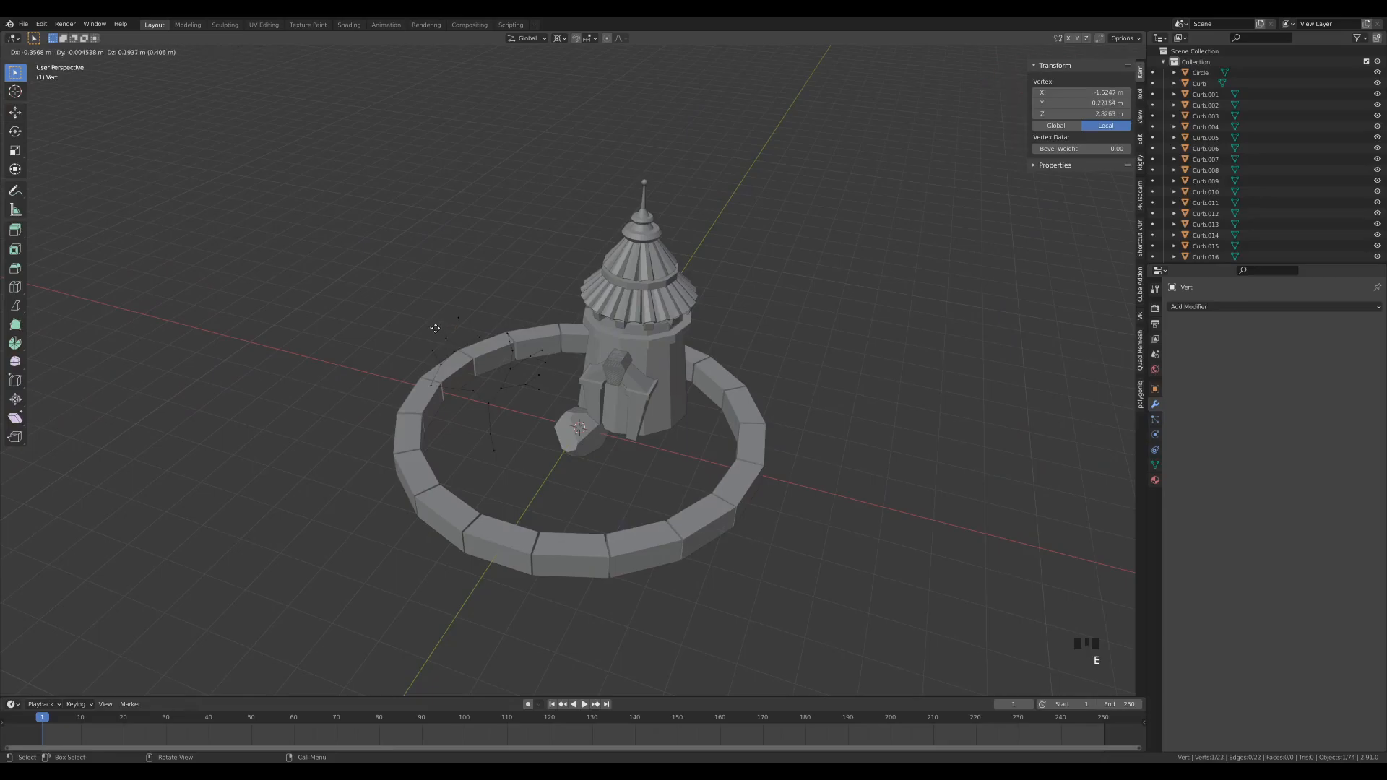
left_click(435, 329)
Step: Extrude an outer branch from the second main branch's bend in segments of about 0.65 m and 0.47 m, adding a 0.35 m twig at its joint
middle_click_drag(435, 329, 549, 363)
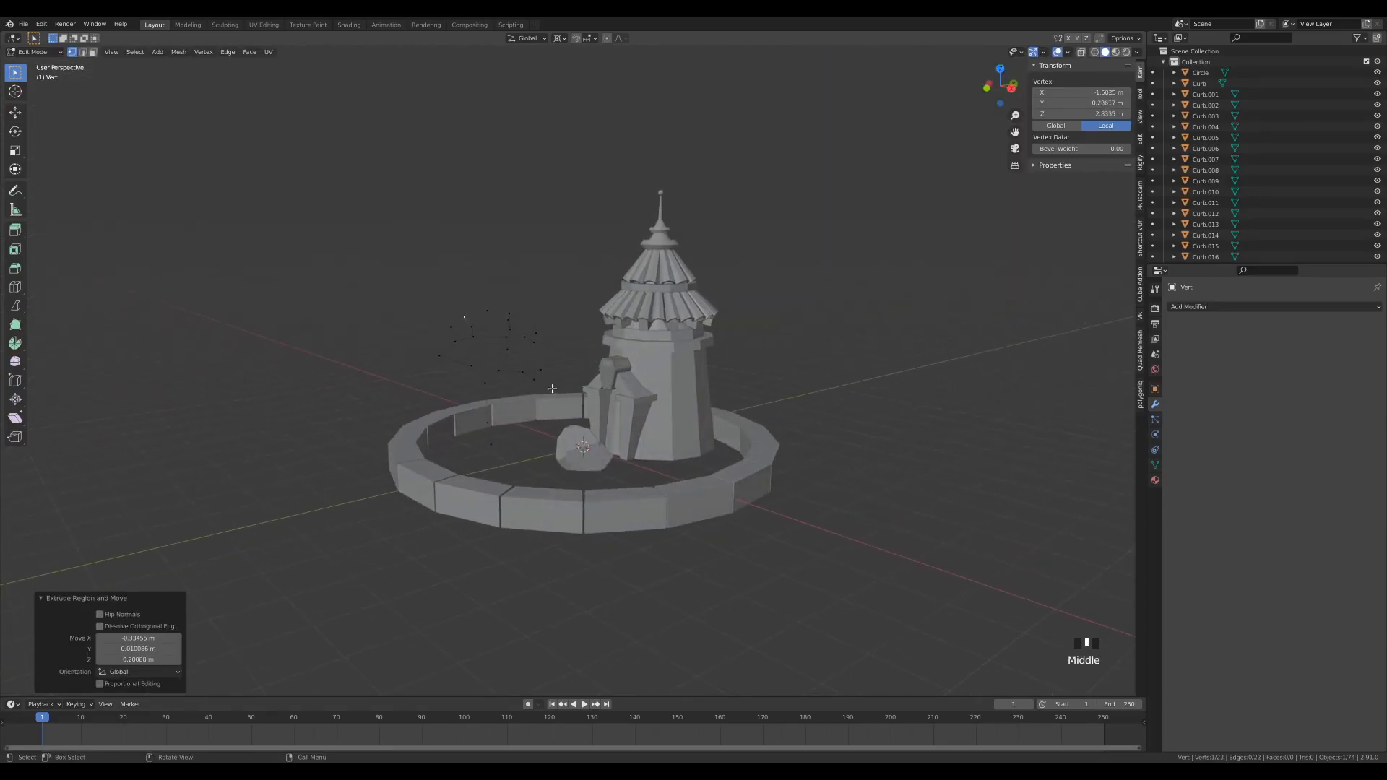
left_click(430, 348)
middle_click_drag(539, 363, 532, 350)
key("e")
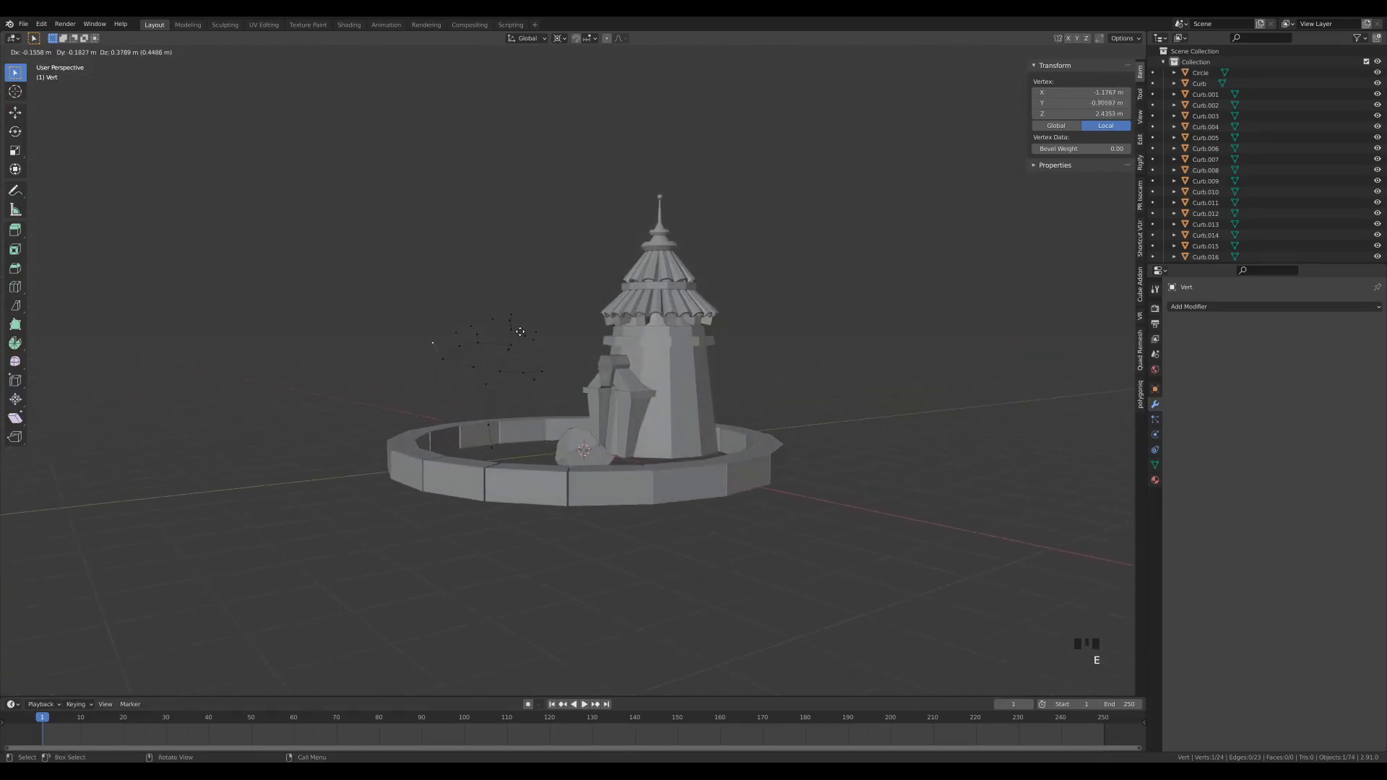
left_click(516, 325)
key("e")
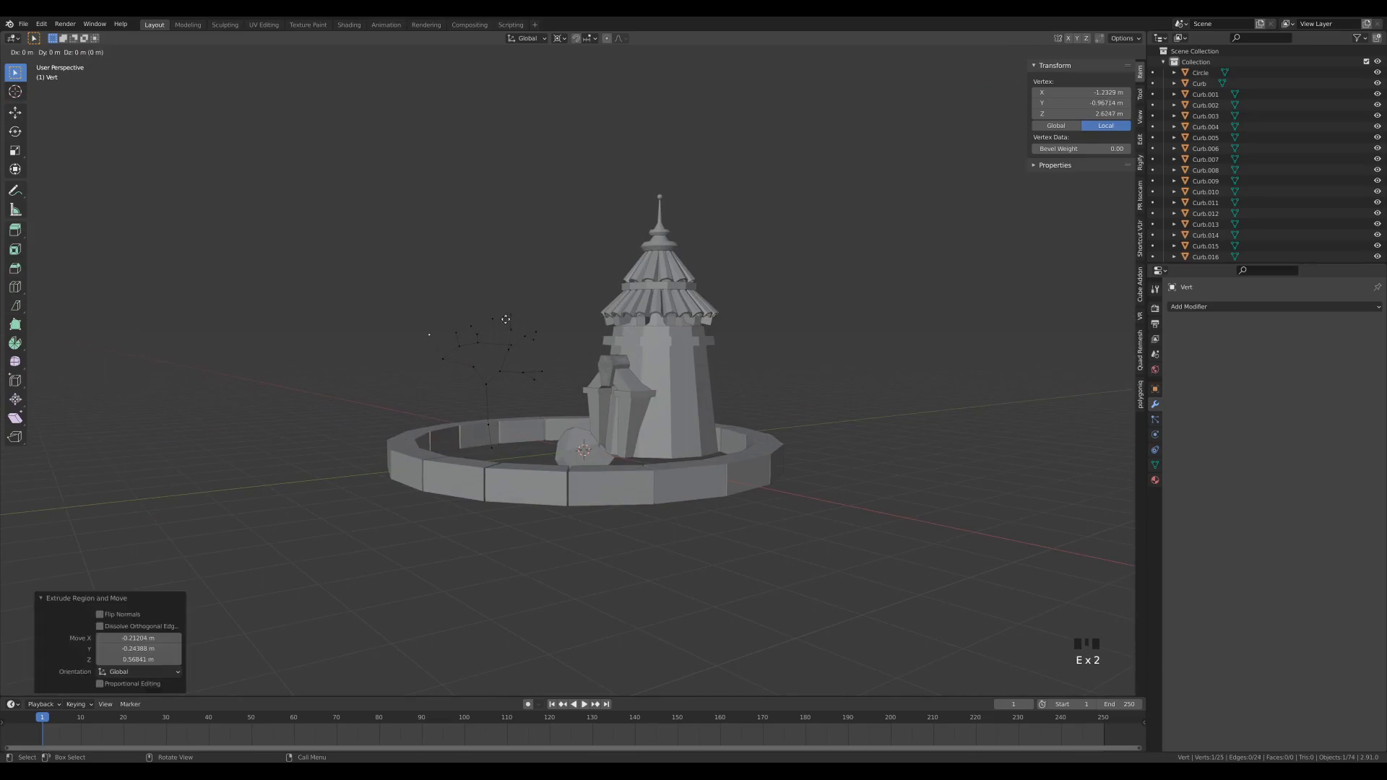
left_click(402, 310)
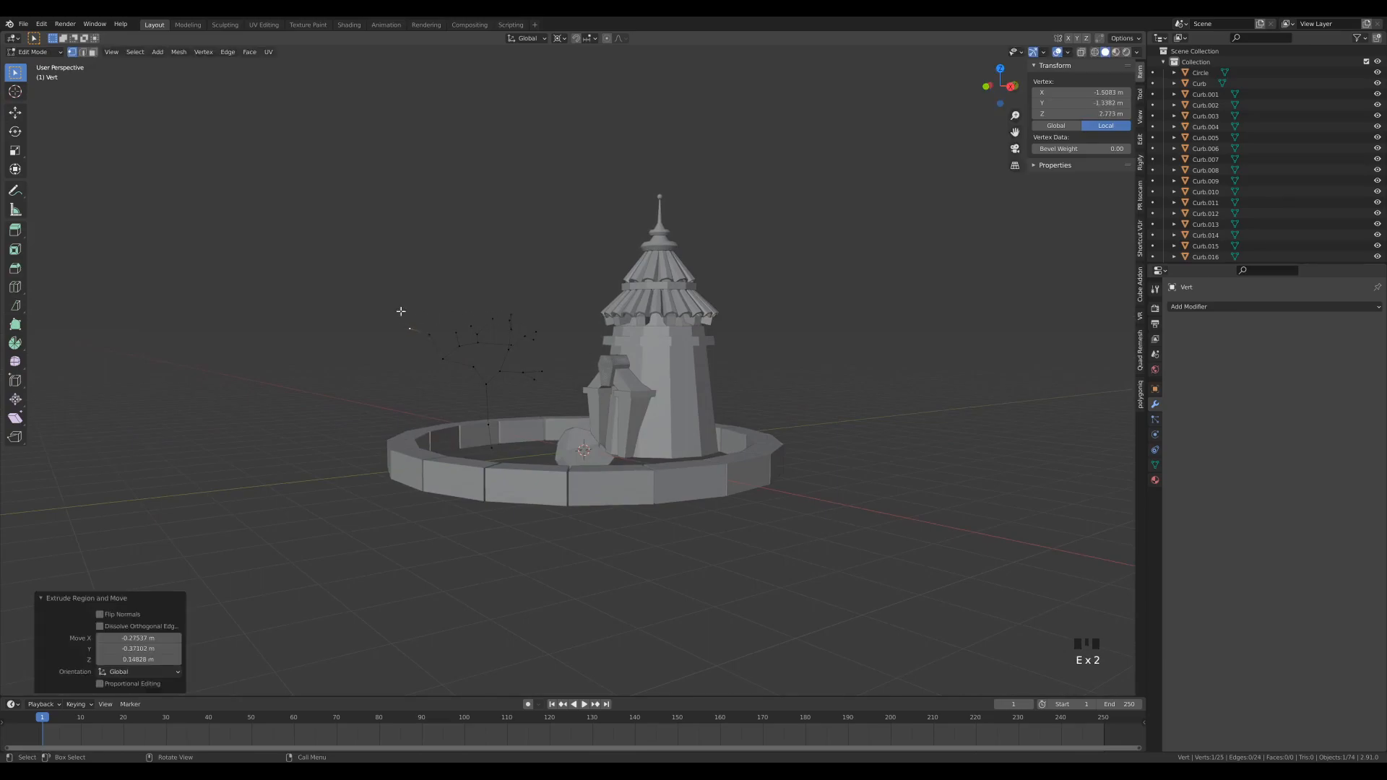
left_click(500, 344)
middle_click_drag(531, 354, 657, 351)
key("e")
left_click(675, 350)
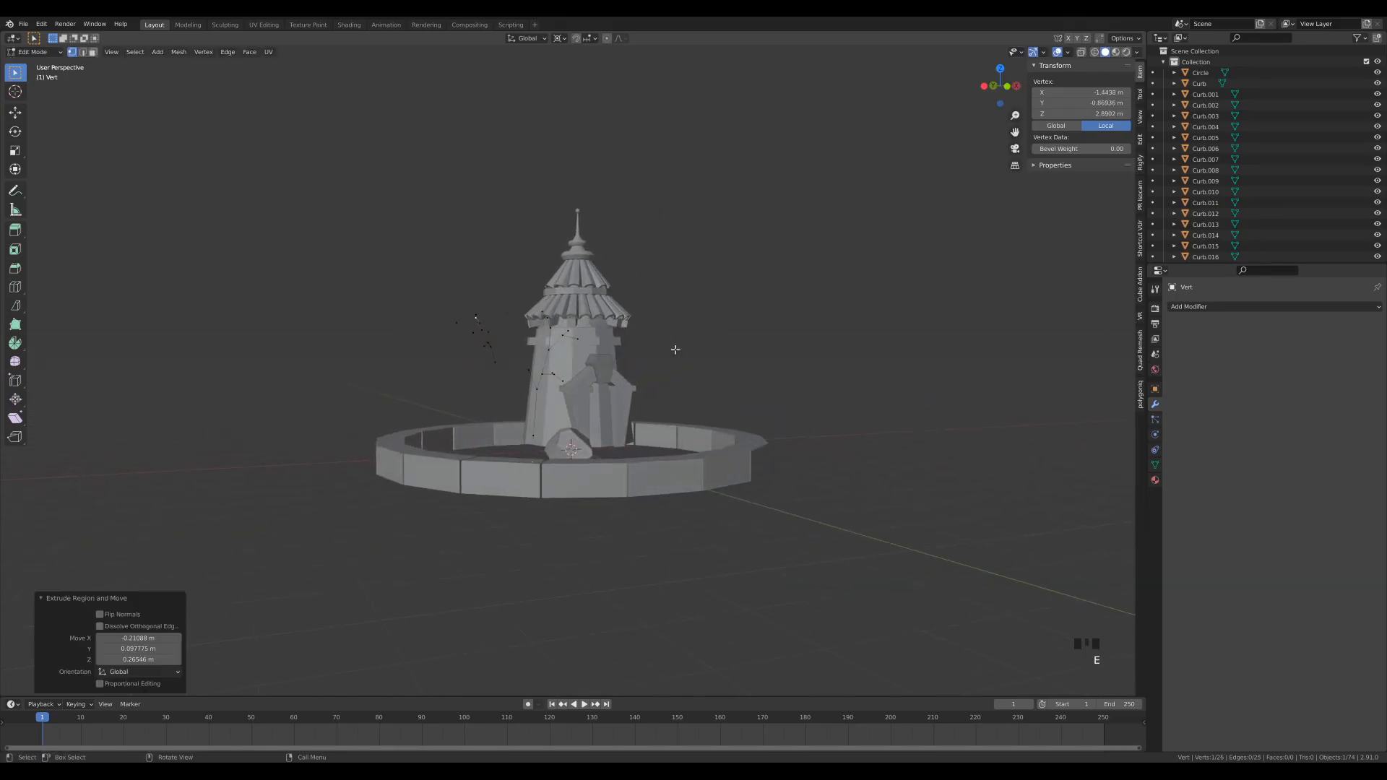
Step: Extend the new twig outward in further segments, the last about 0.4 m, and fork it with a twig about 0.43 m long
middle_click_drag(675, 348, 601, 330)
key("e")
left_click(585, 322)
key("e")
left_click(546, 310)
middle_click_drag(546, 311, 554, 370)
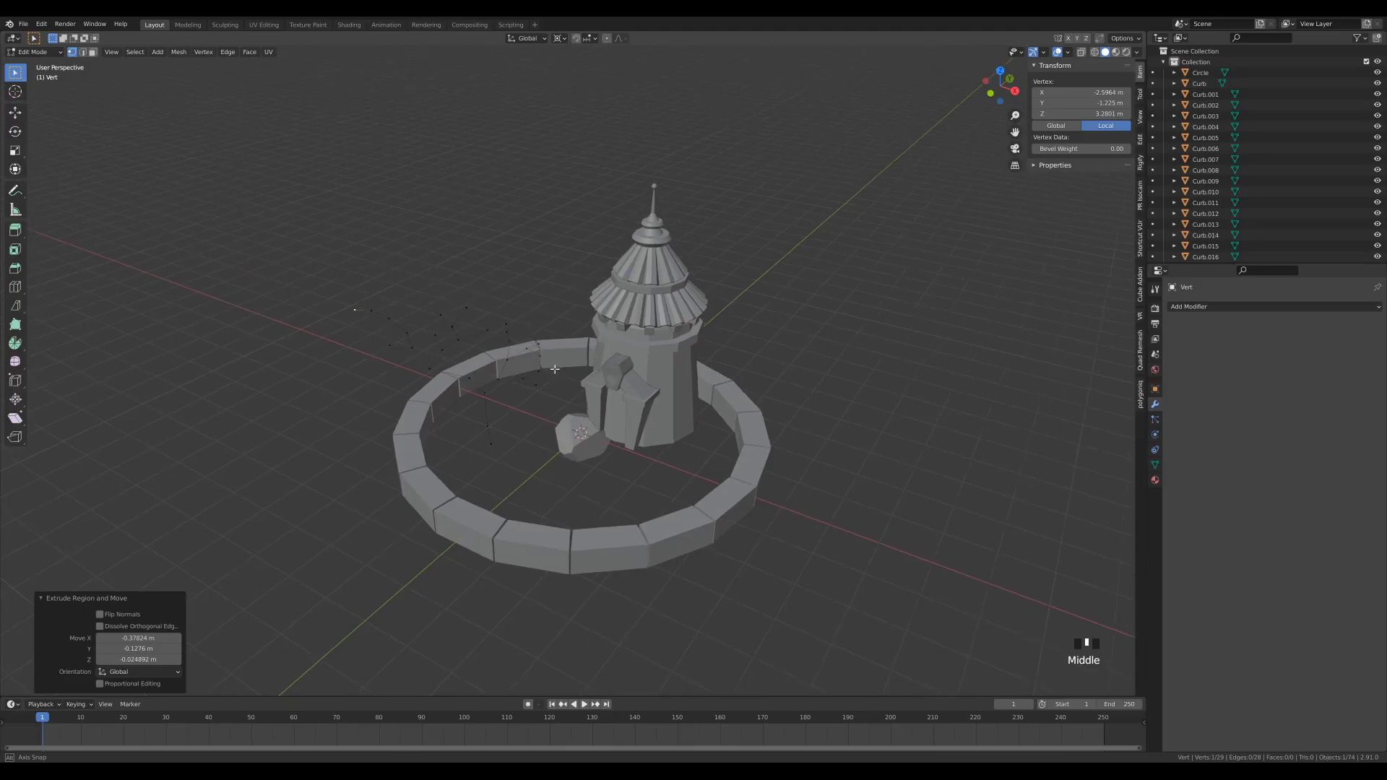
left_click(375, 309)
middle_click_drag(375, 309, 563, 279)
key("e")
left_click(403, 315)
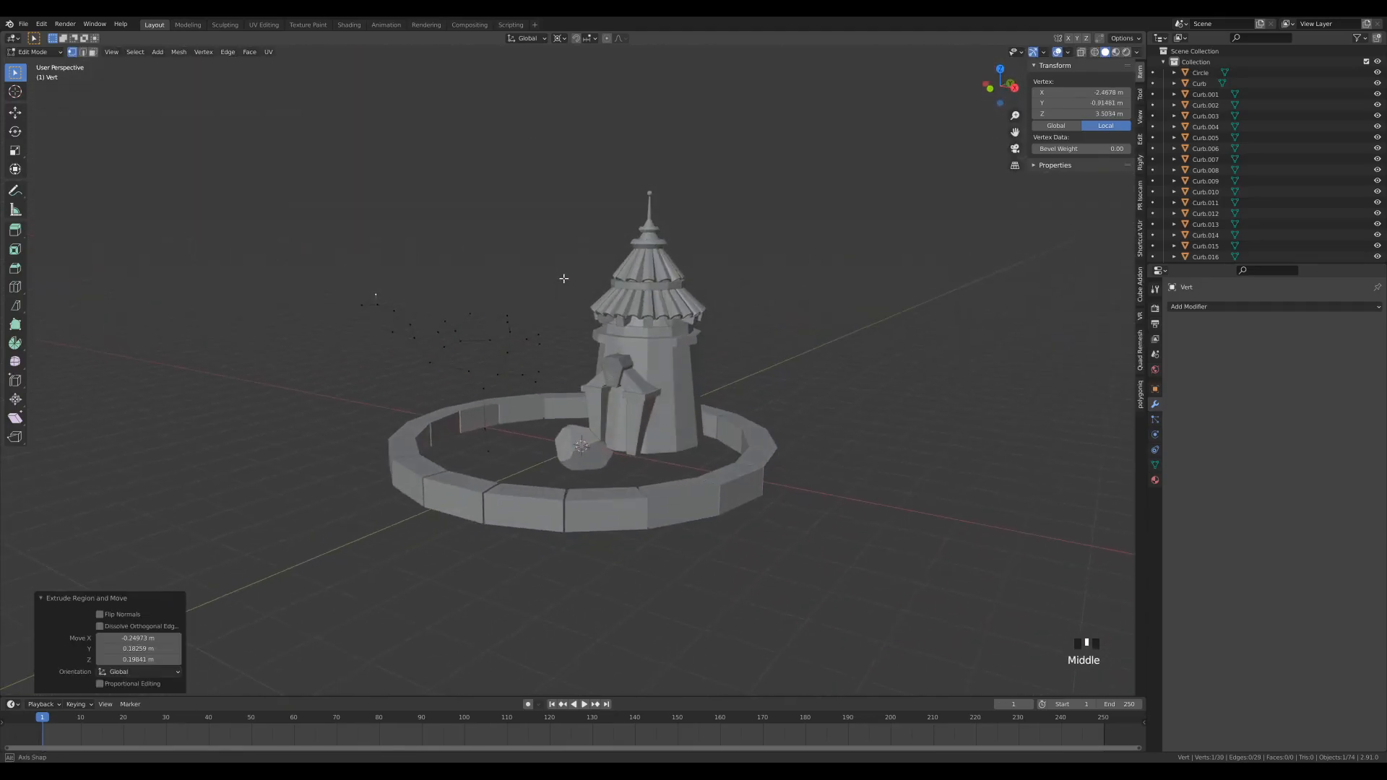
Step: Extrude one more branch upward from a joint of the outer branch and fork its end, making the last twig about 0.48 m long
left_click(414, 319)
mouse_move(482, 313)
middle_mouse_down()
mouse_move(505, 306)
mouse_move(456, 306)
middle_mouse_up()
key("e")
left_click(479, 289)
key("e")
left_click(513, 277)
key("e")
left_click(550, 274)
middle_click_drag(550, 275, 700, 326)
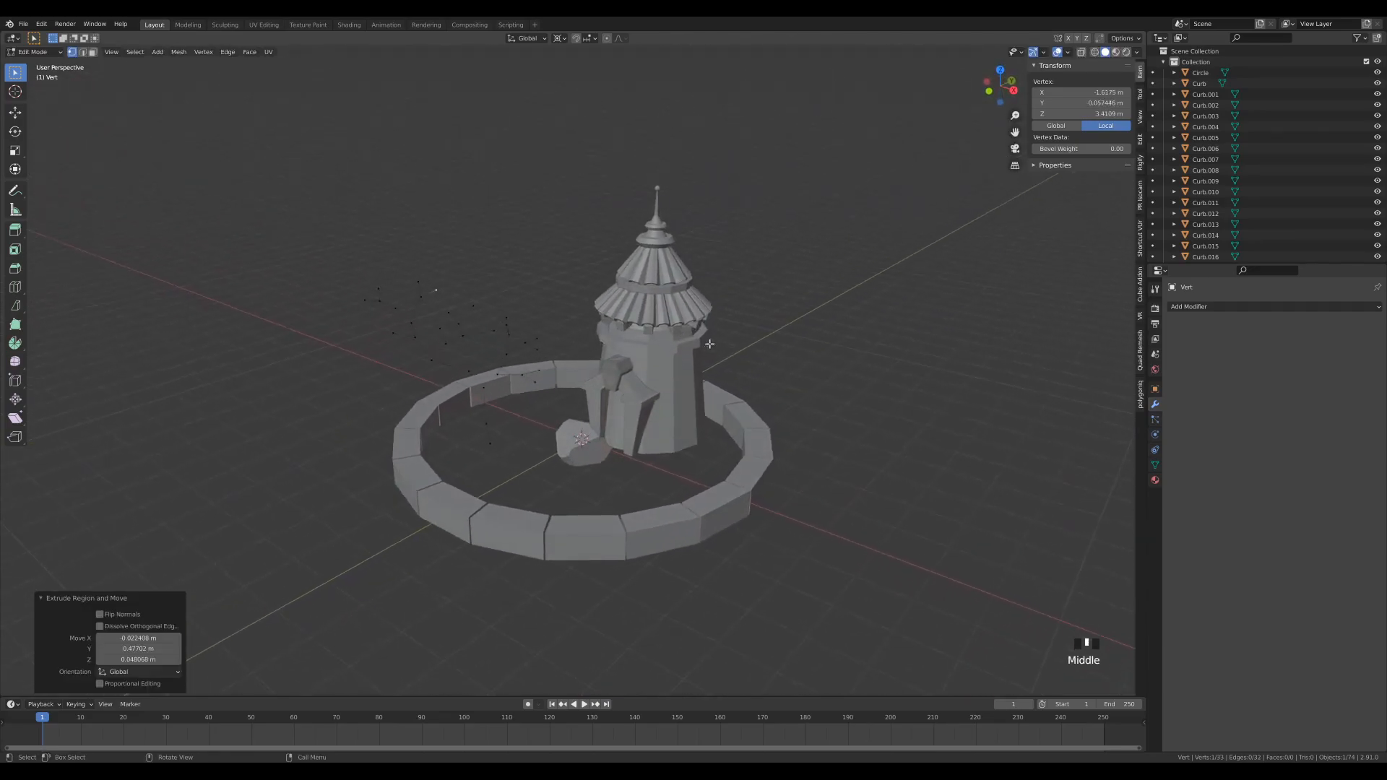
Step: Select the whole tree skeleton, return to Object Mode, and add a Skin modifier to it
key("a")
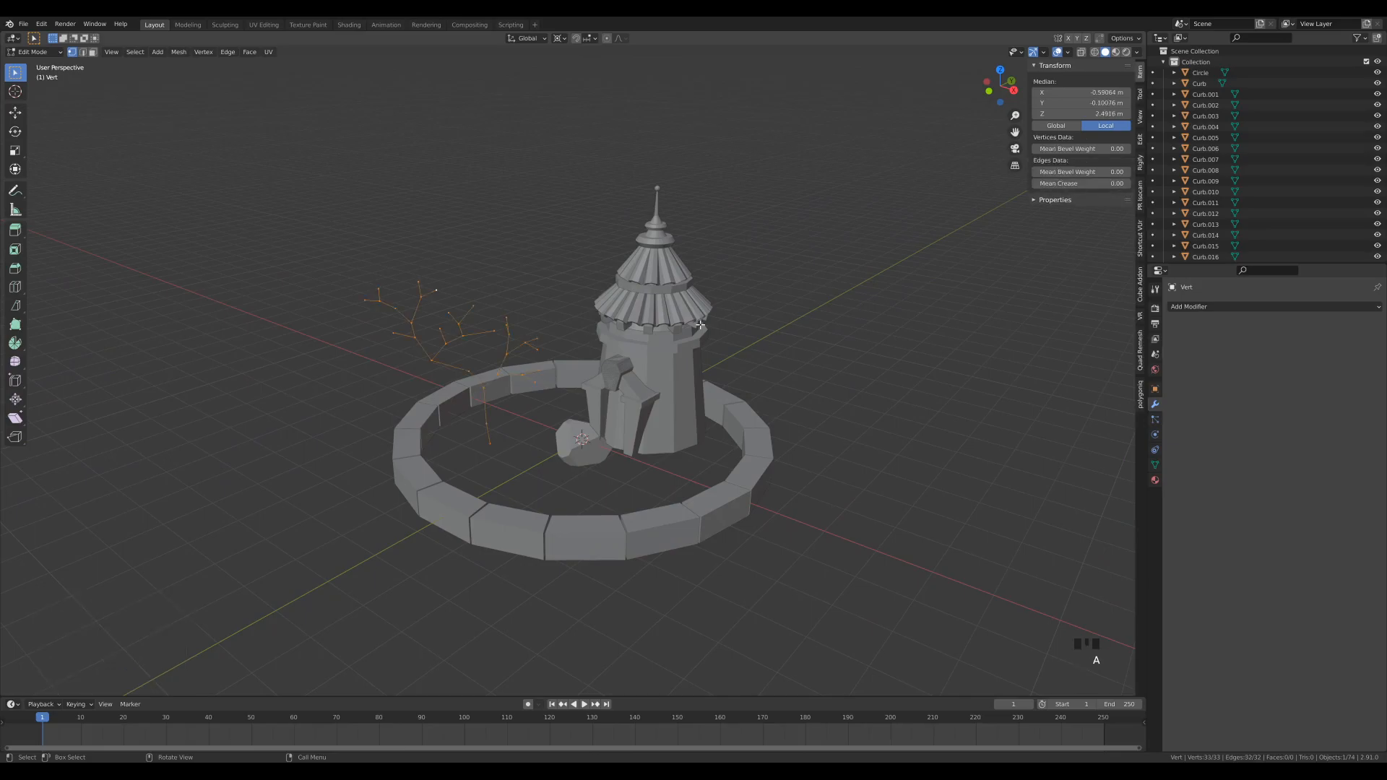
key("Tab")
scroll(656, 417, "down", 3)
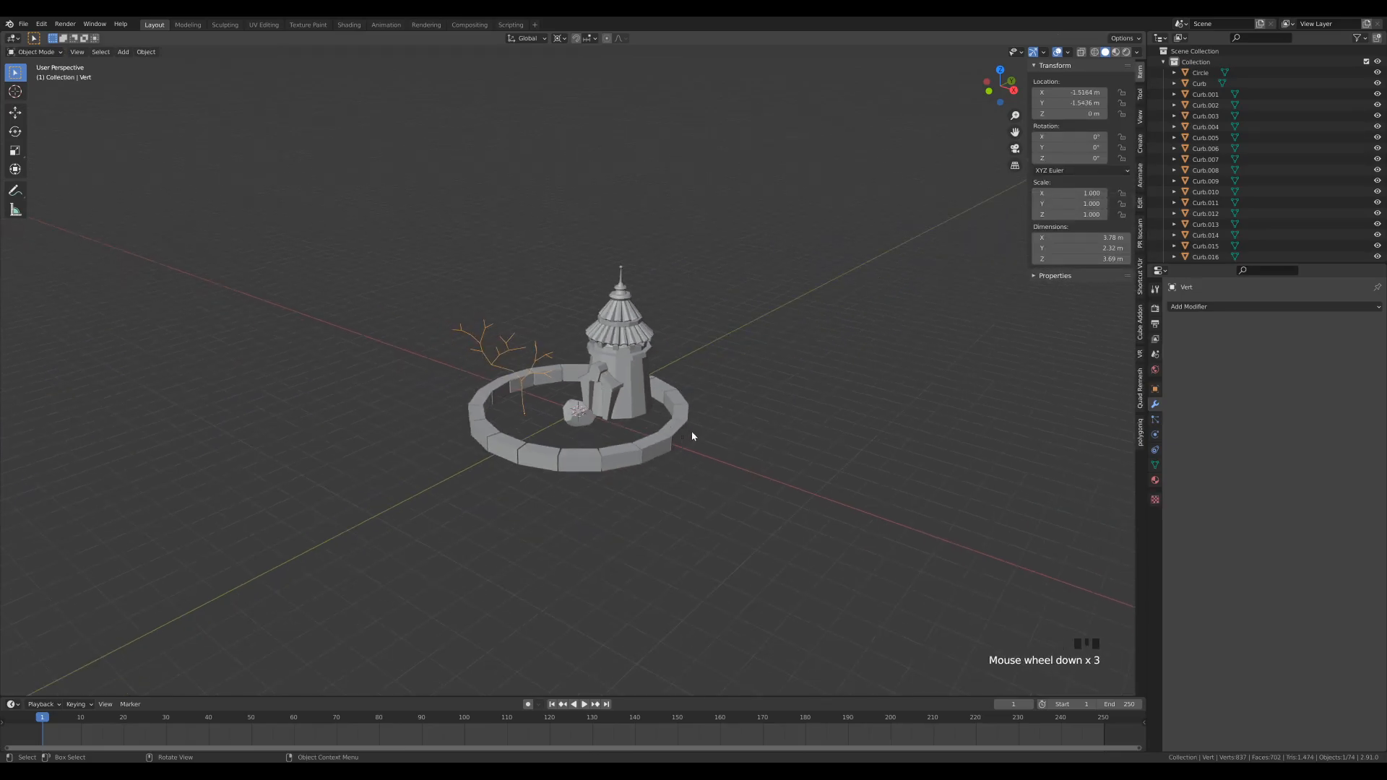
scroll(623, 431, "up", 4)
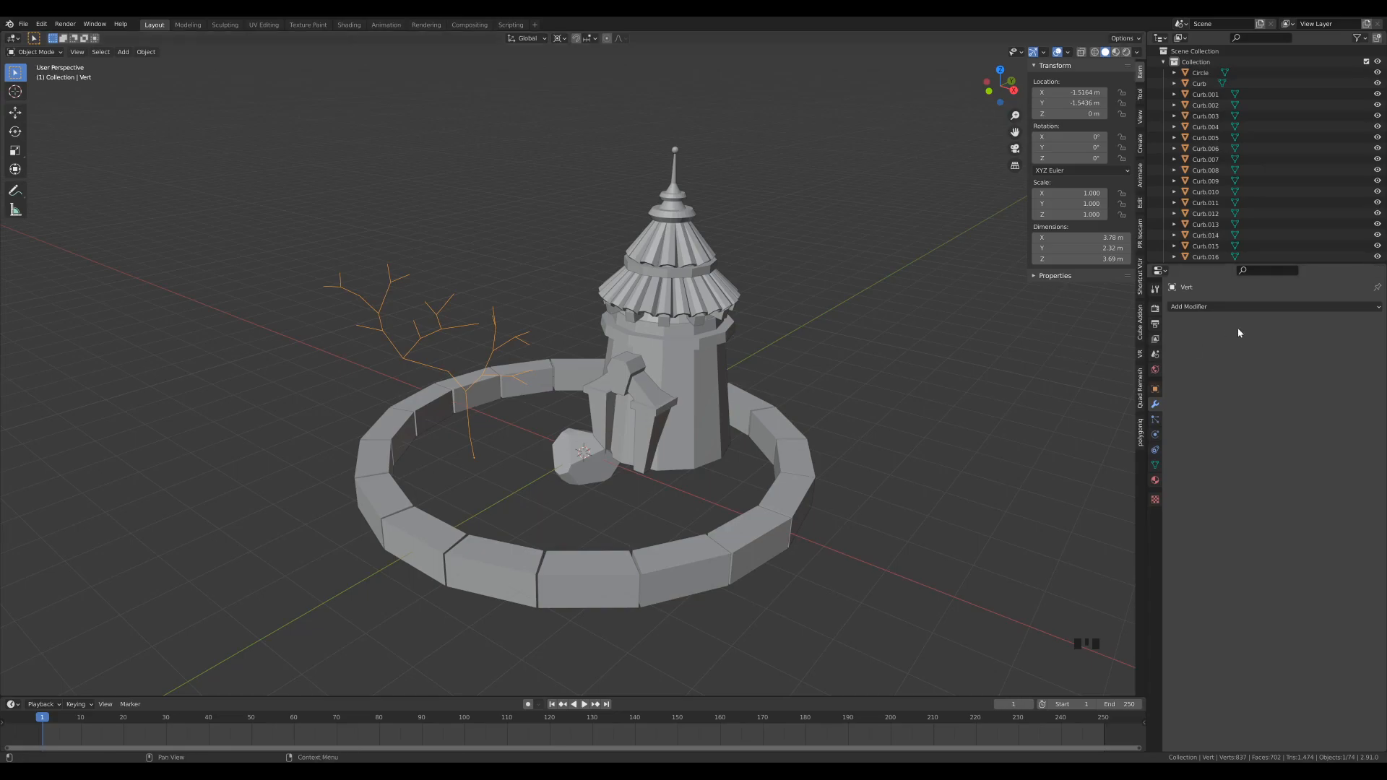
left_click(1193, 307)
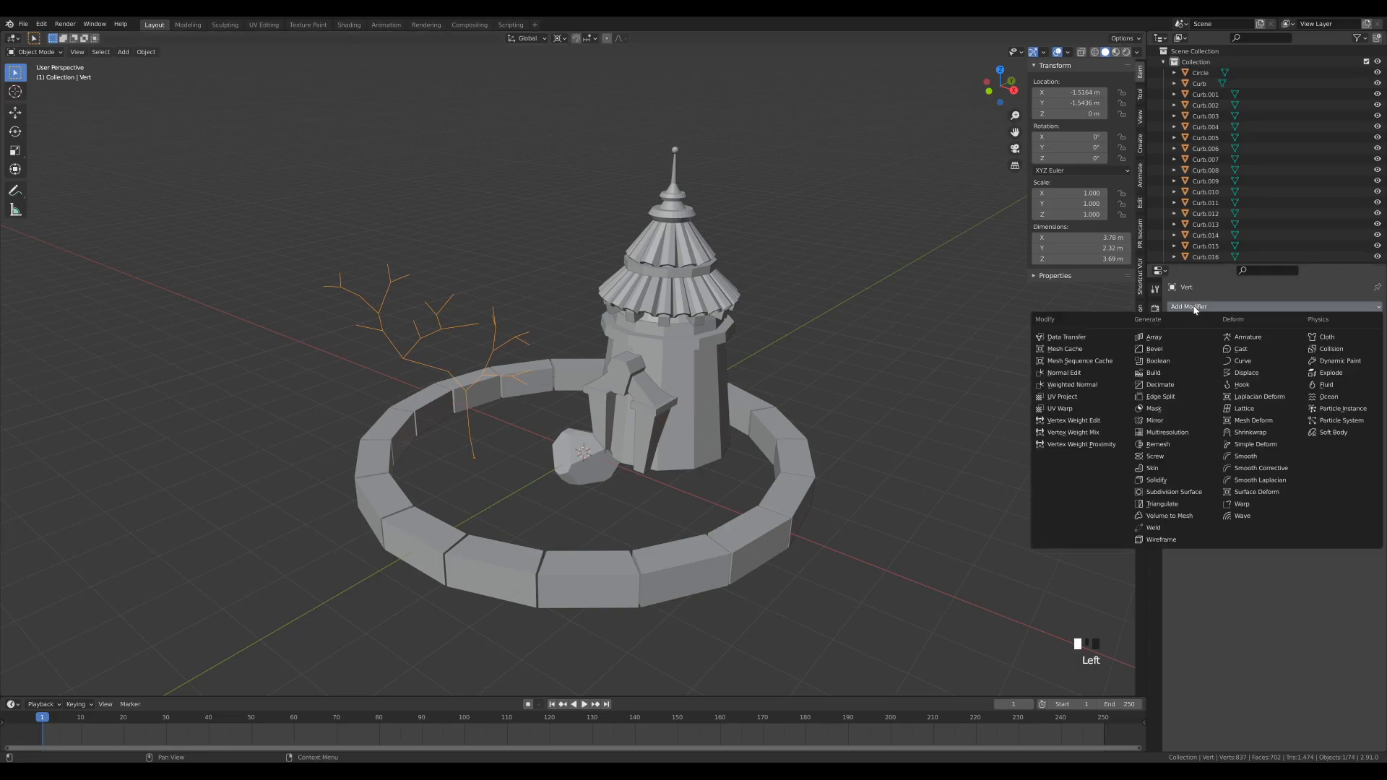
left_click(1176, 468)
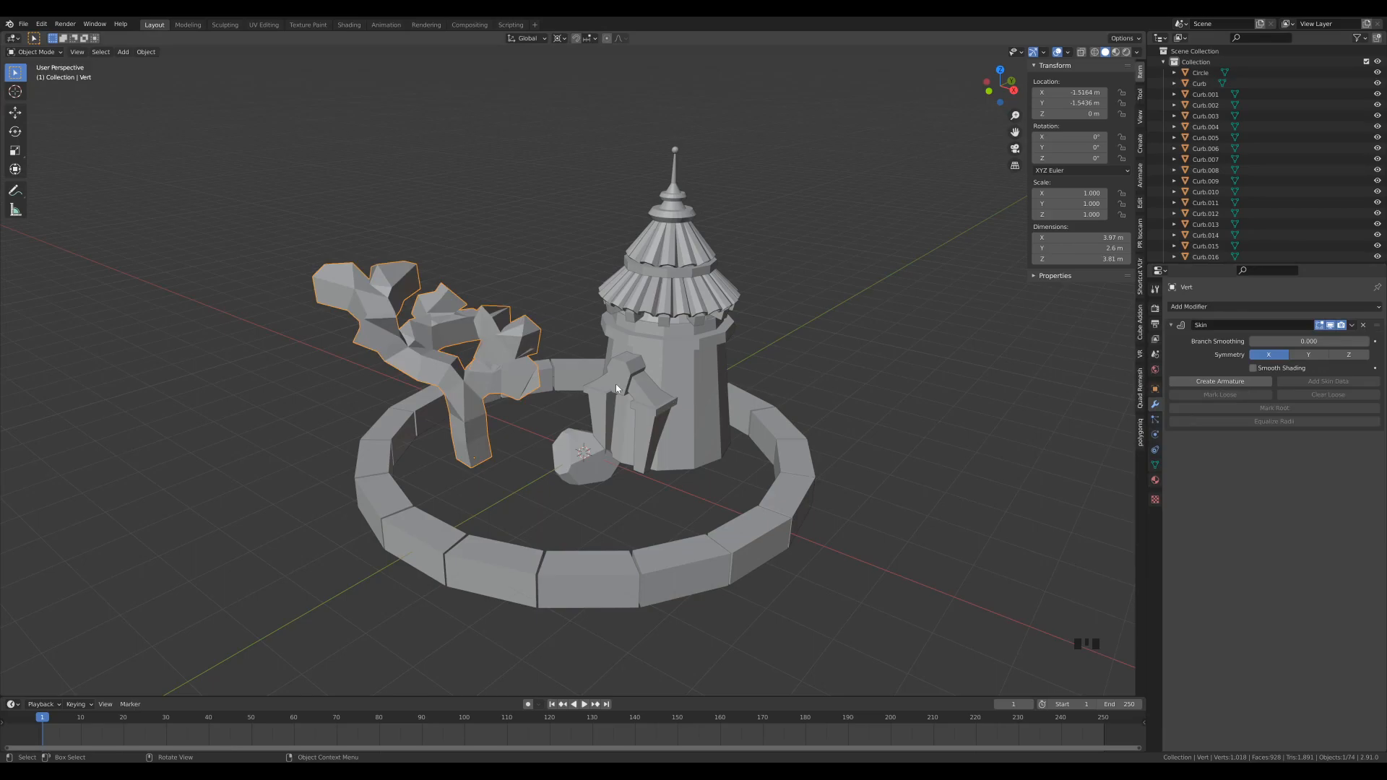
Step: Select the whole tree skeleton in Edit Mode and shrink its skin radius to about 0.032
key("Tab")
key("a")
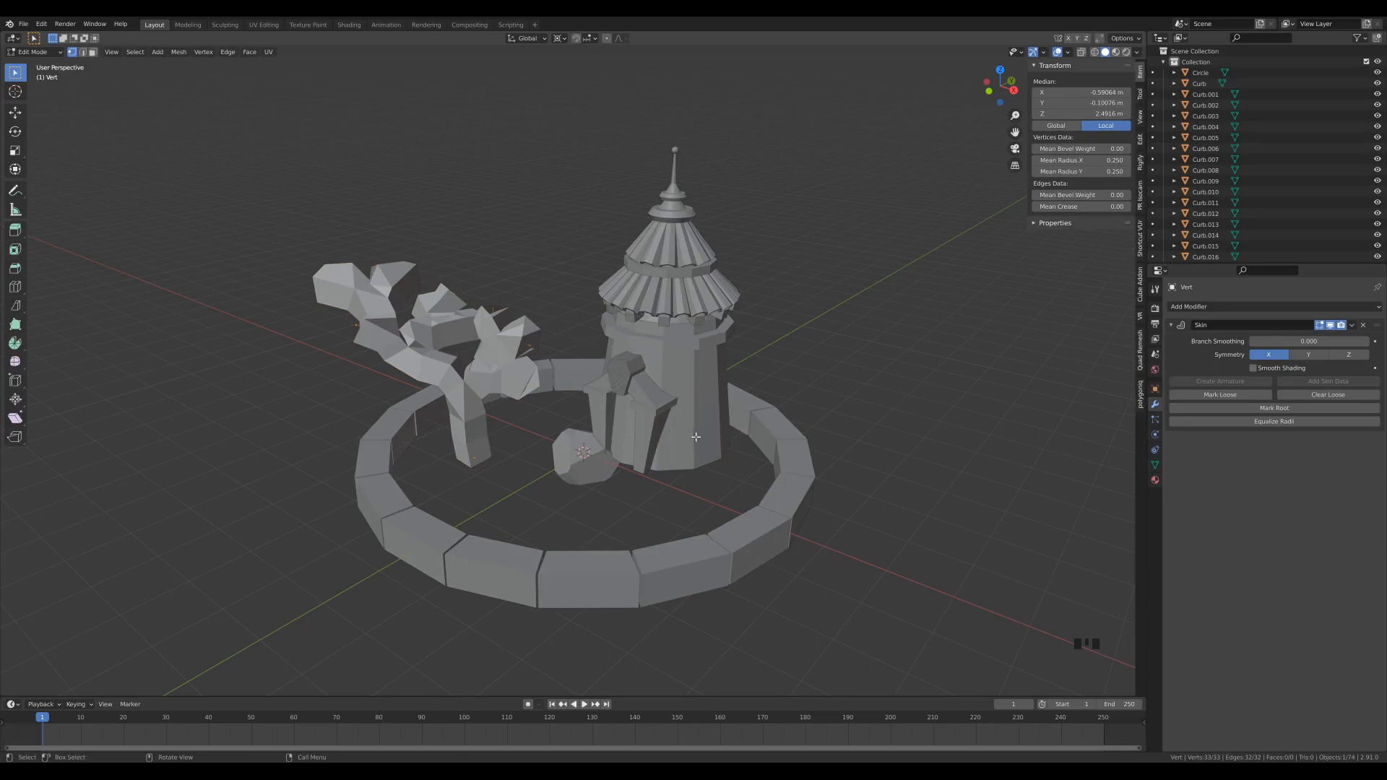
key("ctrl+a")
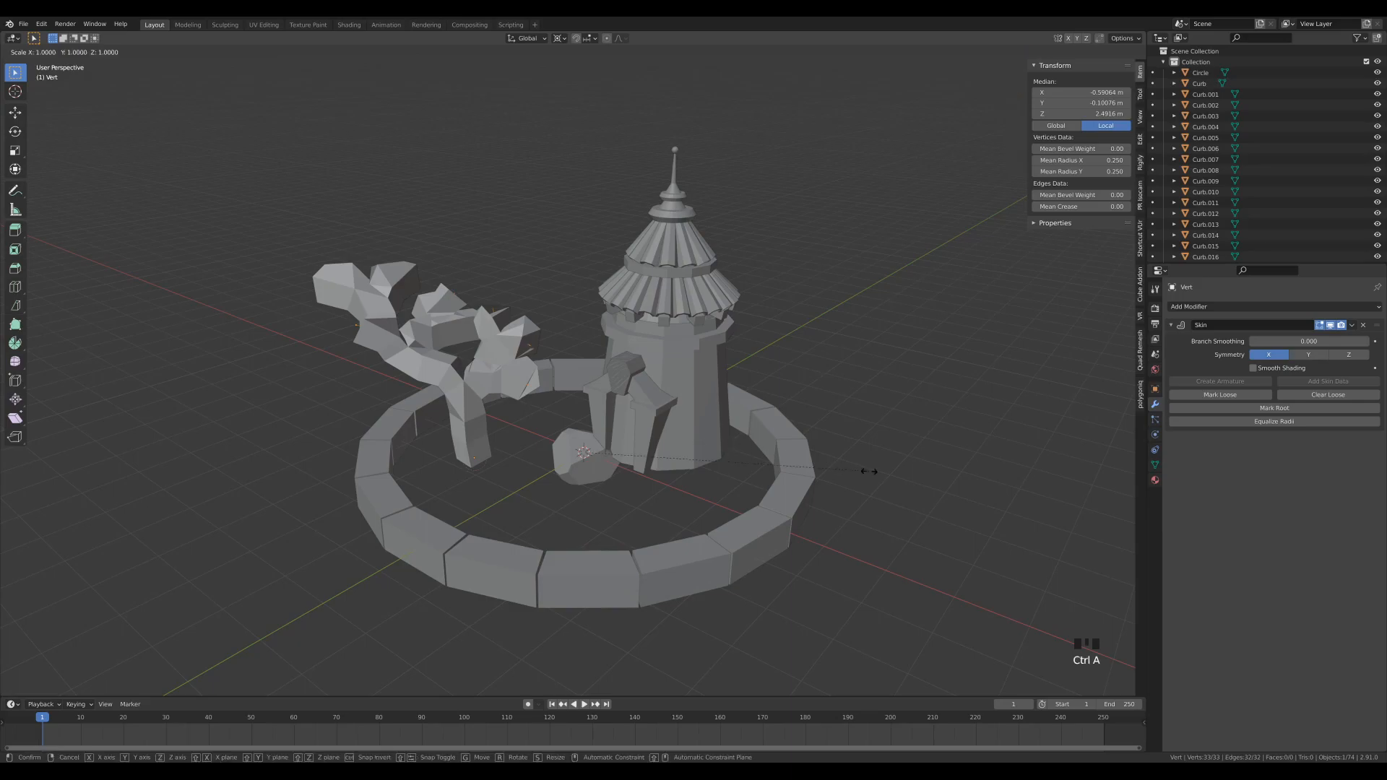
left_click(822, 452)
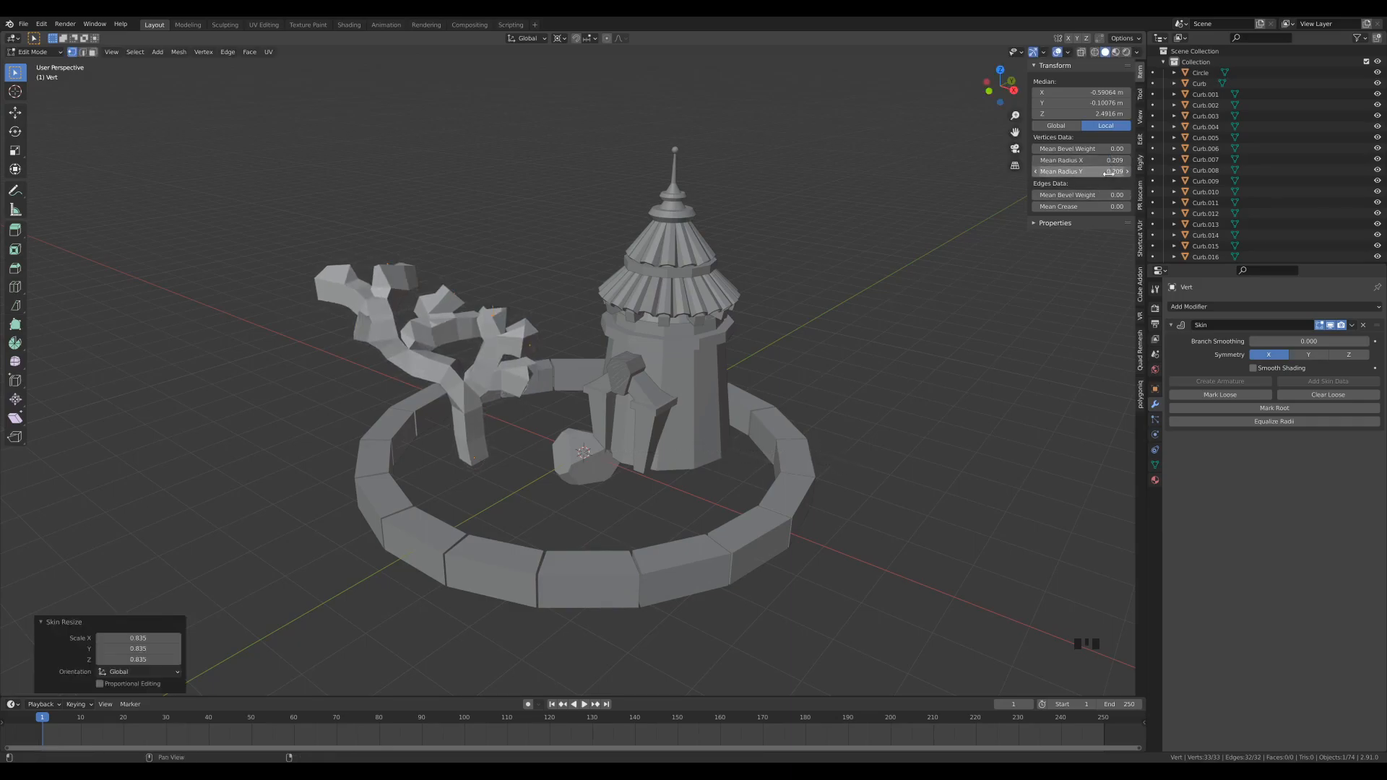
key("ctrl+a")
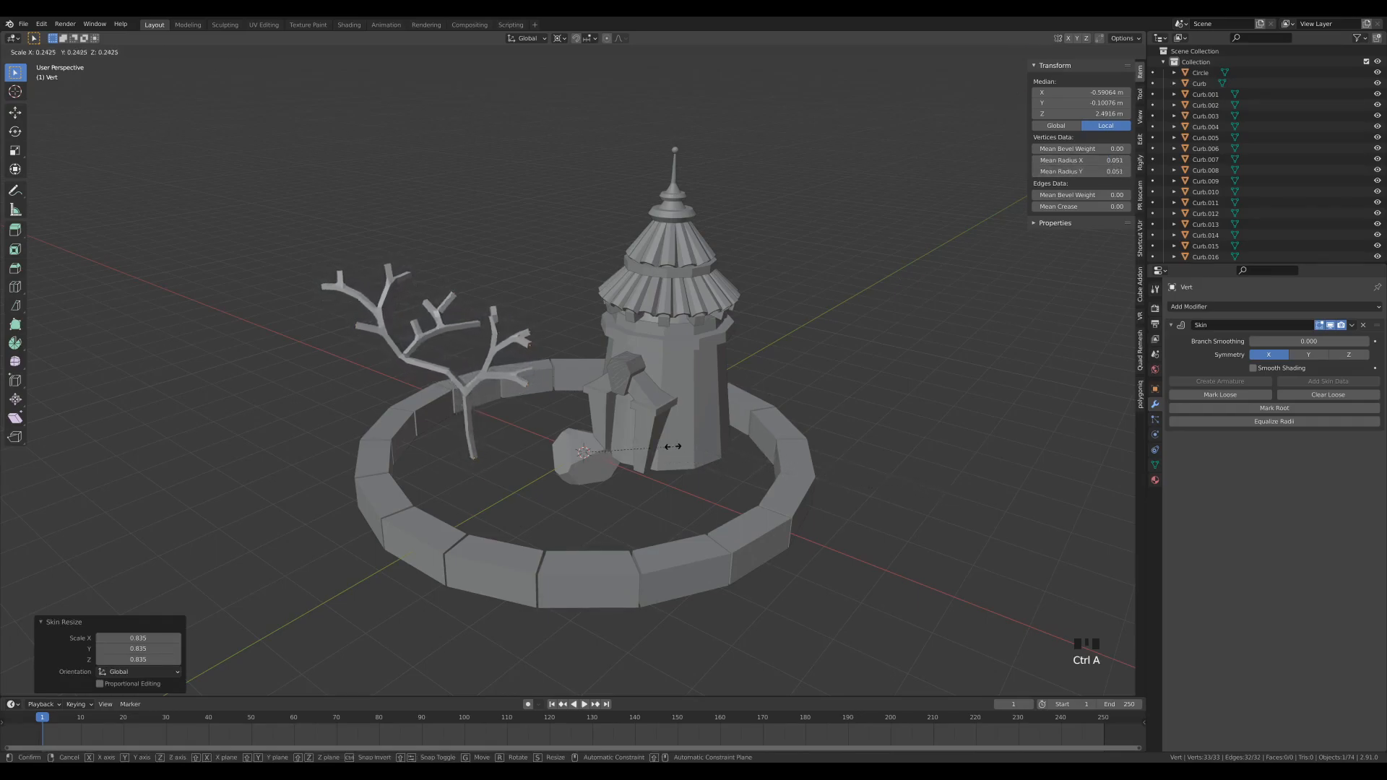
left_click(645, 413)
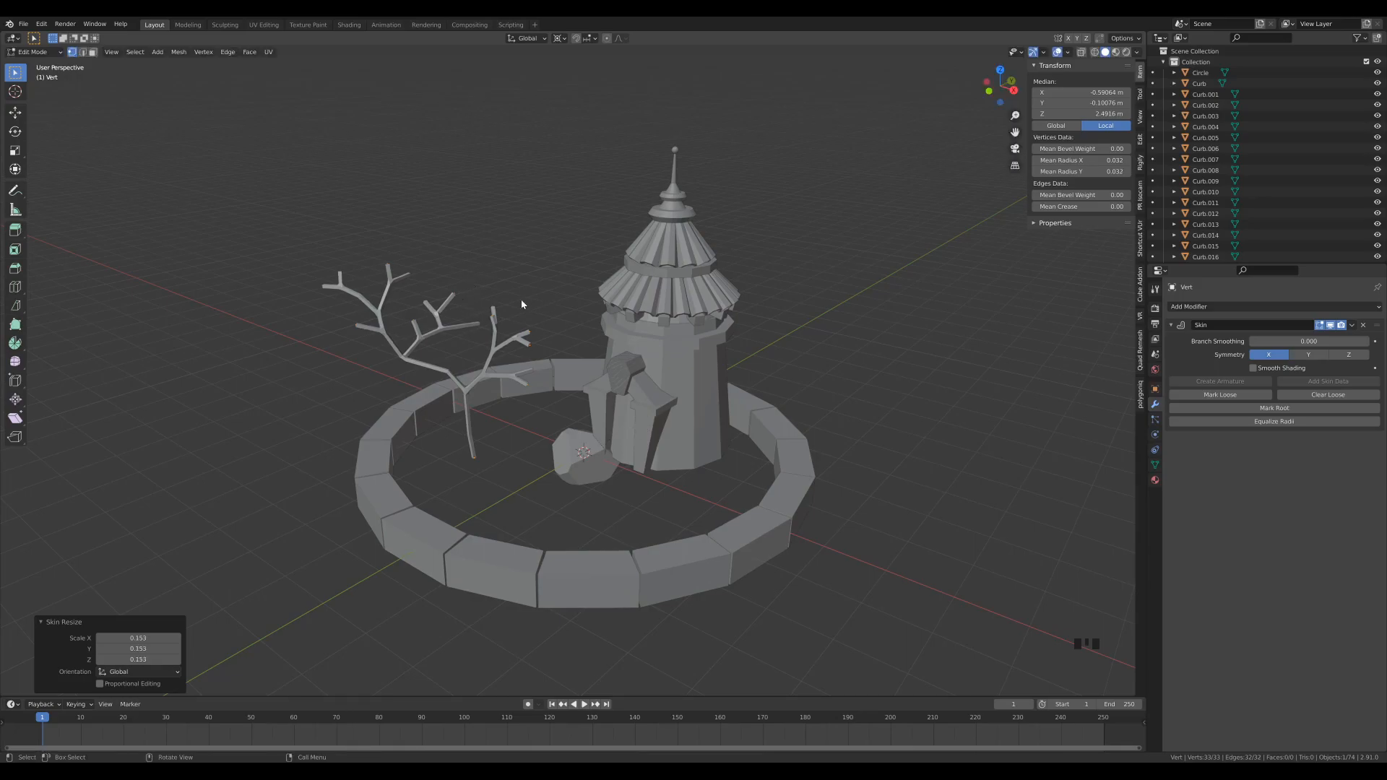
Step: With X-ray view on, select the trunk and inner branch joints and enlarge their skin radius to about 0.061
key("z")
left_click(519, 379)
scroll(429, 431, "up", 3)
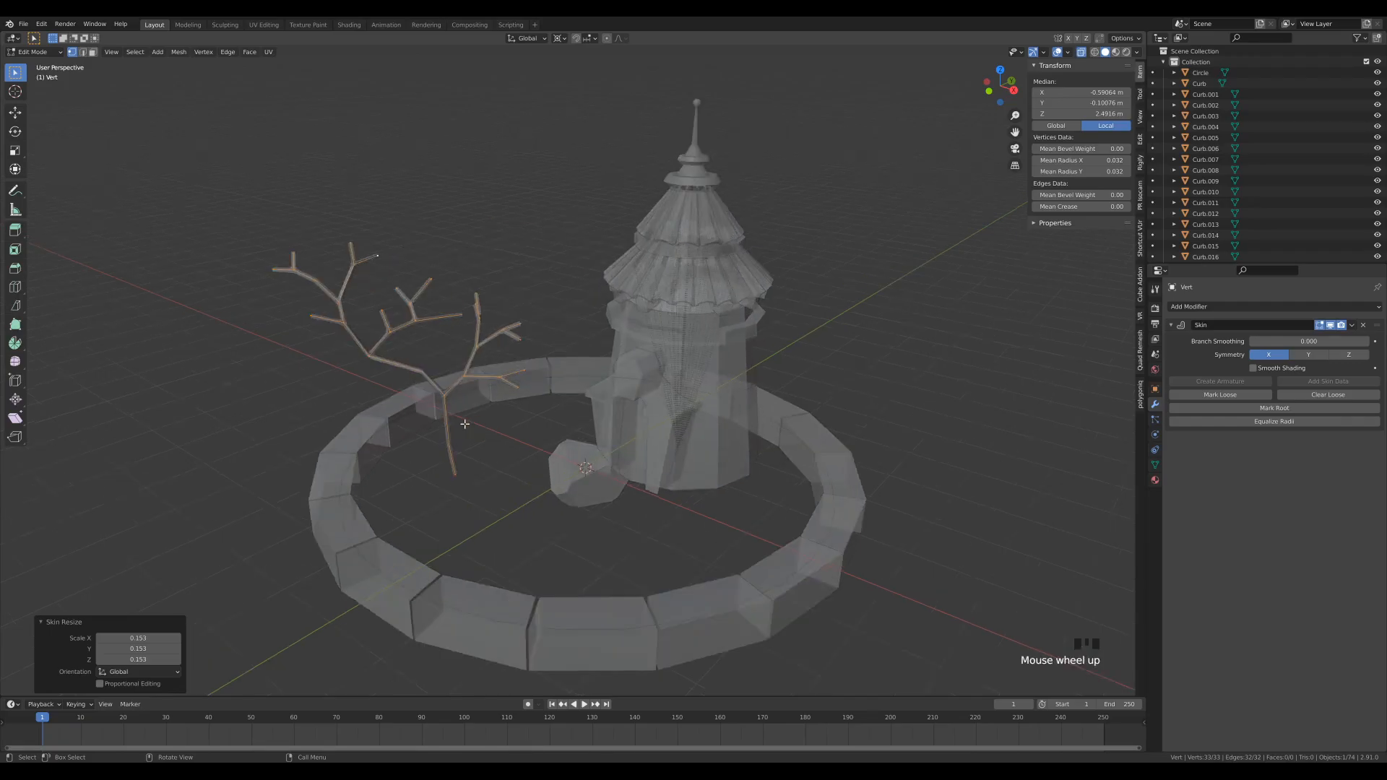
scroll(420, 432, "down", 1)
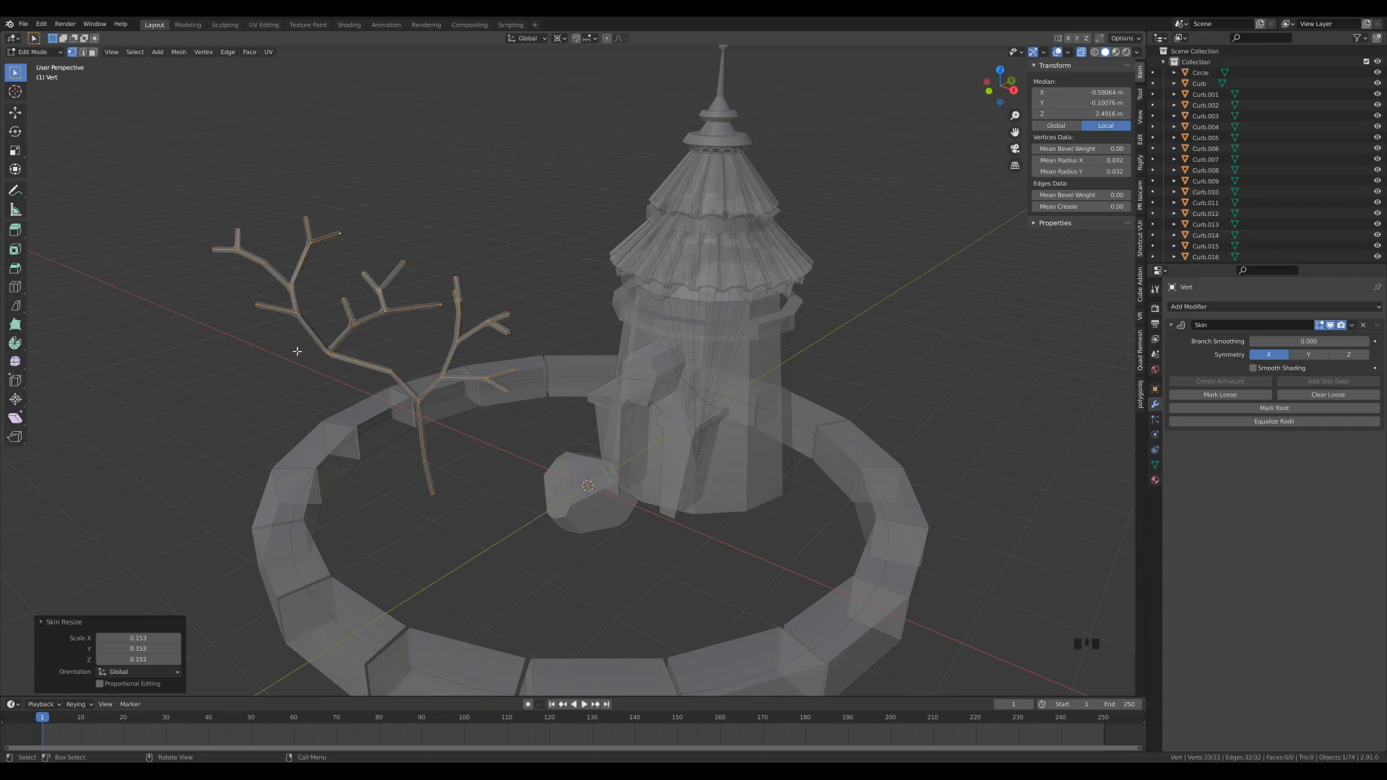
left_click(350, 342, "shift")
left_click(350, 320, "shift")
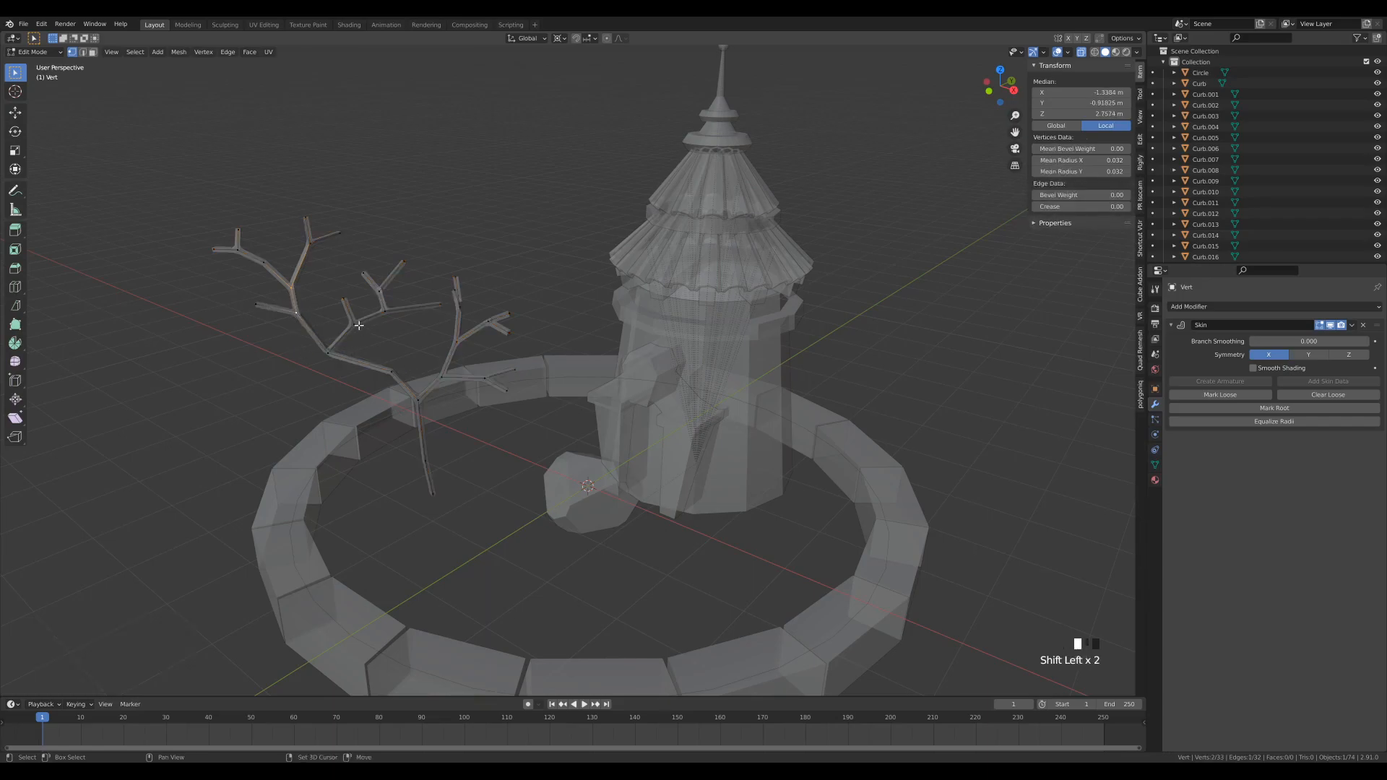
left_click(384, 309, "shift")
left_click(459, 338, "shift")
left_click(455, 354, "shift")
left_click(442, 377, "shift")
left_click(394, 371, "shift")
left_click(418, 399, "shift")
left_click(473, 378, "shift")
left_click(506, 371, "shift")
left_click(425, 459, "shift")
left_click(432, 493, "shift")
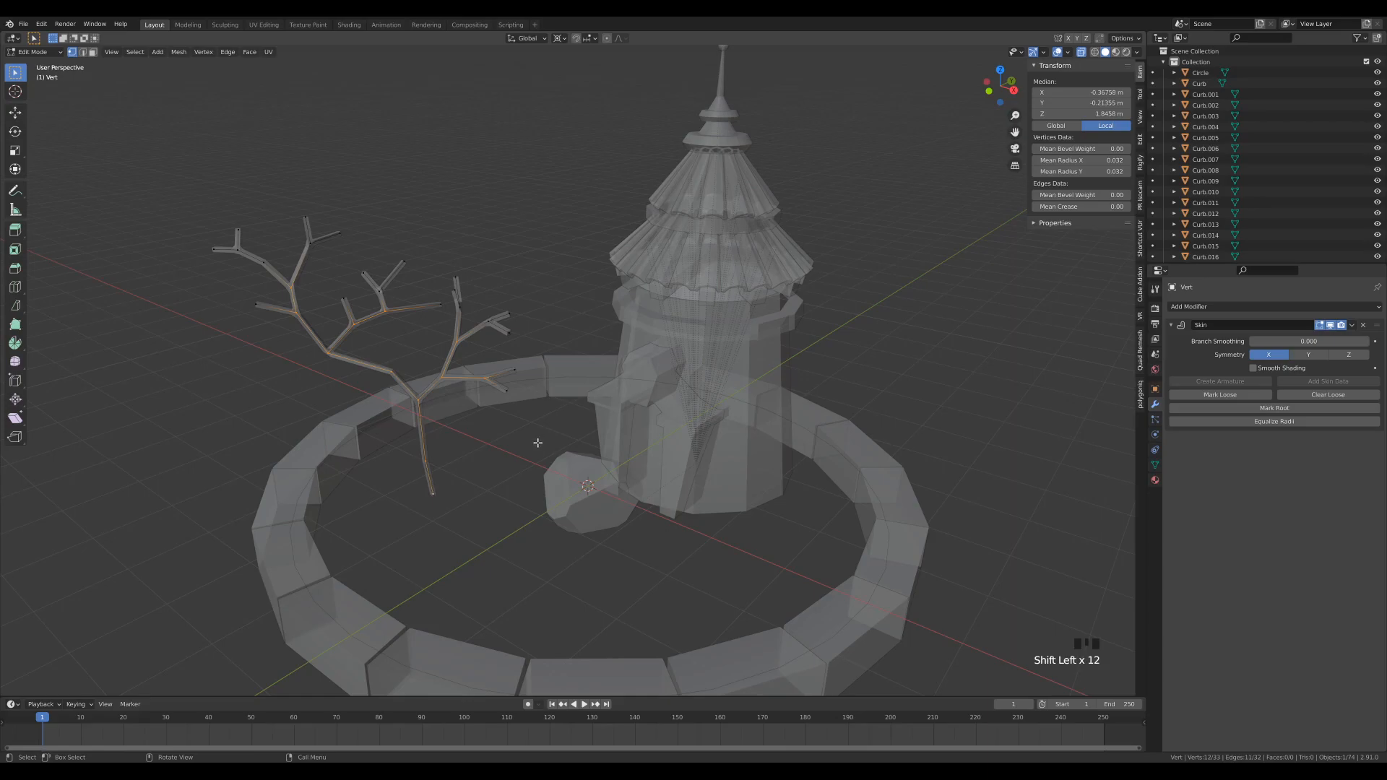
key("ctrl+a")
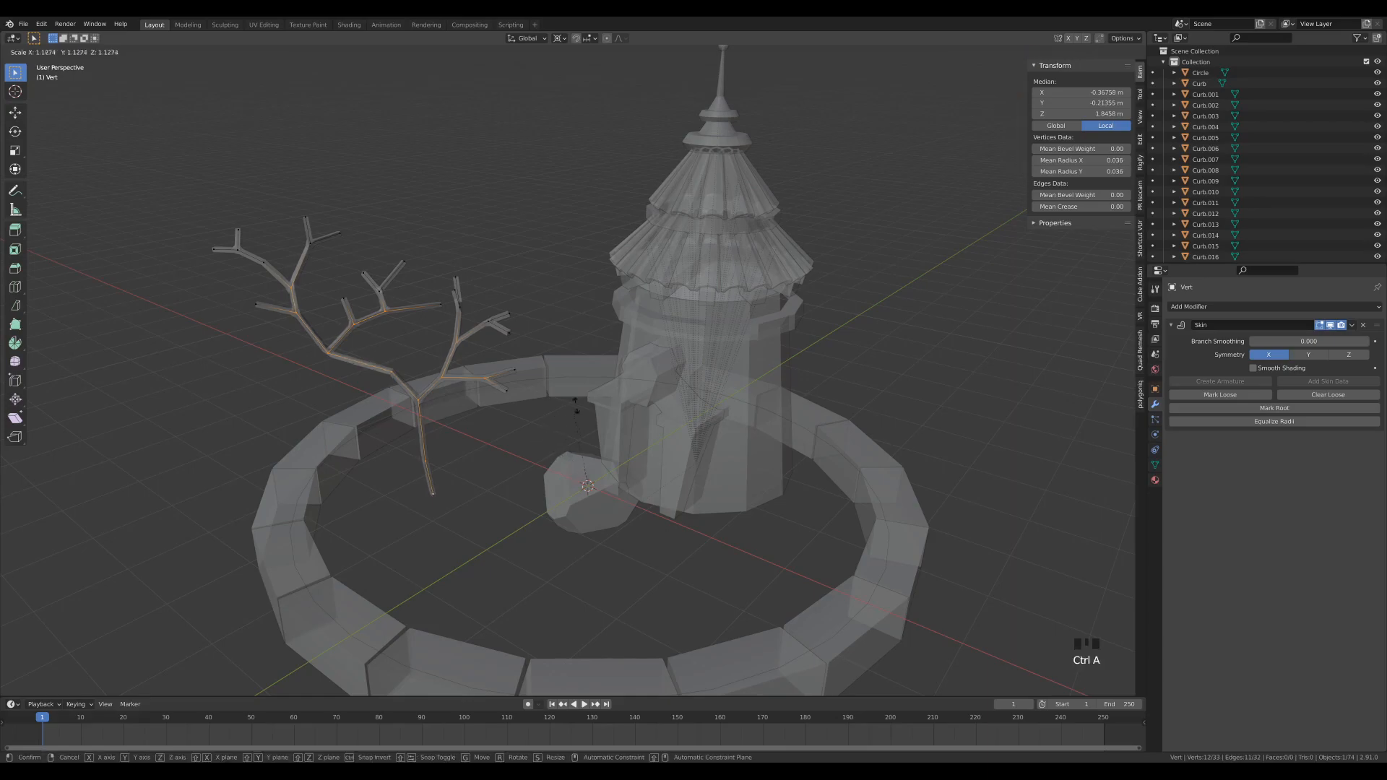
left_click(562, 413)
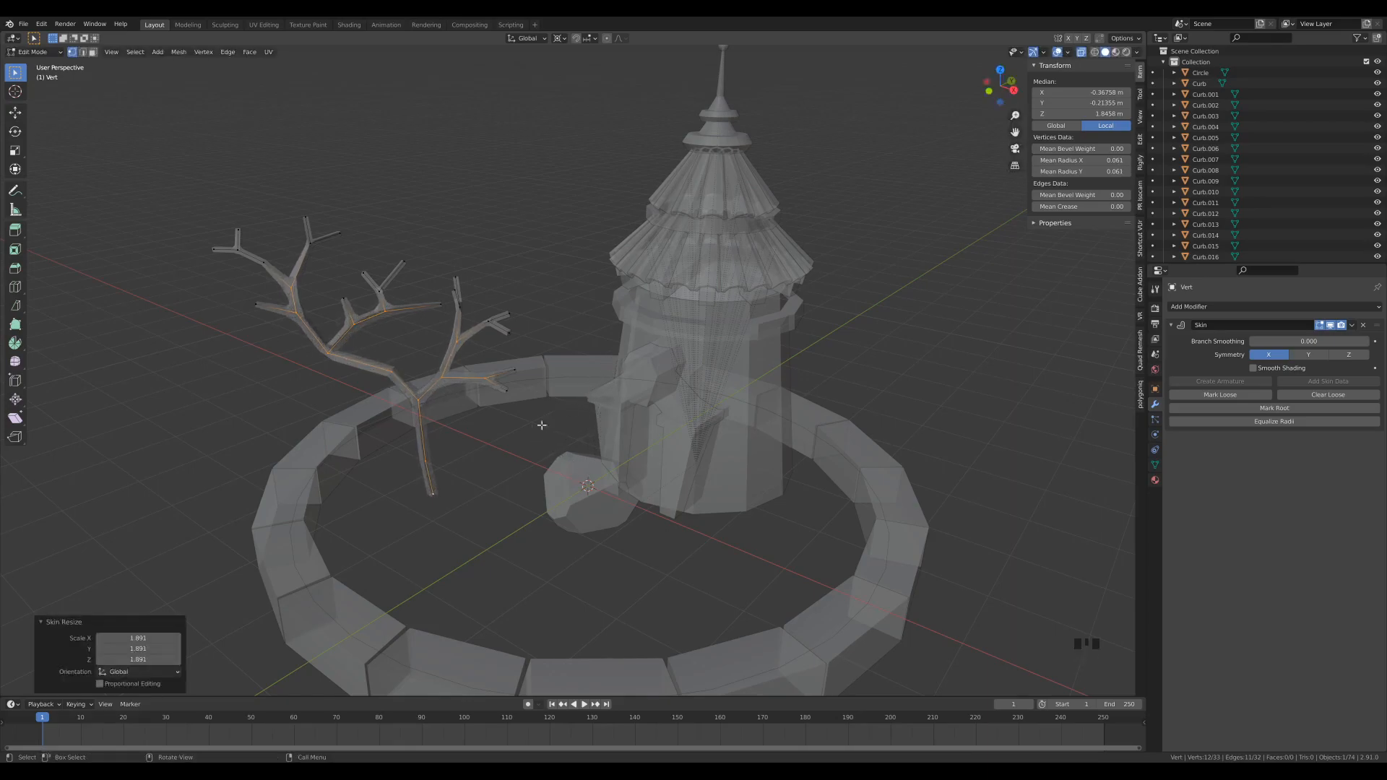
Step: Set the pivot point to Median Point and reduce the selected joints' skin radius to about 0.051
key("period")
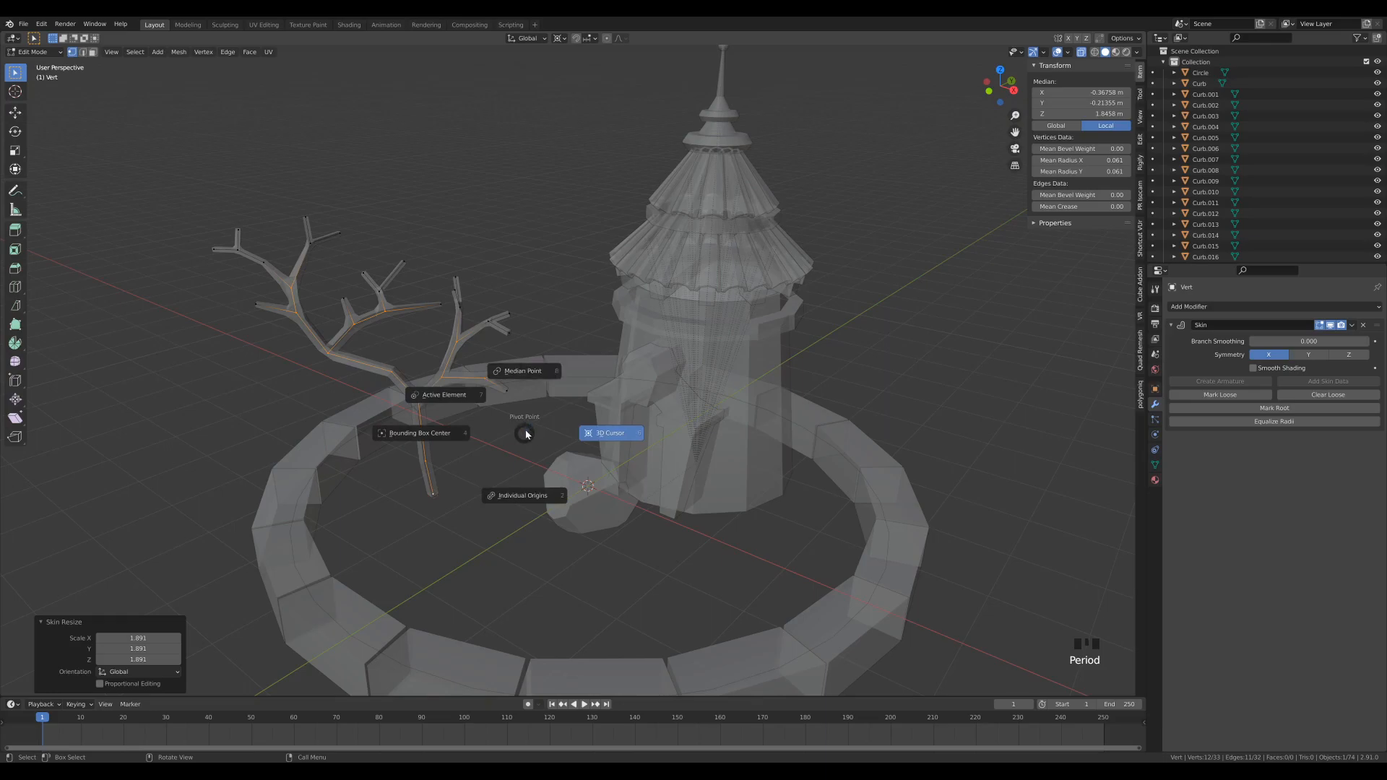
left_click(529, 373)
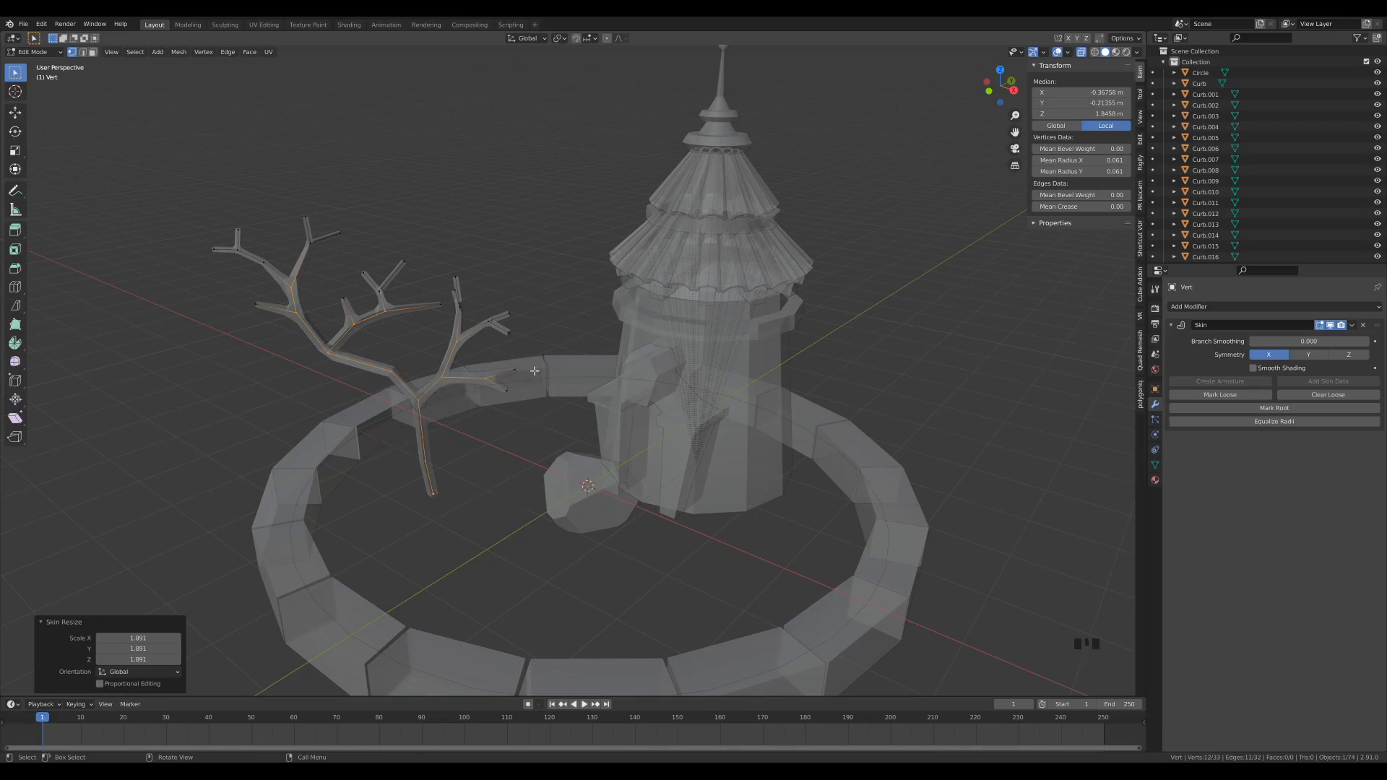
key("ctrl+a")
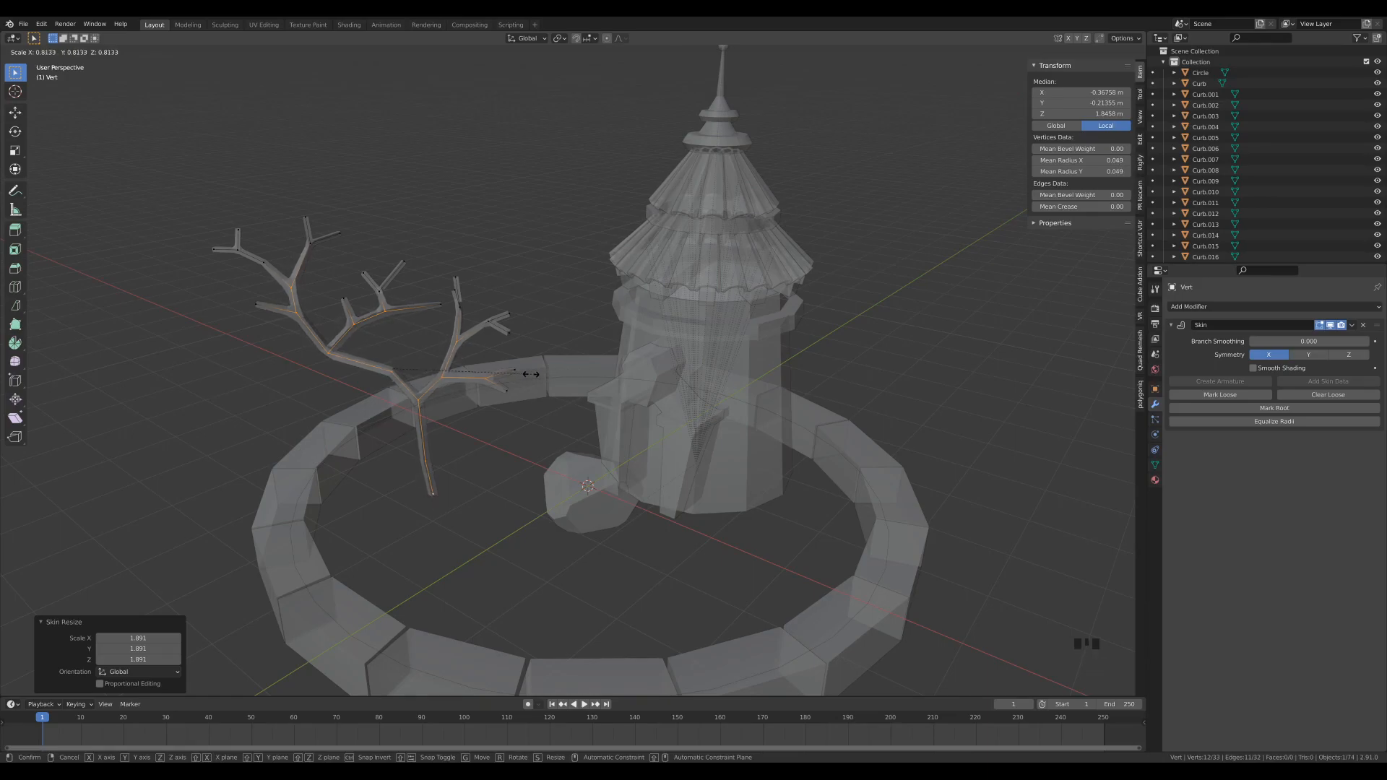
left_click(535, 372)
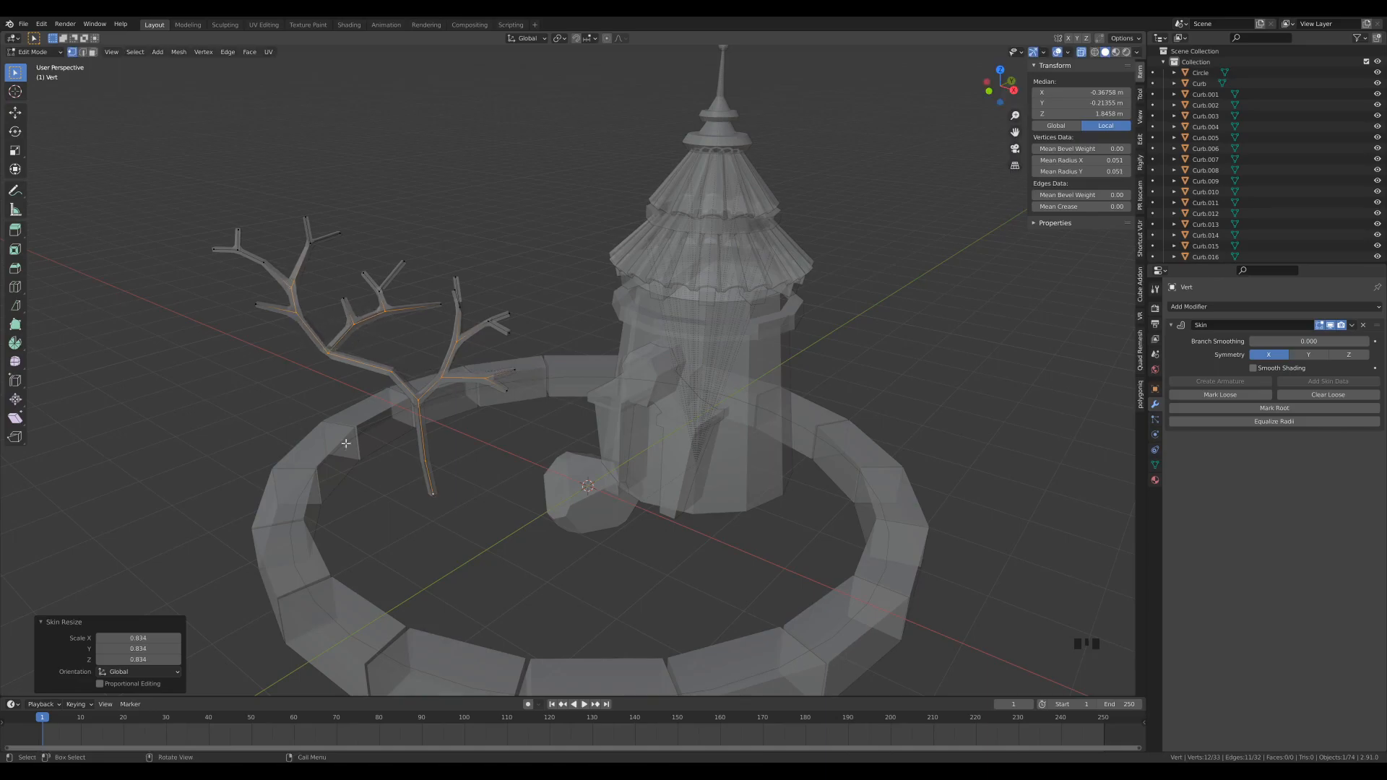
Step: Select the trunk and main branch joints around the fork and thicken their skin radius to about 0.106
left_click(408, 440)
left_click(441, 375, "shift")
left_click(418, 400, "shift")
left_click(425, 461, "shift")
left_click(432, 494, "shift")
left_click(441, 497, "shift")
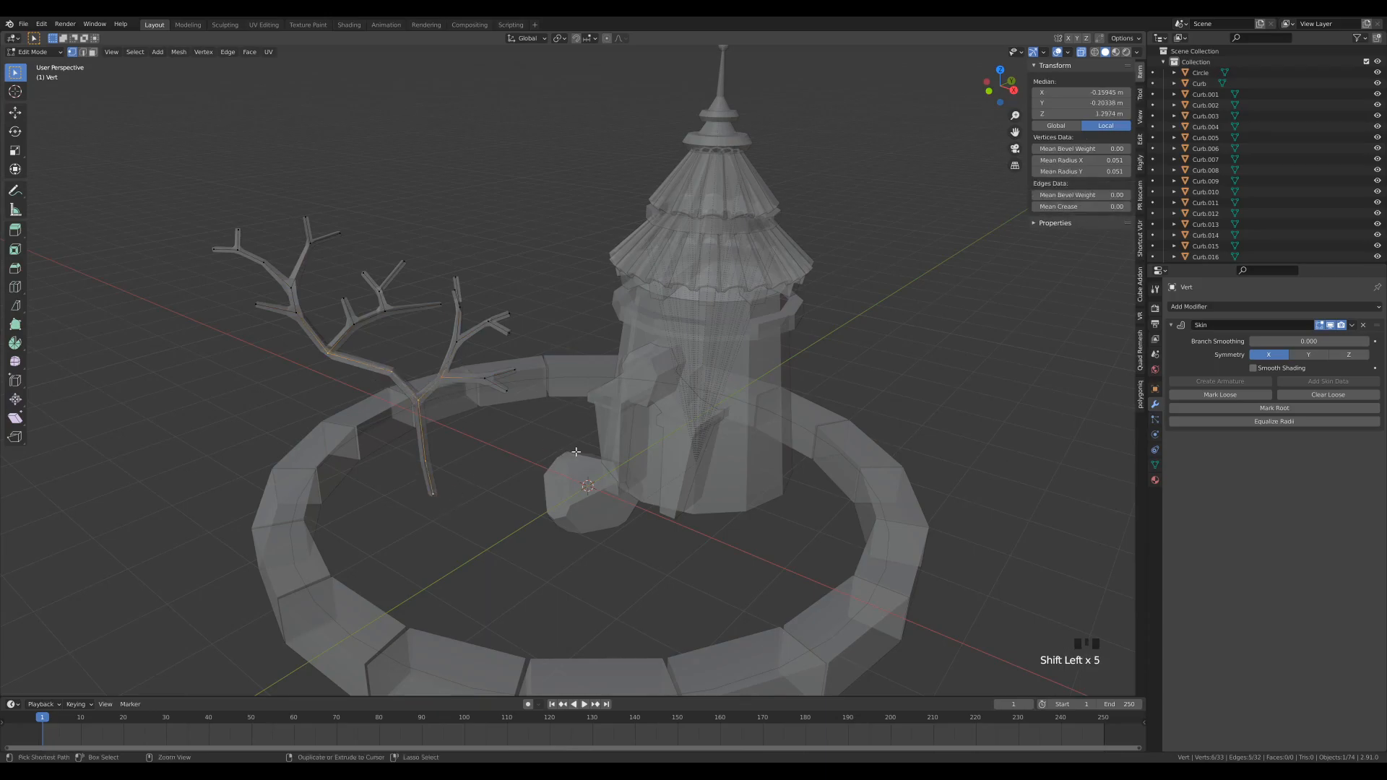
key("ctrl+a")
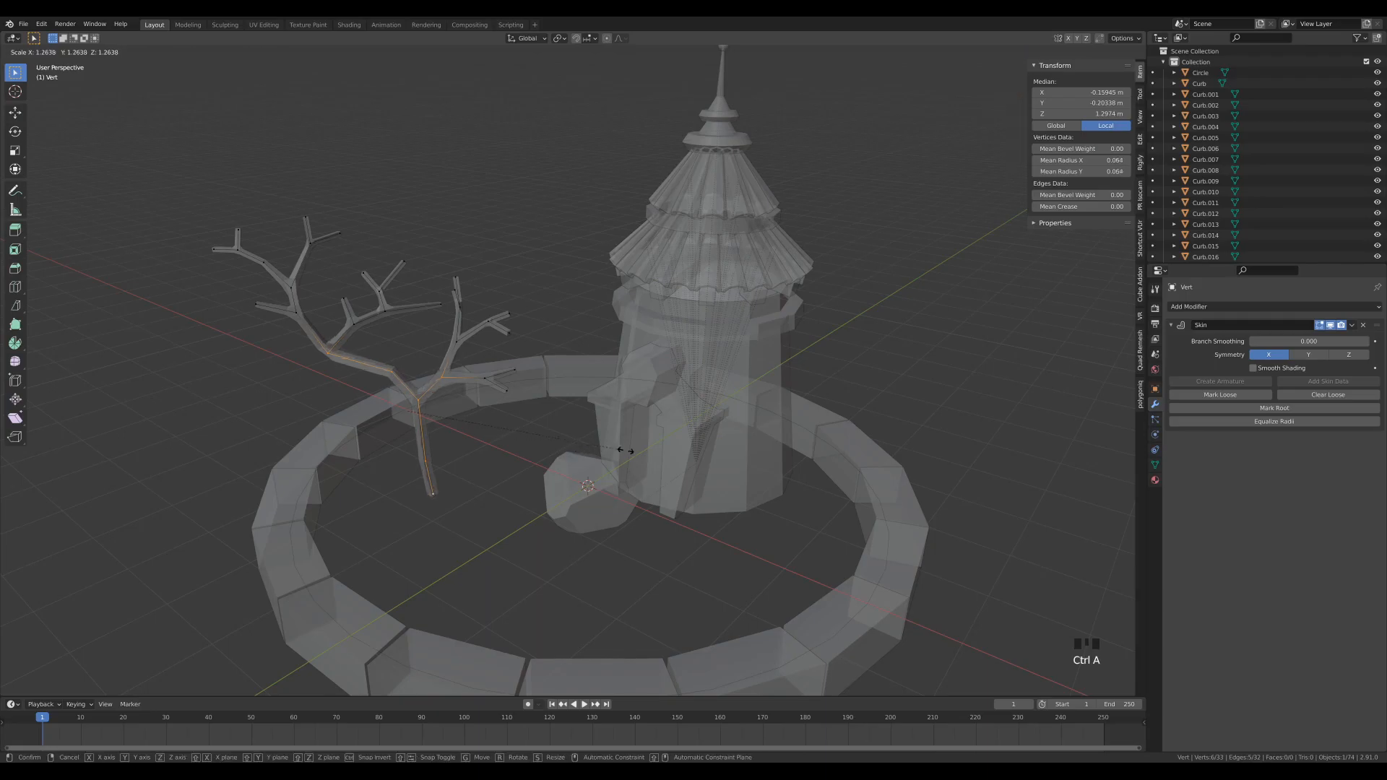
left_click(767, 455)
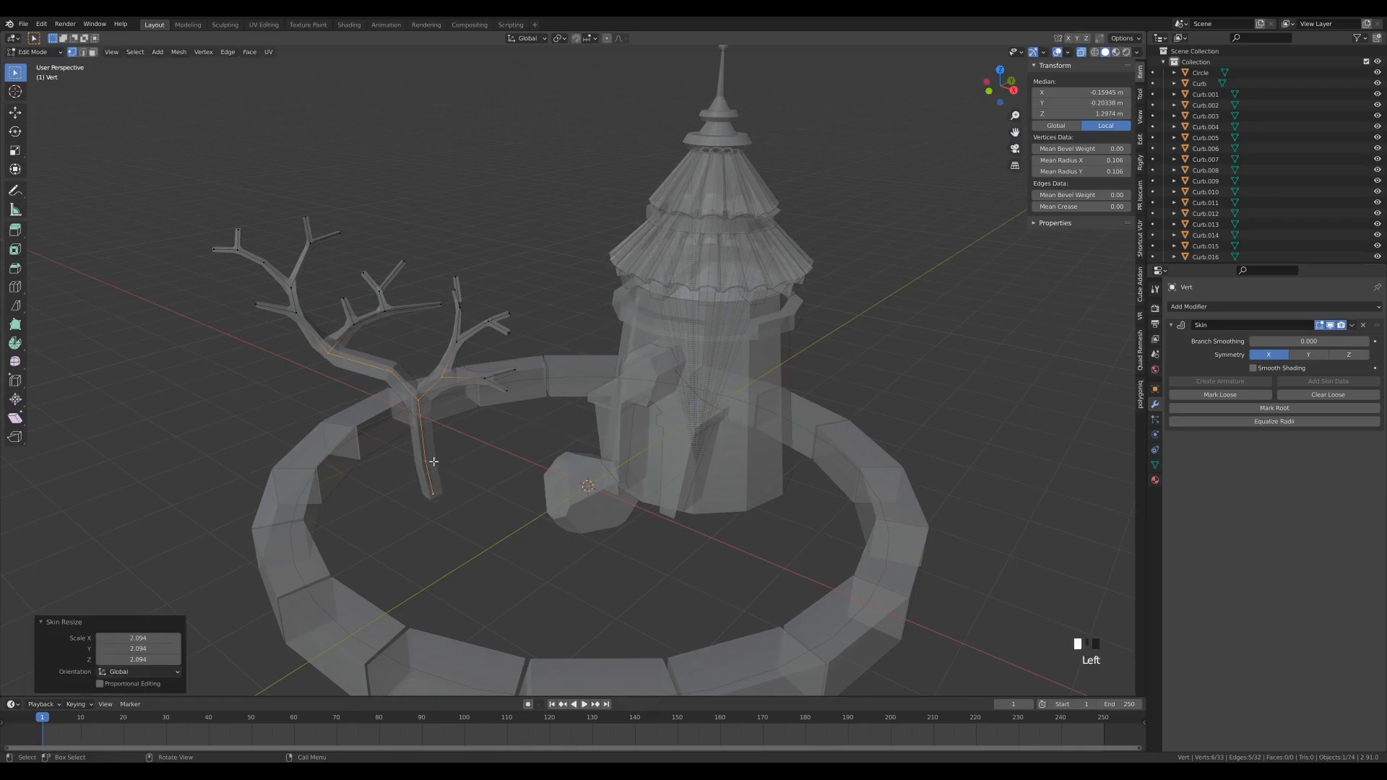
Step: Widen the trunk towards the ground, enlarging the lower trunk joint's skin radius to about 0.245 and the base vertex's to about 0.358
left_click(434, 461)
key("ctrl+a")
left_click(686, 497)
left_click(432, 494)
key("ctrl+a")
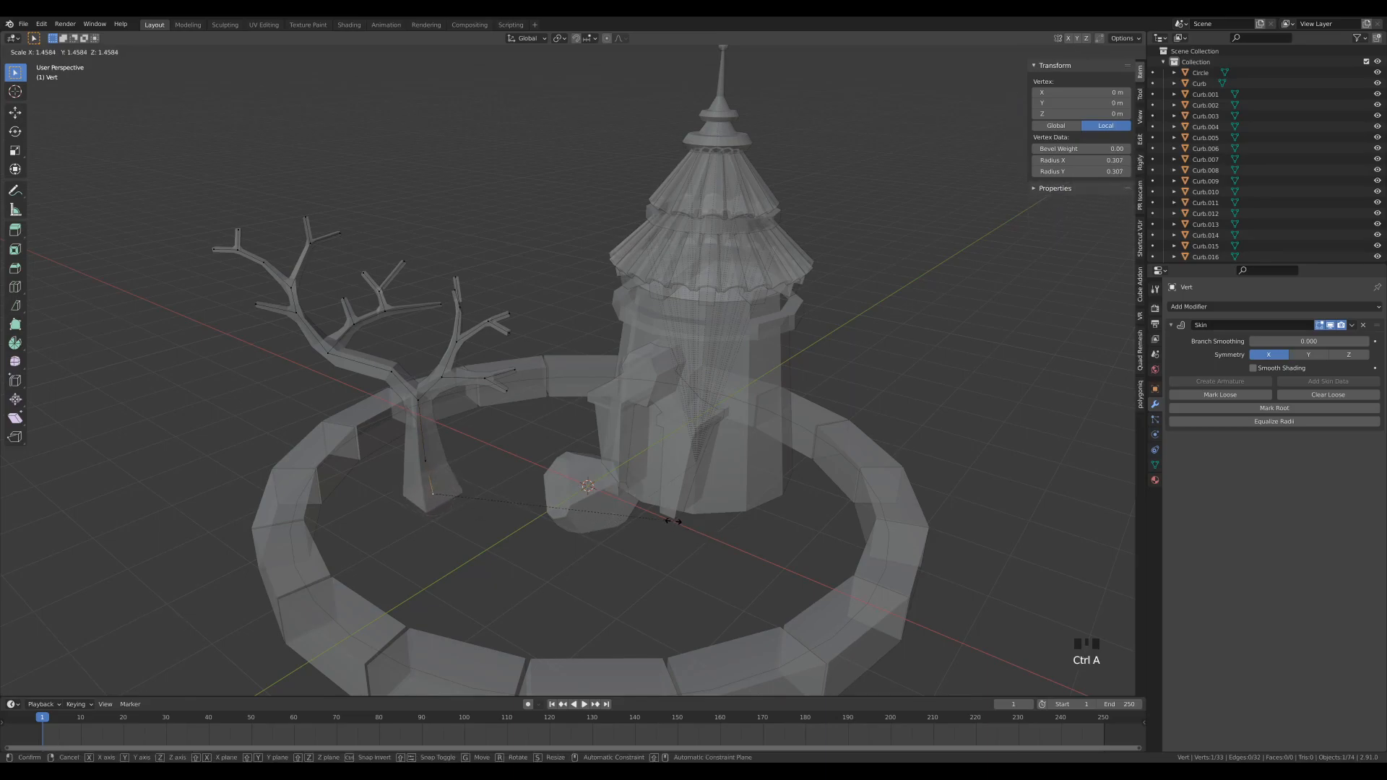
left_click(679, 520)
Step: Extrude the trunk's base vertex straight down along Z by about 0.43 m
middle_click_drag(440, 506, 407, 502)
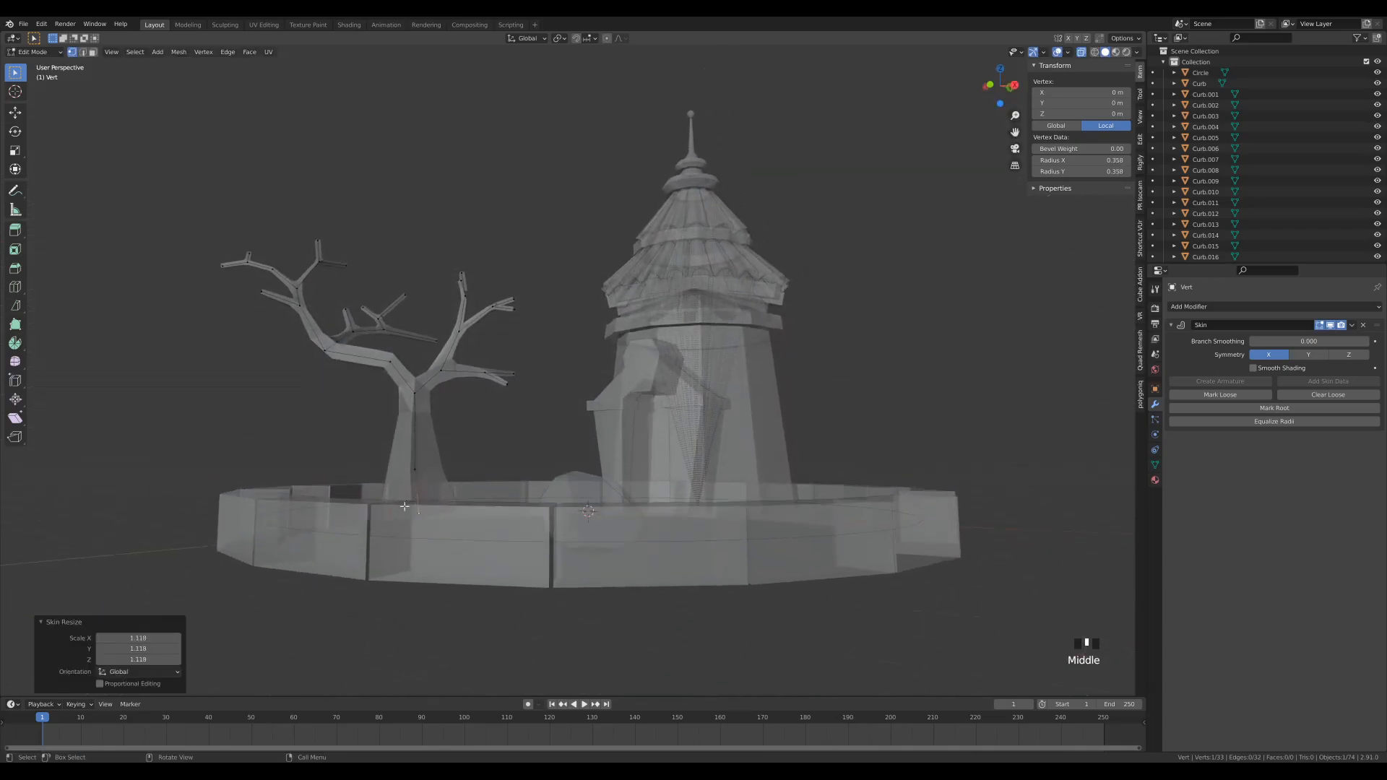
middle_click_drag(556, 528, 506, 508)
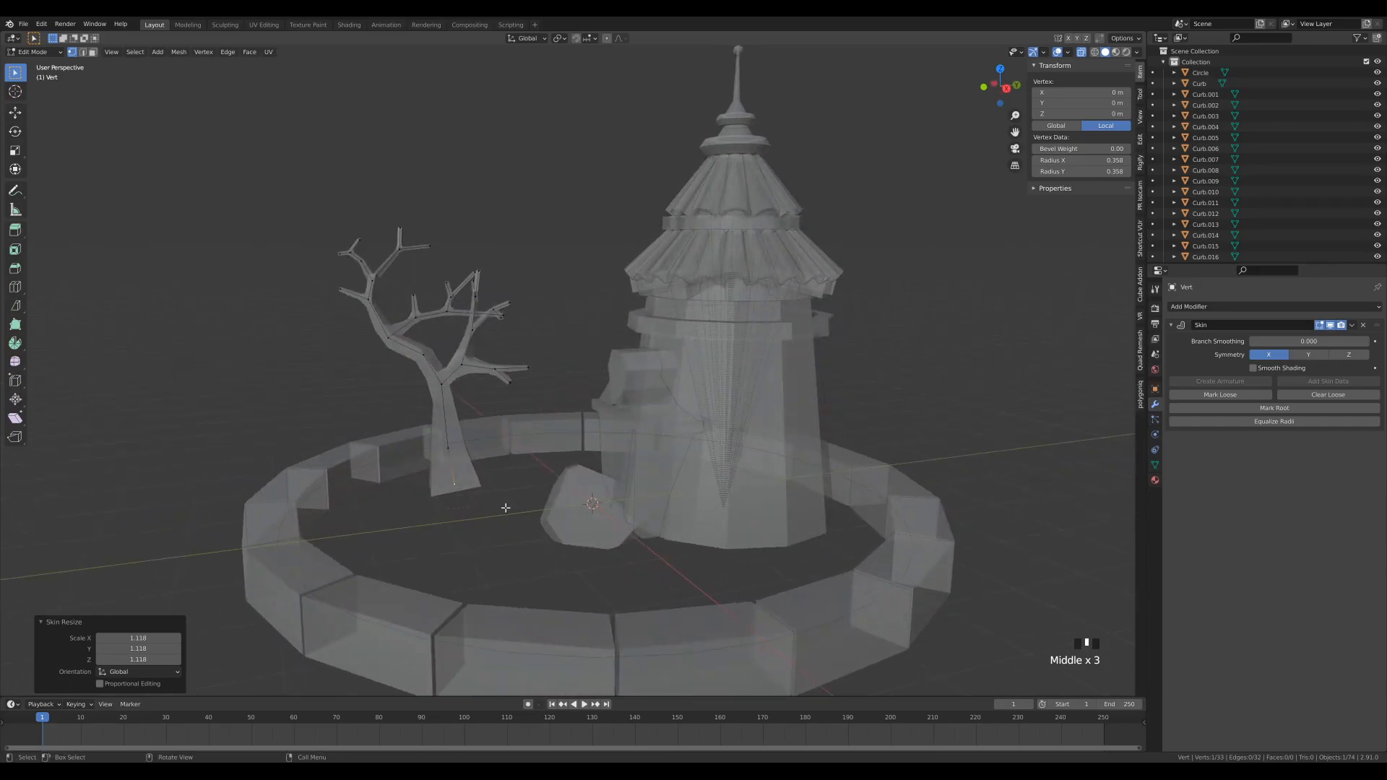
key("e")
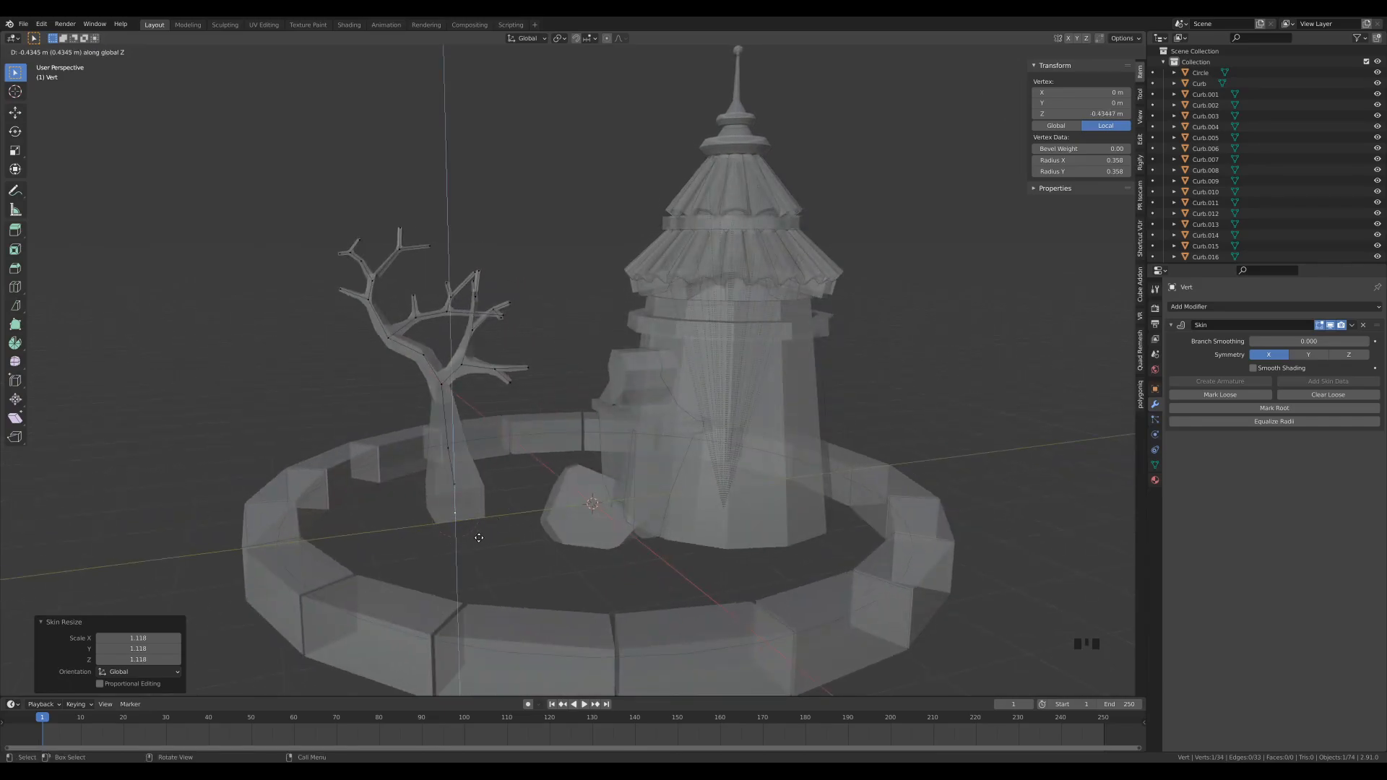
left_click(479, 537)
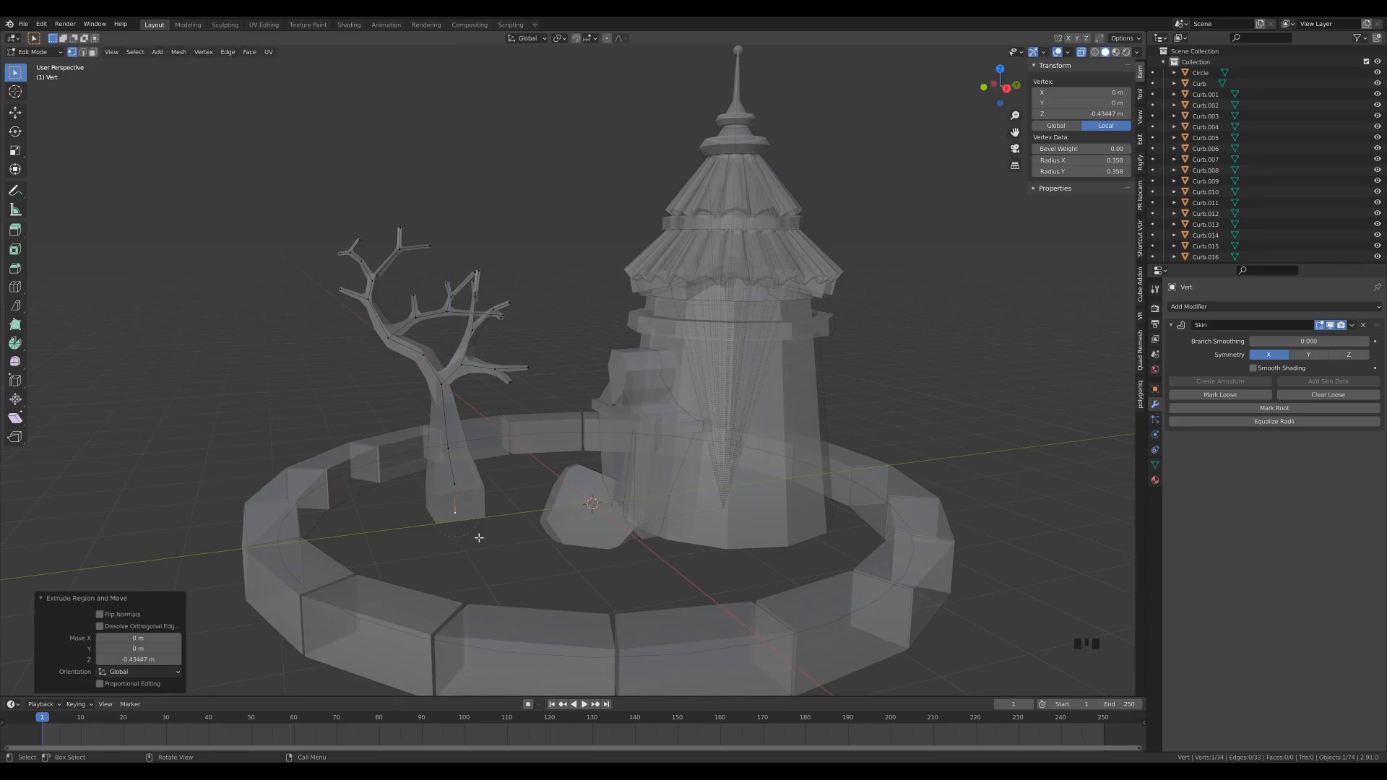
middle_click_drag(510, 535, 611, 488)
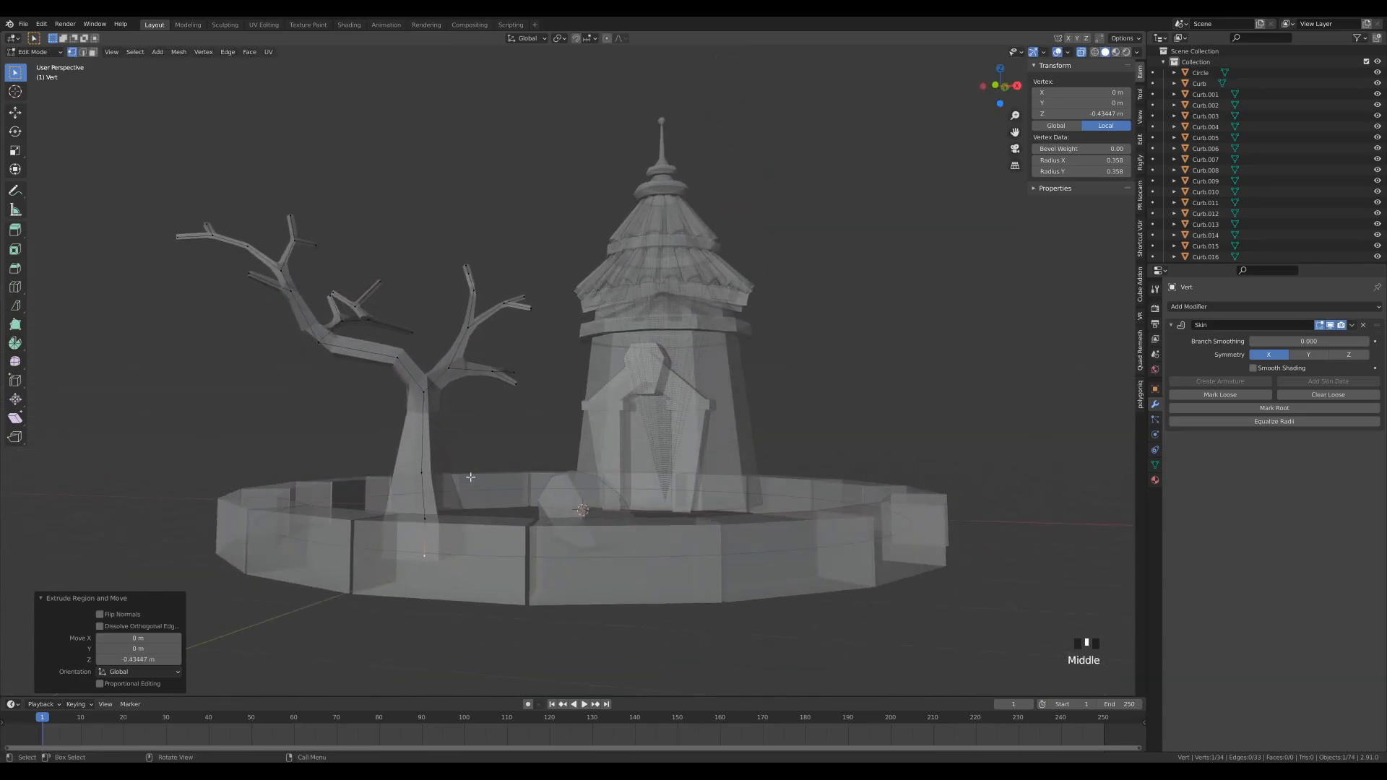
Step: Move the lower trunk joint sideways by about 0.07 m to bend the trunk
left_click(422, 473)
middle_click_drag(470, 466, 554, 483)
key("ctrl+z")
key("g")
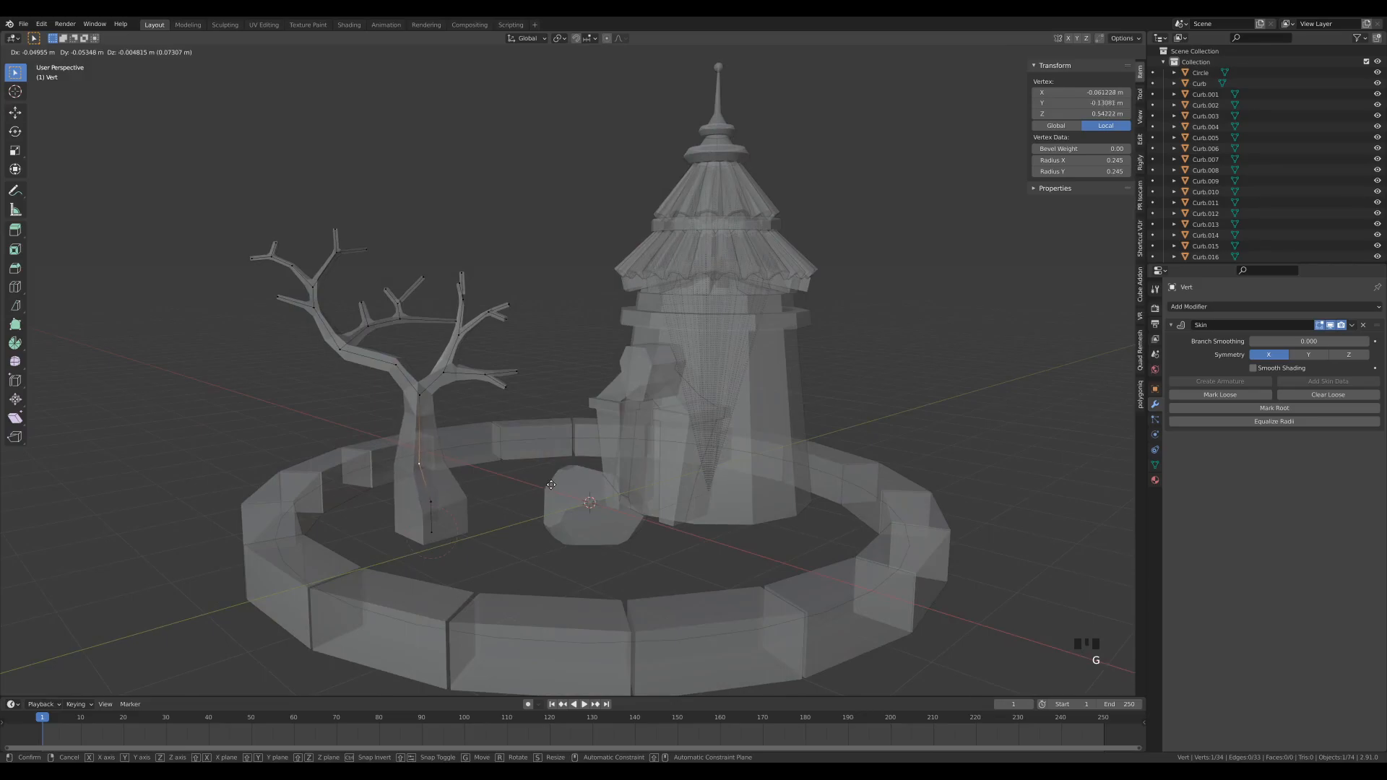
left_click(552, 484)
Step: Nudge the first main branch's bend, the trunk's fork joint and the second main branch's first joint to refine the branching
left_click(395, 371)
key("g")
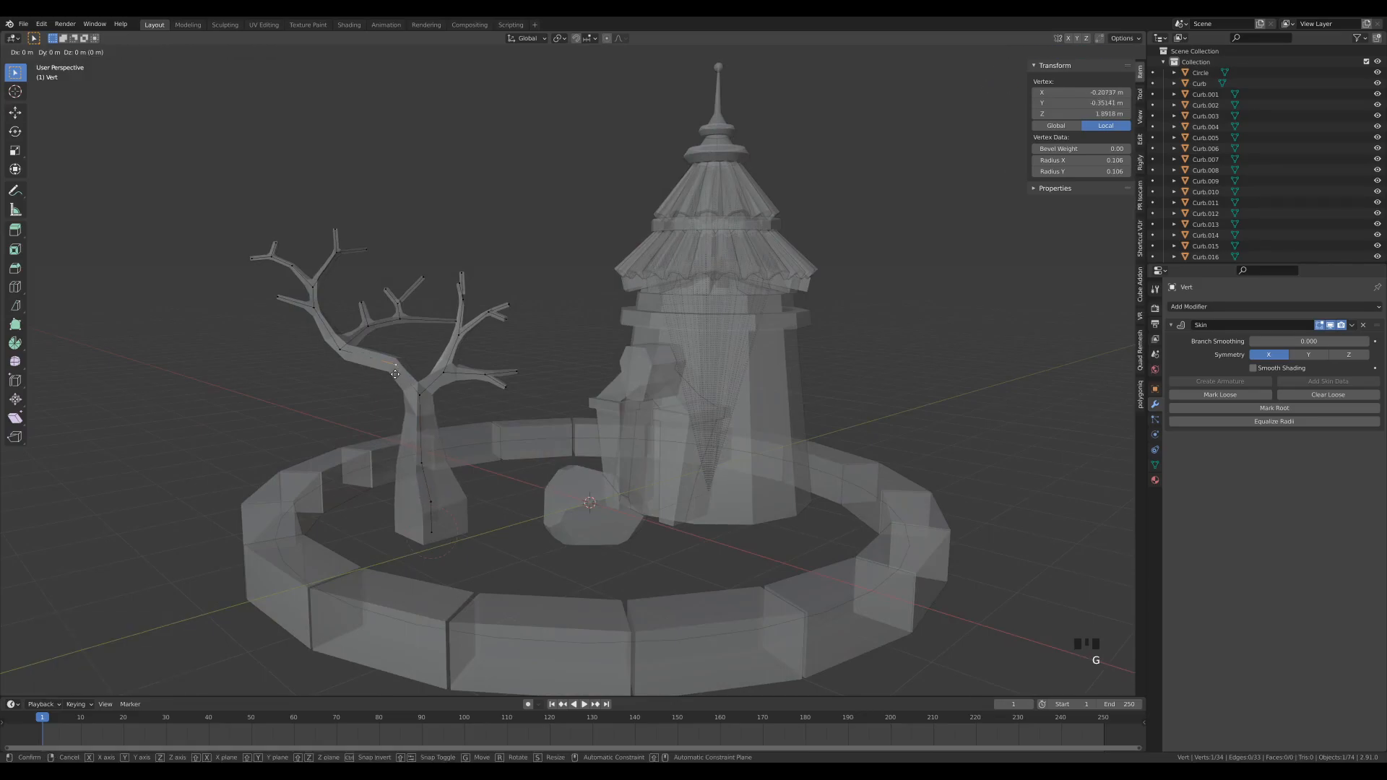
left_click(393, 375)
left_click(419, 394)
key("g")
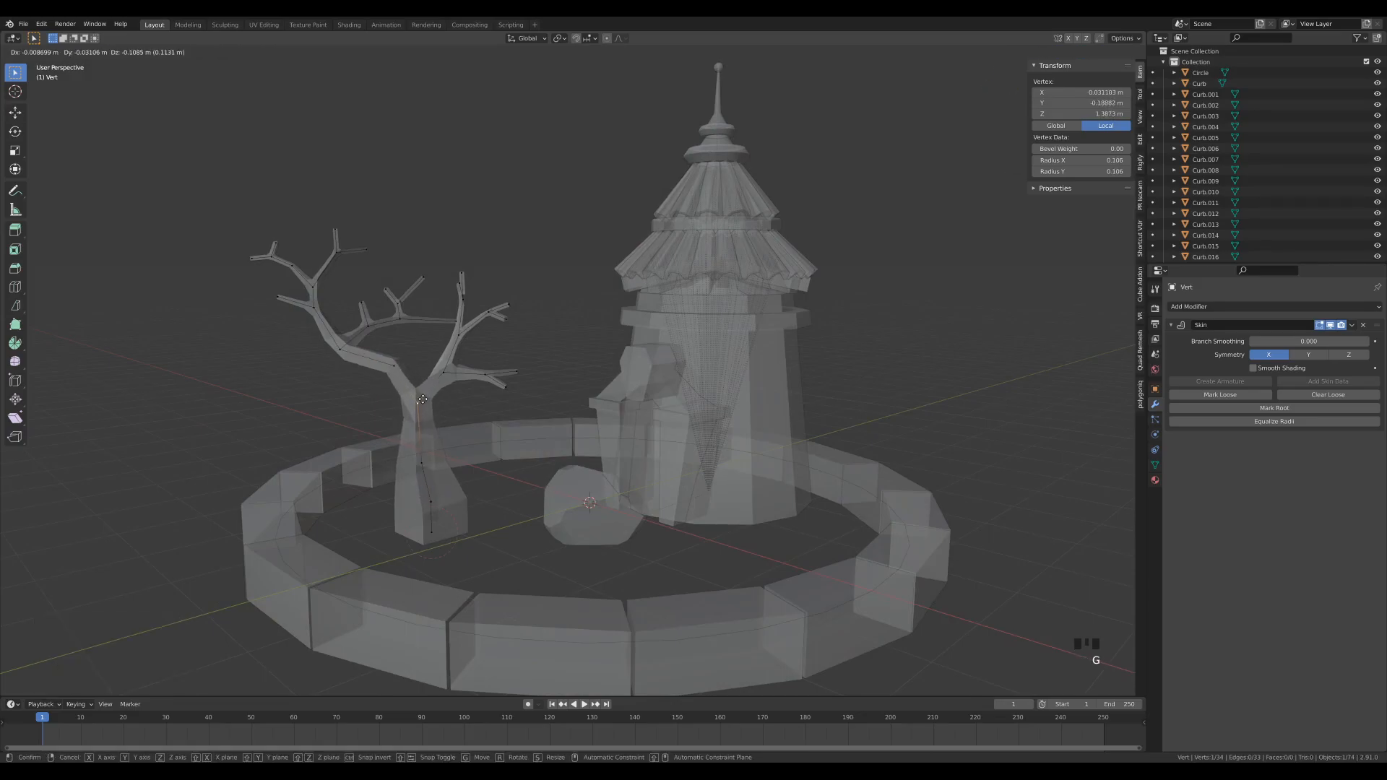
left_click(448, 381)
left_click(448, 375)
key("g")
left_click(450, 378)
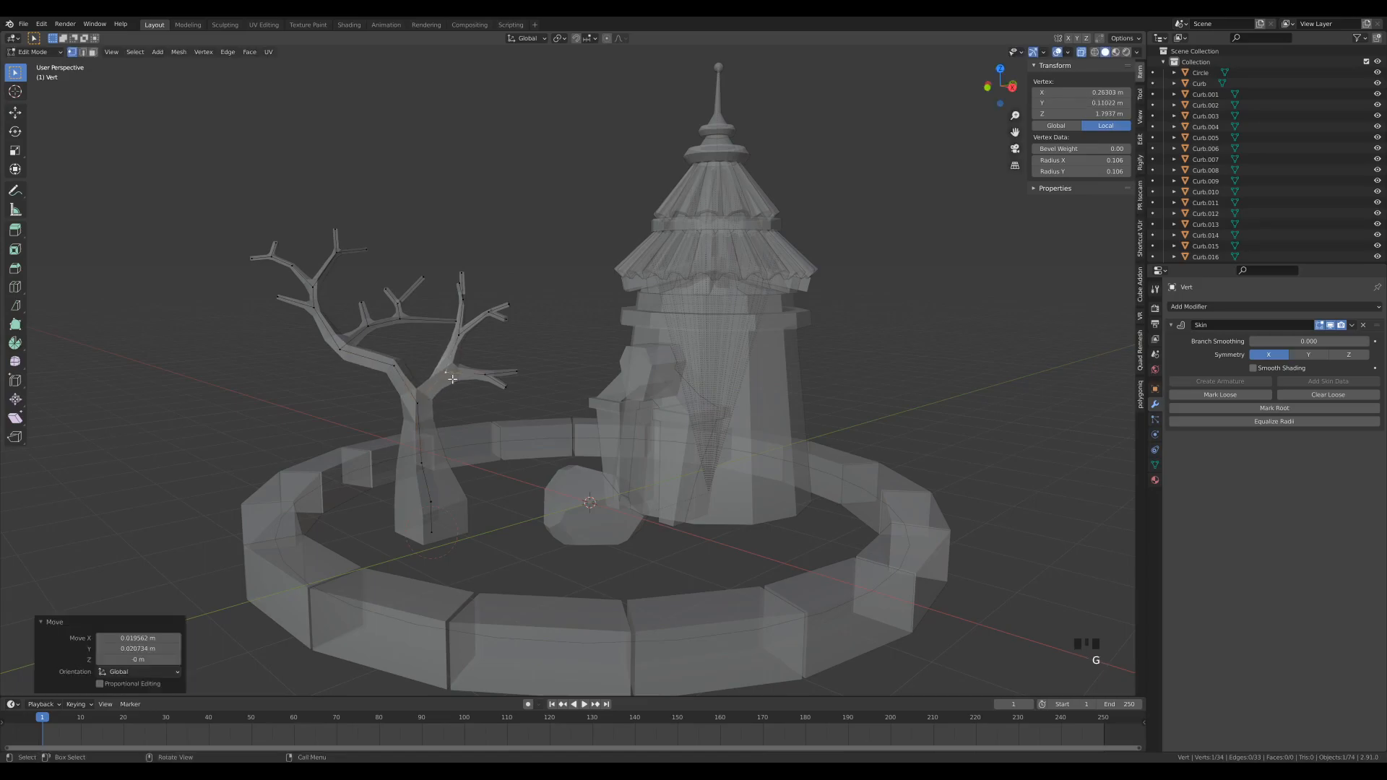
Step: Examine the thickened tree's branches in solid shading from several angles and close up, and return to X-ray view
middle_click_drag(630, 377, 472, 341)
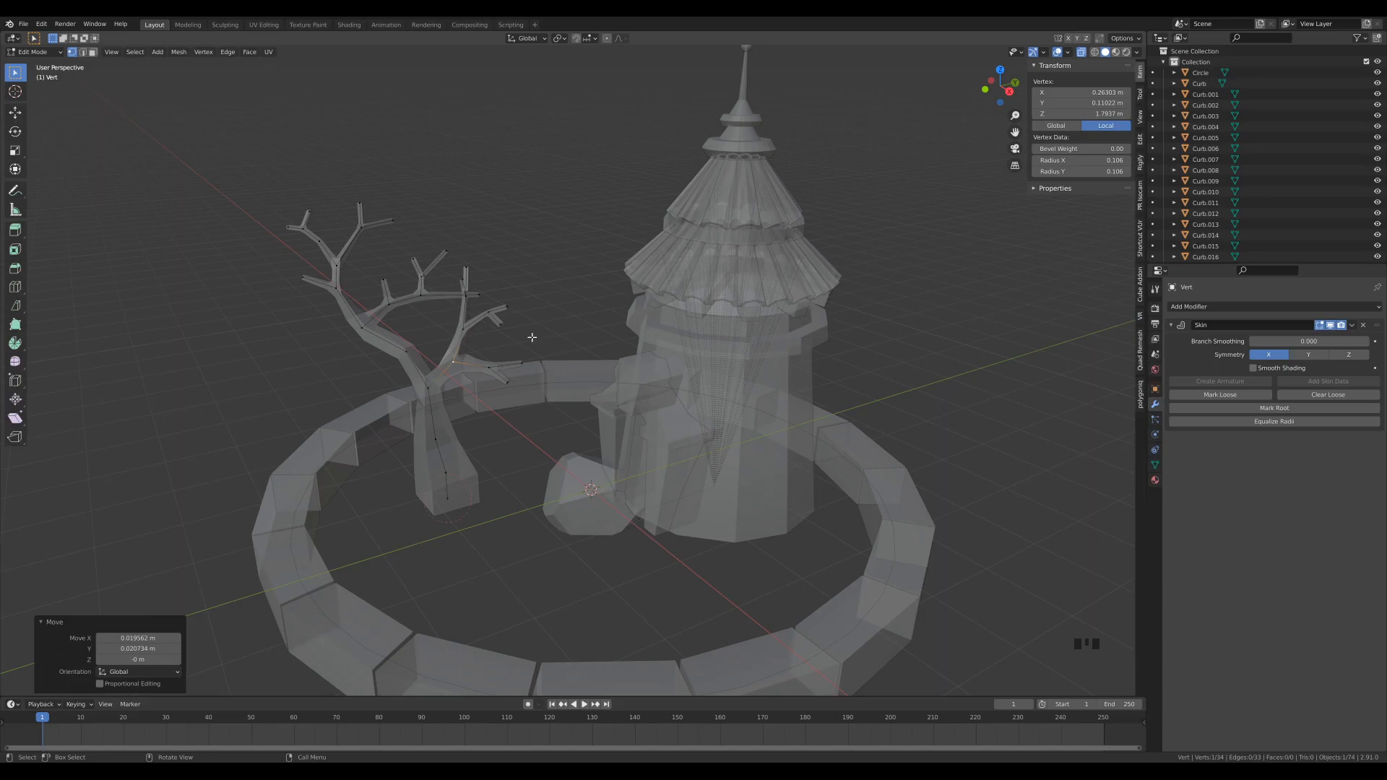
middle_click_drag(532, 336, 505, 350)
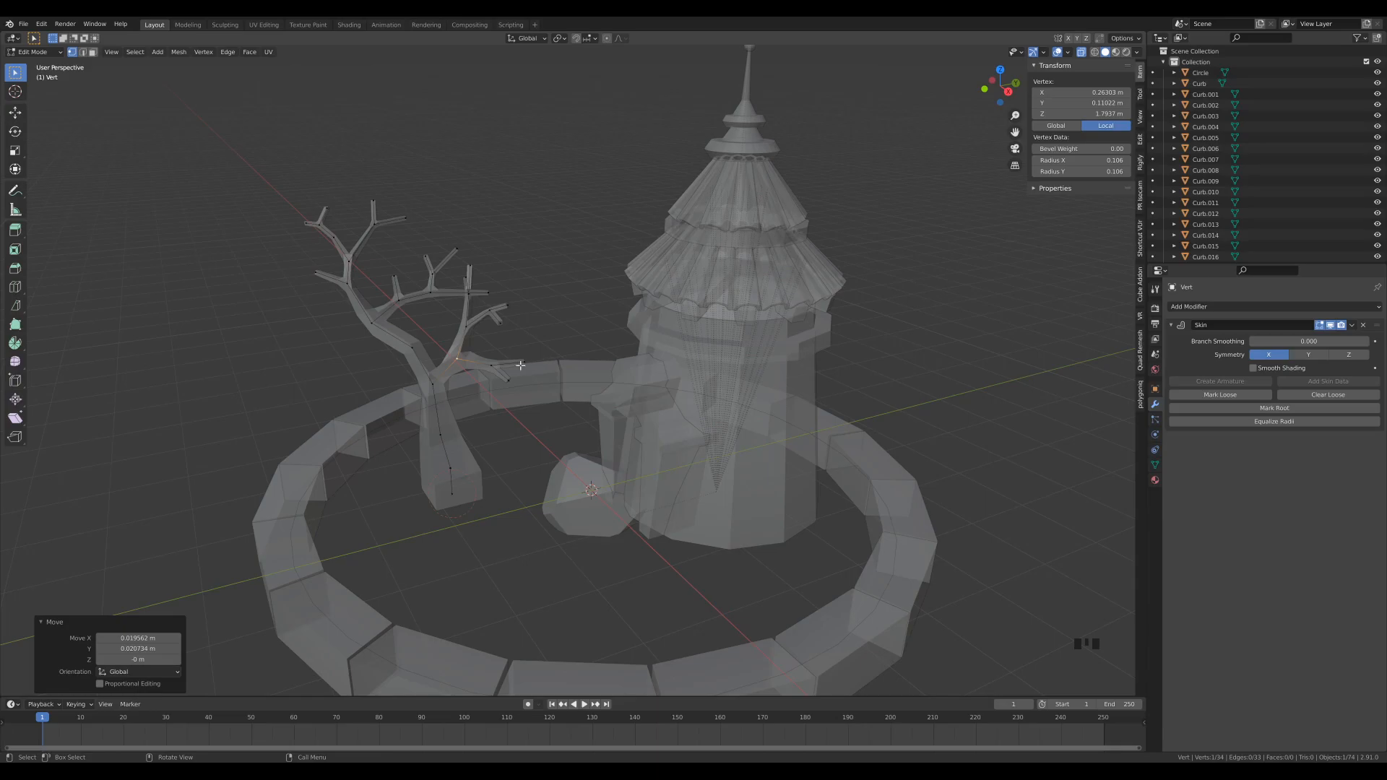
key("z")
left_click(522, 408)
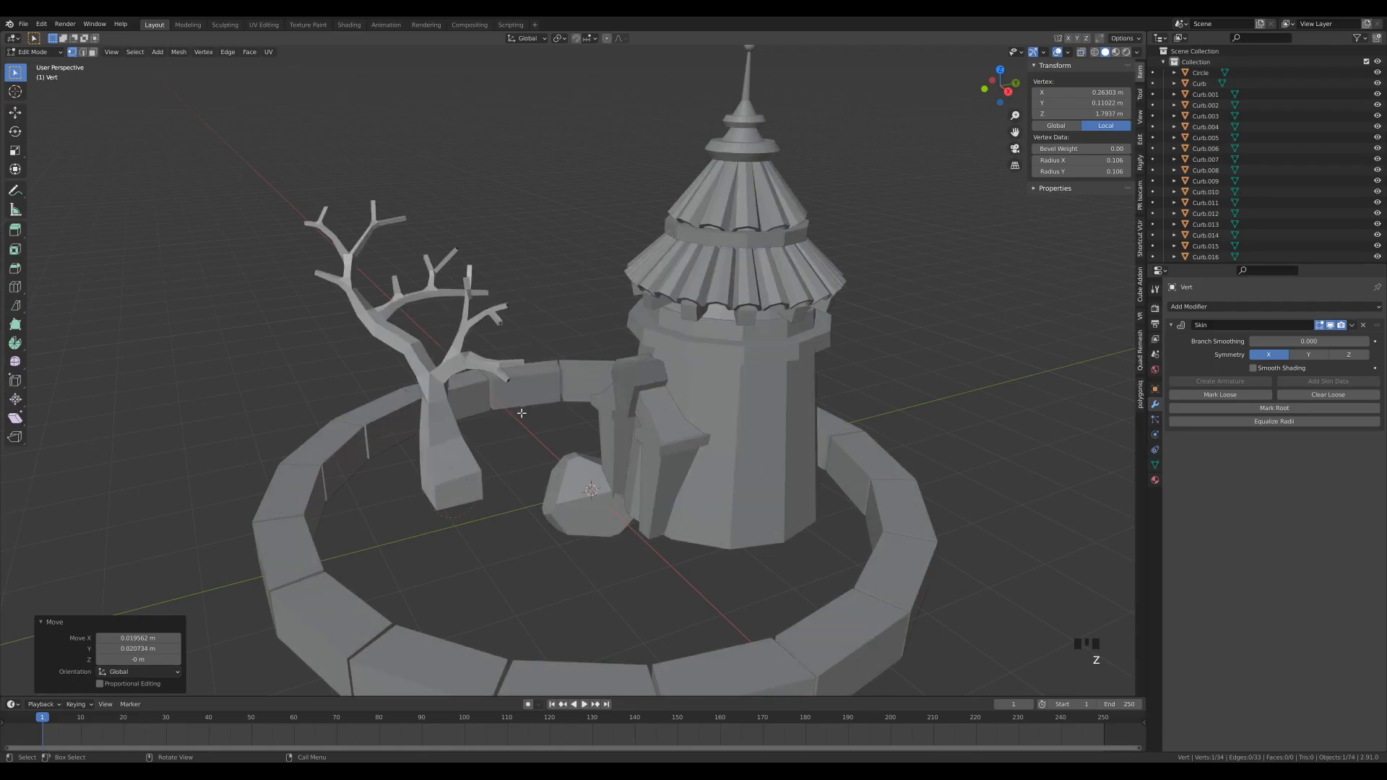
scroll(509, 371, "up", 5)
middle_click_drag(508, 371, 330, 417, "shift")
middle_click_drag(448, 387, 541, 438)
key("alt+z")
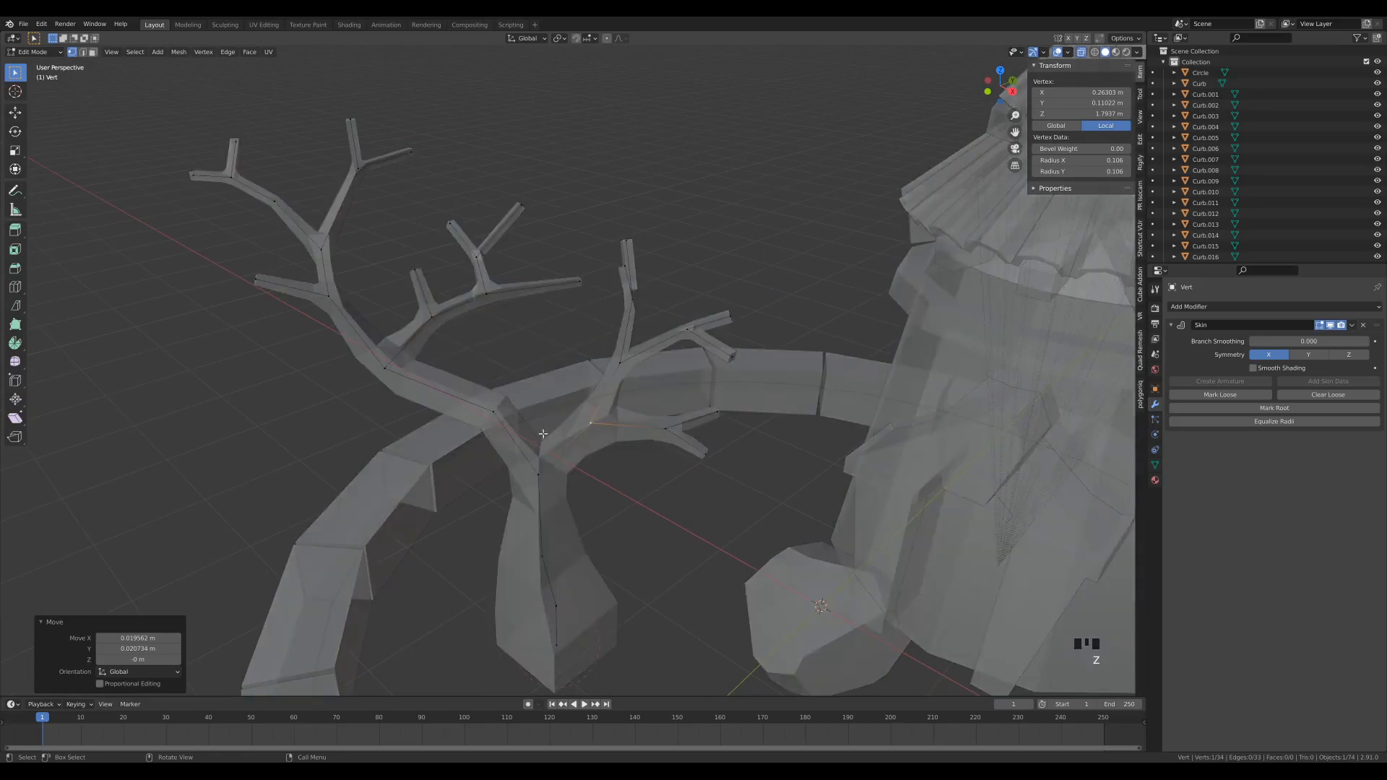
Step: Move the fork joint of the second main branch's upright twig by about 0.3 m
left_click(289, 295)
middle_click_drag(291, 297, 378, 353)
key("g")
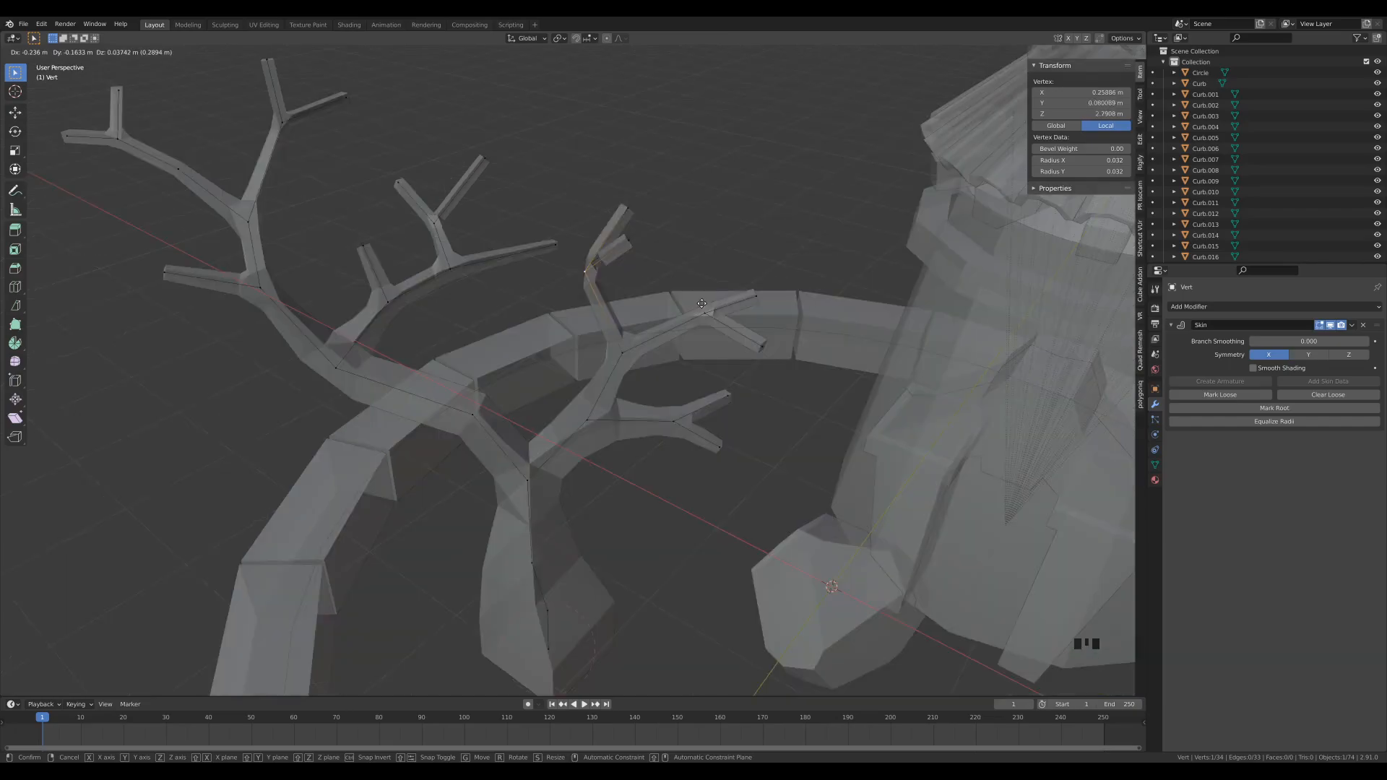
left_click(702, 305)
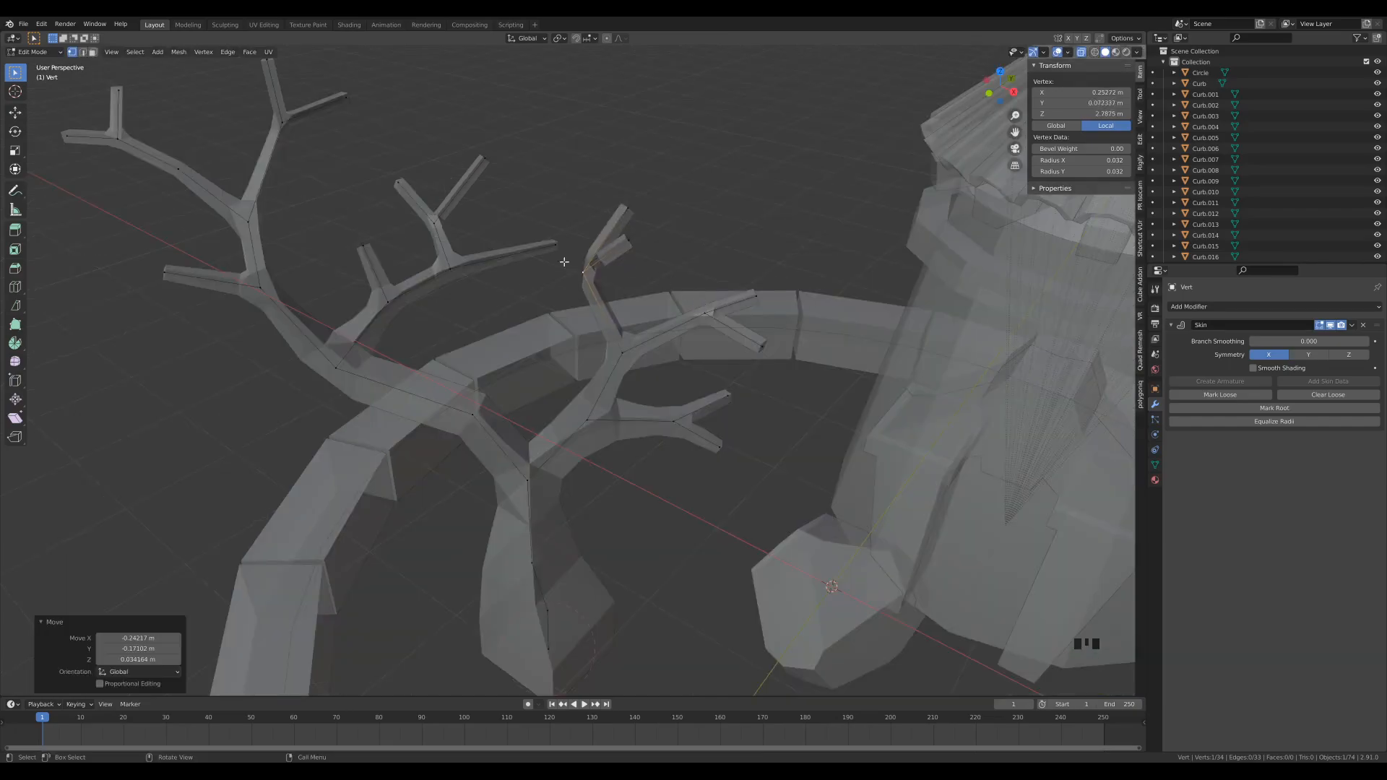
middle_click_drag(669, 297, 696, 345)
scroll(654, 405, "up", 3)
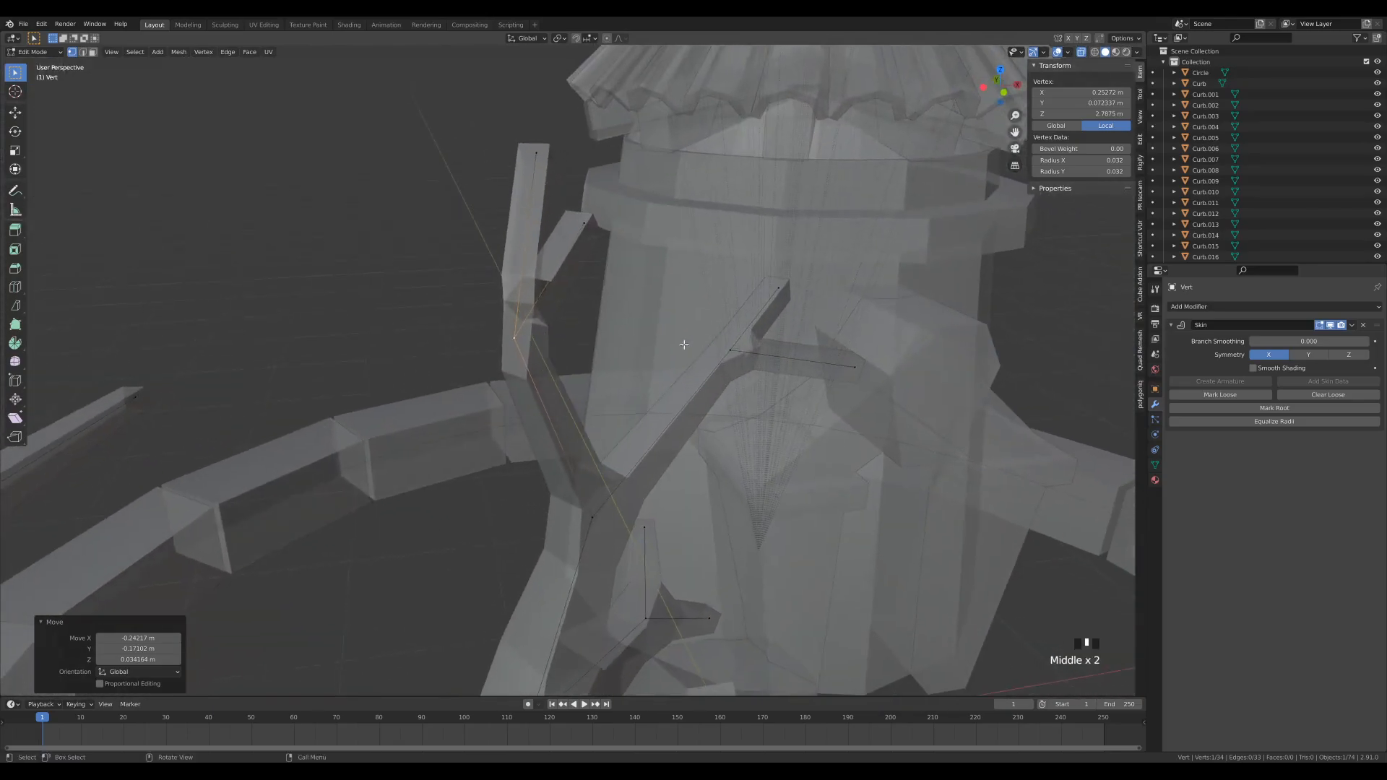
Step: Try another placement for the fork joint of the second main branch's upright twig, and undo the joint's moves
middle_click_drag(642, 302, 583, 336)
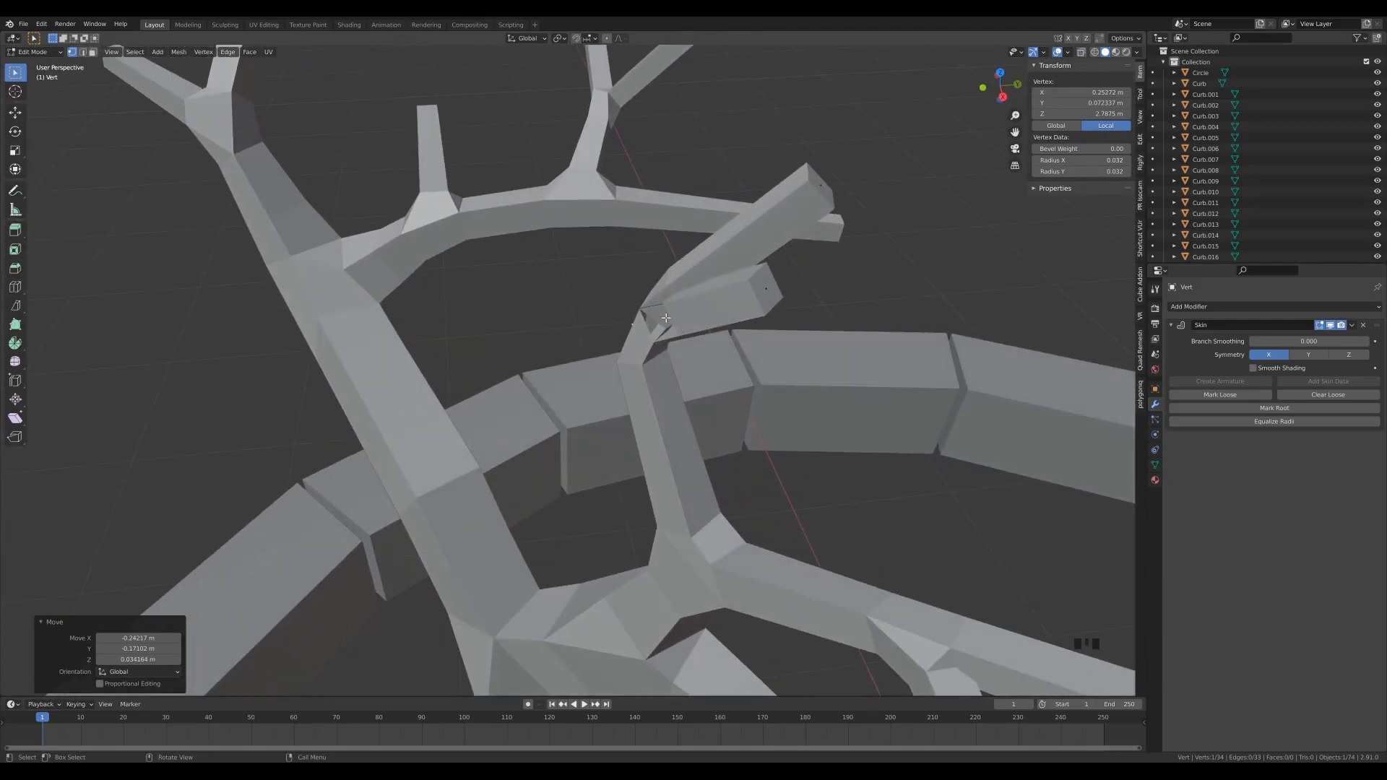
scroll(625, 349, "down", 5)
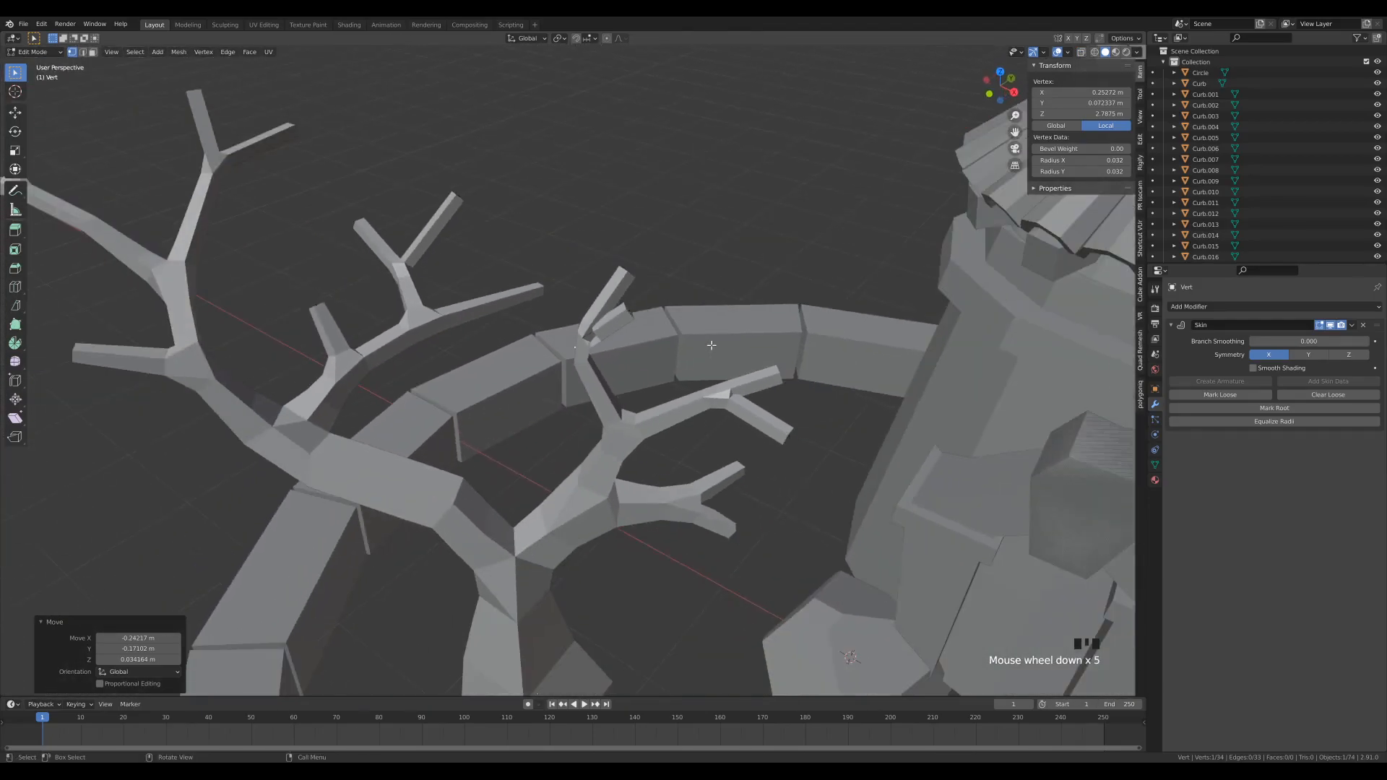
mouse_move(636, 360)
middle_mouse_down()
mouse_move(651, 344)
mouse_move(619, 372)
middle_mouse_up()
key("g")
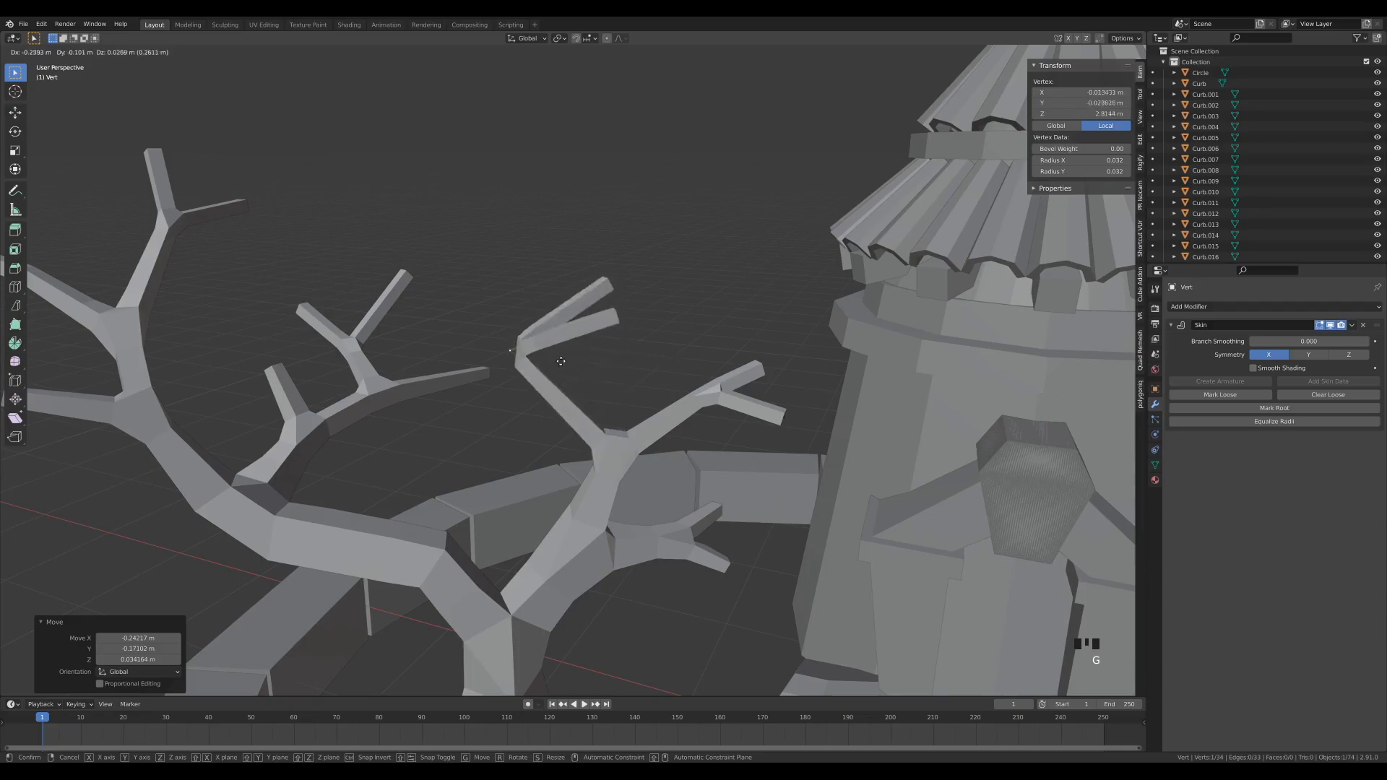
left_click(629, 362)
key("ctrl+z")
Step: Return to Object Mode and add a level 2 subdivision to the whole tree
middle_click_drag(660, 384, 675, 415)
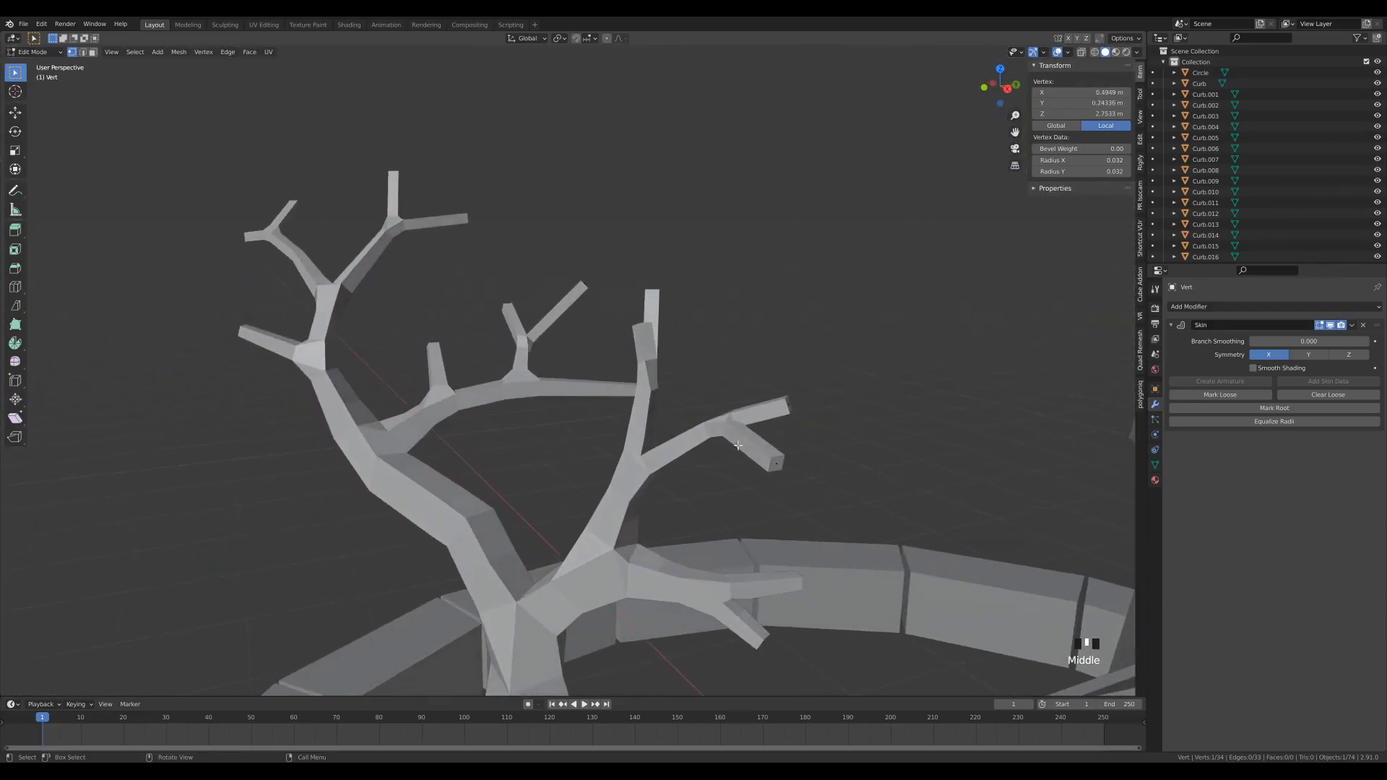
scroll(749, 443, "down", 2)
middle_click_drag(632, 464, 542, 484)
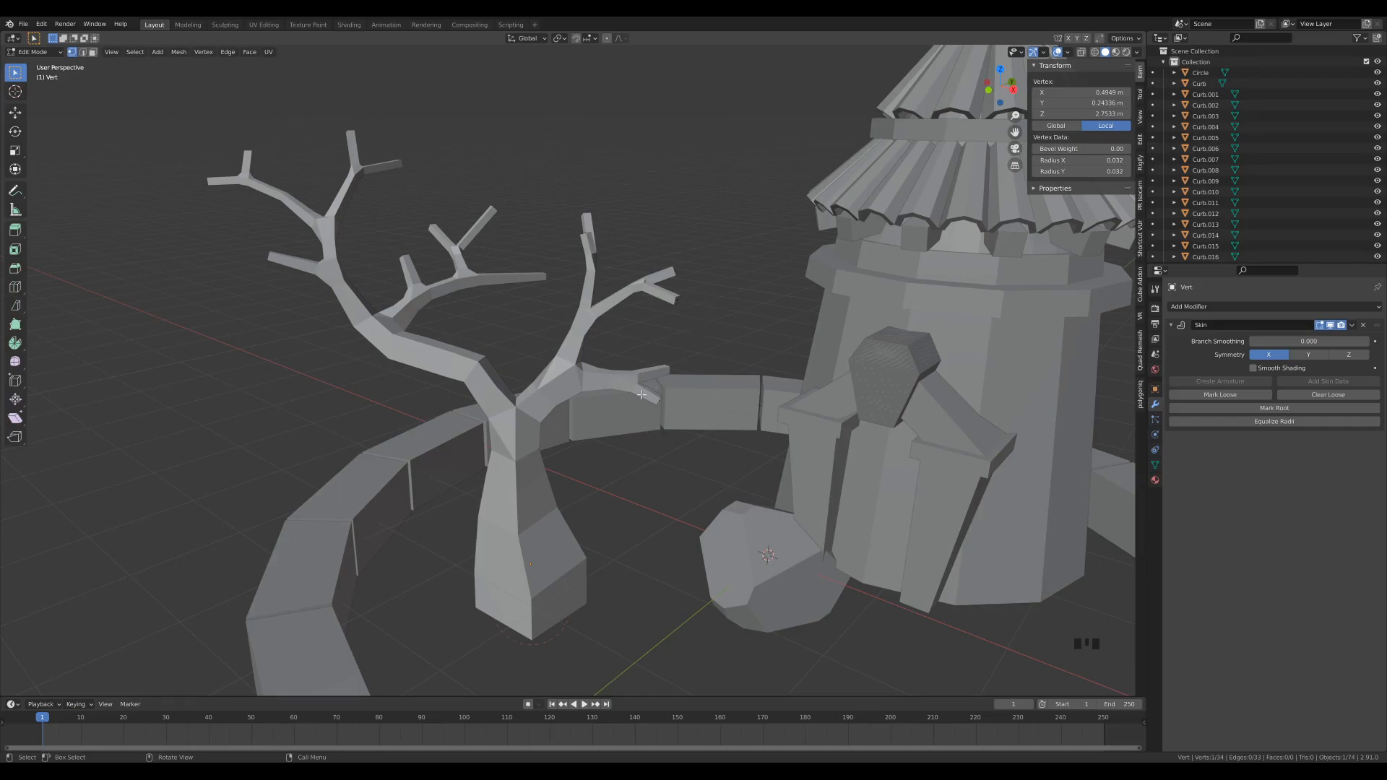
key("Tab")
scroll(641, 394, "down", 3)
middle_click_drag(641, 394, 740, 408)
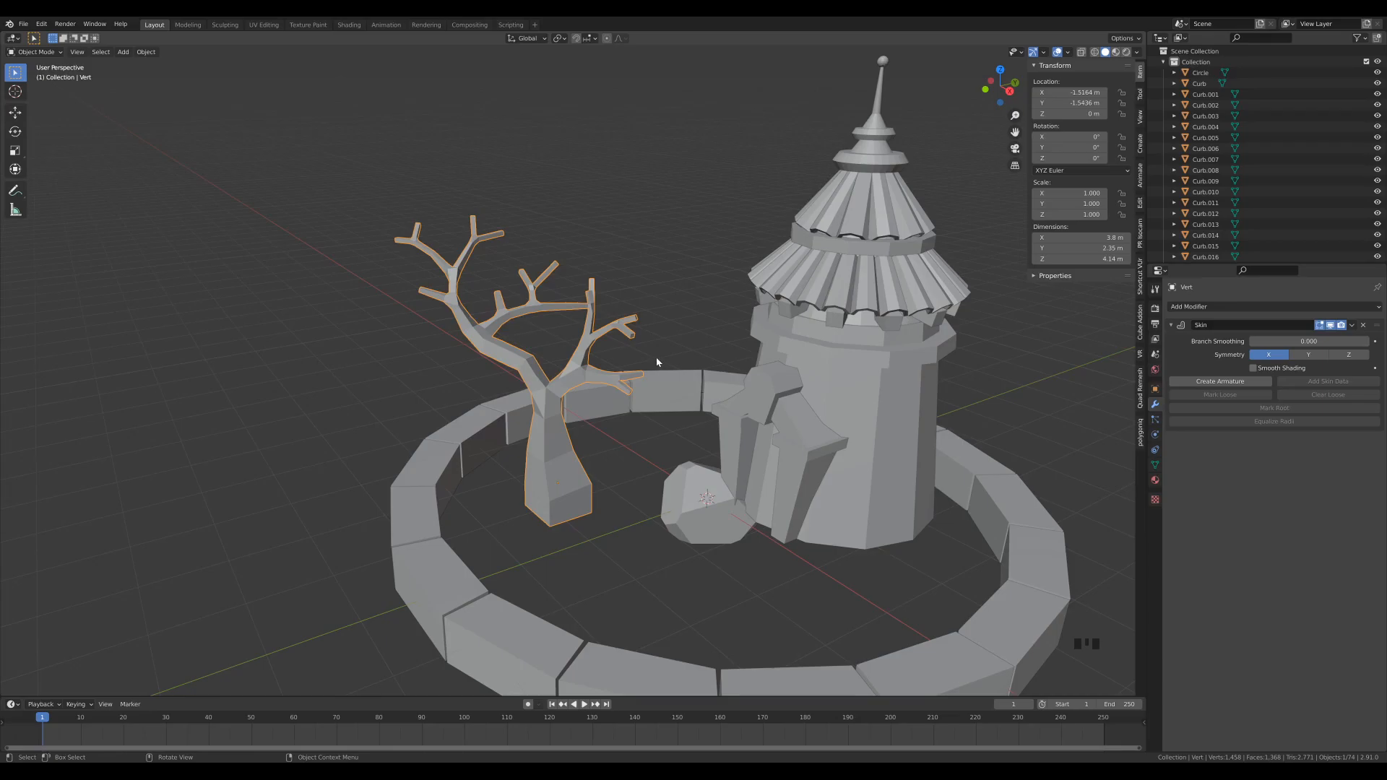
key("ctrl+2")
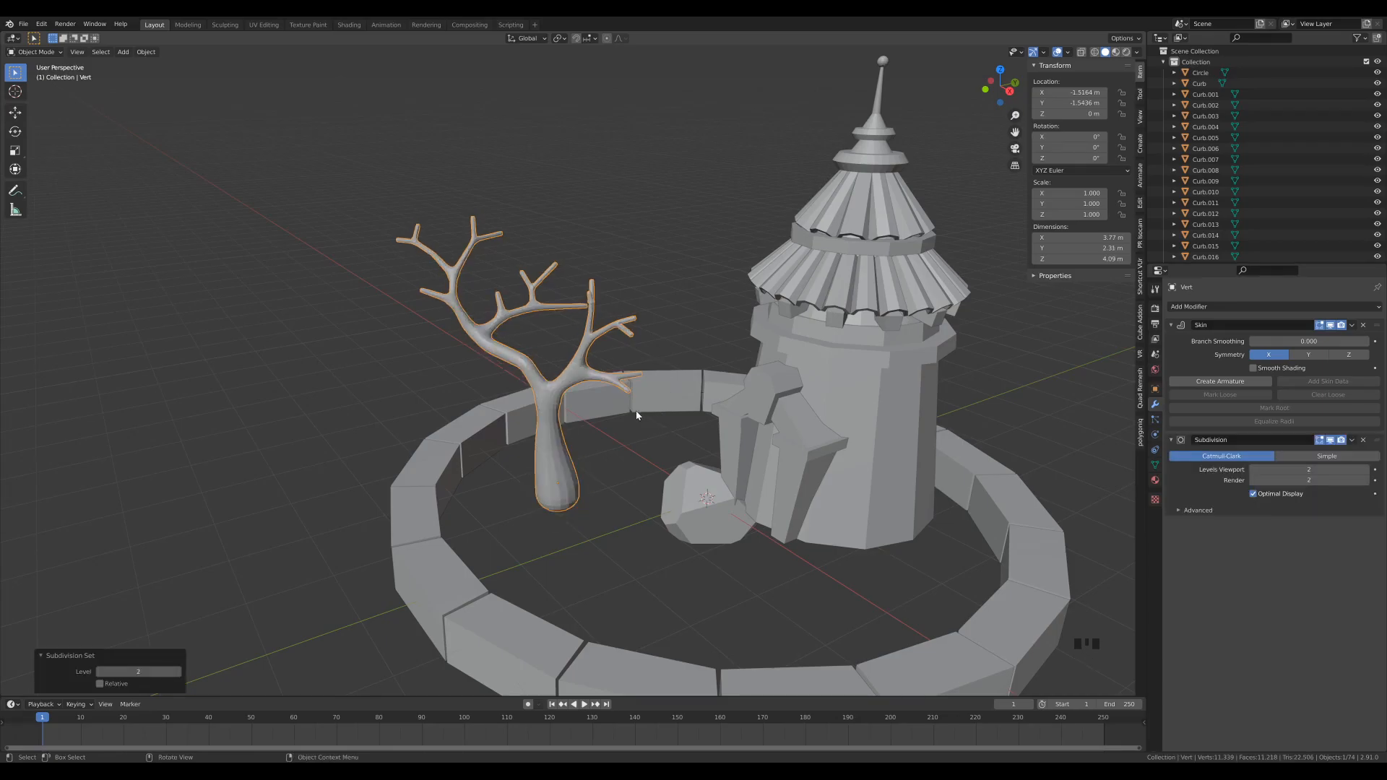
Step: Nudge one tip of the second main branch's forked upright twig in Edit Mode
middle_click_drag(669, 403, 492, 348)
scroll(493, 348, "up", 6)
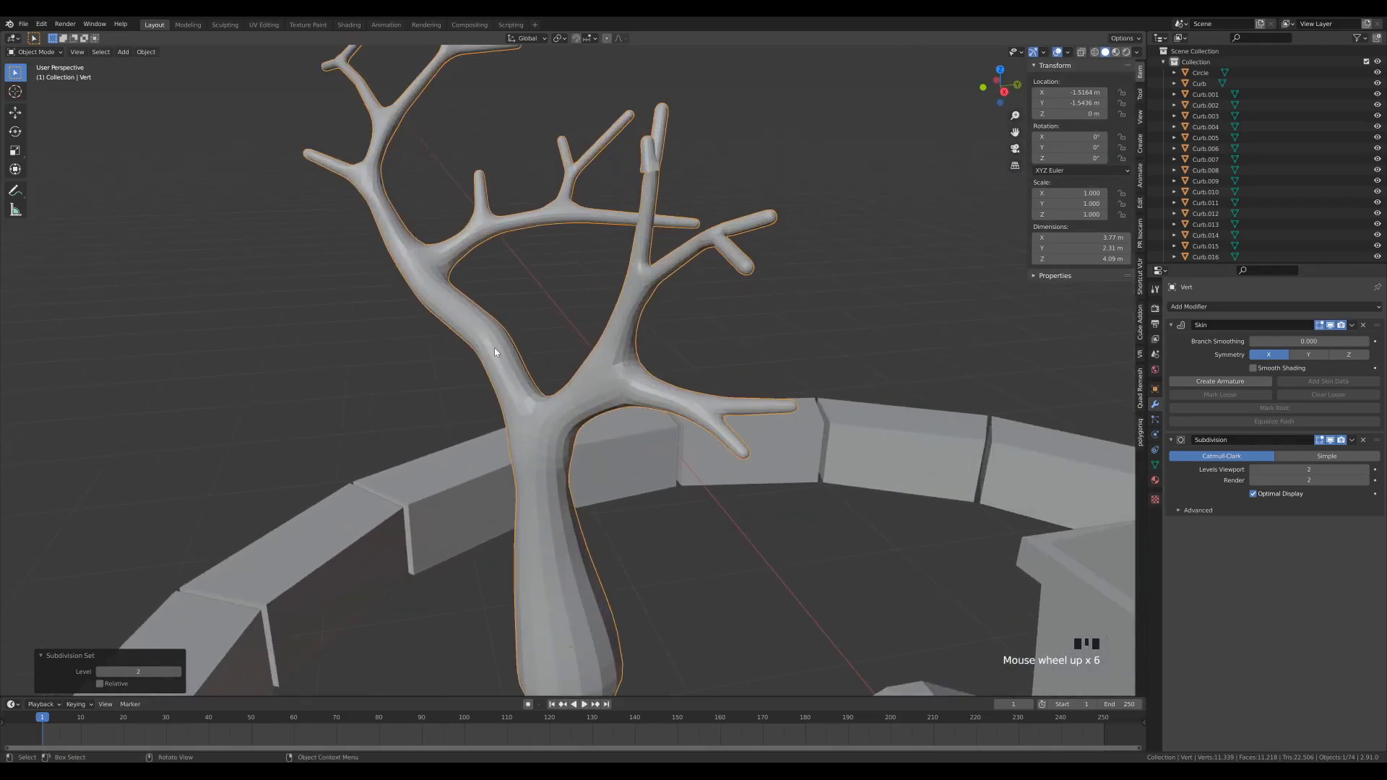
middle_click_drag(730, 272, 679, 190)
key("Tab")
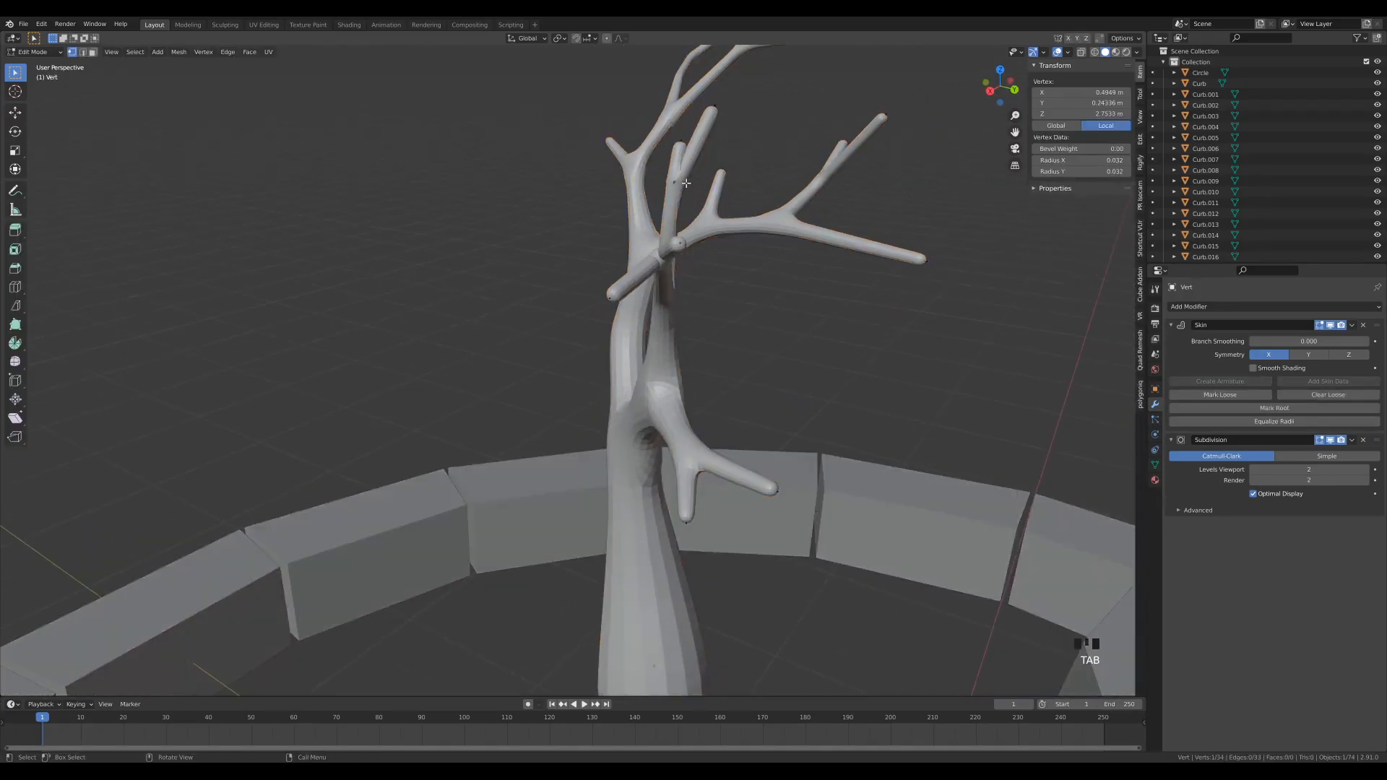
left_click(682, 182)
key("g")
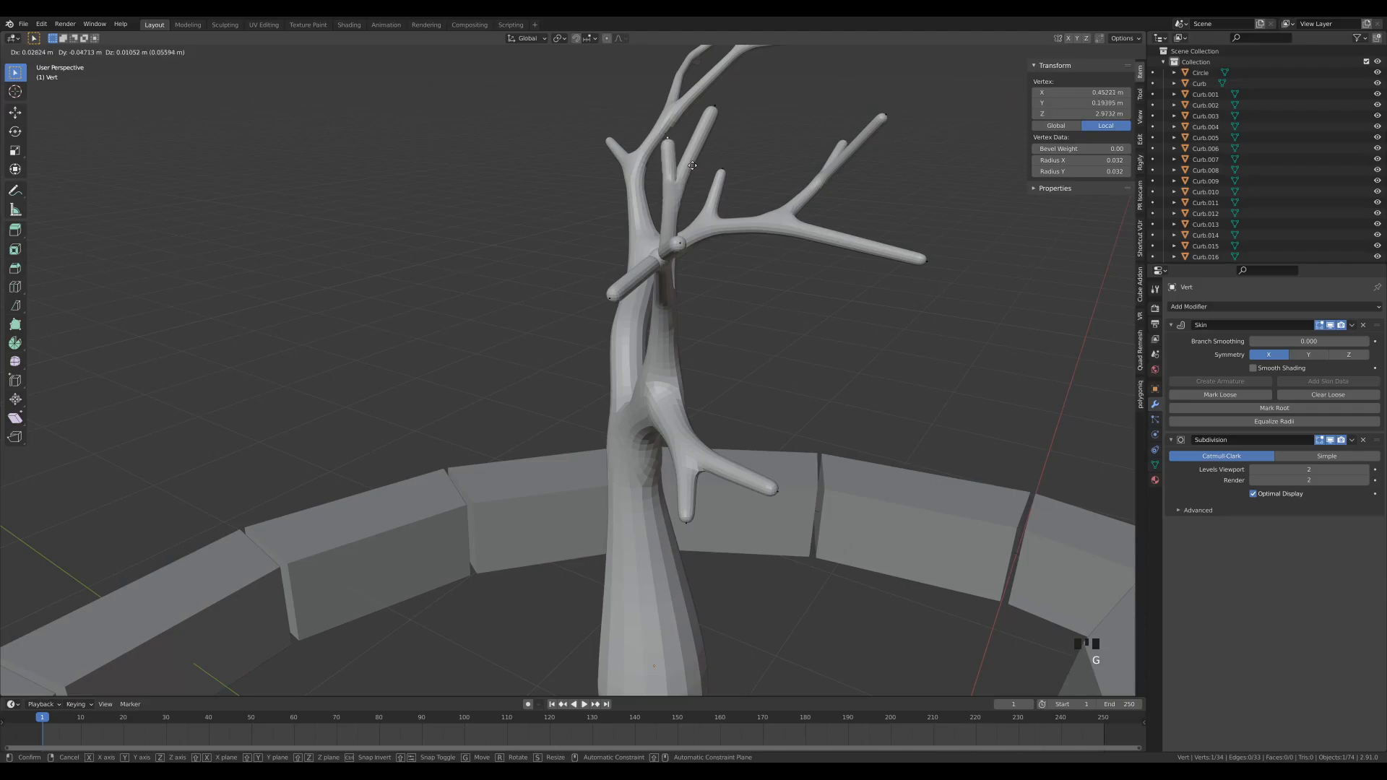
left_click(694, 206)
Step: Move the lower twig tip at the second main branch's middle fork by about 0.02 m
middle_click_drag(693, 206, 643, 215)
left_click(657, 276)
middle_click_drag(775, 292, 700, 205)
scroll(799, 310, "up", 5)
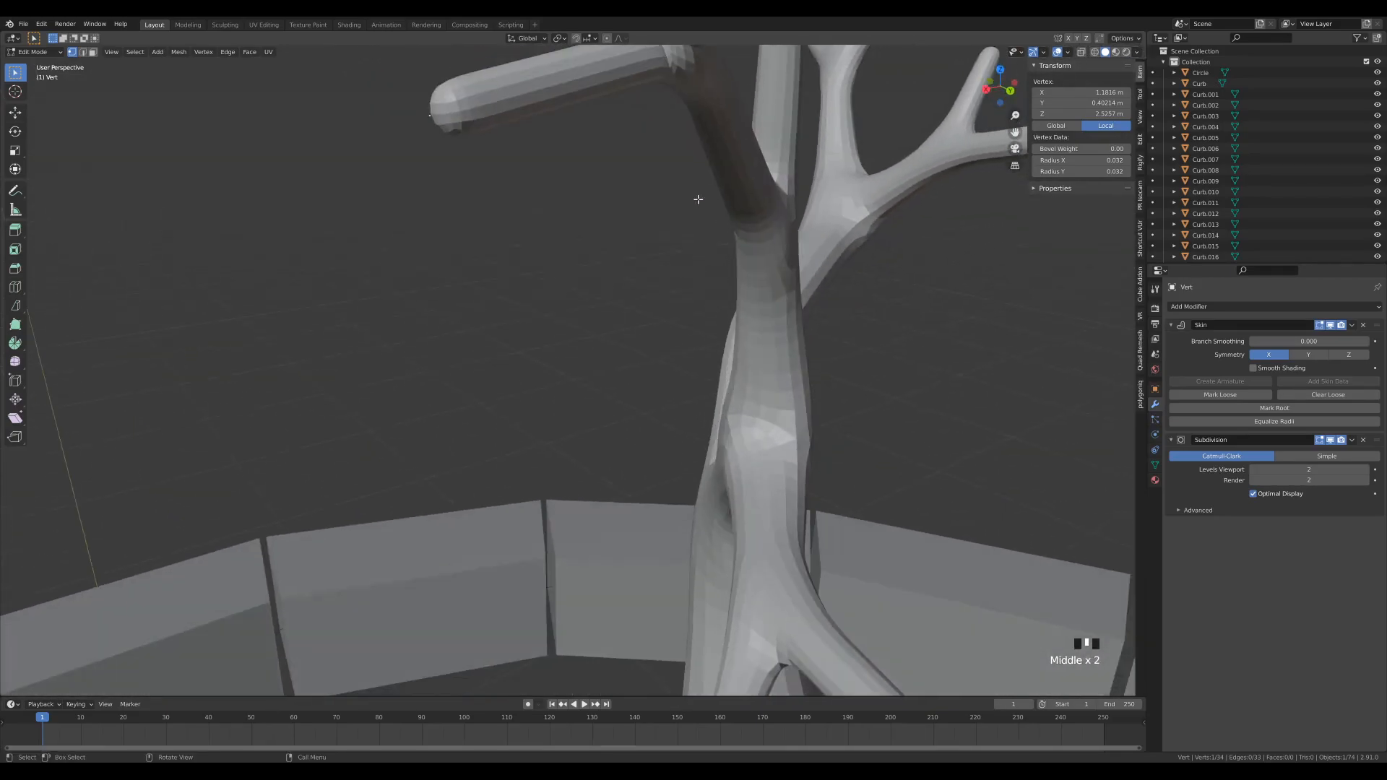
scroll(700, 216, "down", 2)
key("g")
left_click(694, 226)
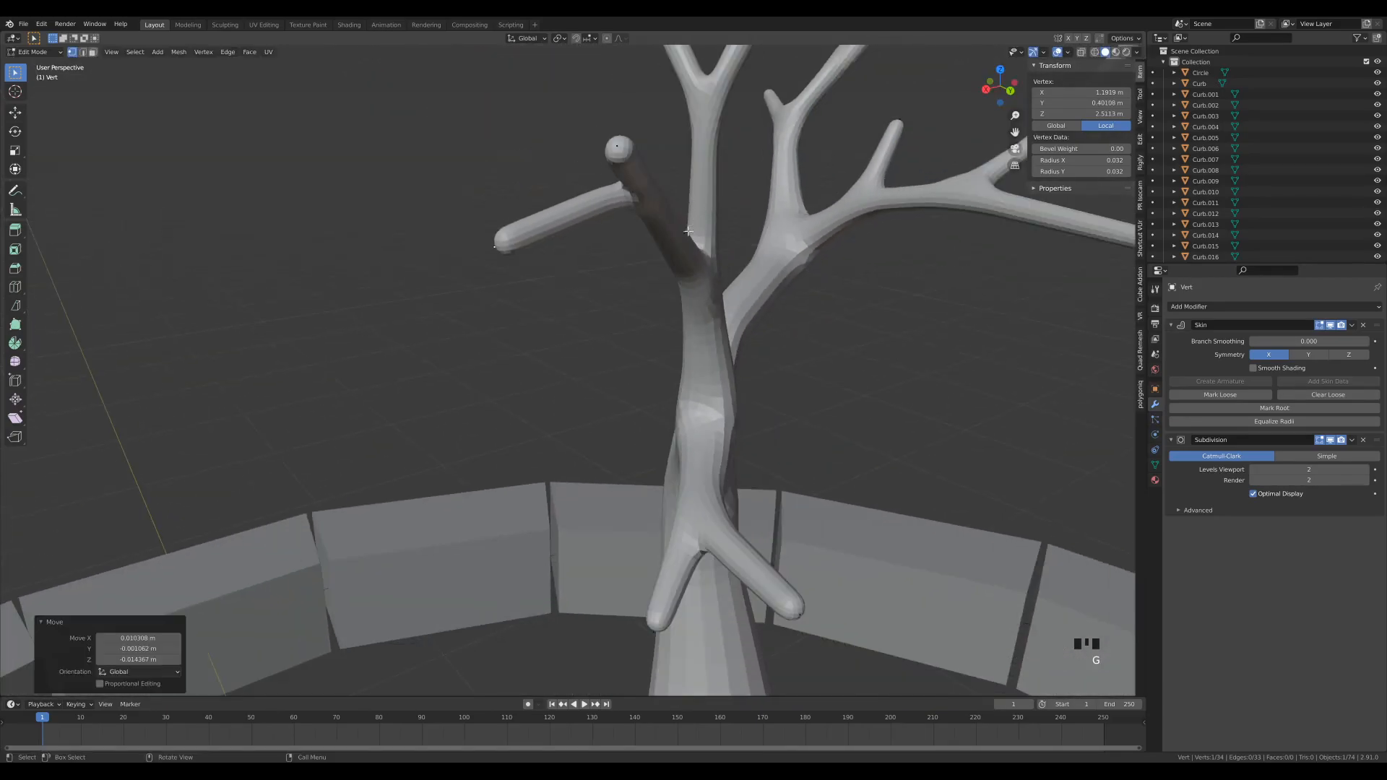
Step: Select all the twig tips of the tree and scale their skin radius by about 0.68
scroll(592, 255, "down", 3)
middle_click_drag(592, 254, 695, 249)
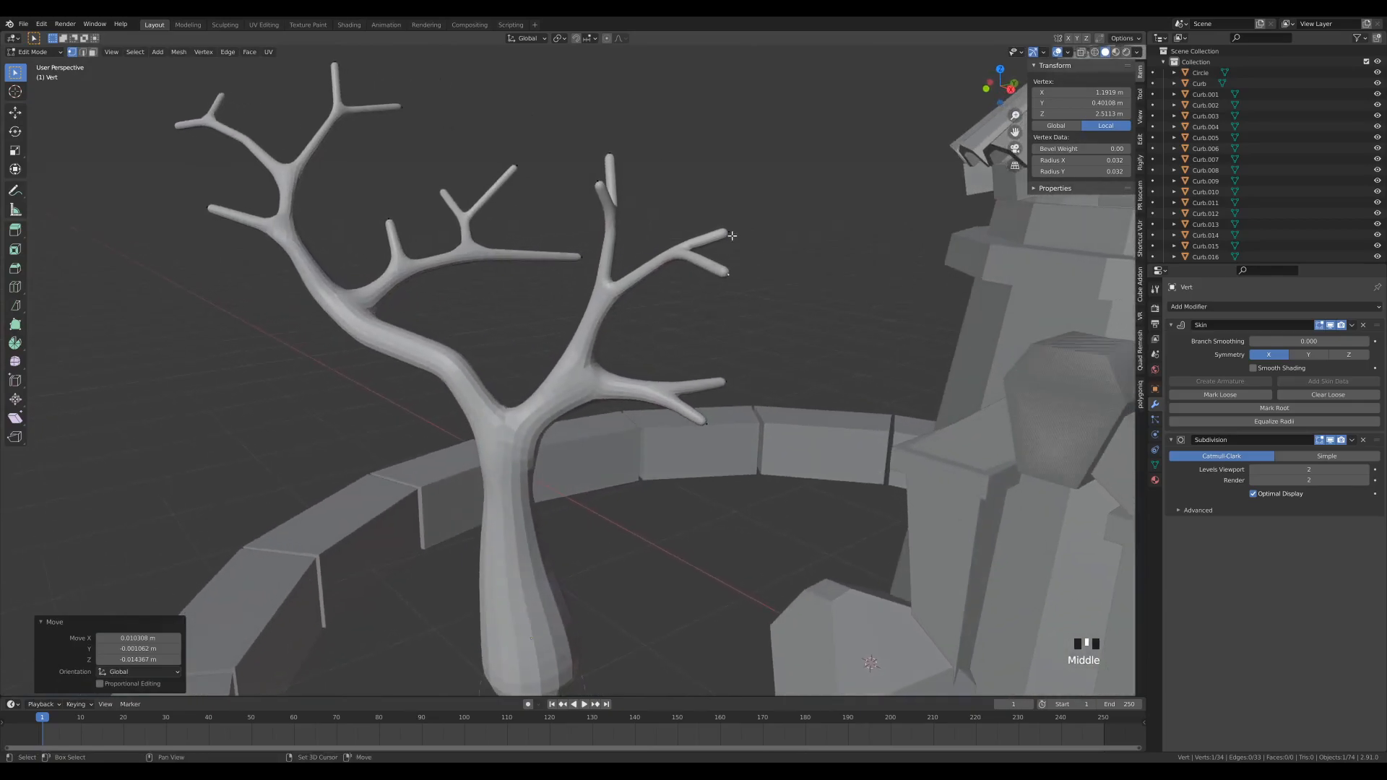
left_click(695, 248, "shift")
left_click(588, 184, "shift")
left_click(610, 139, "shift")
left_click(715, 419, "shift")
left_click(588, 246, "shift")
left_click(582, 256, "shift")
left_click(376, 214, "shift")
key("z")
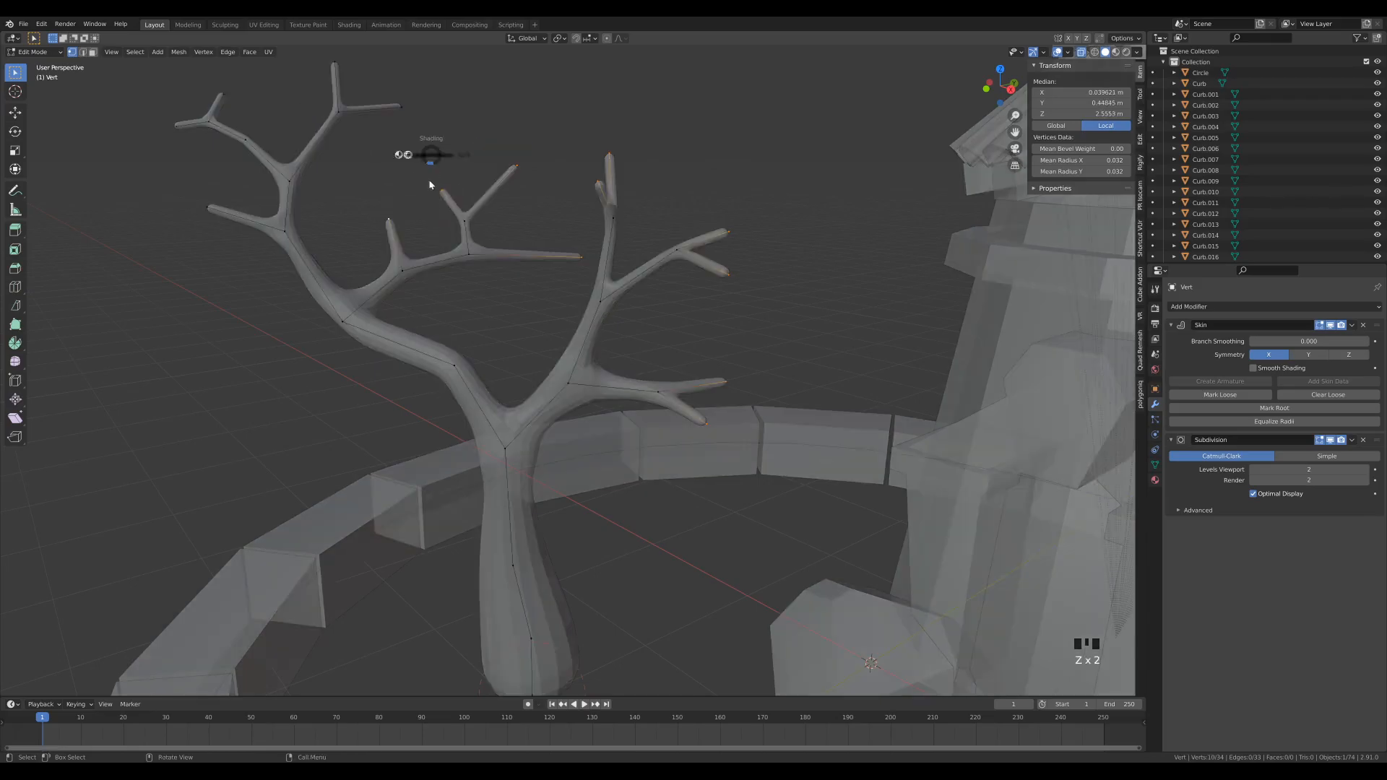
key("alt+z")
left_click(402, 106, "shift")
left_click(334, 64, "shift")
left_click(219, 95, "shift")
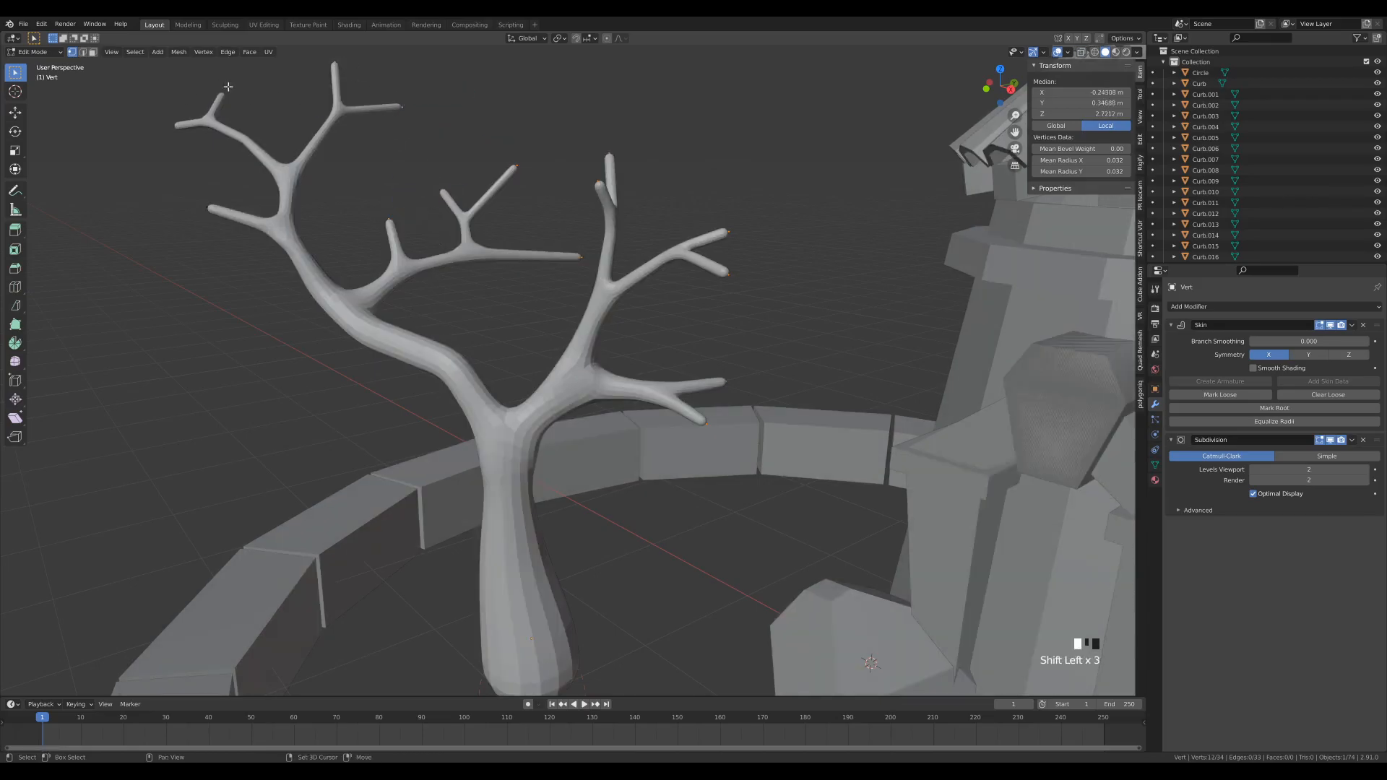
left_click(175, 125, "shift")
left_click(209, 208, "shift")
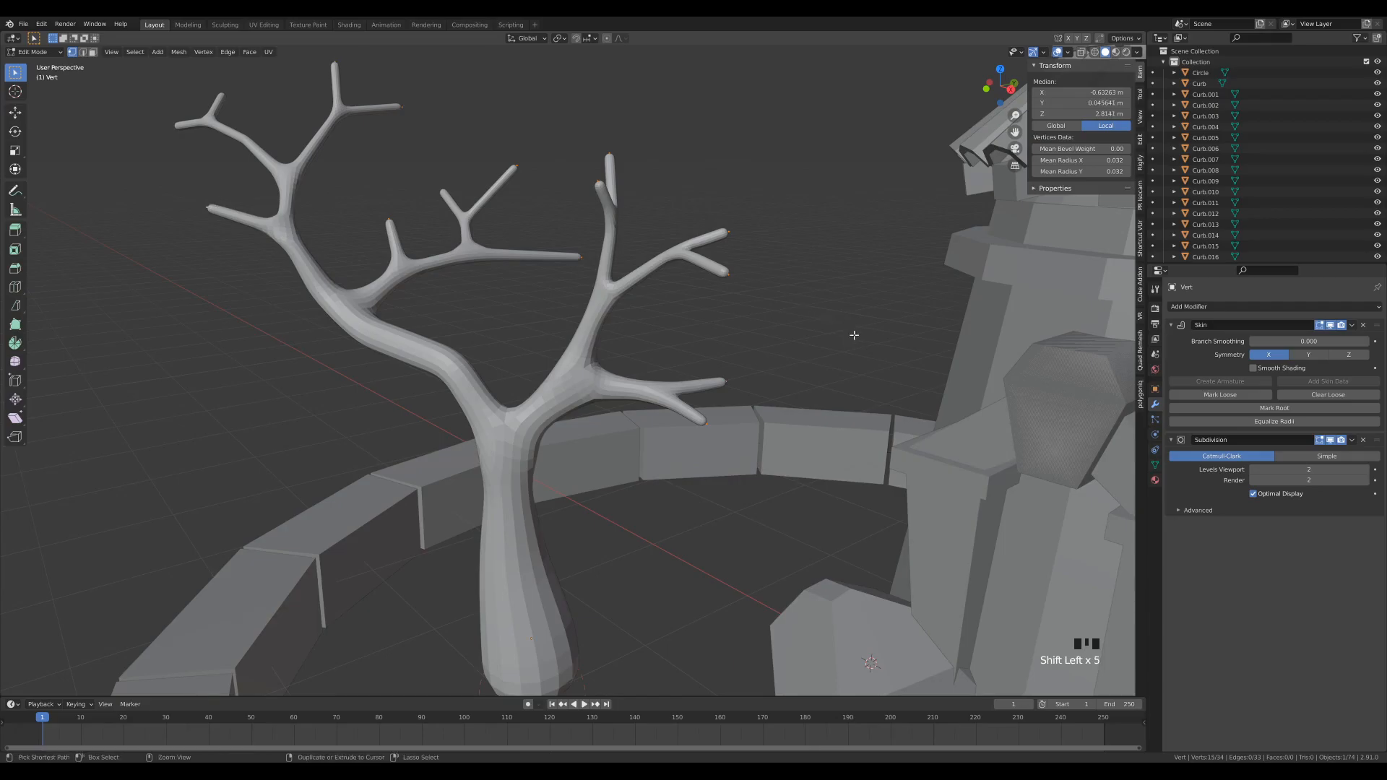
key("ctrl+a")
mouse_move(731, 295)
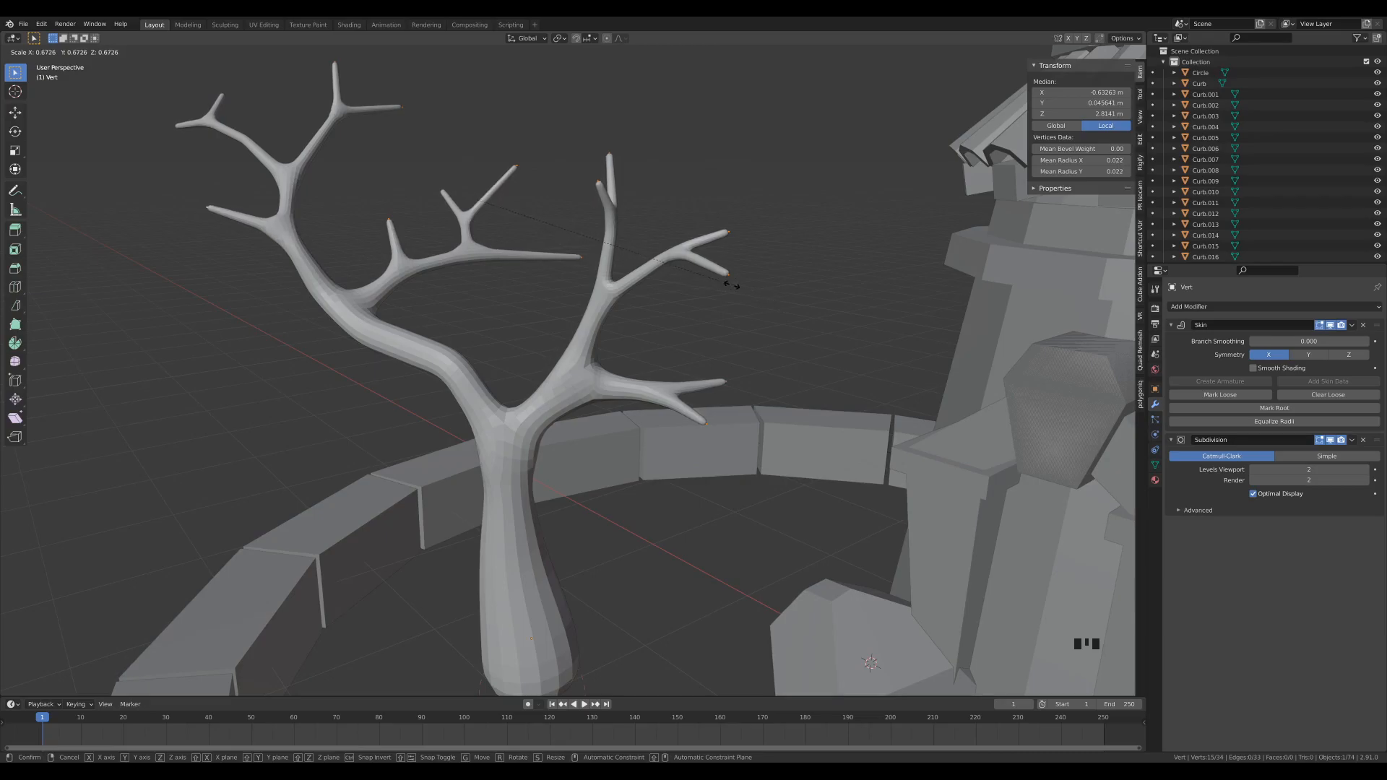
left_click(736, 286)
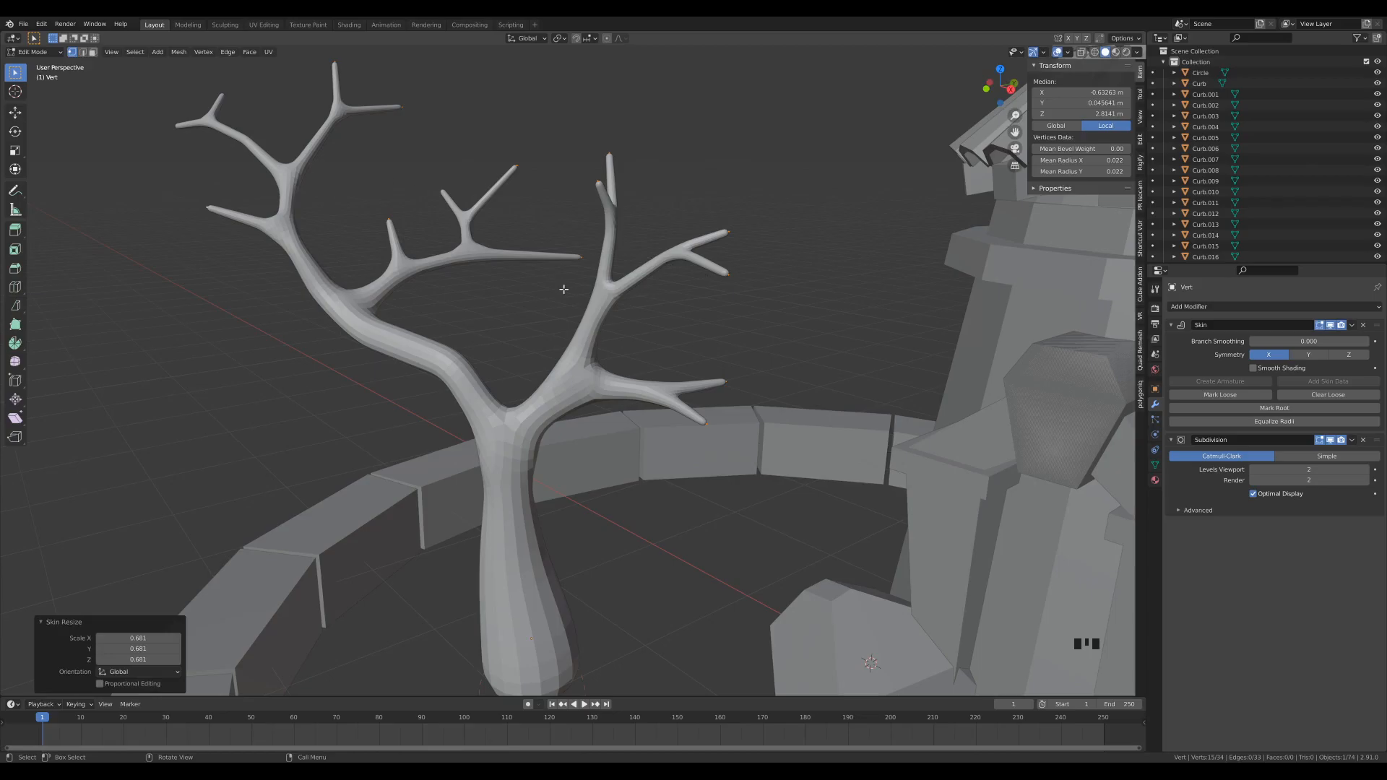
Step: Thicken the first main branch's lowest bend in X-ray view by scaling its skin radius about 1.45 times
key("Tab")
middle_click_drag(467, 287, 400, 354)
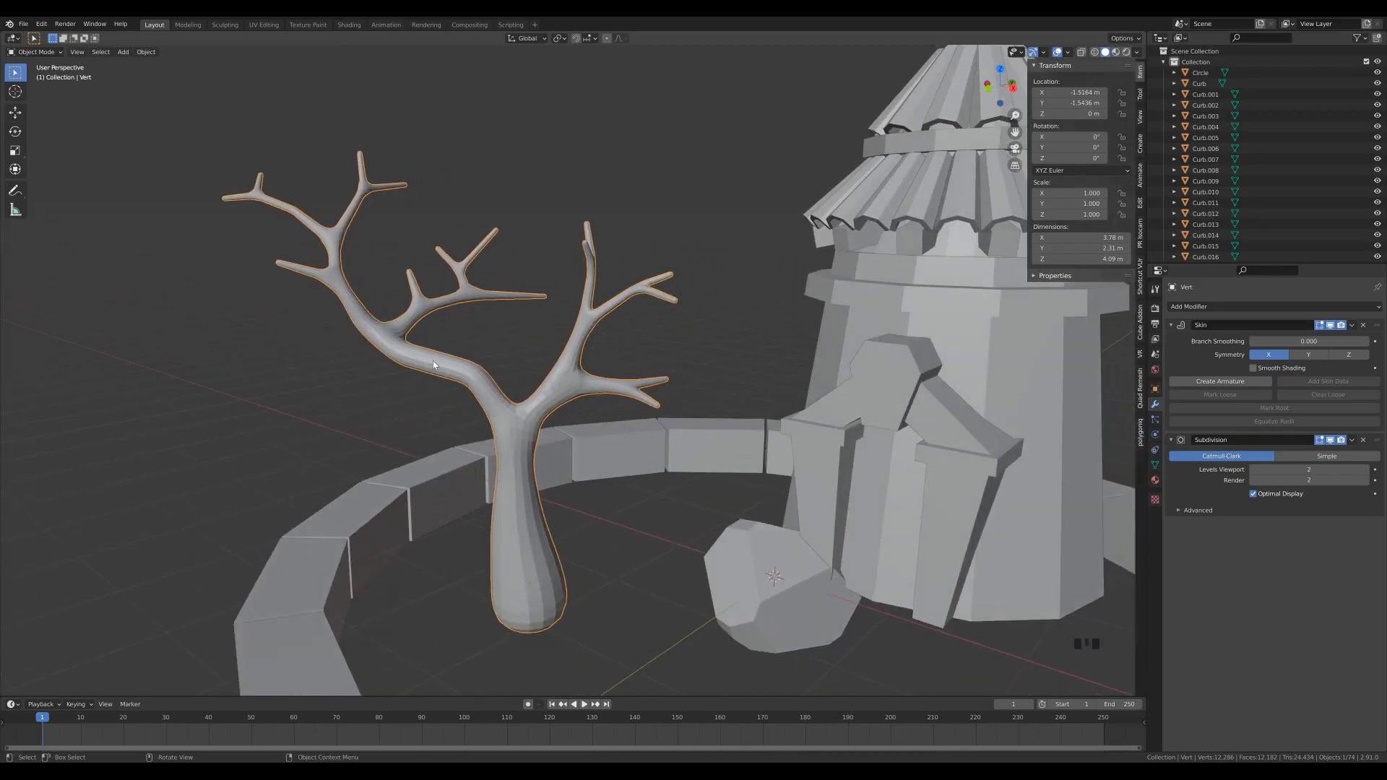
key("Tab")
key("alt+z")
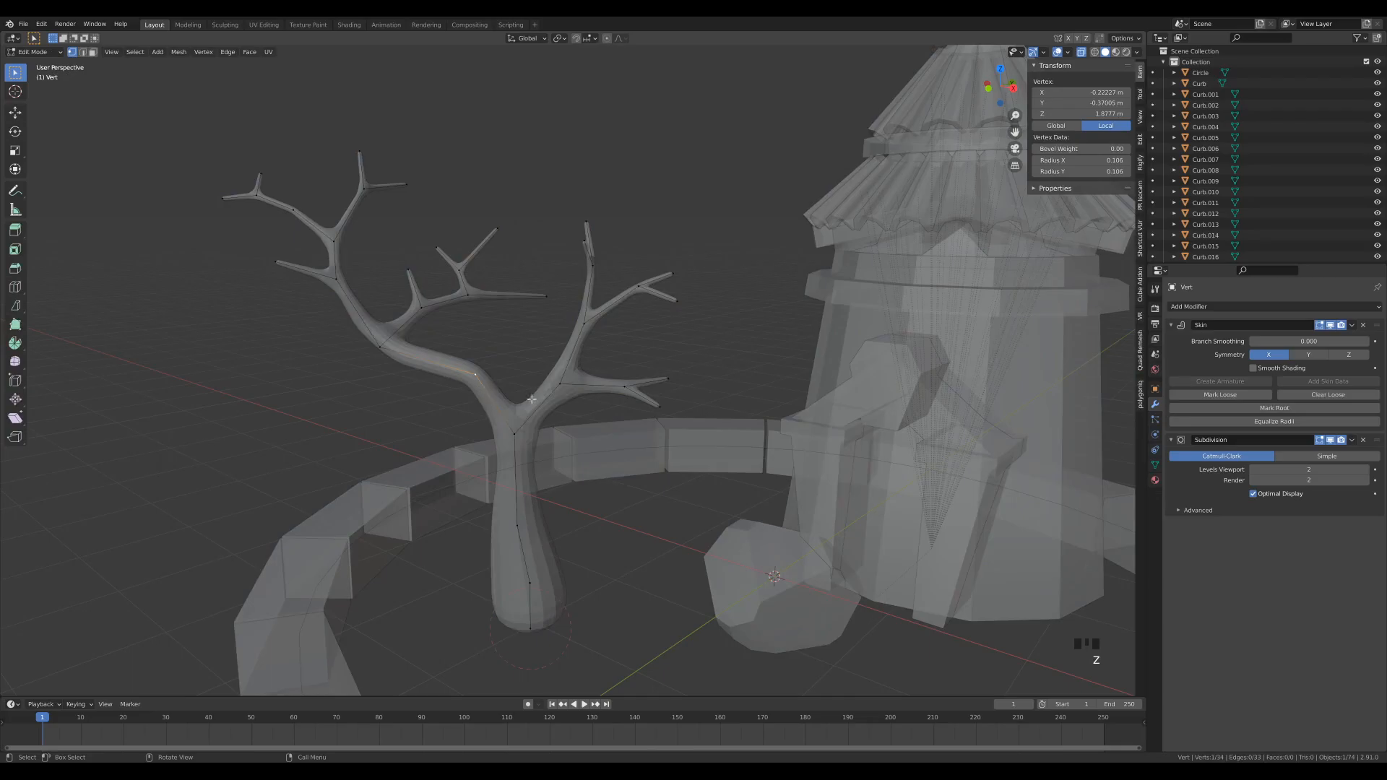
key("ctrl+a")
left_click(575, 397)
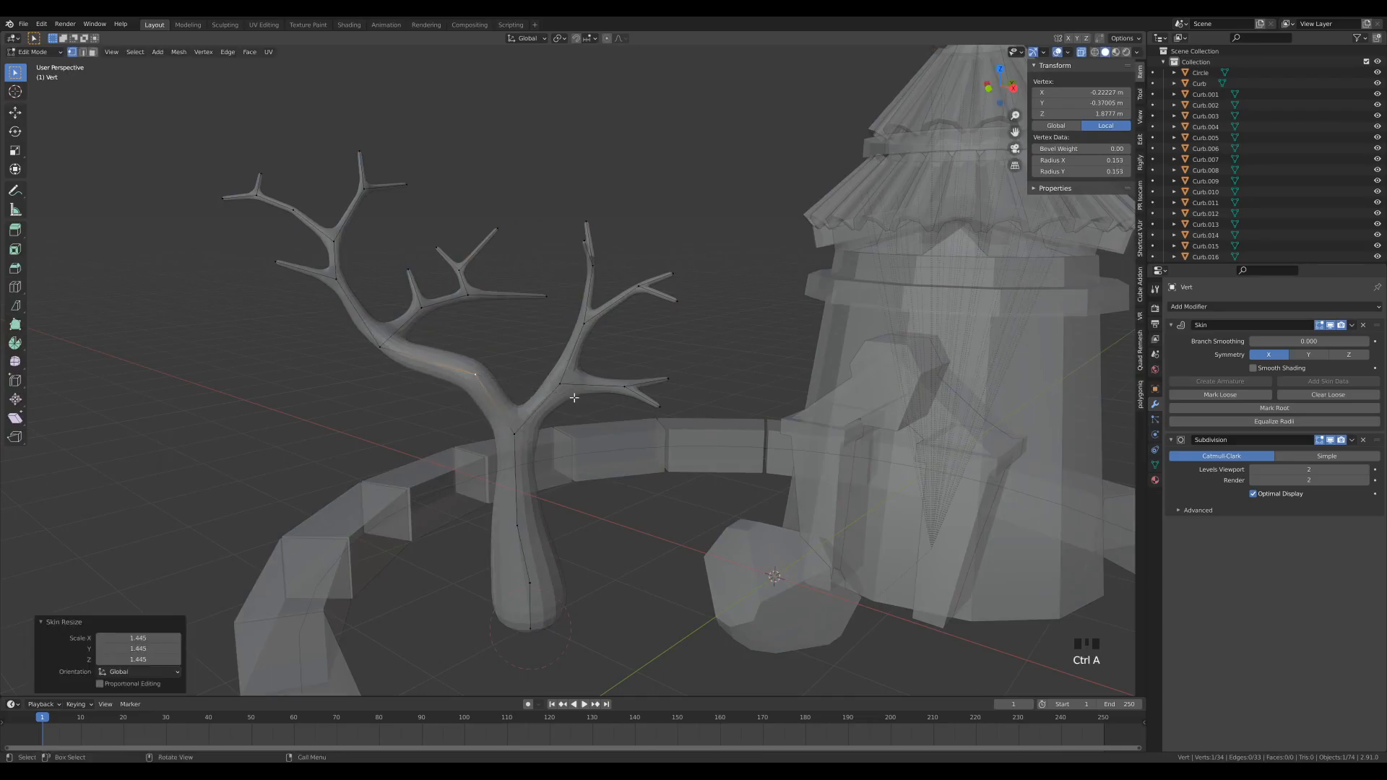
Step: Scale the skin radius of the trunk's fork joint by about 1.58 and of the lower trunk by about 1.25
left_click(514, 434)
key("ctrl+a")
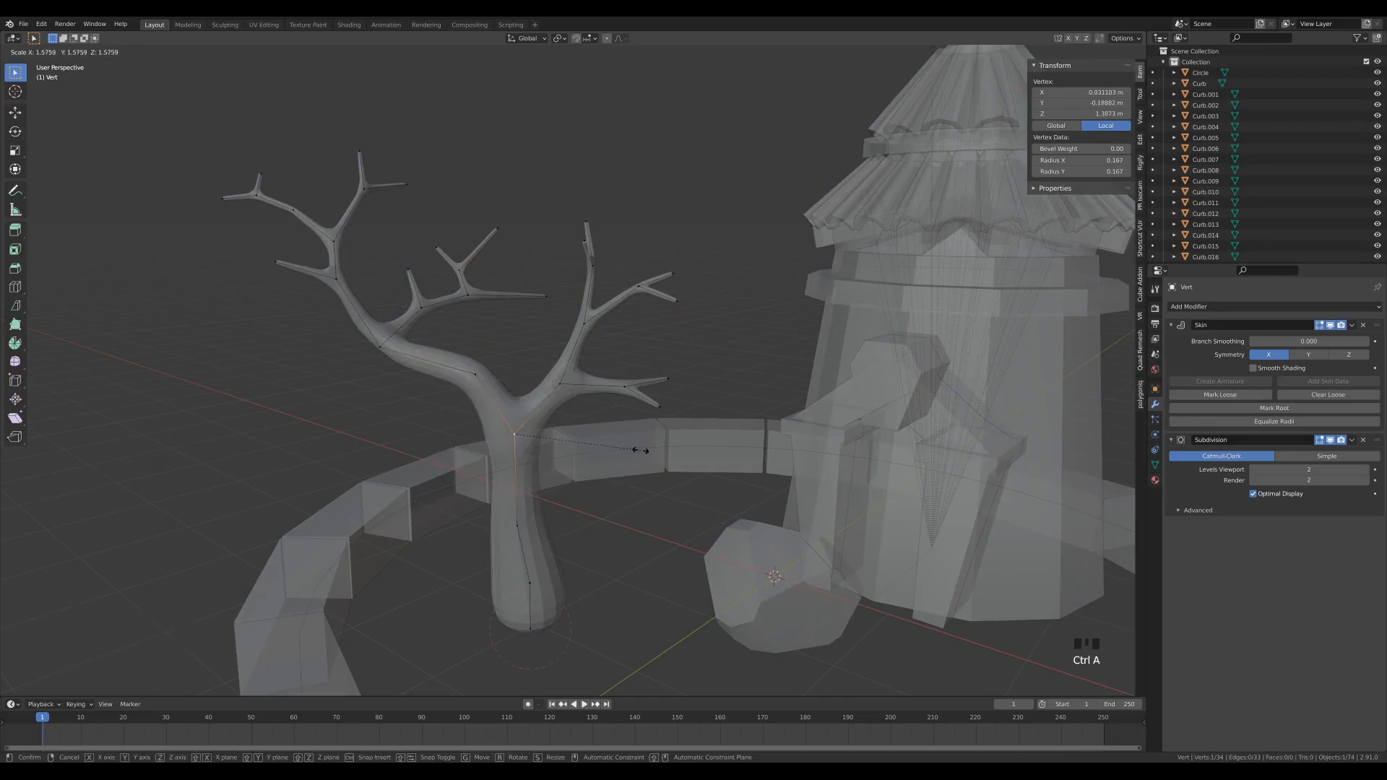
left_click(640, 449)
left_click(509, 525, "ctrl")
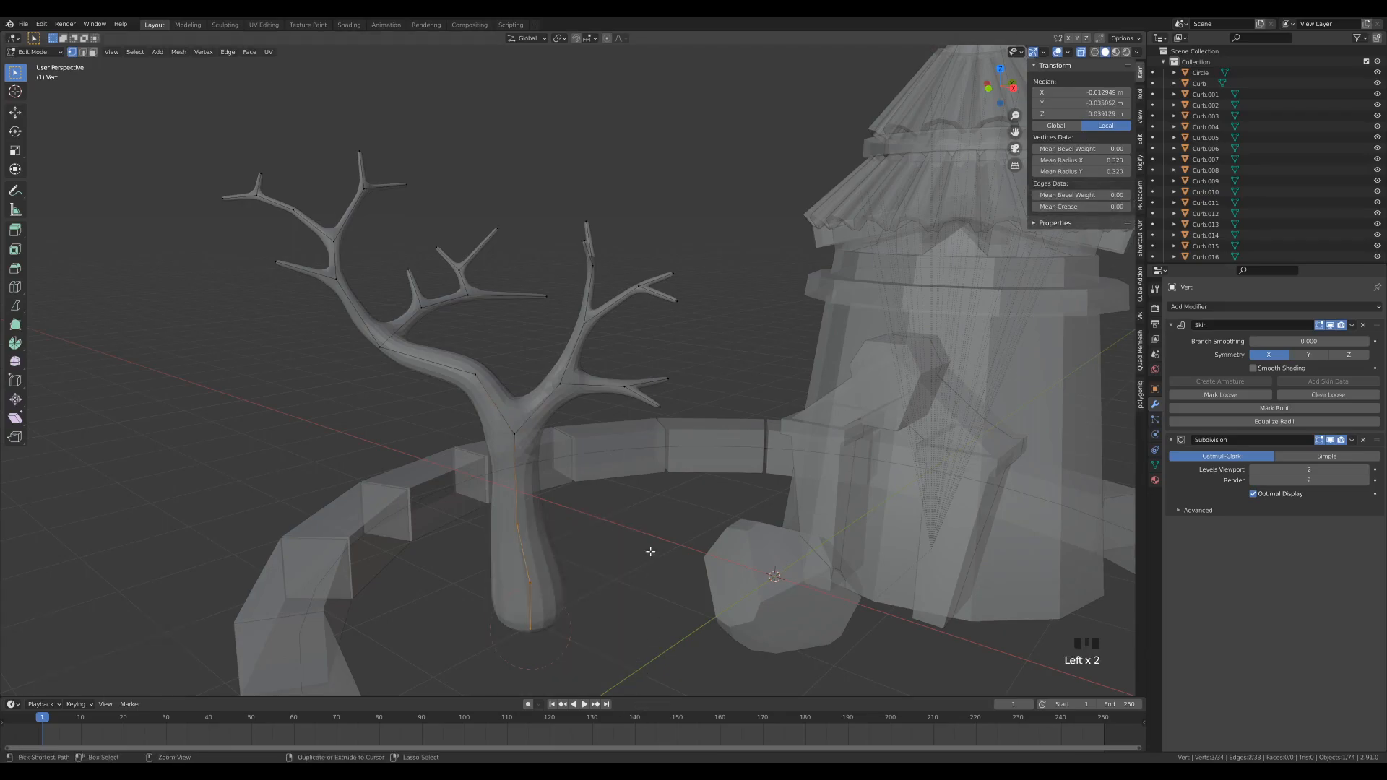
key("ctrl+a")
left_click(415, 342)
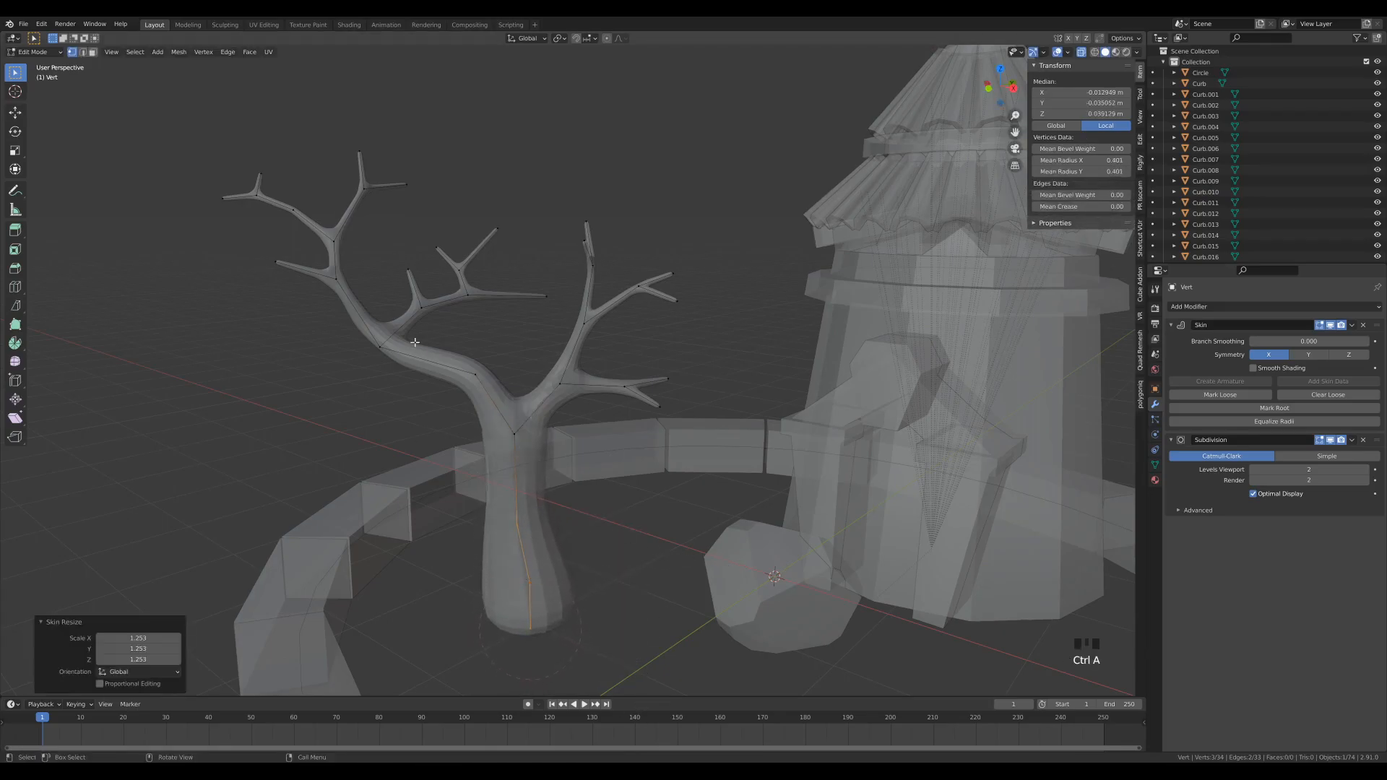
Step: Scale the skin radius about 1.51 times where the first side branch leaves the first main branch, and return to Object Mode
left_click(381, 347)
key("ctrl+a")
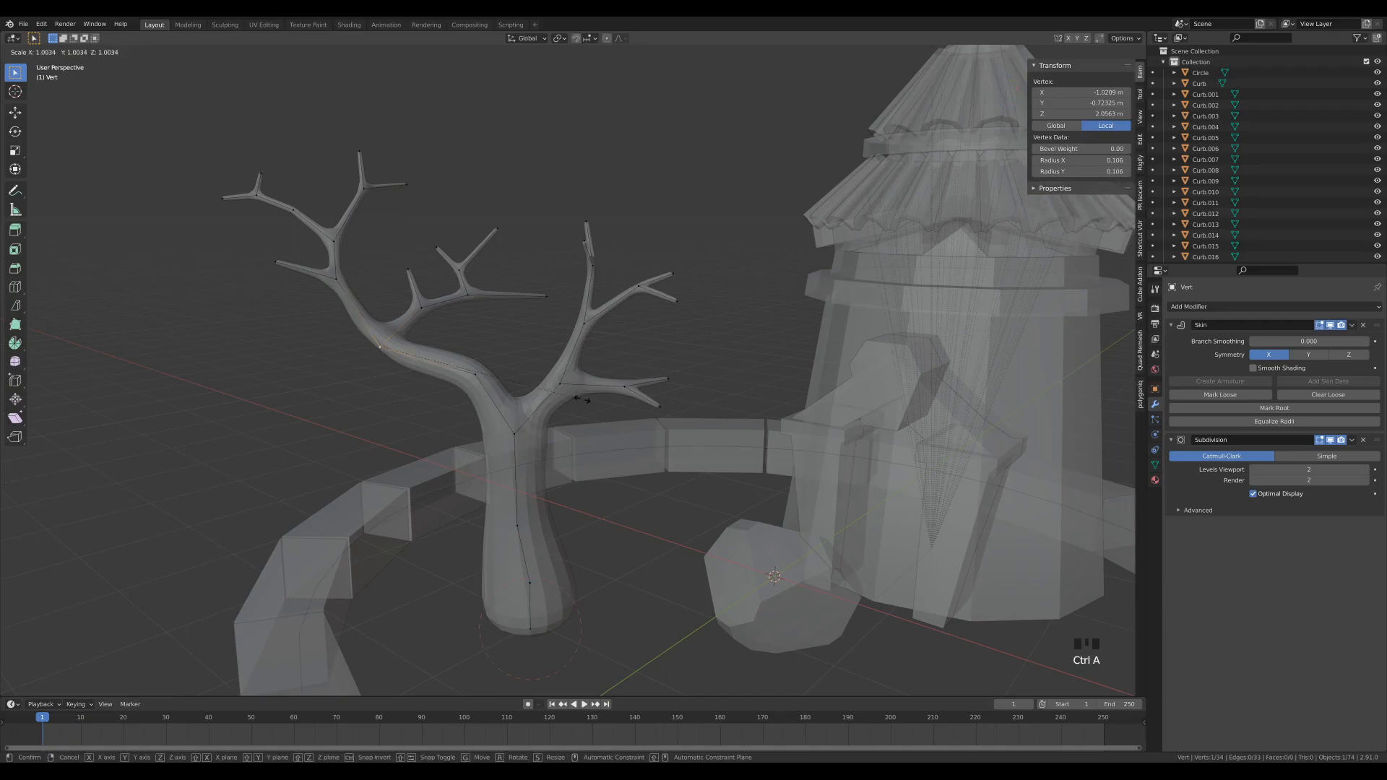
left_click(685, 404)
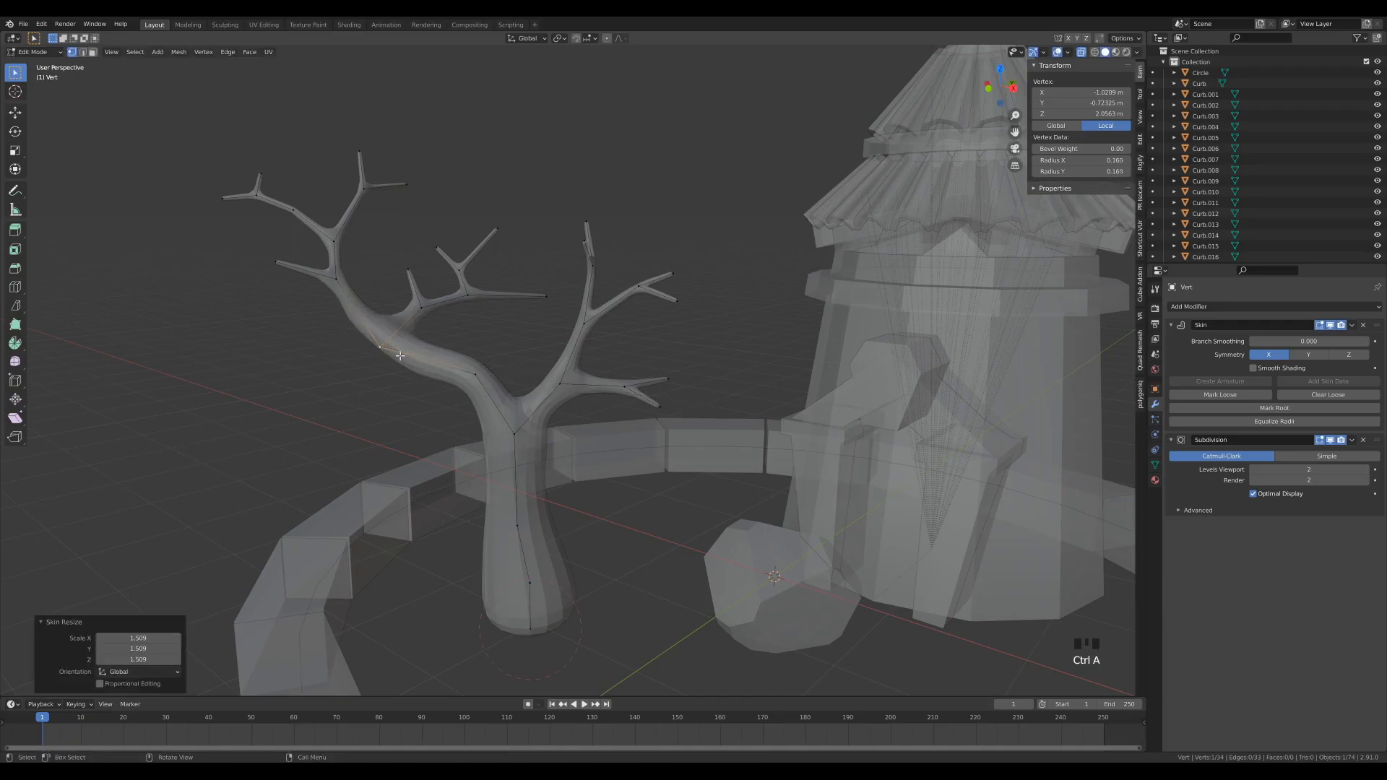
key("Tab")
Step: Check the tree's shape from several sides and rename the tree object as Tree
middle_click_drag(612, 371, 669, 445)
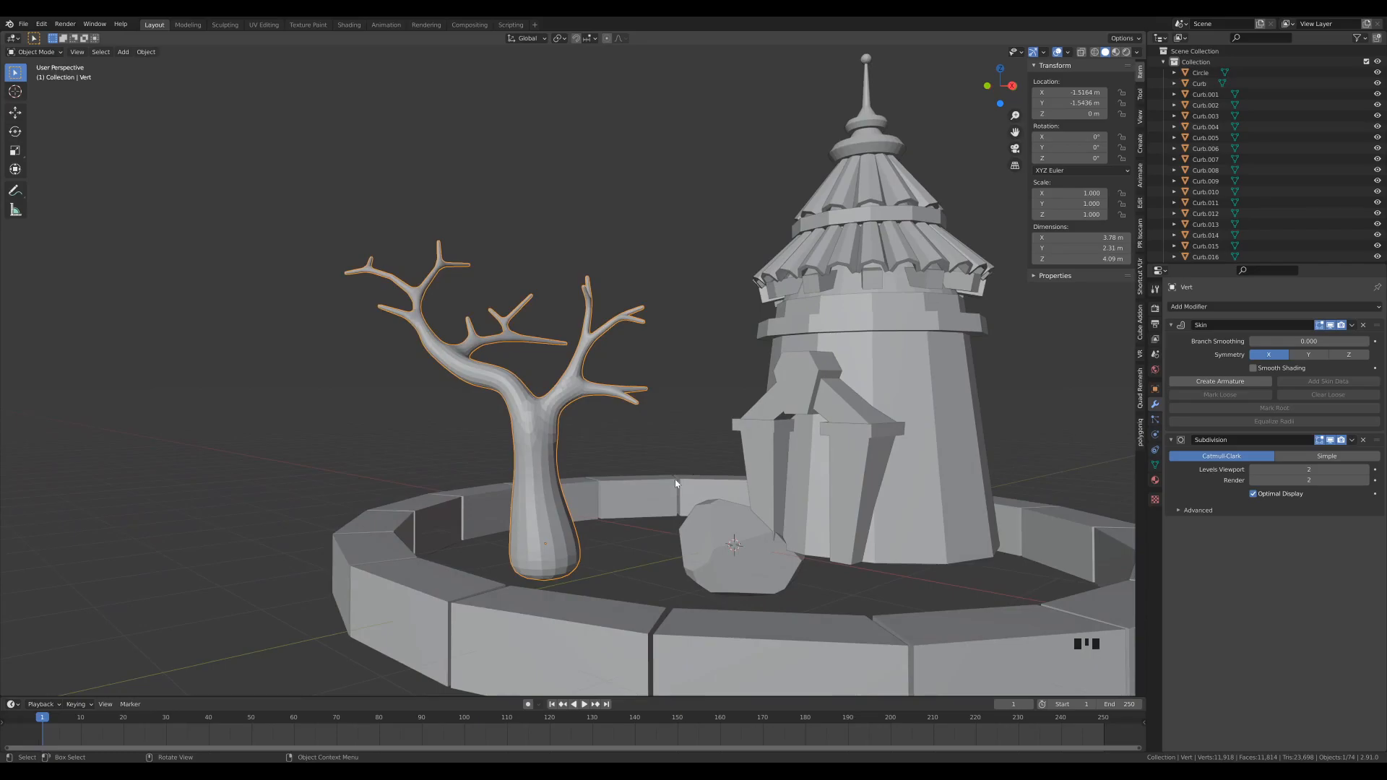
middle_click_drag(655, 355, 871, 395)
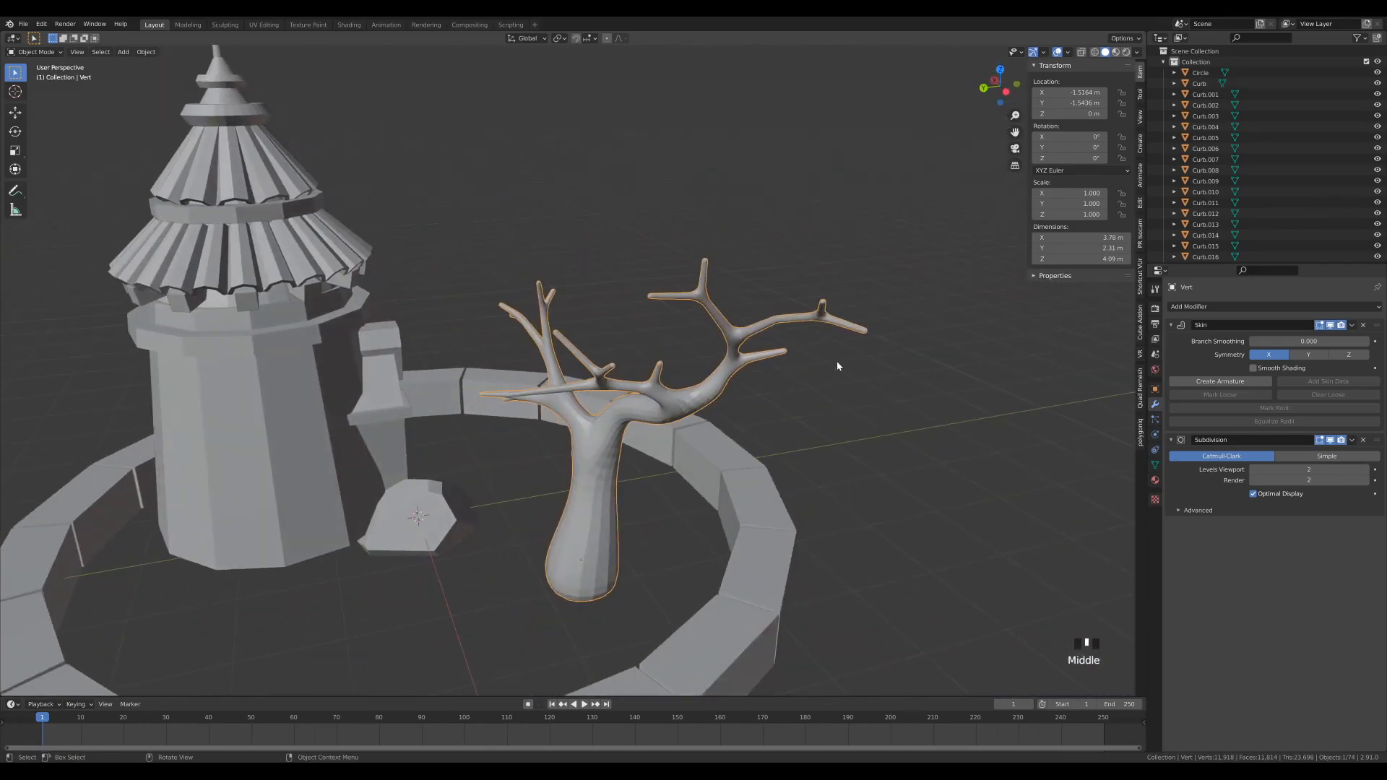
middle_click_drag(812, 353, 614, 352)
scroll(651, 362, "down", 2)
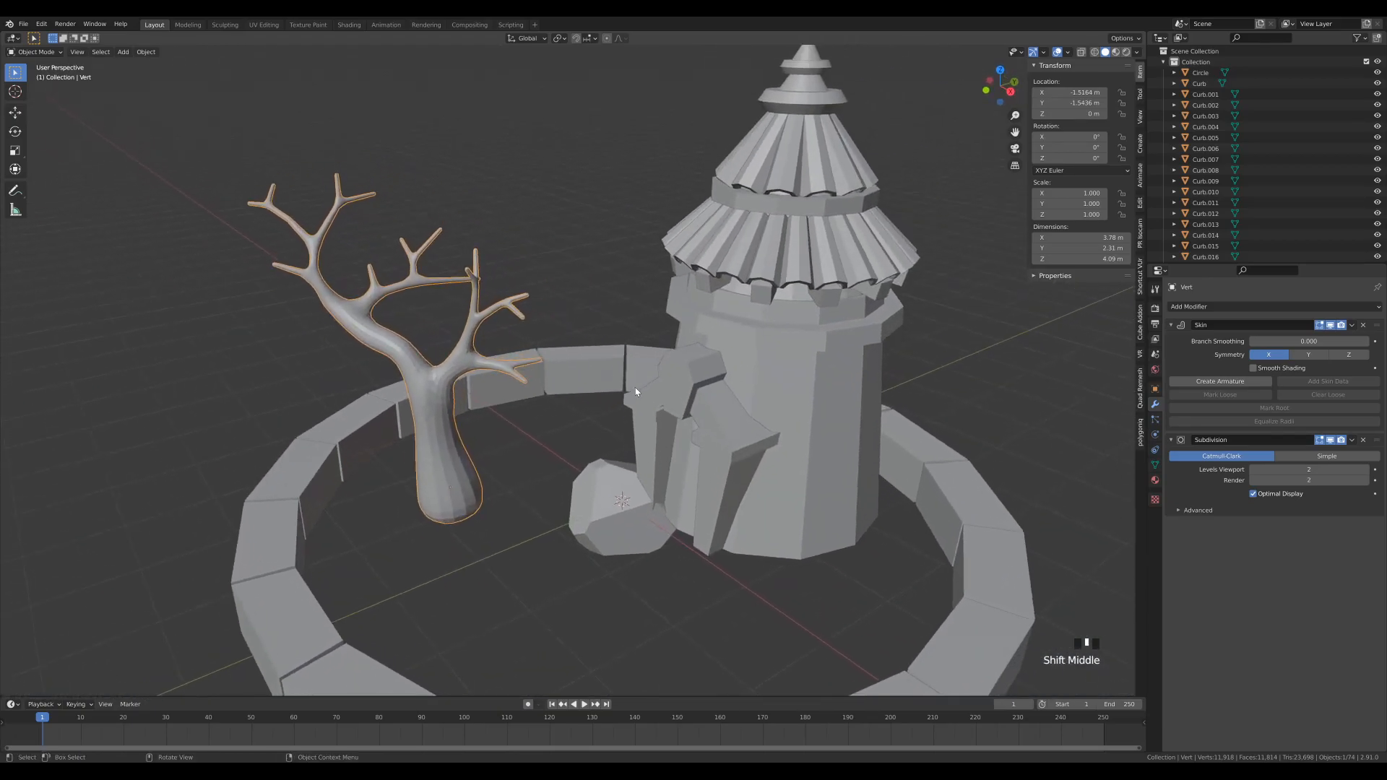
scroll(1213, 216, "down", 2)
left_click(1200, 254)
double_click(1199, 255)
type("Tree")
key("Return")
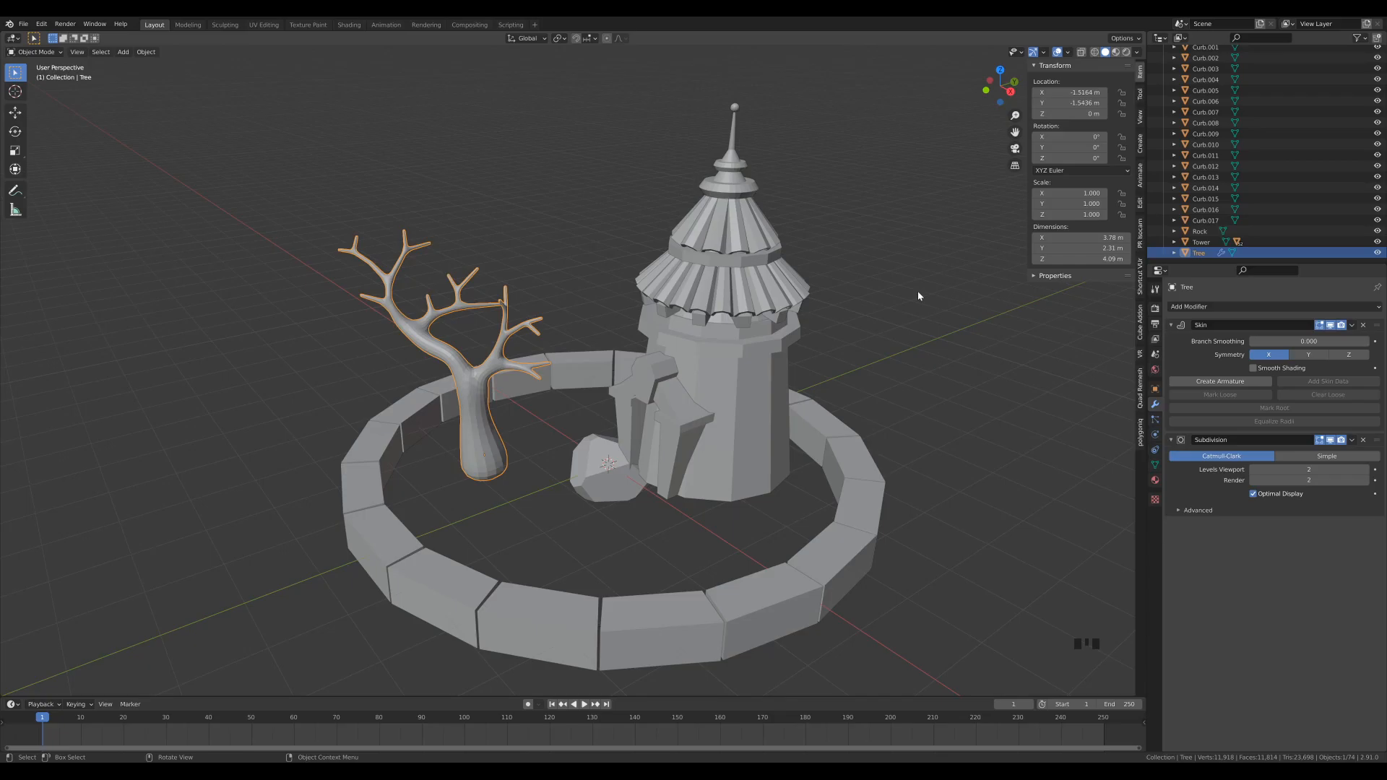
Step: Try to thicken an upper joint of the first main branch by about 1.2 times
key("Tab")
left_click(399, 310)
key("ctrl+a")
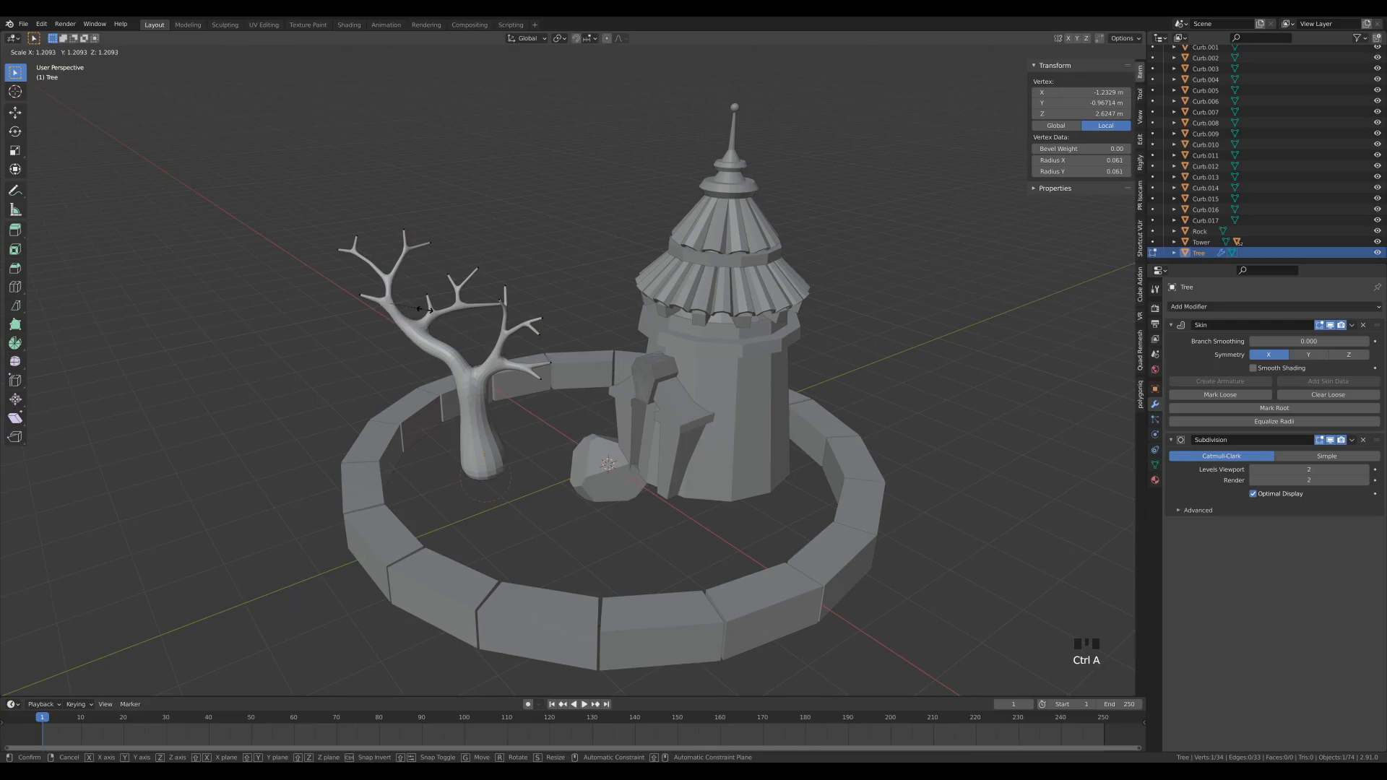
left_click(423, 310)
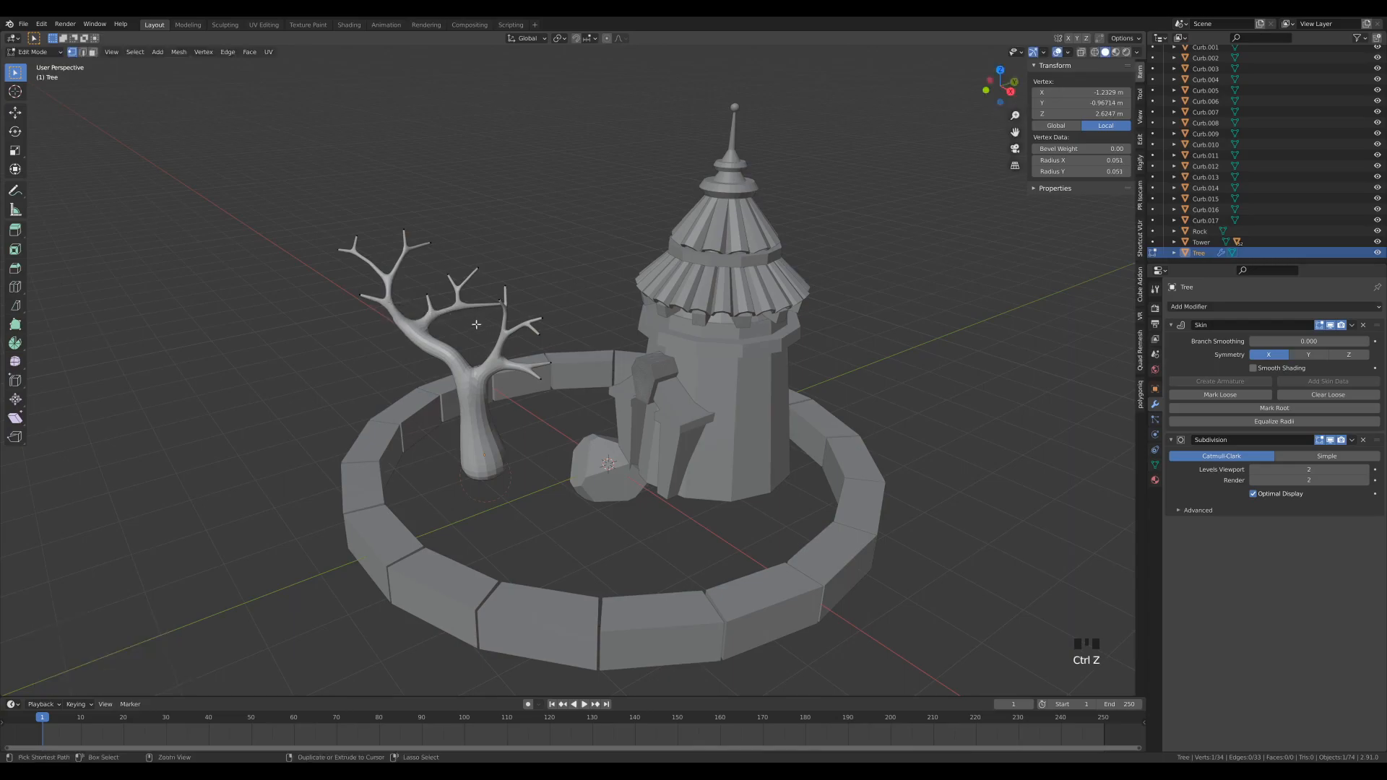
key("Tab")
Step: Save the file, deselect the tree and go back to the start of the object list
key("ctrl+s")
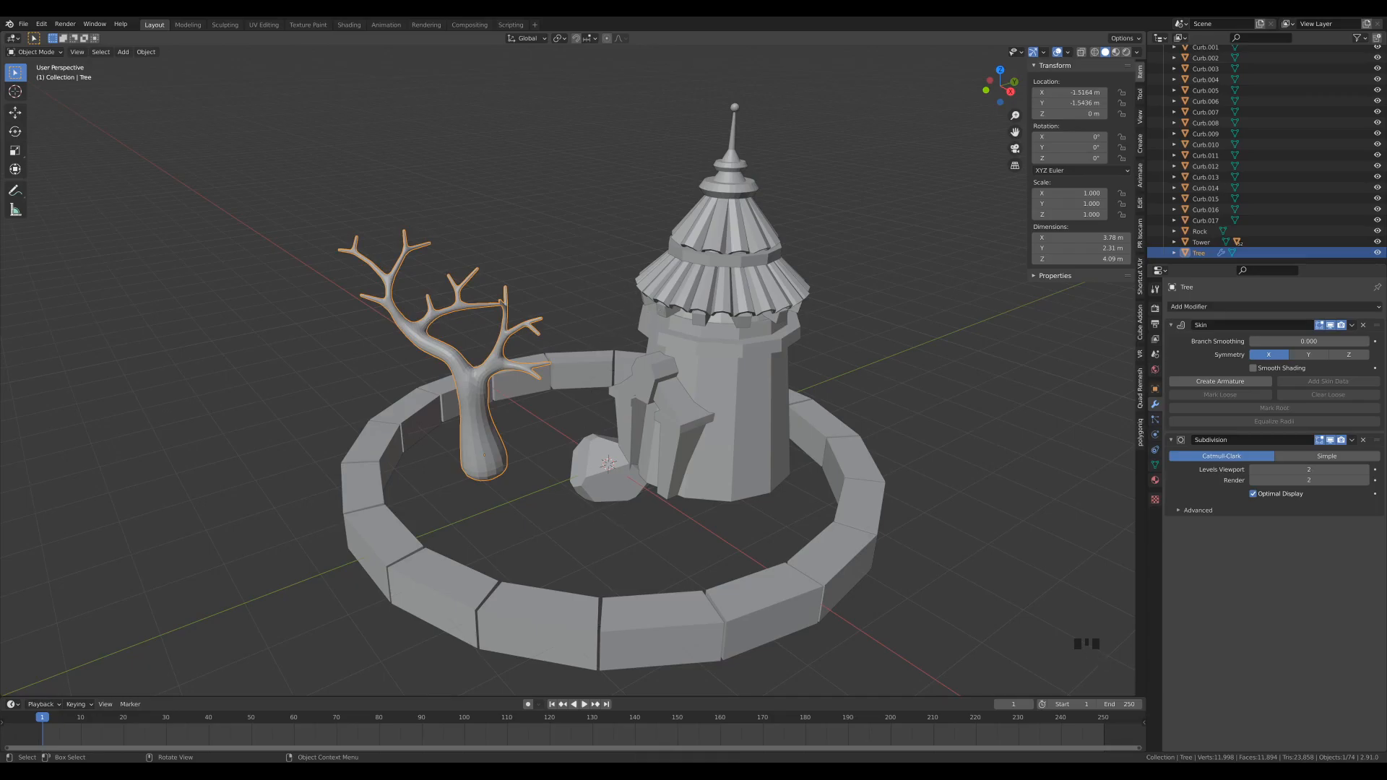
double_click(952, 525)
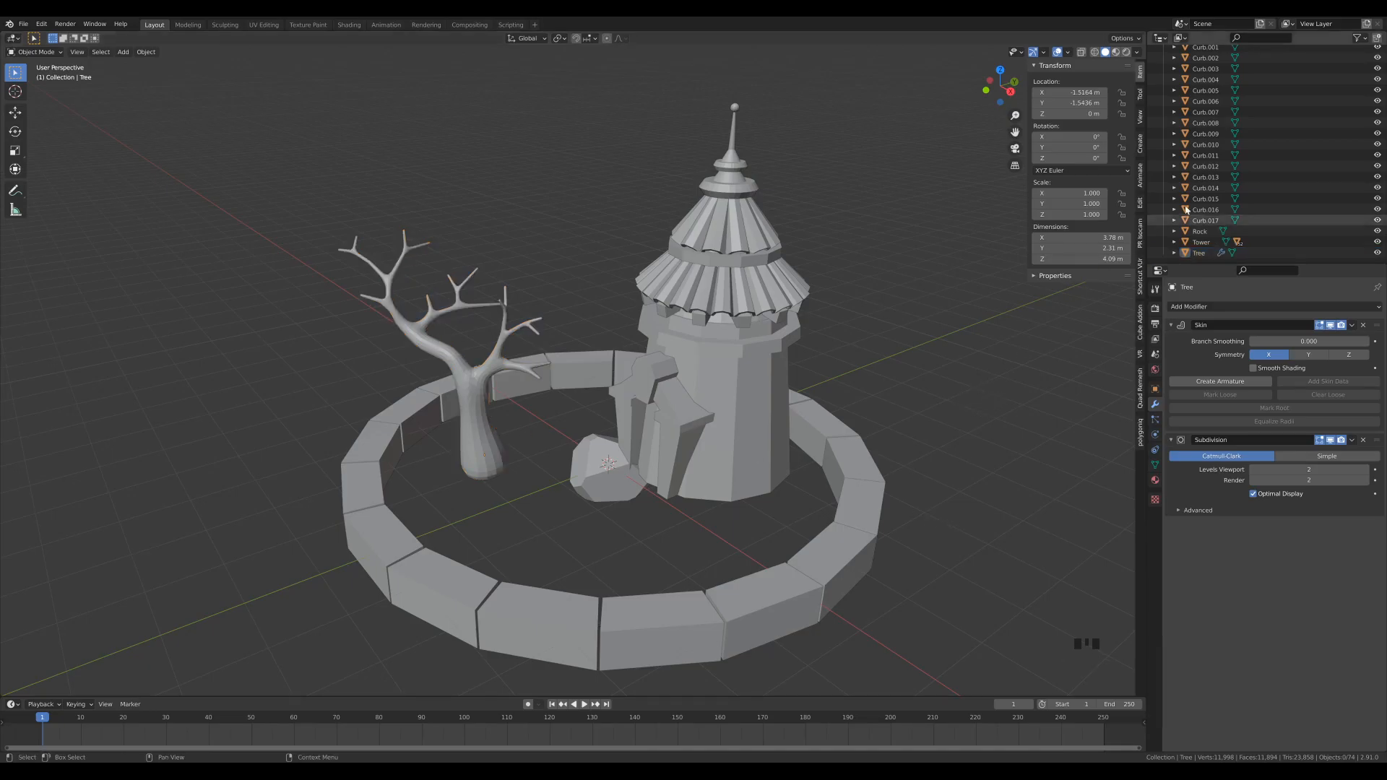
scroll(1258, 175, "up", 9)
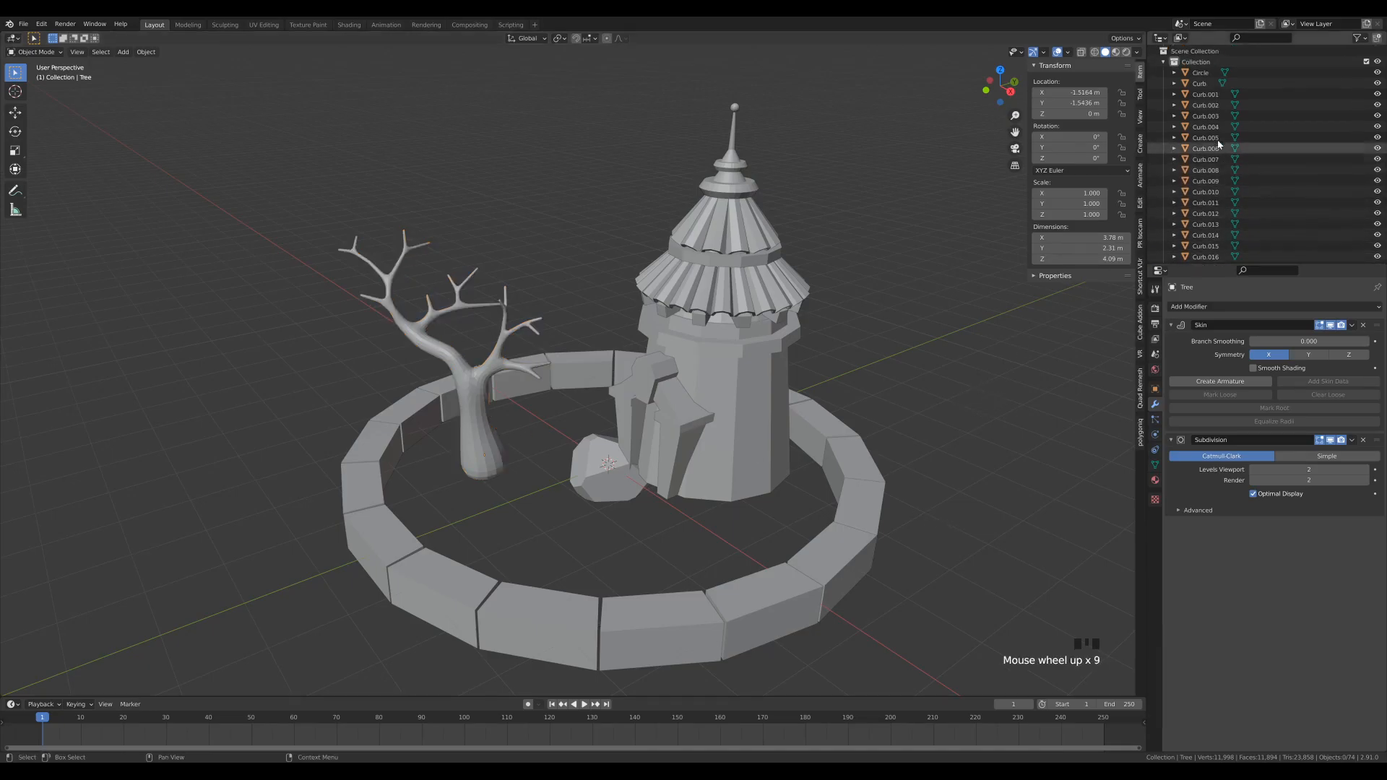
Step: Fill the Circle object inside the curb ring with Grid Fill, editing it with X-ray turned on
left_click(1210, 75)
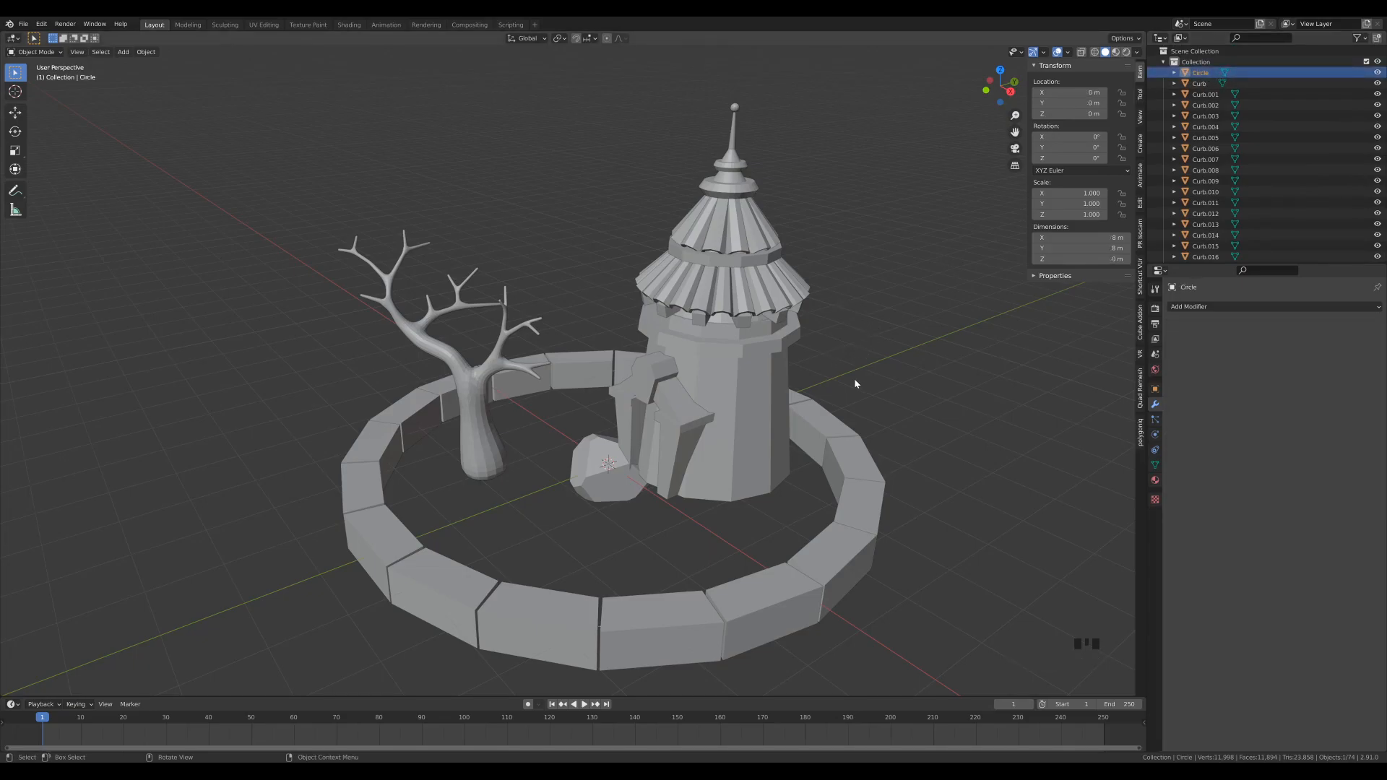
key("Tab")
key("z")
left_click(855, 528)
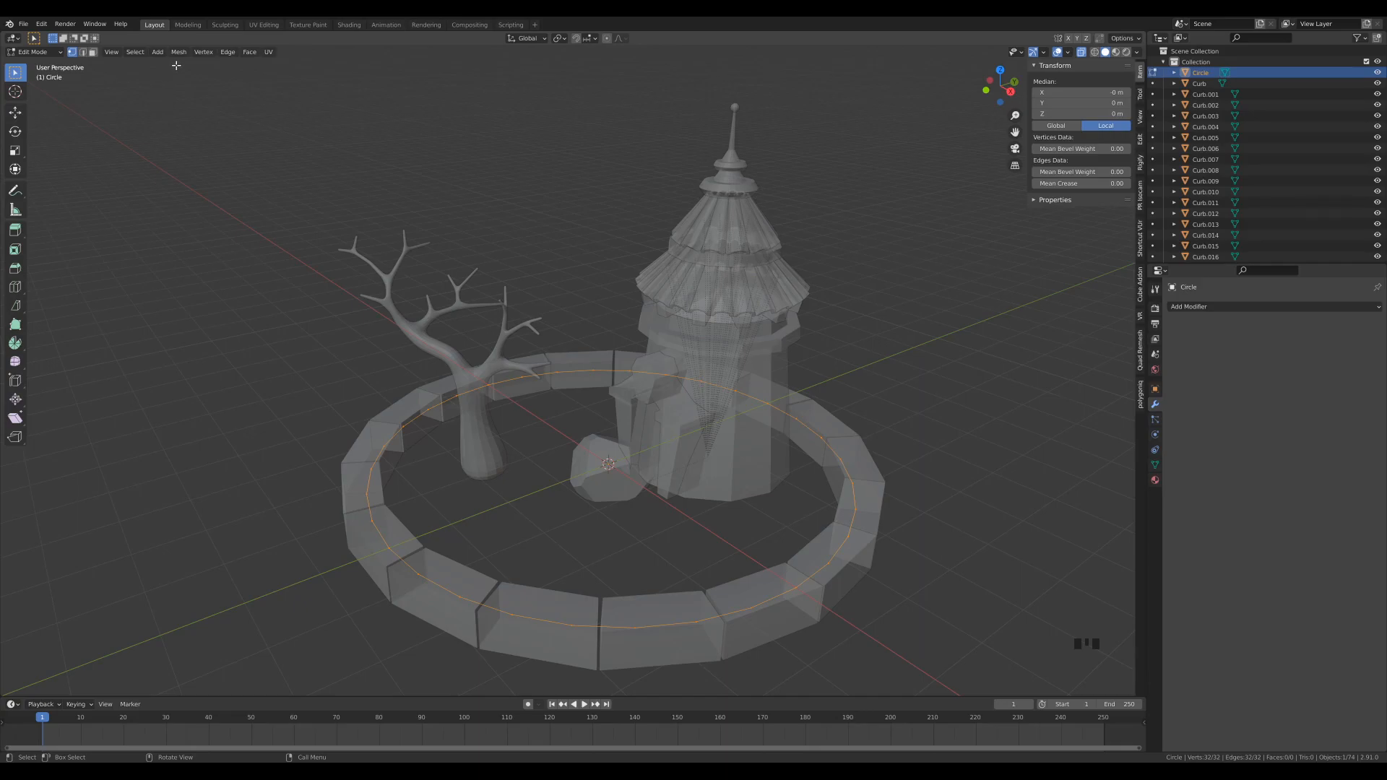
left_click(249, 56)
key("ctrl+f")
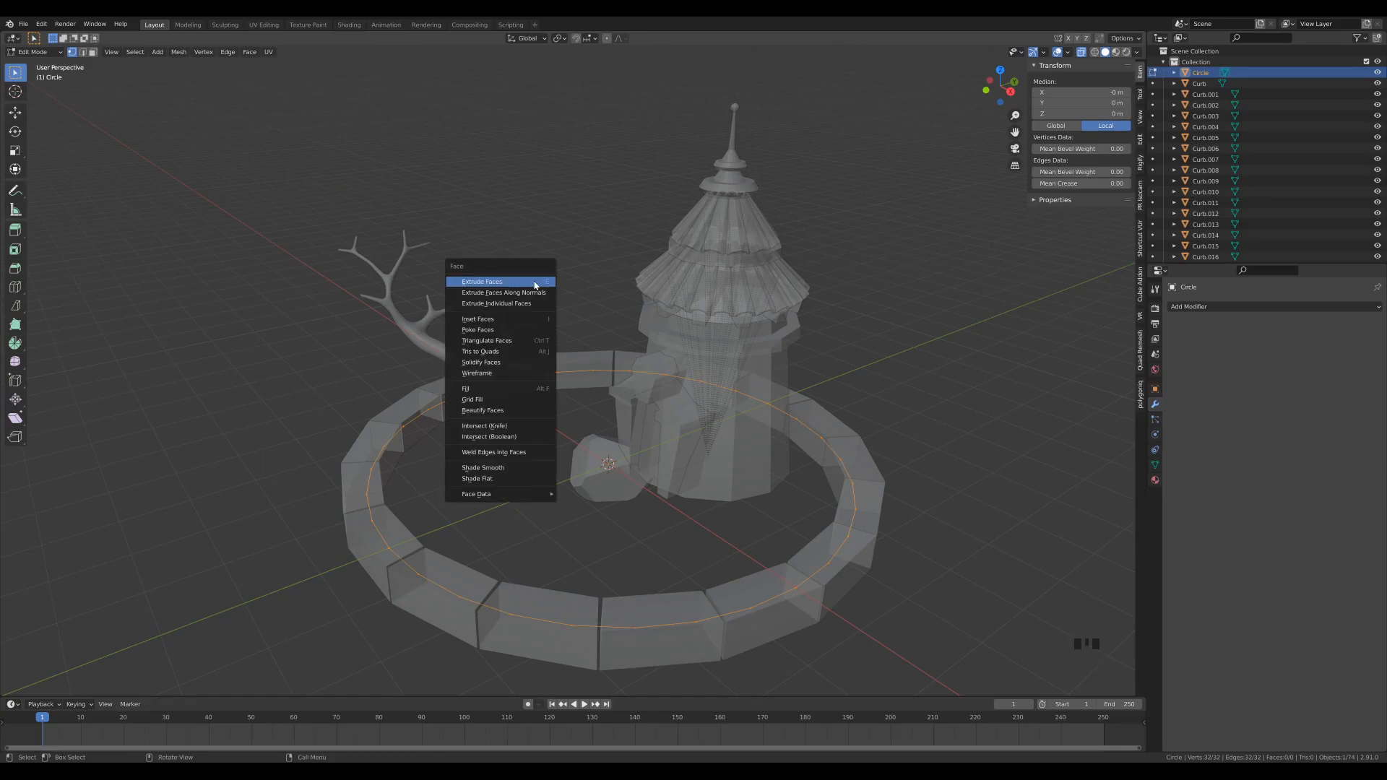
left_click(479, 399)
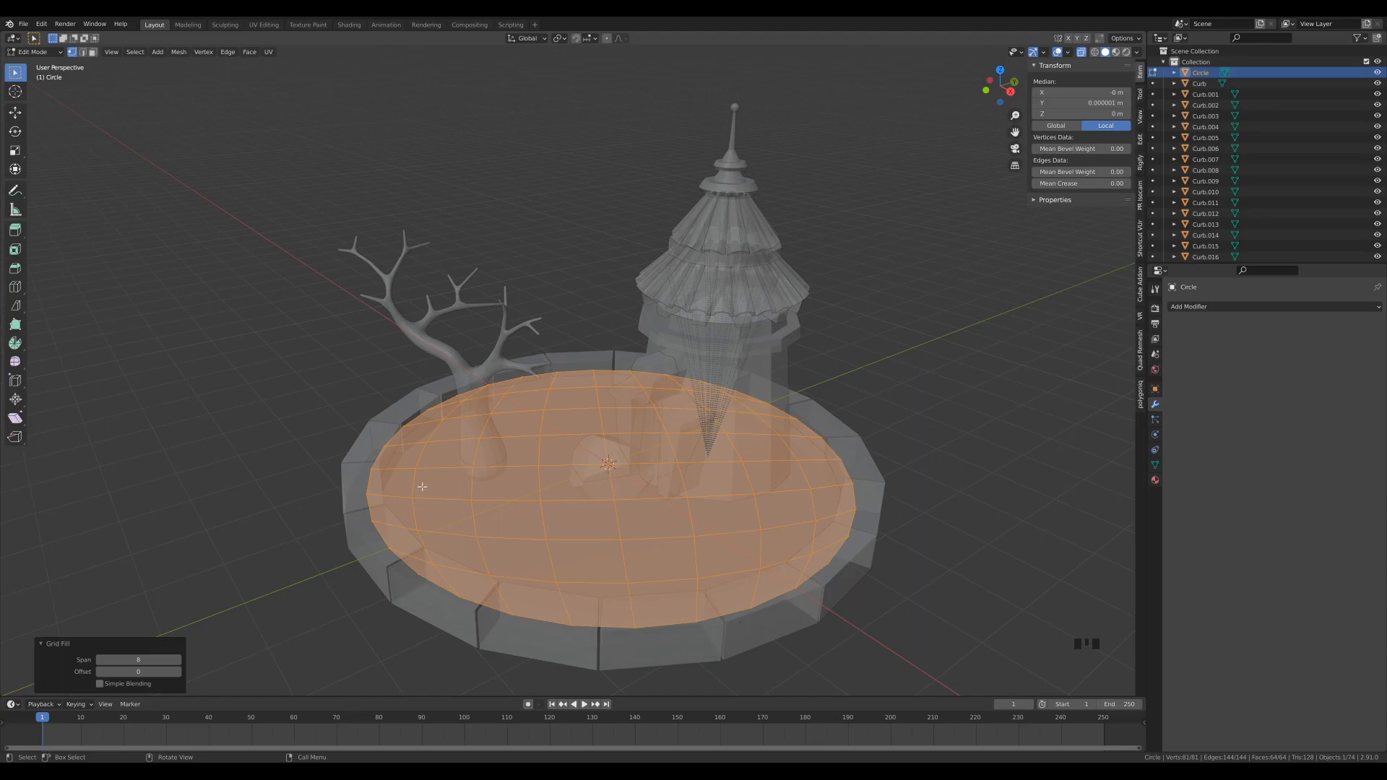
scroll(677, 640, "down", 1)
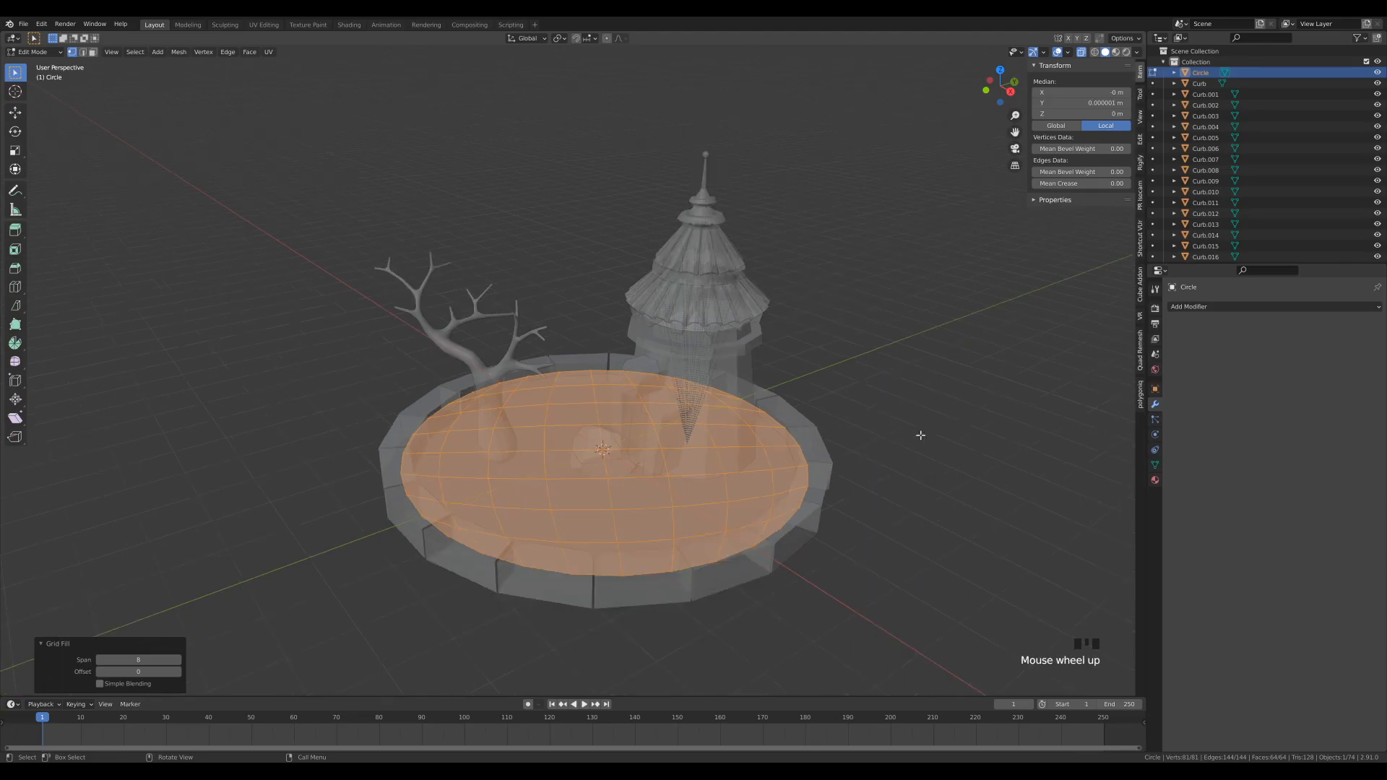
Step: Subdivide the filled ground mesh twice with one cut each and turn X-ray off
right_click(635, 440)
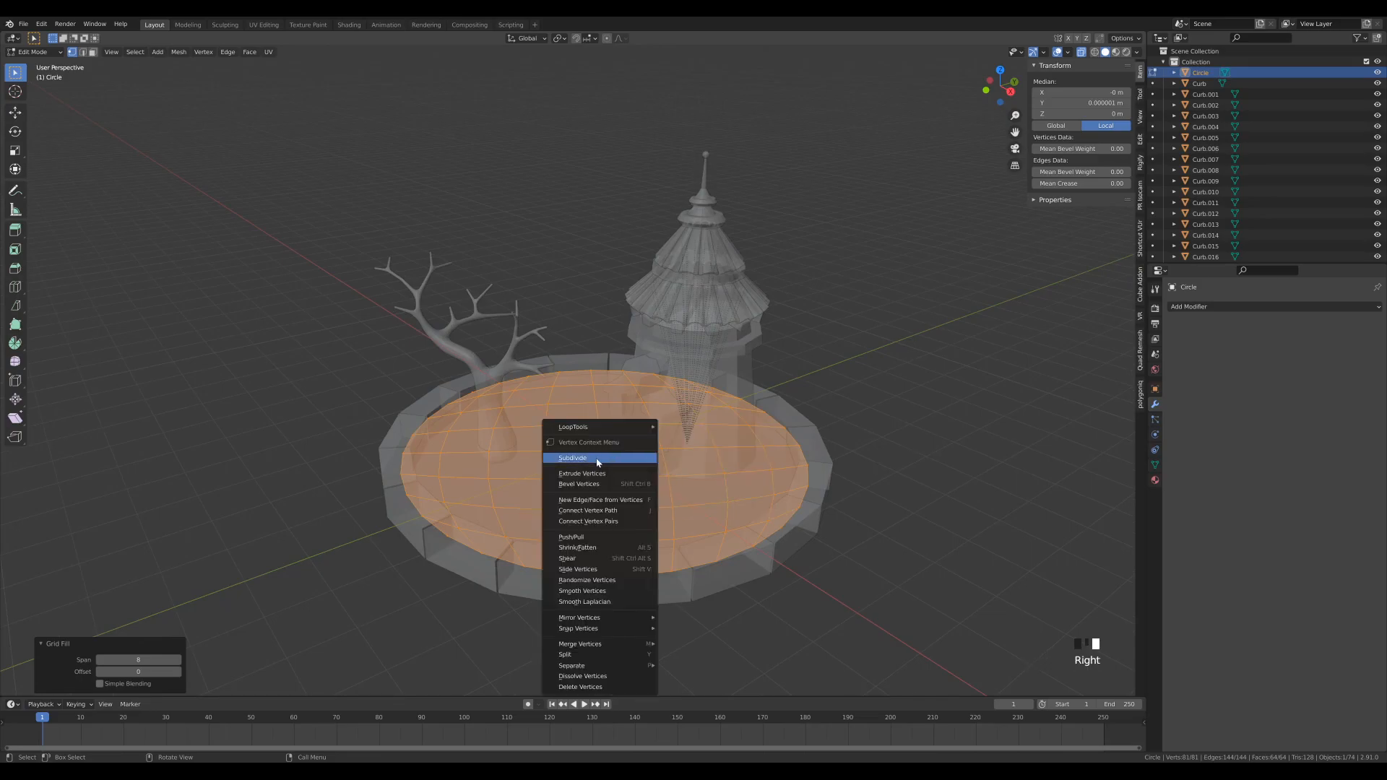
left_click(598, 459)
right_click(636, 436)
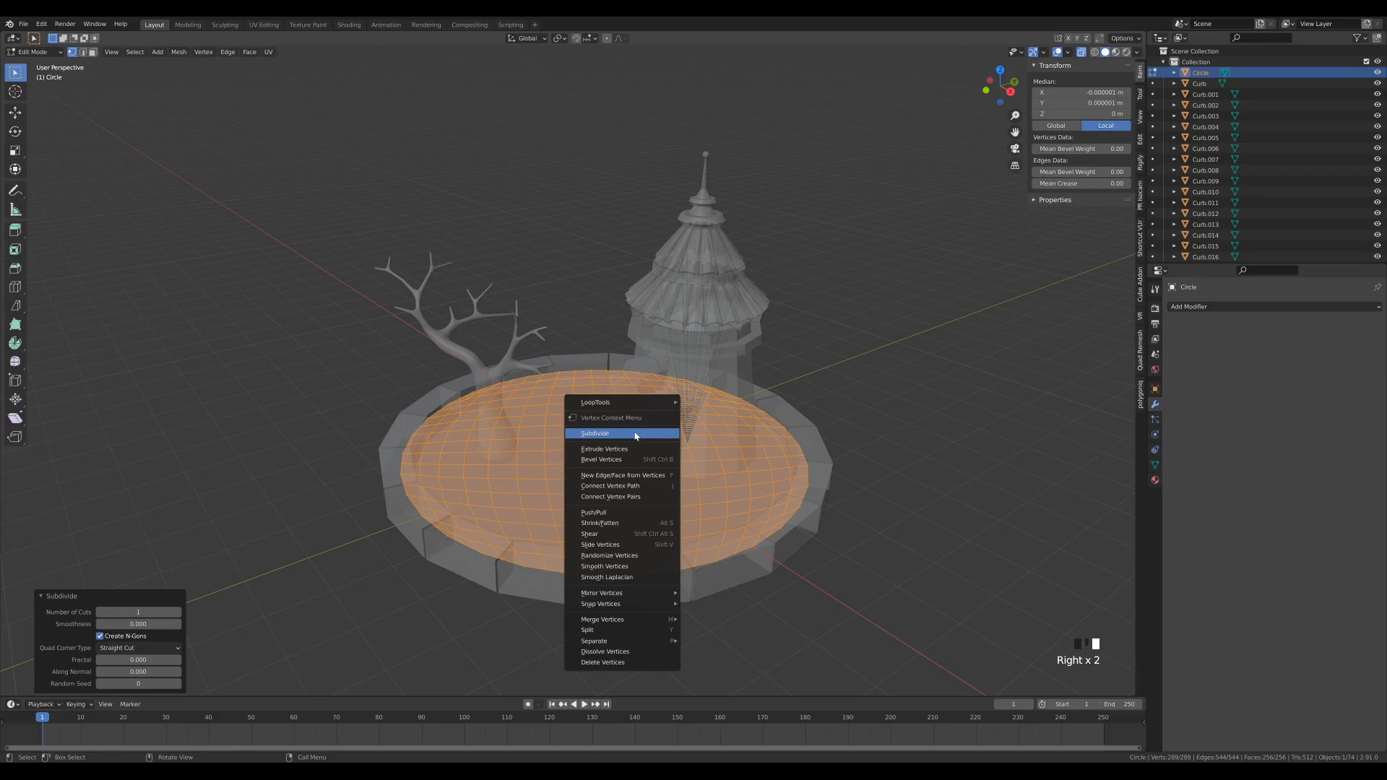
left_click(636, 435)
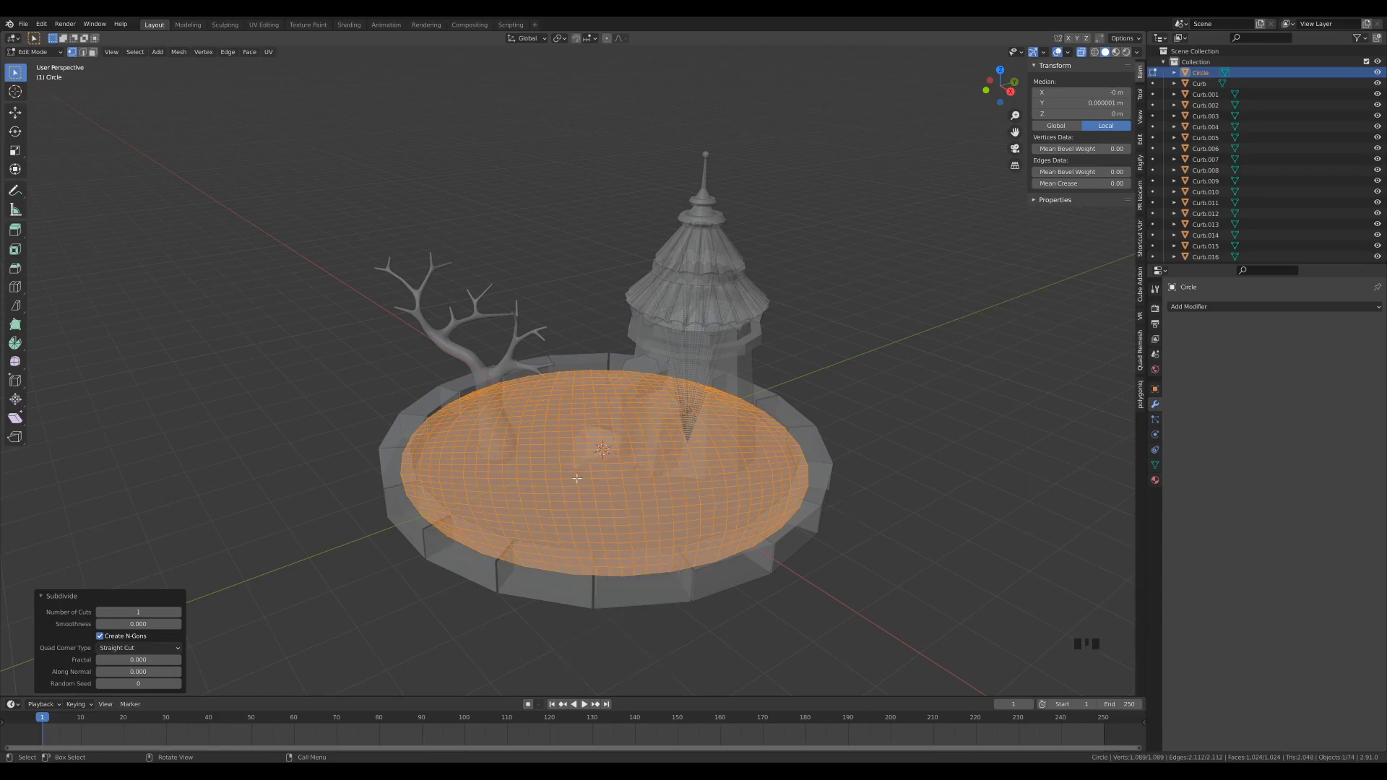
key("z")
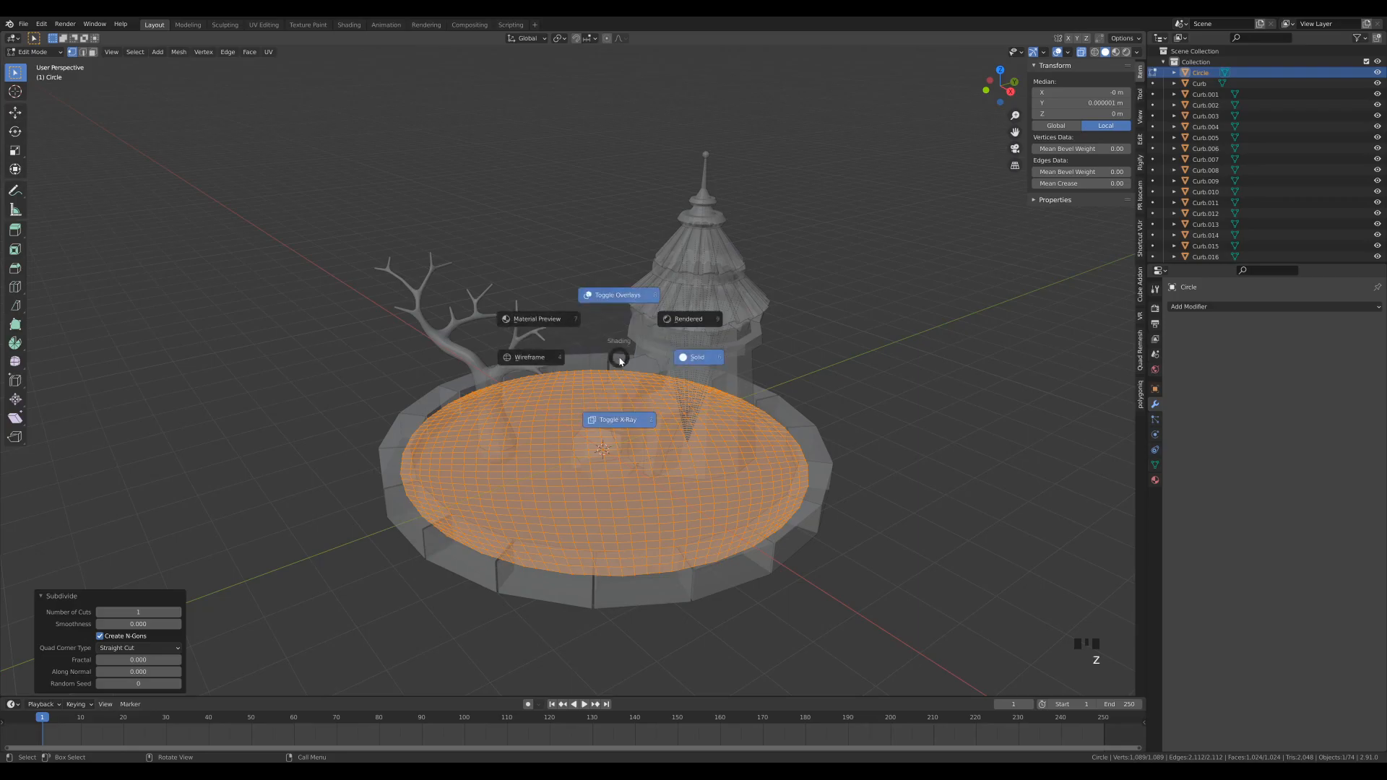
left_click(620, 441)
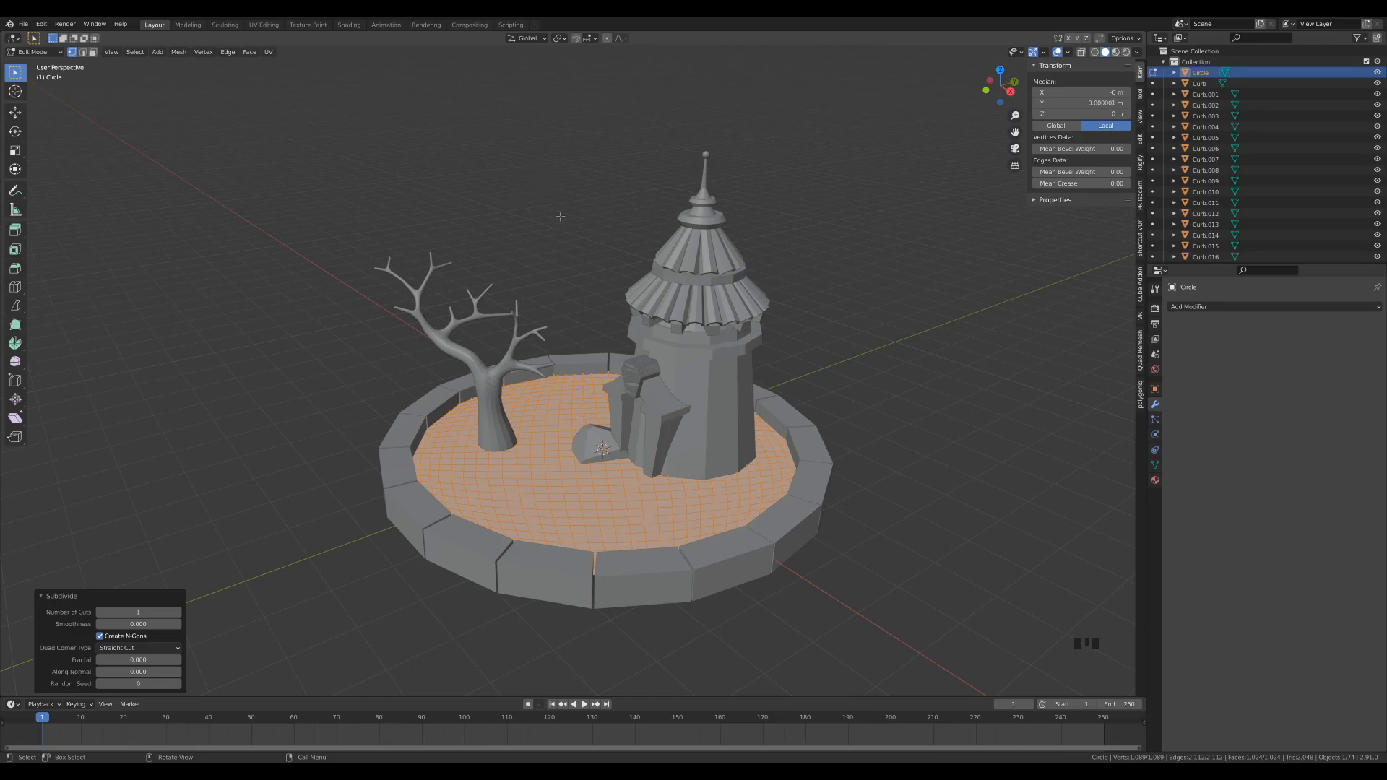
Step: Enable proportional editing and move a ground vertex between the tree and tower vertically with a proportional size of about 2.59
key("o")
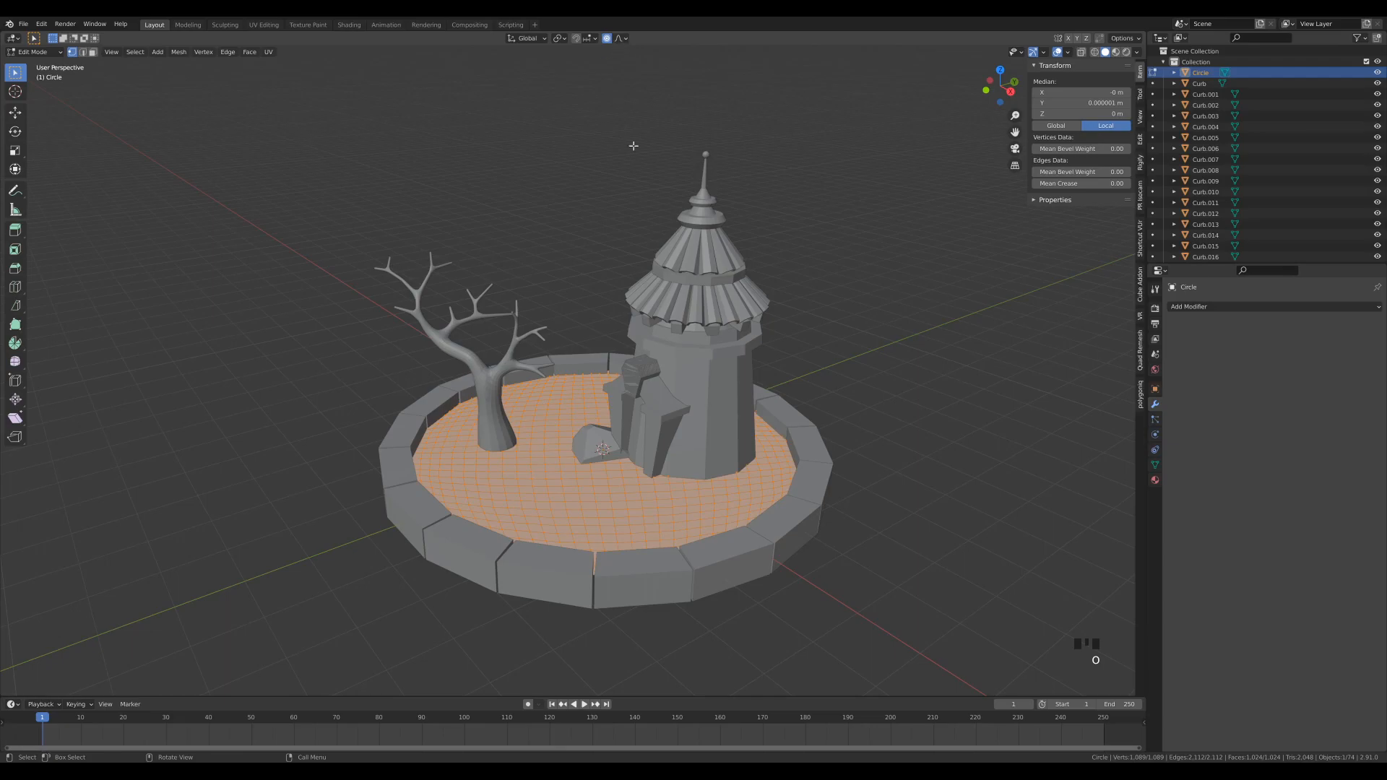
left_click(571, 410)
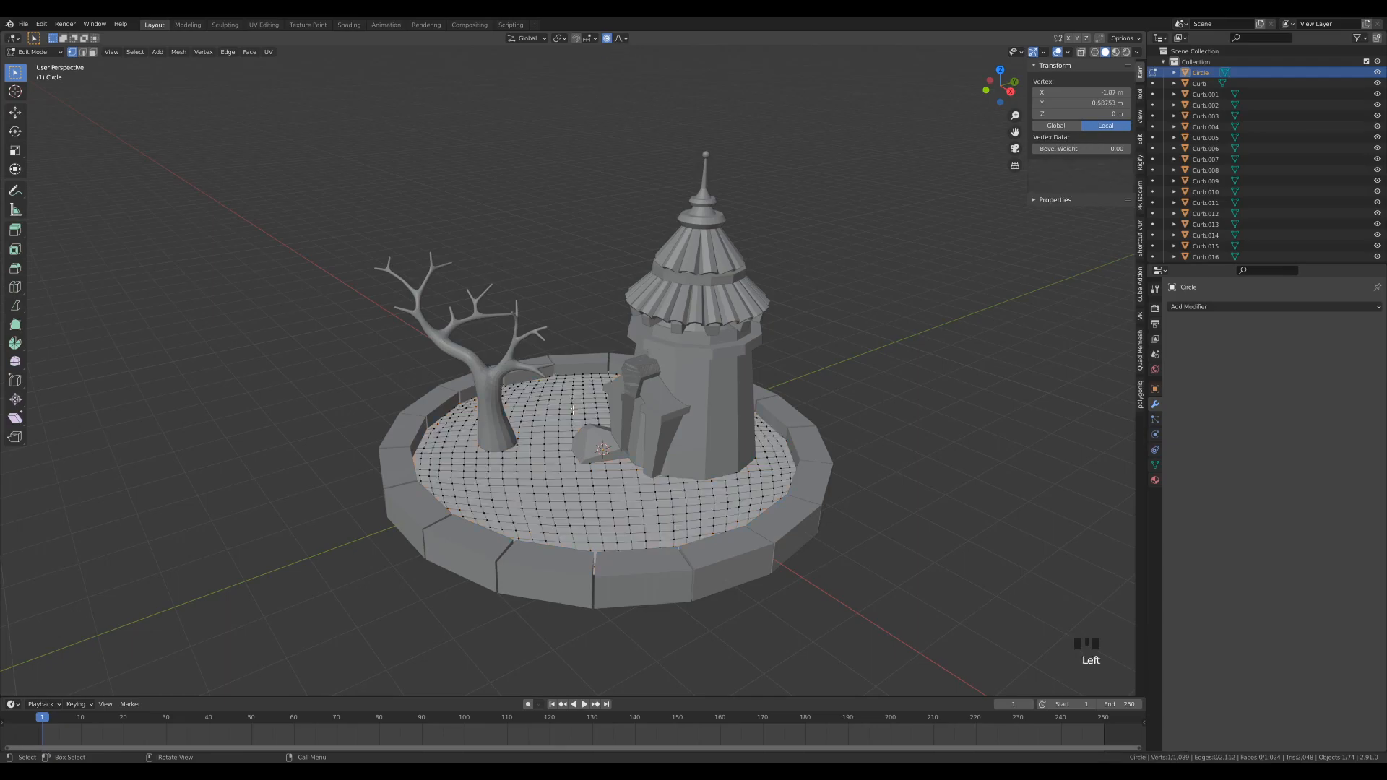
key("g")
key("z")
scroll(665, 462, "down", 5)
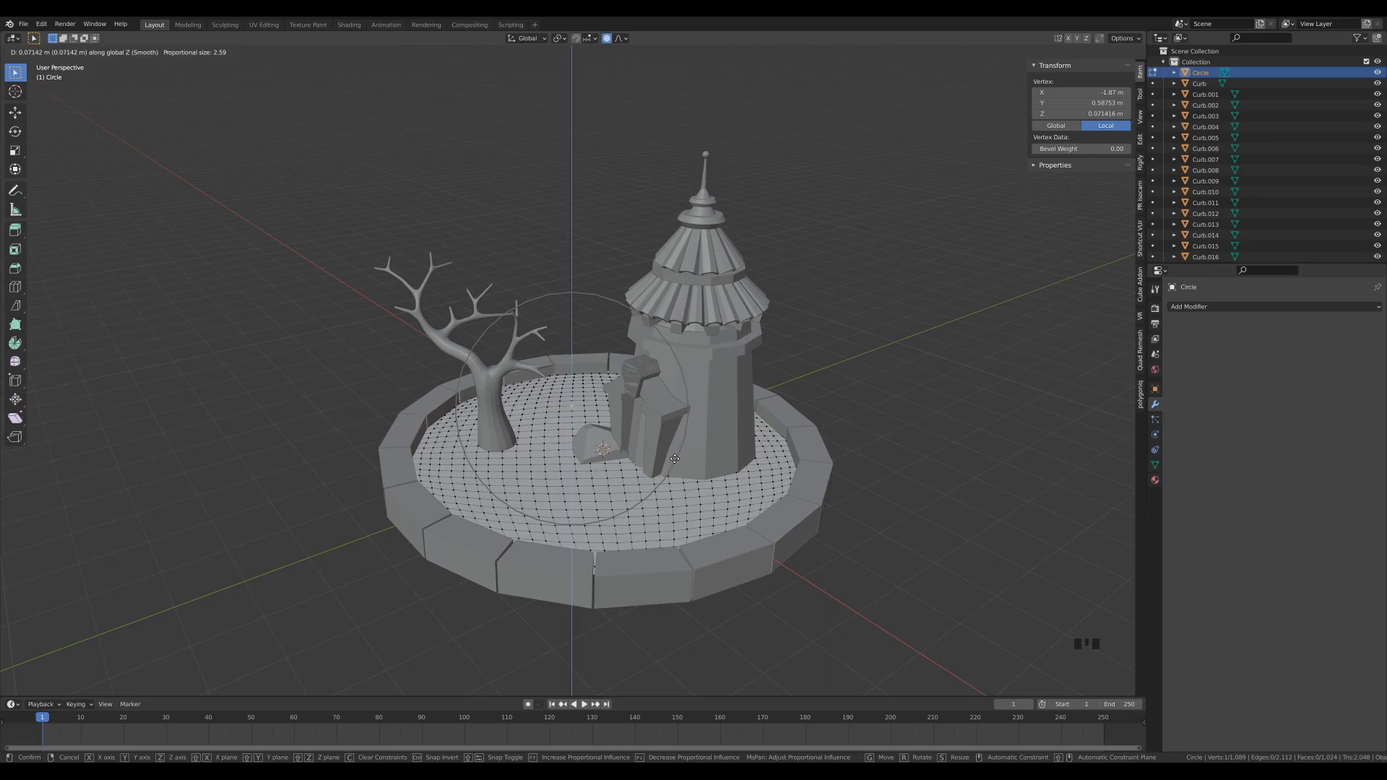
left_click(490, 450)
Step: Lower the ground in front of the tree by about 0.23 m and adjust a vertex near the front curb
middle_click_drag(490, 451, 635, 441)
key("g")
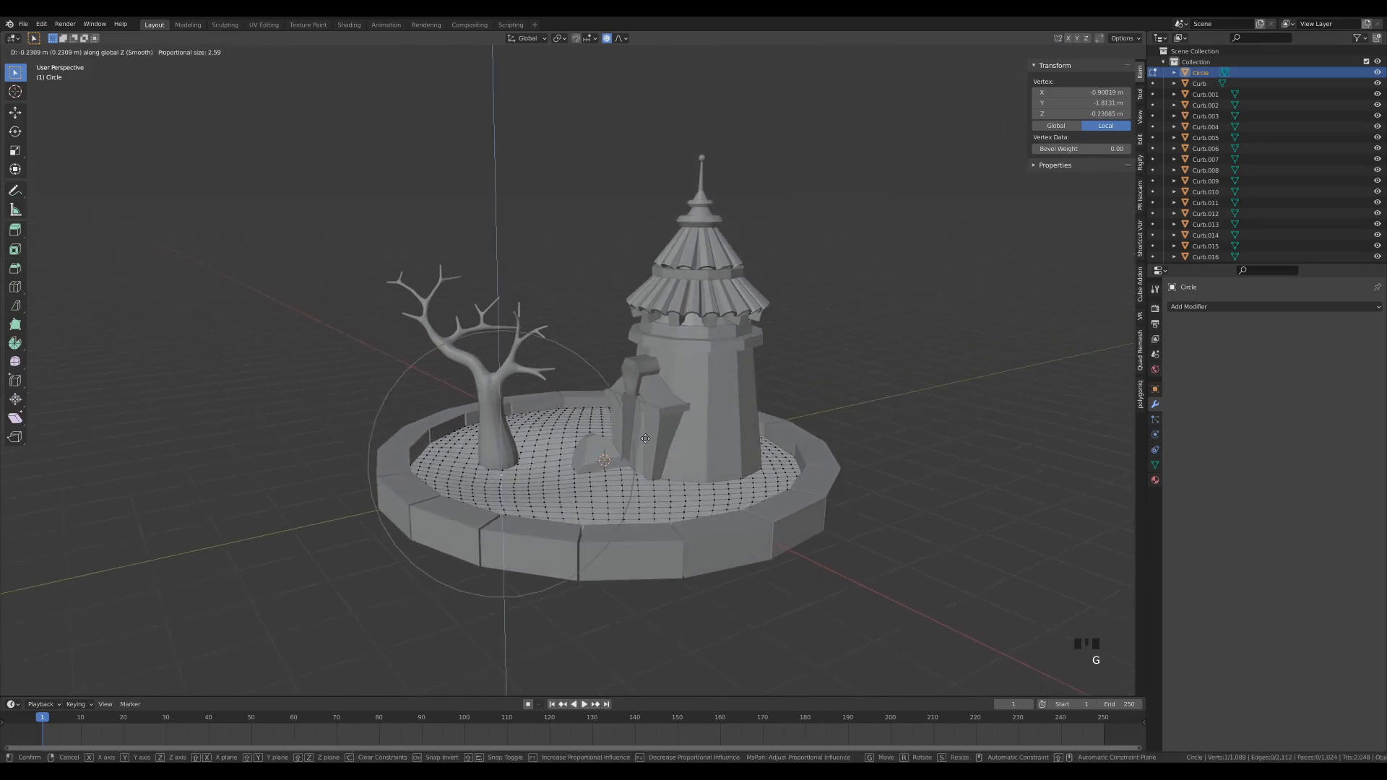
left_click(646, 439)
left_click(679, 513)
key("g")
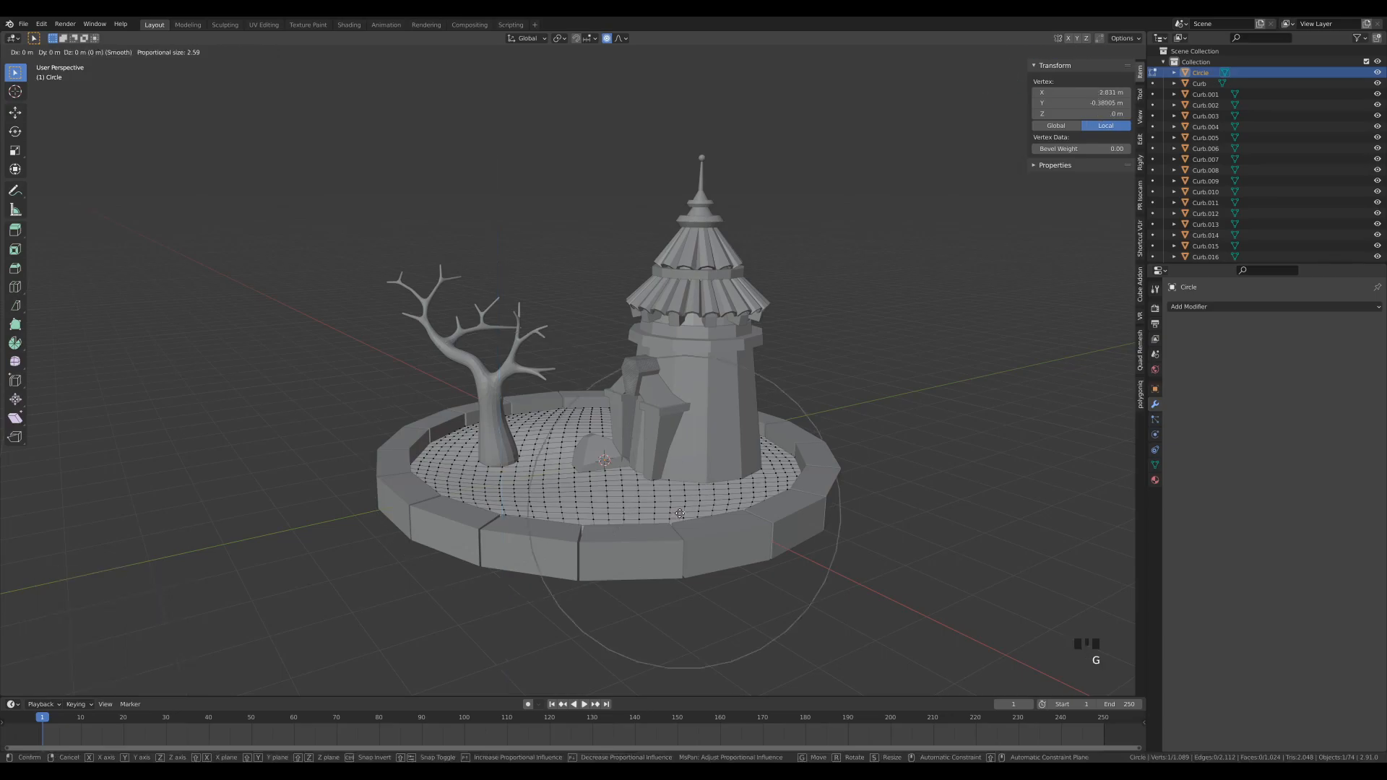
left_click(679, 509)
Step: Lower the ground beside the tower by about 0.17 m along Z with proportional editing
left_click(760, 461)
key("g")
key("z")
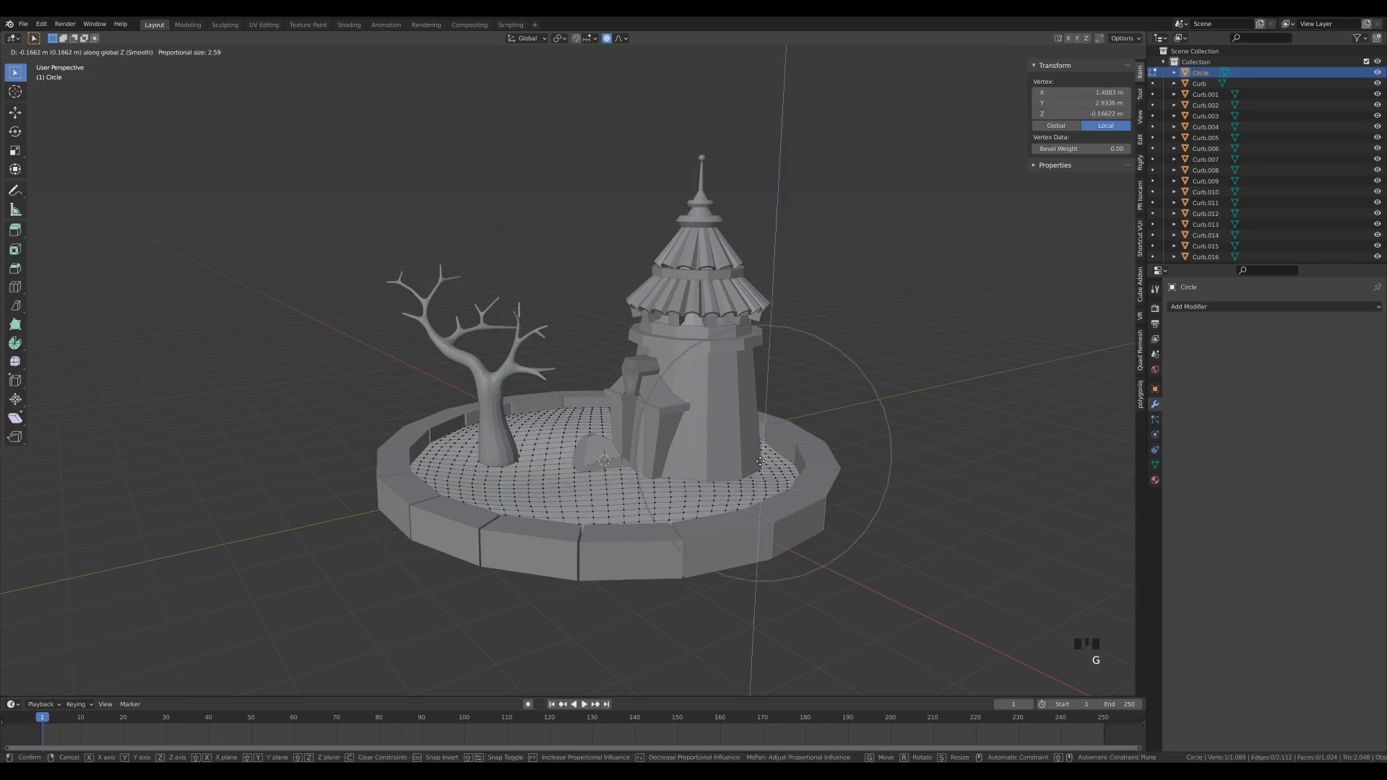
left_click(762, 458)
Step: Raise the ground behind the rock by about 0.25 m with the proportional size reduced to about 1.33
middle_click_drag(762, 458, 715, 466)
left_click(721, 462)
key("g")
scroll(720, 462, "up", 7)
scroll(721, 454, "down", 3)
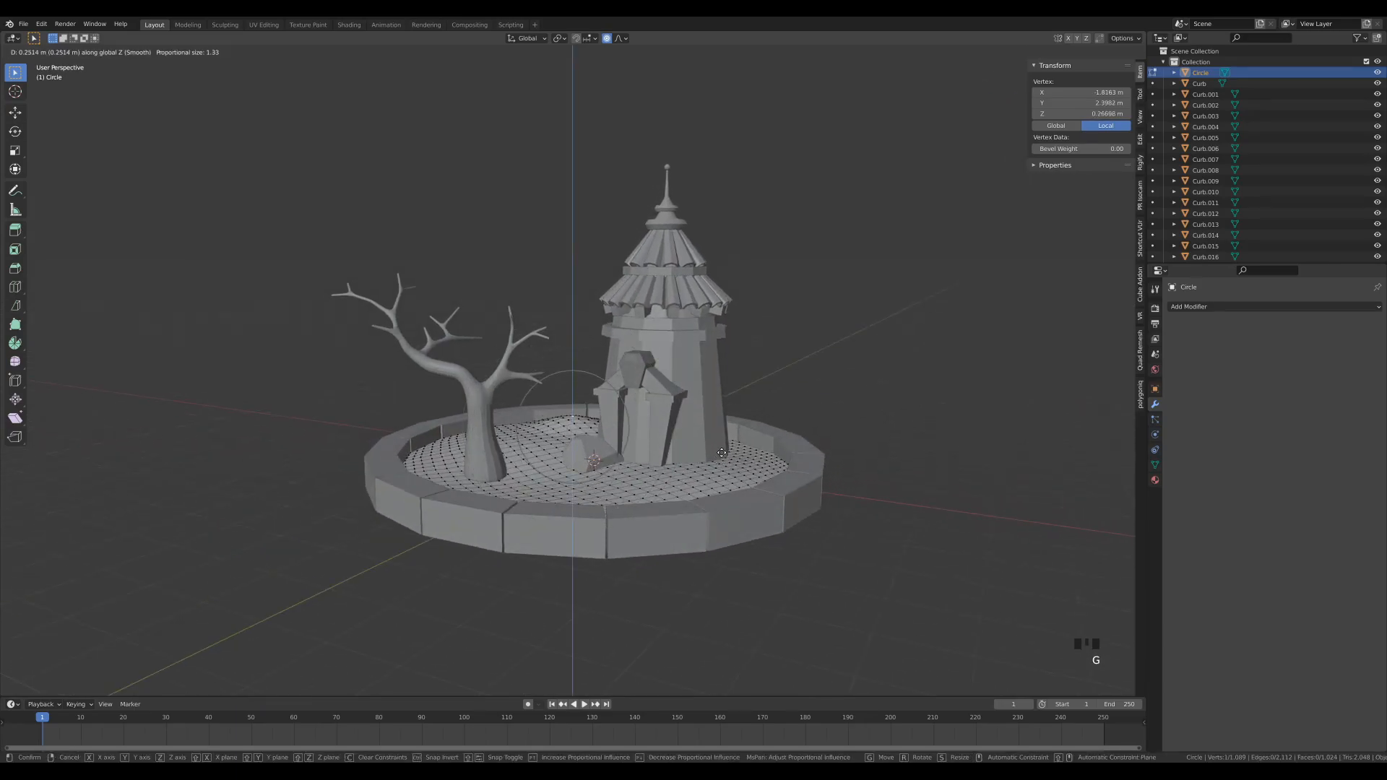
scroll(721, 454, "up", 3)
left_click(720, 454)
Step: Raise the ground near the curb behind the tree by about 0.14 m along Z
left_click(443, 442)
key("g")
key("z")
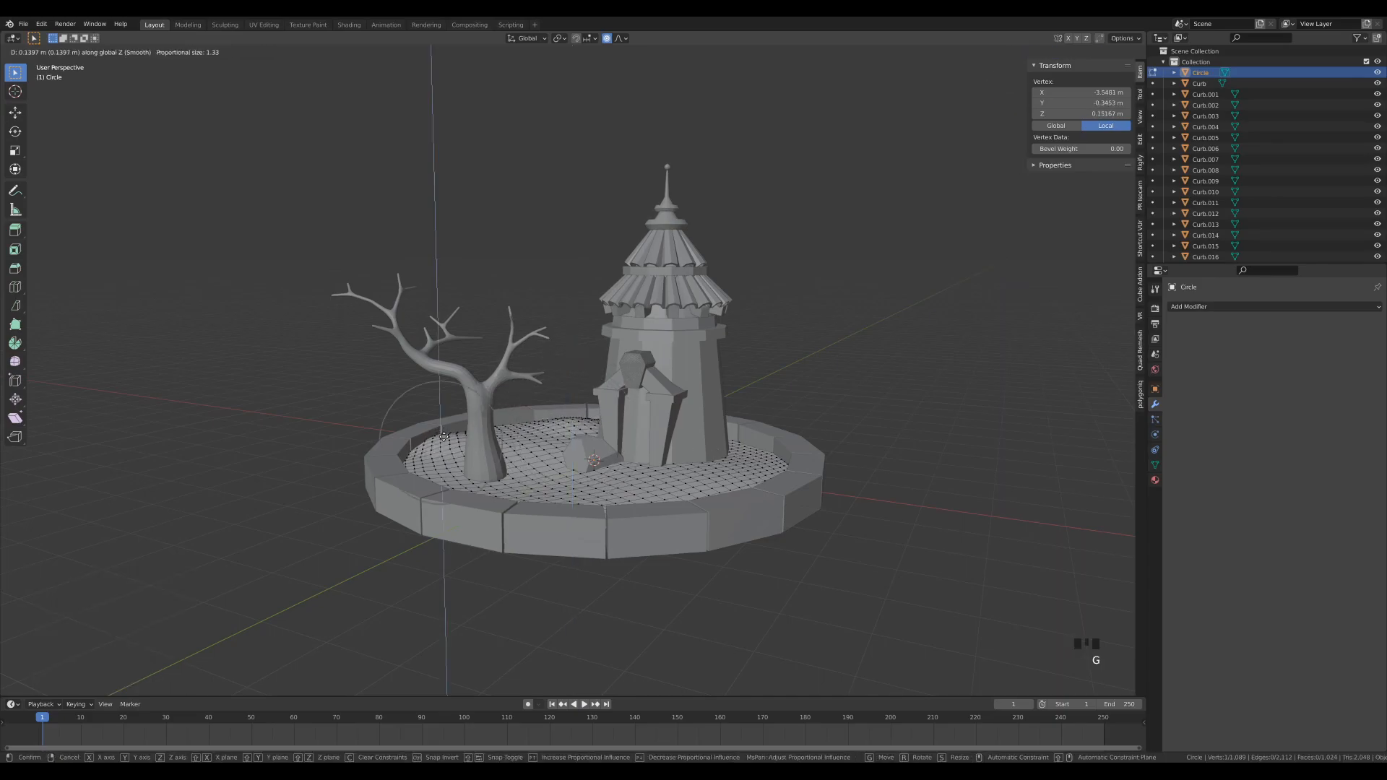
left_click(438, 449)
Step: Vary the ground height at three more spots around the tree and rock with proportional moves along Z
middle_click_drag(438, 449, 409, 472)
left_click(419, 471)
key("g")
key("z")
left_click(493, 469)
left_click(523, 474)
key("g")
key("z")
left_click(523, 474)
left_click(528, 463)
key("g")
key("z")
left_click(528, 463)
Step: Adjust the ground height along Z at two further spots around the tower and return to Object Mode
left_click(635, 521)
middle_click_drag(811, 522, 882, 513)
key("g")
key("z")
left_click(746, 456)
left_click(712, 432)
key("g")
key("z")
left_click(849, 431)
middle_click_drag(849, 431, 882, 356)
key("Tab")
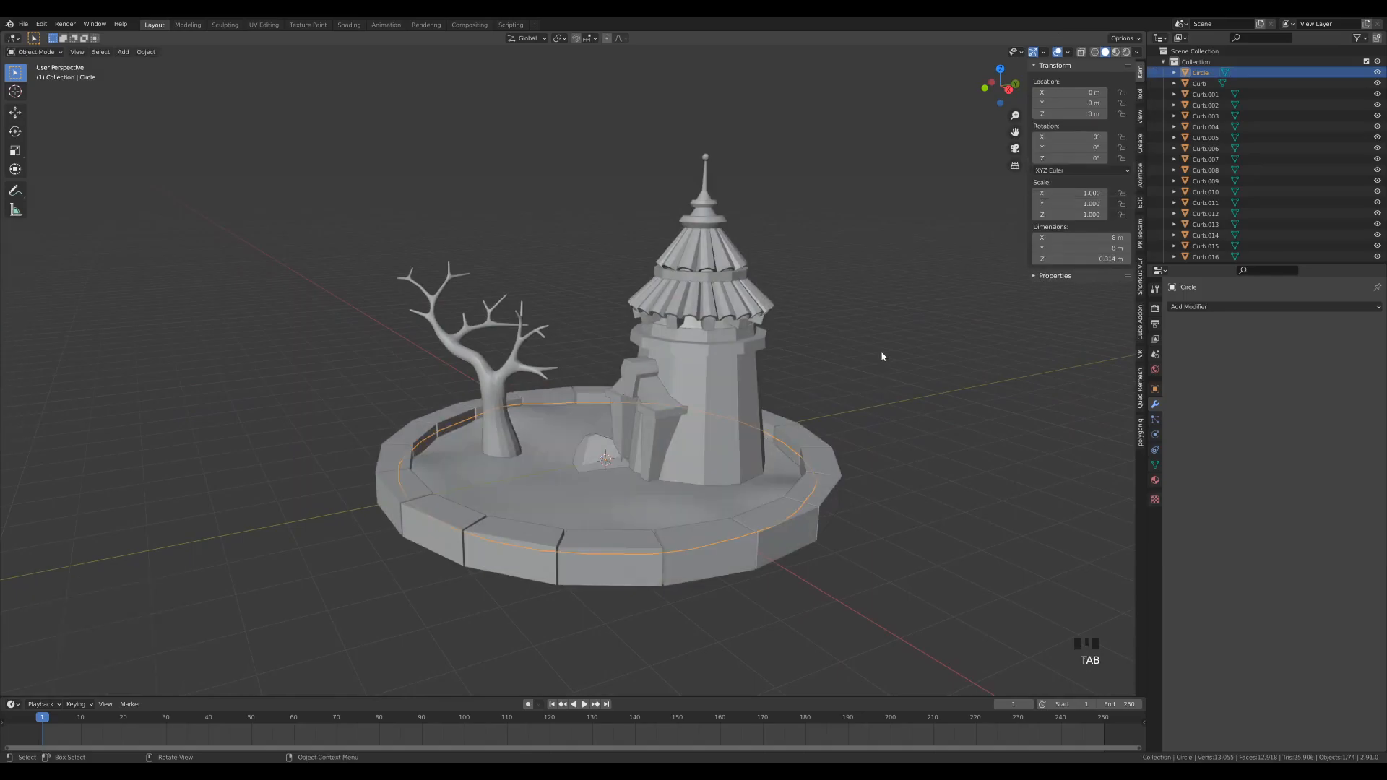
Step: Rename the Circle object as Ground
middle_click_drag(571, 458, 590, 459)
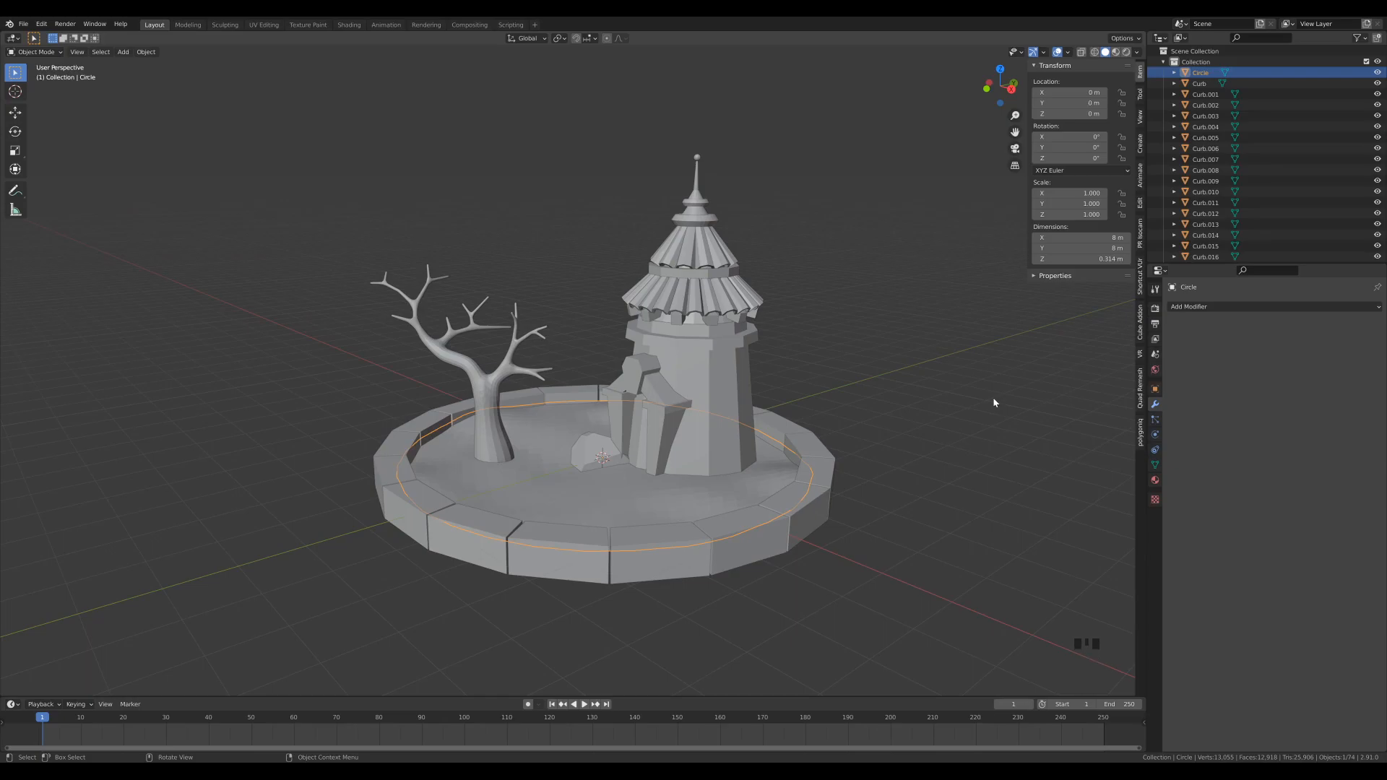
triple_click(1208, 74)
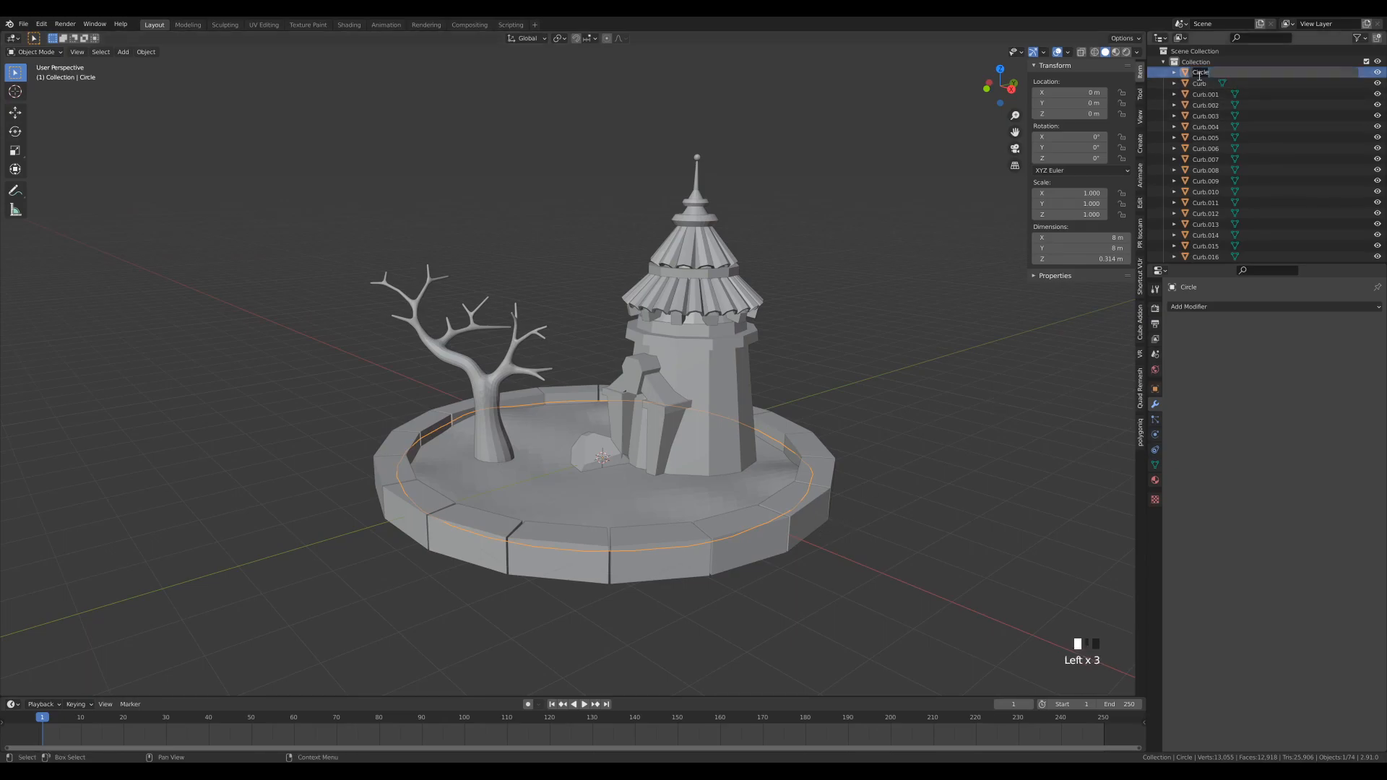
type("Ground")
key("Return")
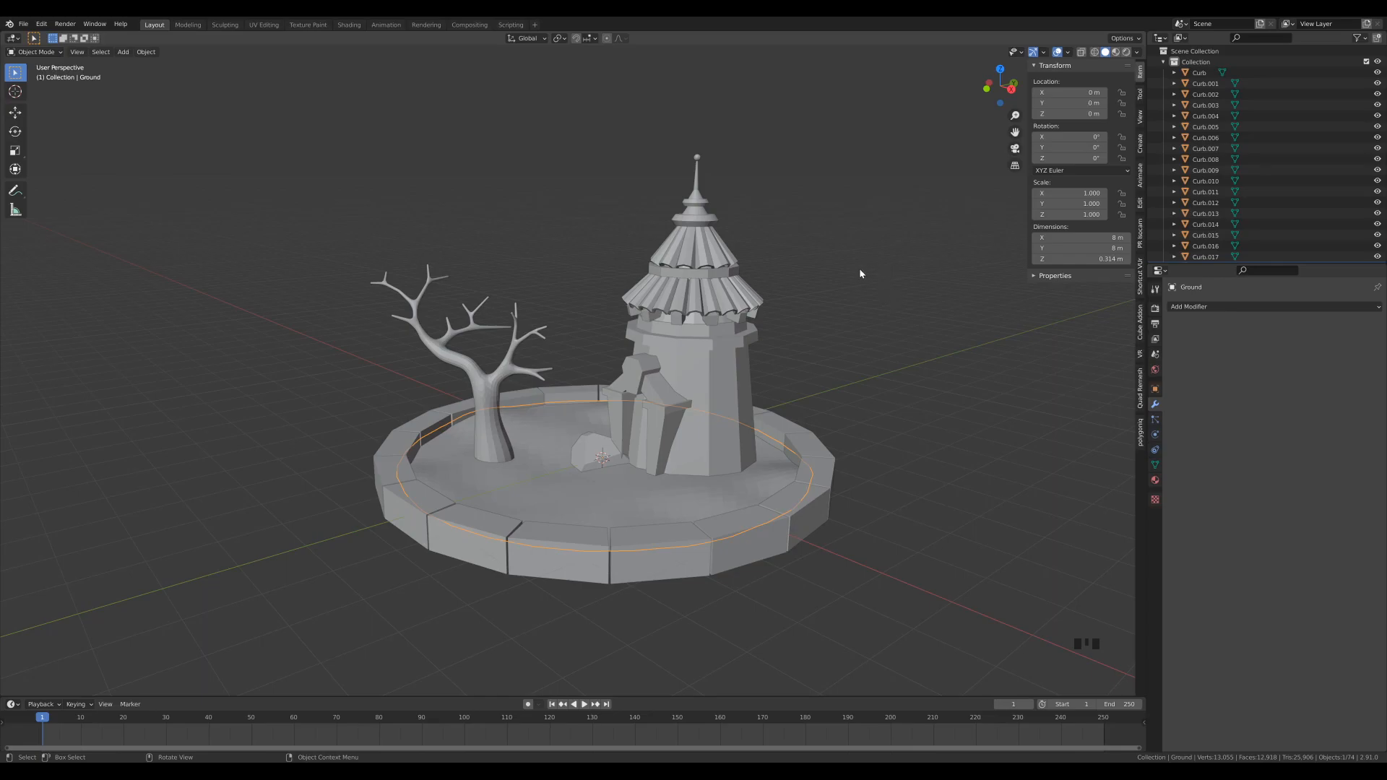
Step: Make a linked duplicate of a lower-roof shingle, move it away from the tower and clear its parent
left_click(698, 301)
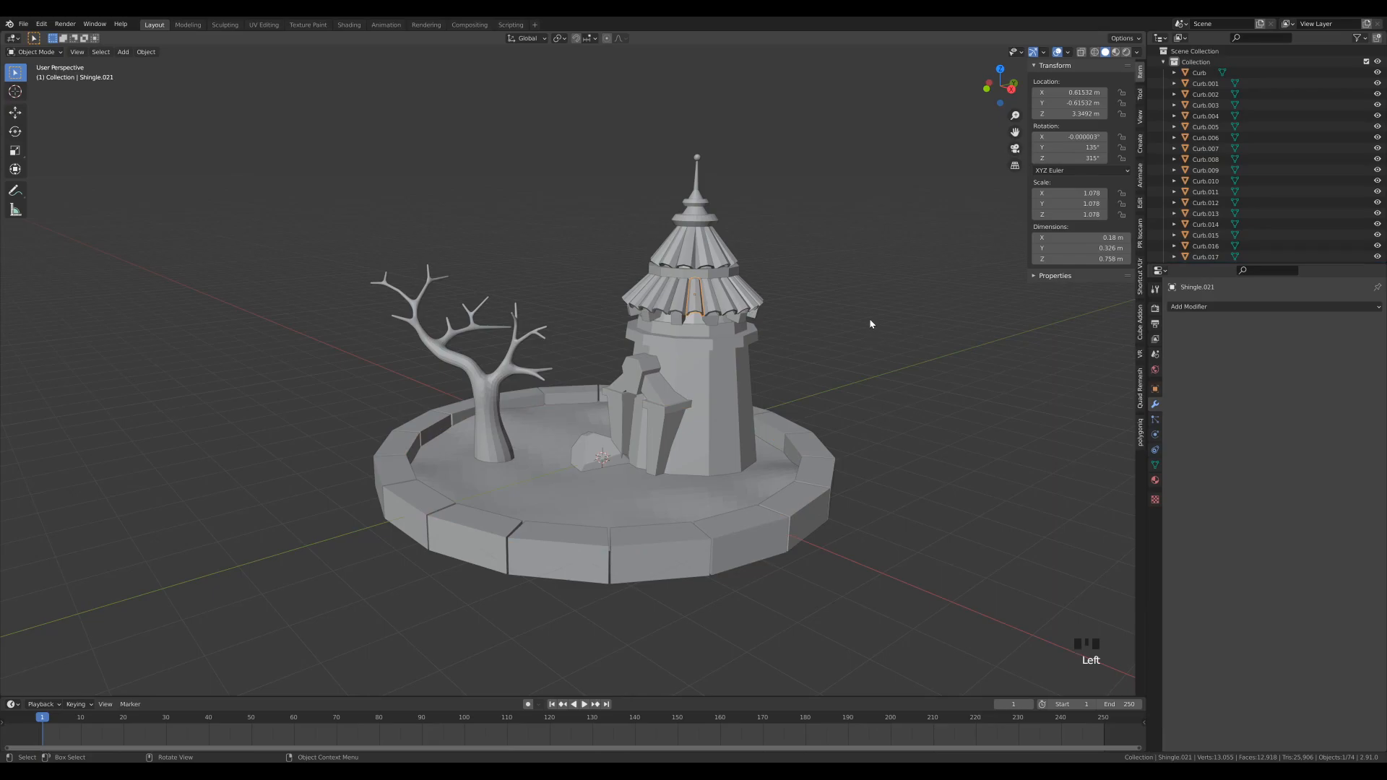
key("alt+d")
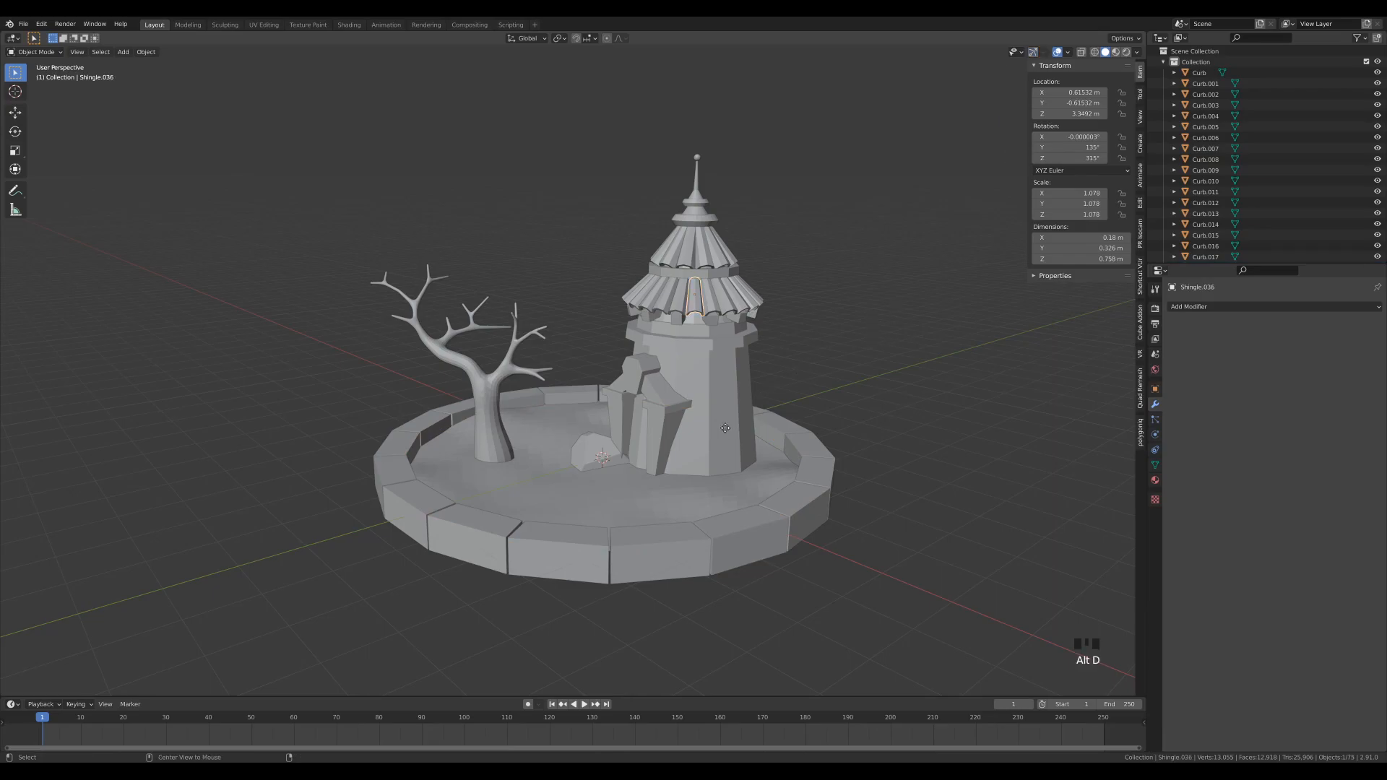
left_click(864, 374)
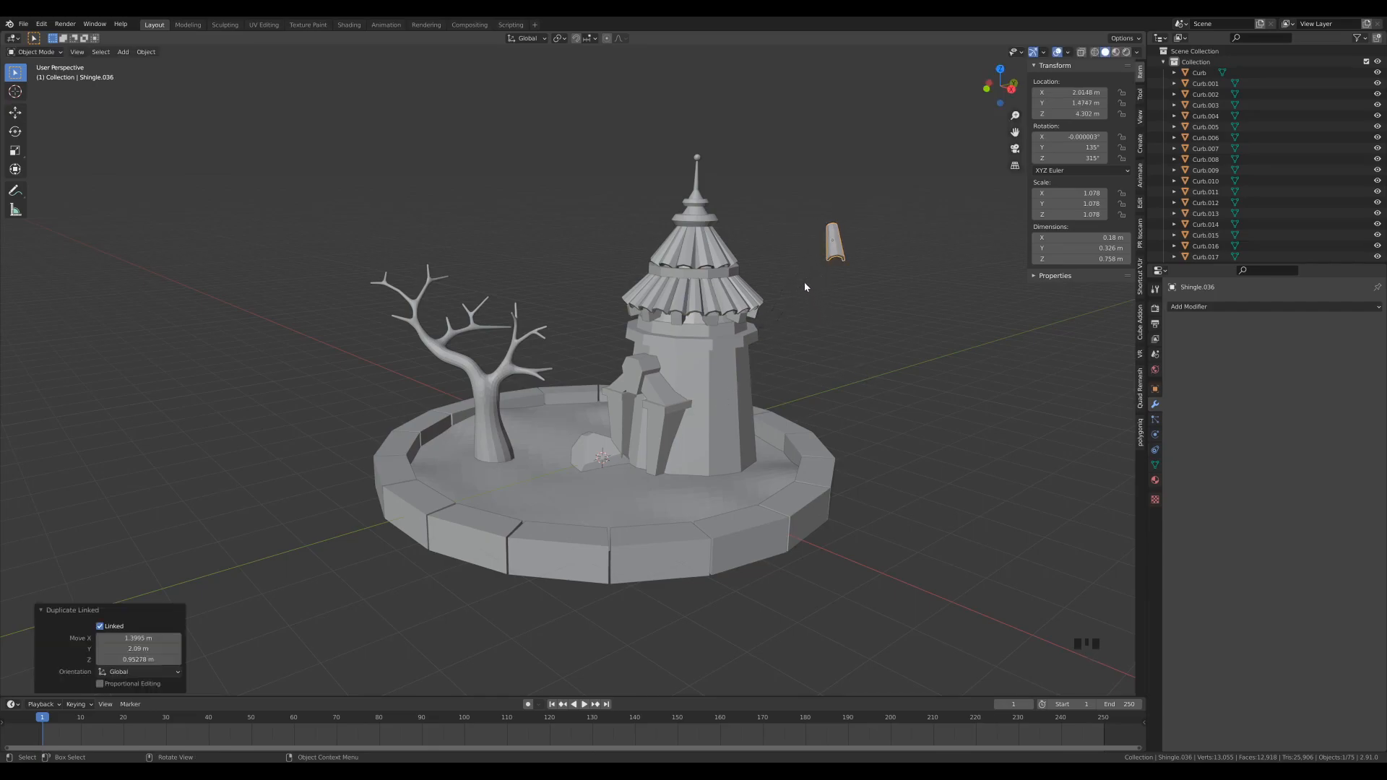
key("alt")
key("alt+p")
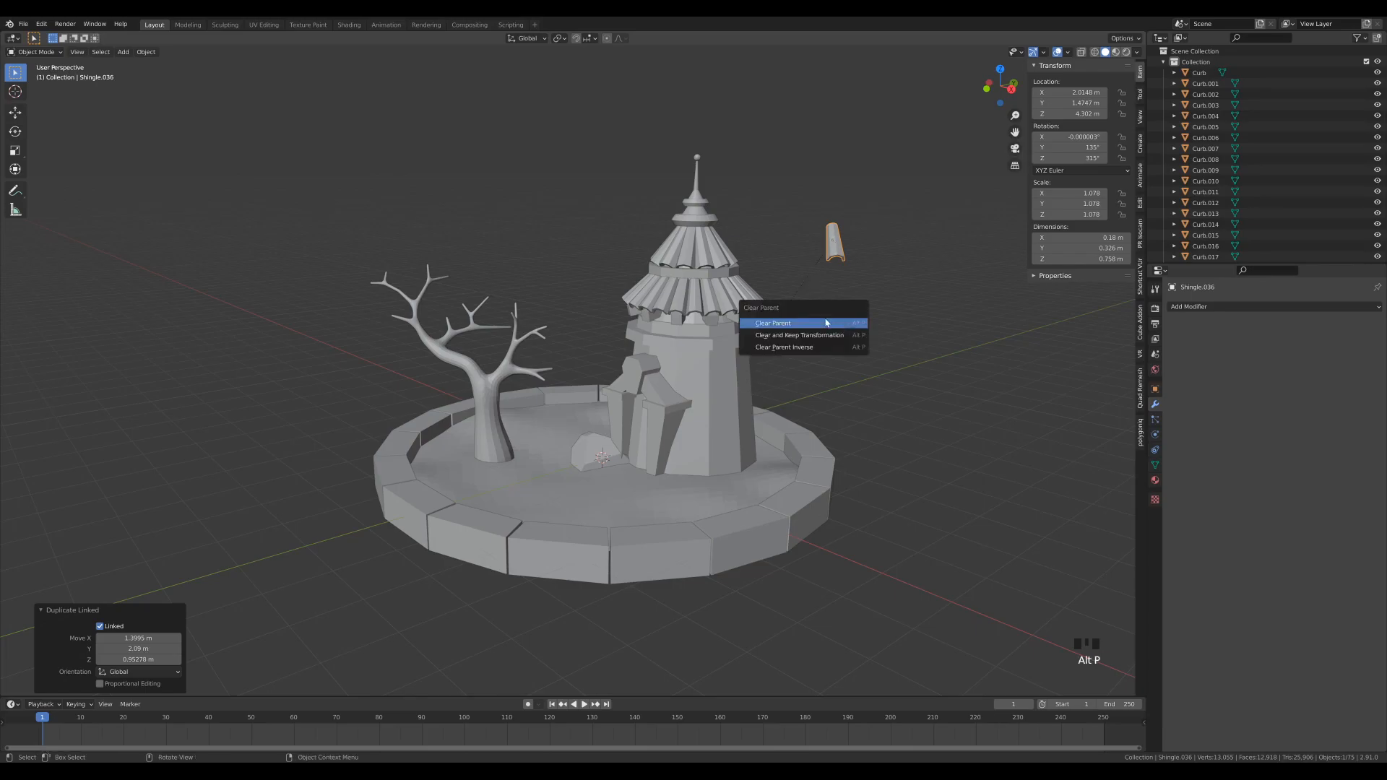
left_click(812, 325)
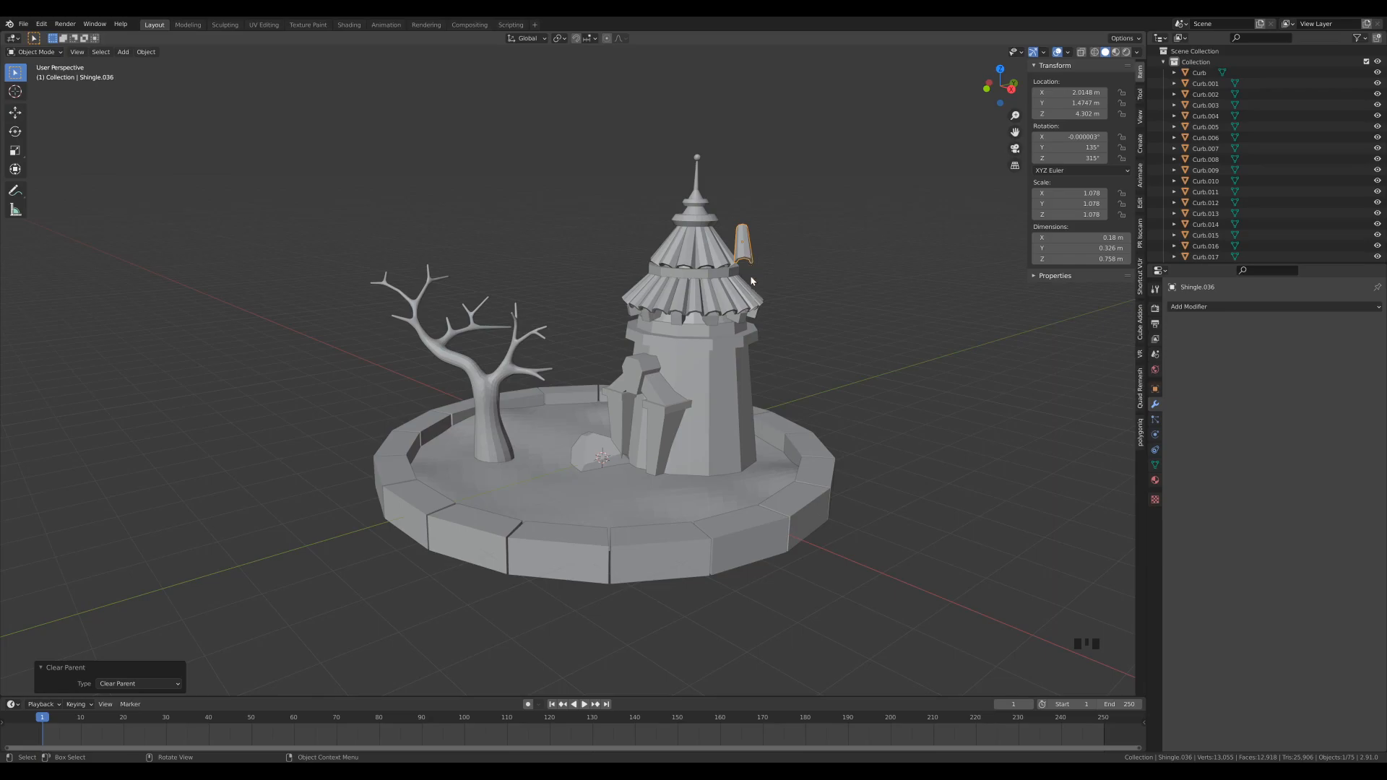
Step: Place a linked duplicate of a log beside the tower and clear its parent while keeping the transformation
left_click(713, 323)
key("alt+d")
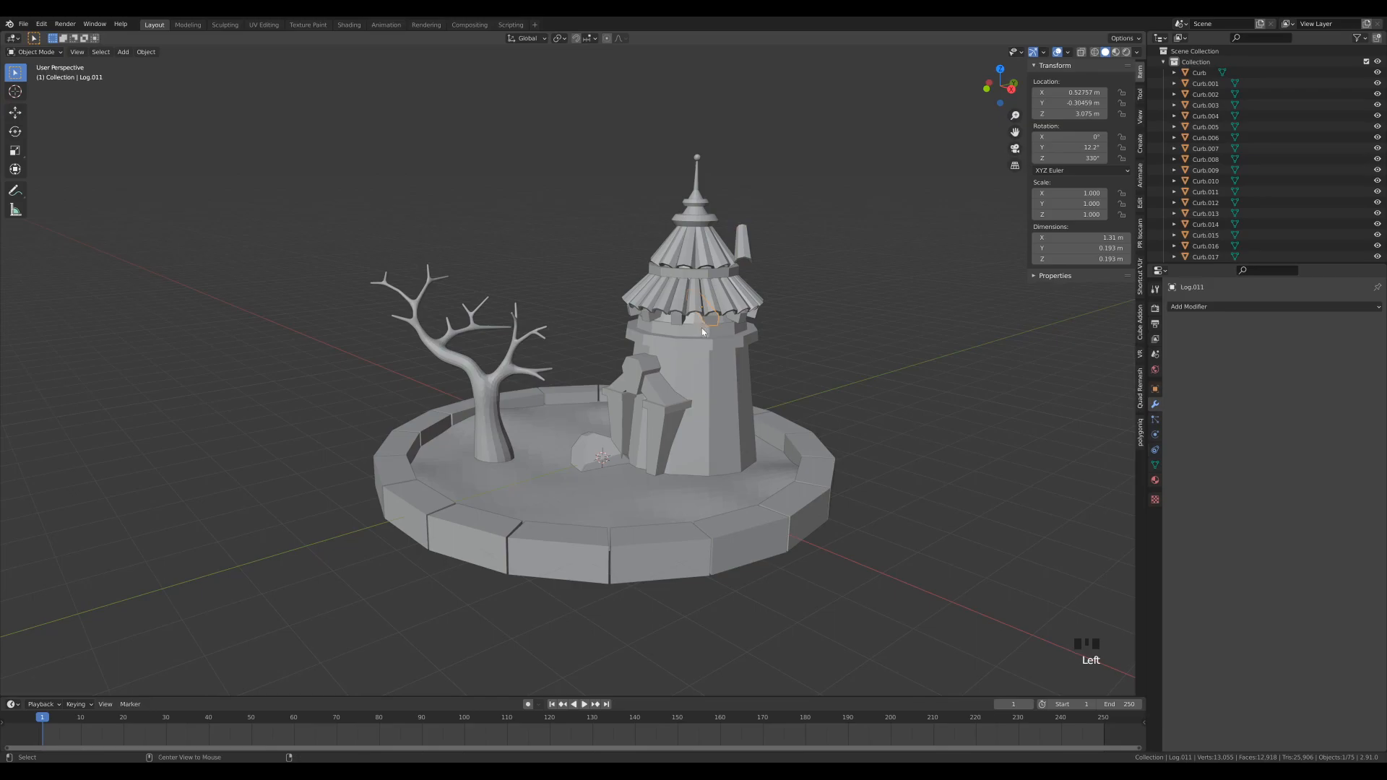
left_click(828, 309)
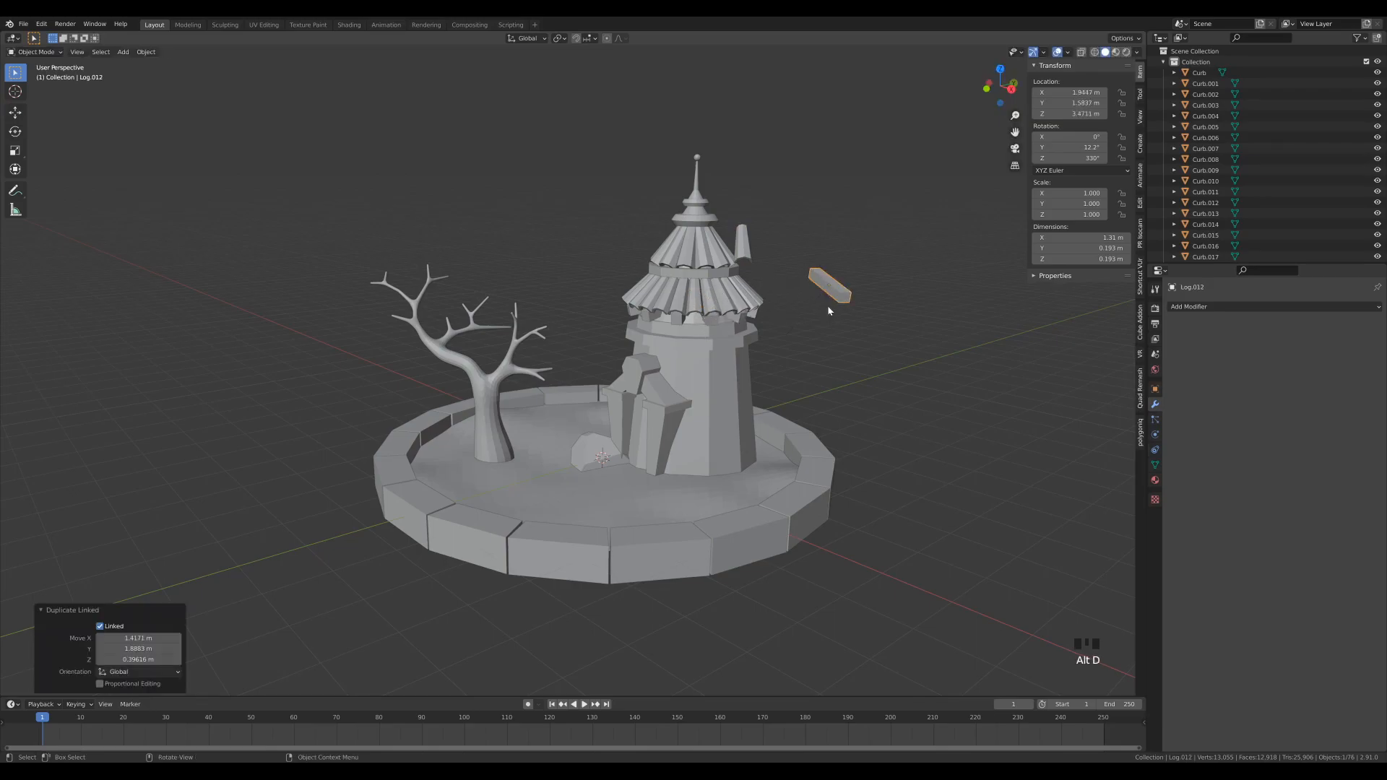
key("alt+p")
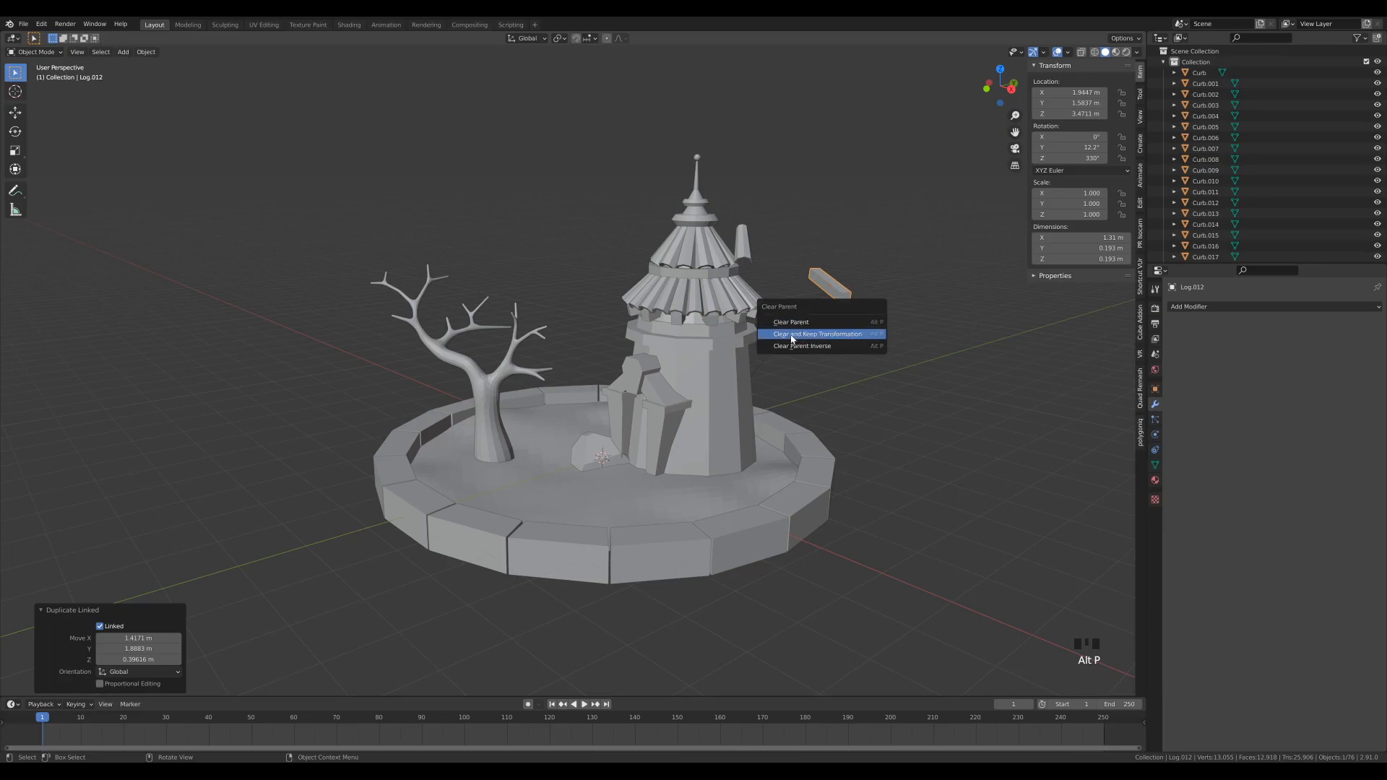
left_click(816, 337)
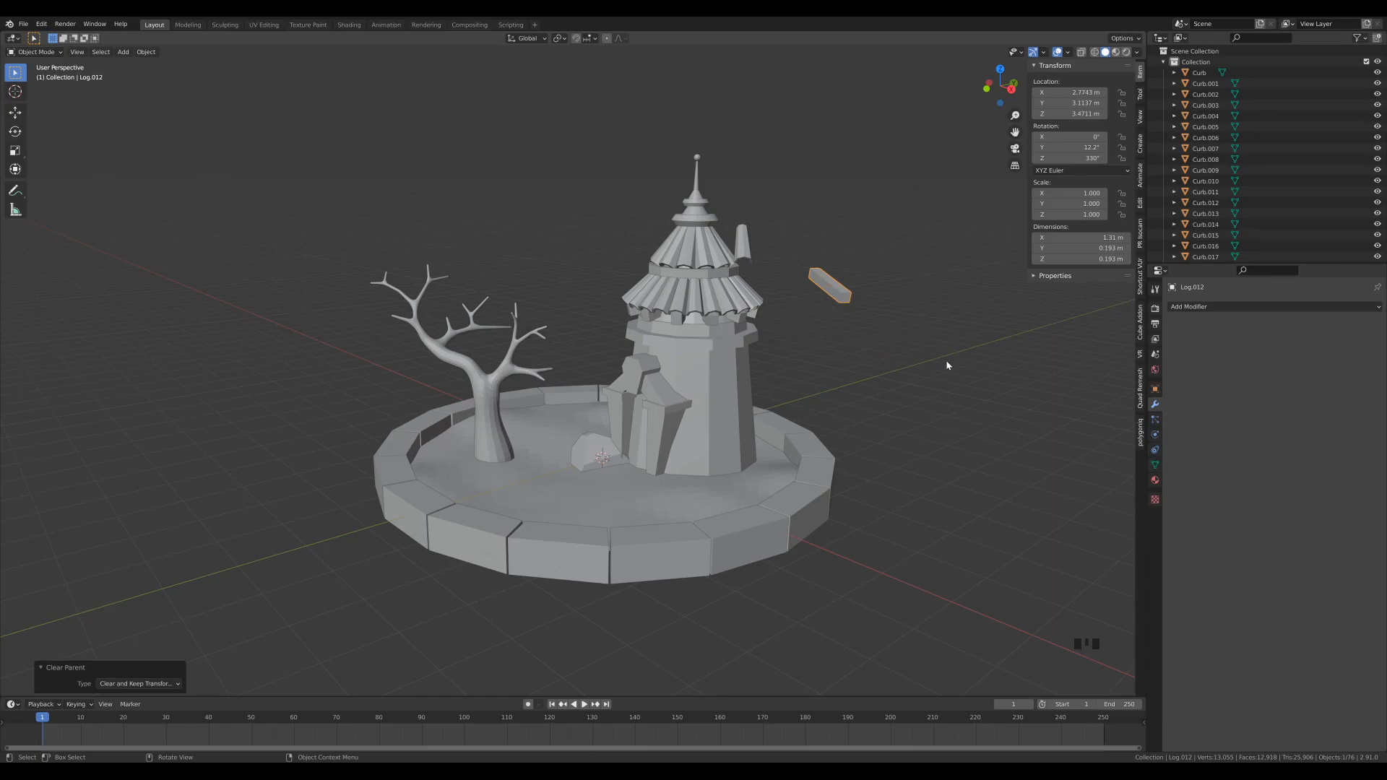
left_click(607, 453)
left_click(606, 453)
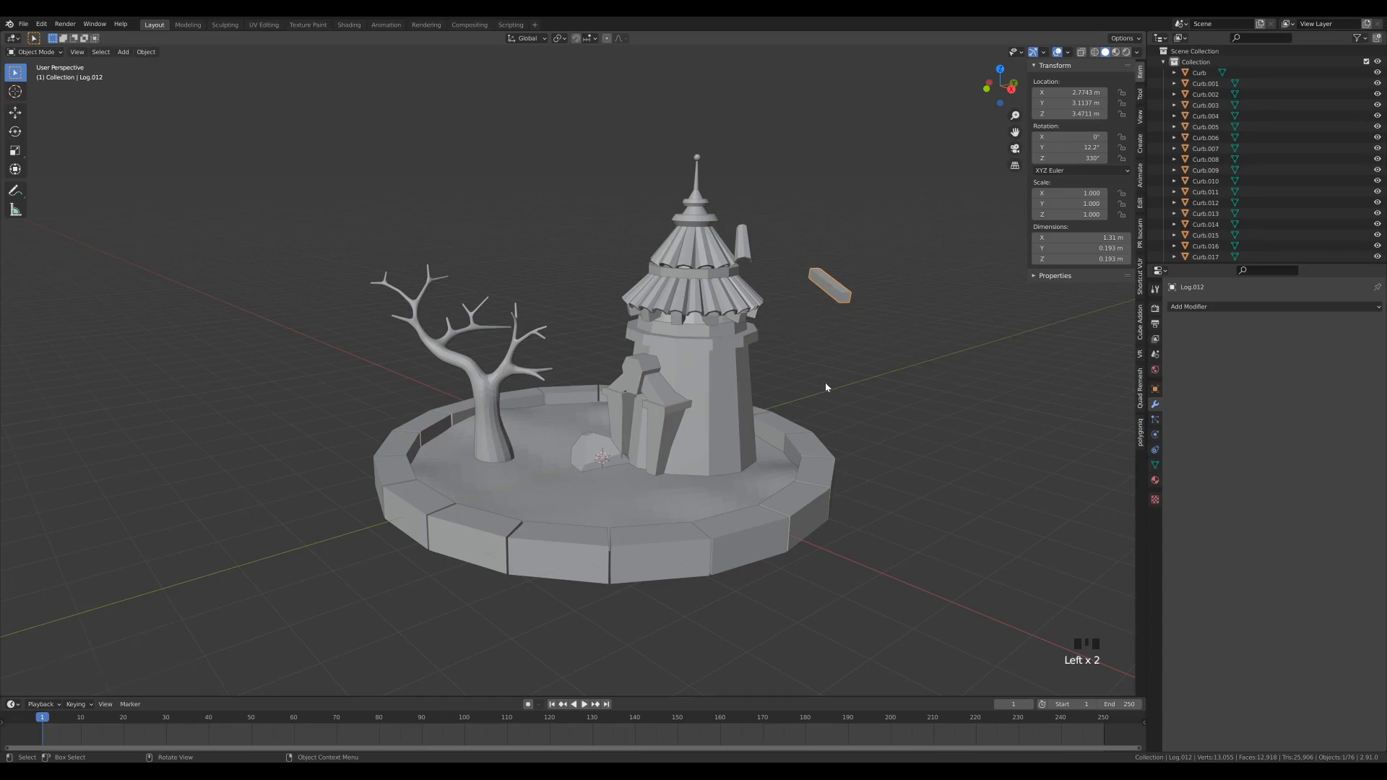
left_click(602, 449)
left_click(829, 286)
Step: Place a linked duplicate of a curb block outside the ring, offset about 4.95, 6.70 and 1.66 m in X, Y and Z
left_click(405, 508)
key("alt+d")
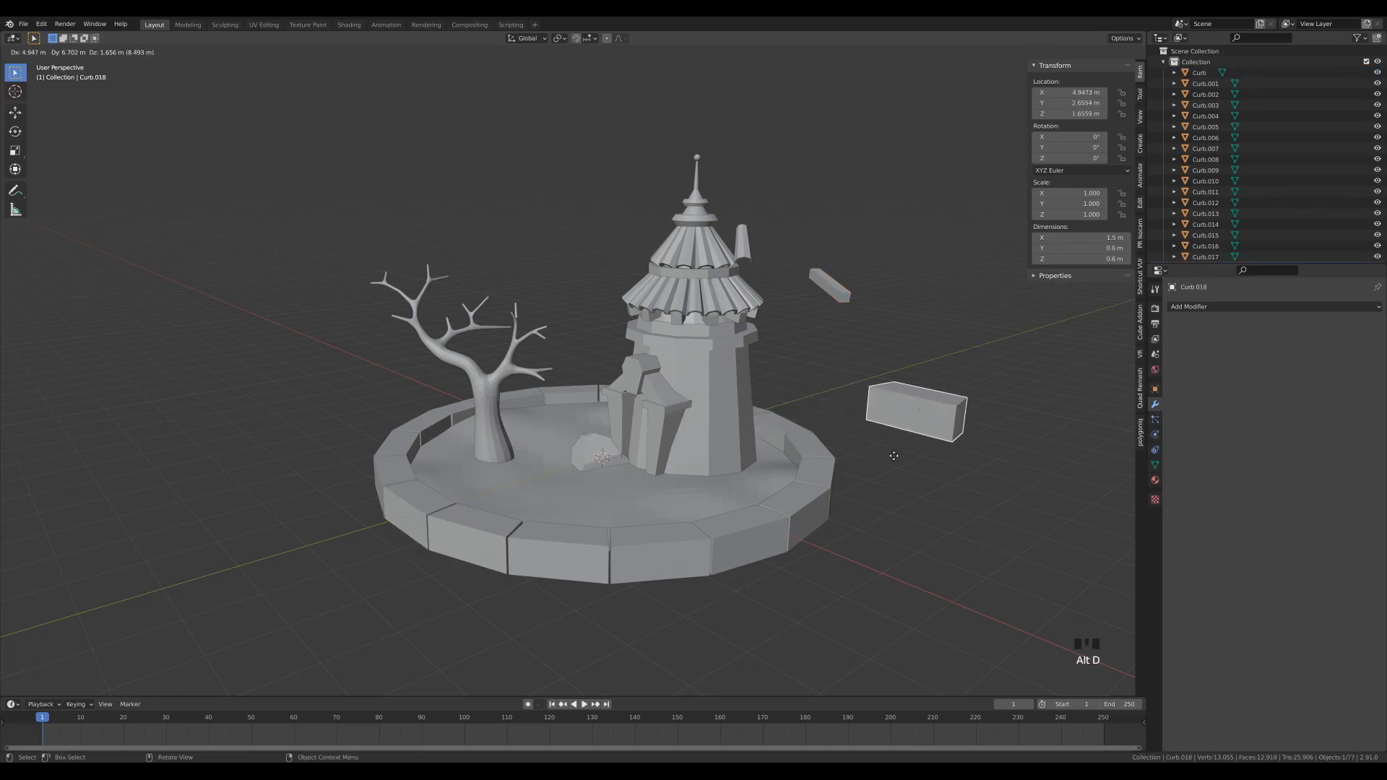
left_click(894, 457)
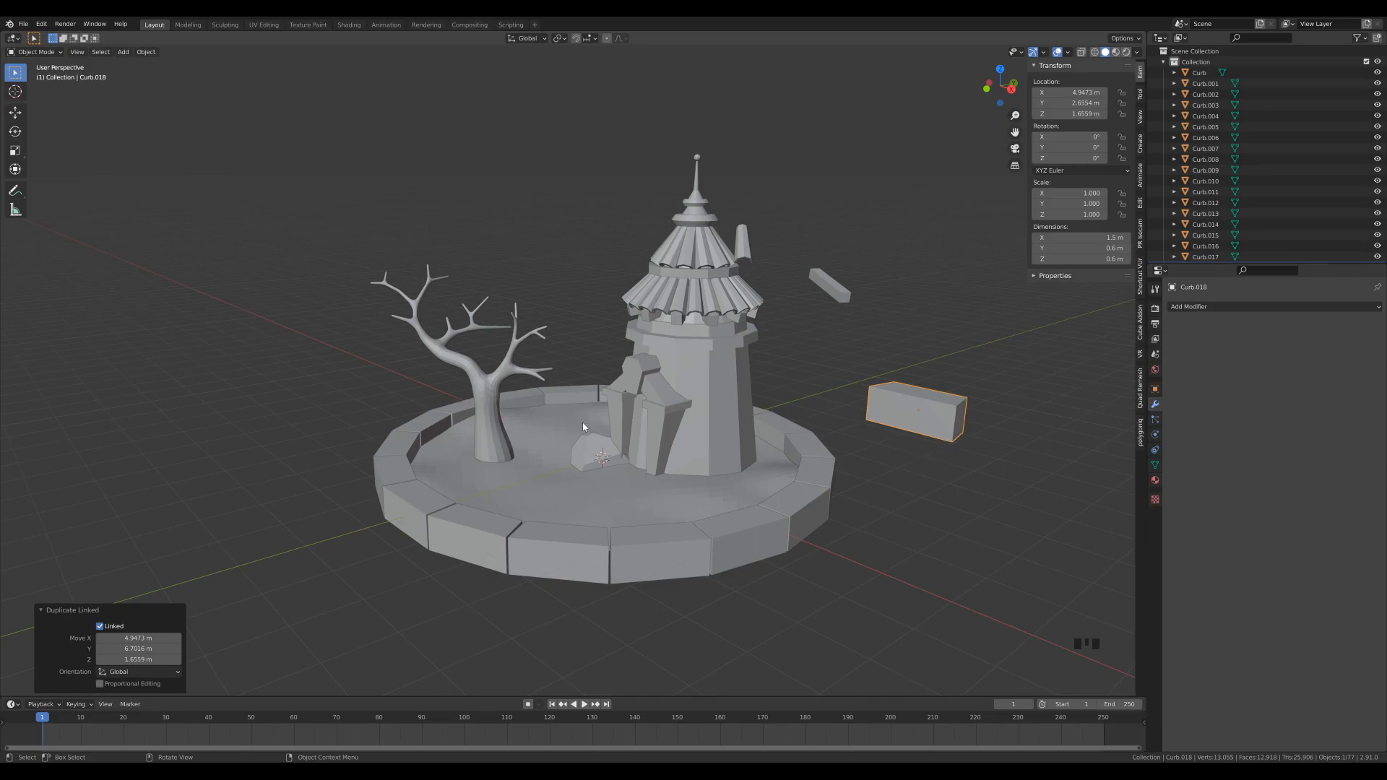
Step: Place a linked duplicate of the rock beside the tower, offset about 2.39, 3.74 and 2.07 m in X, Y and Z
left_click(594, 454)
key("alt+d")
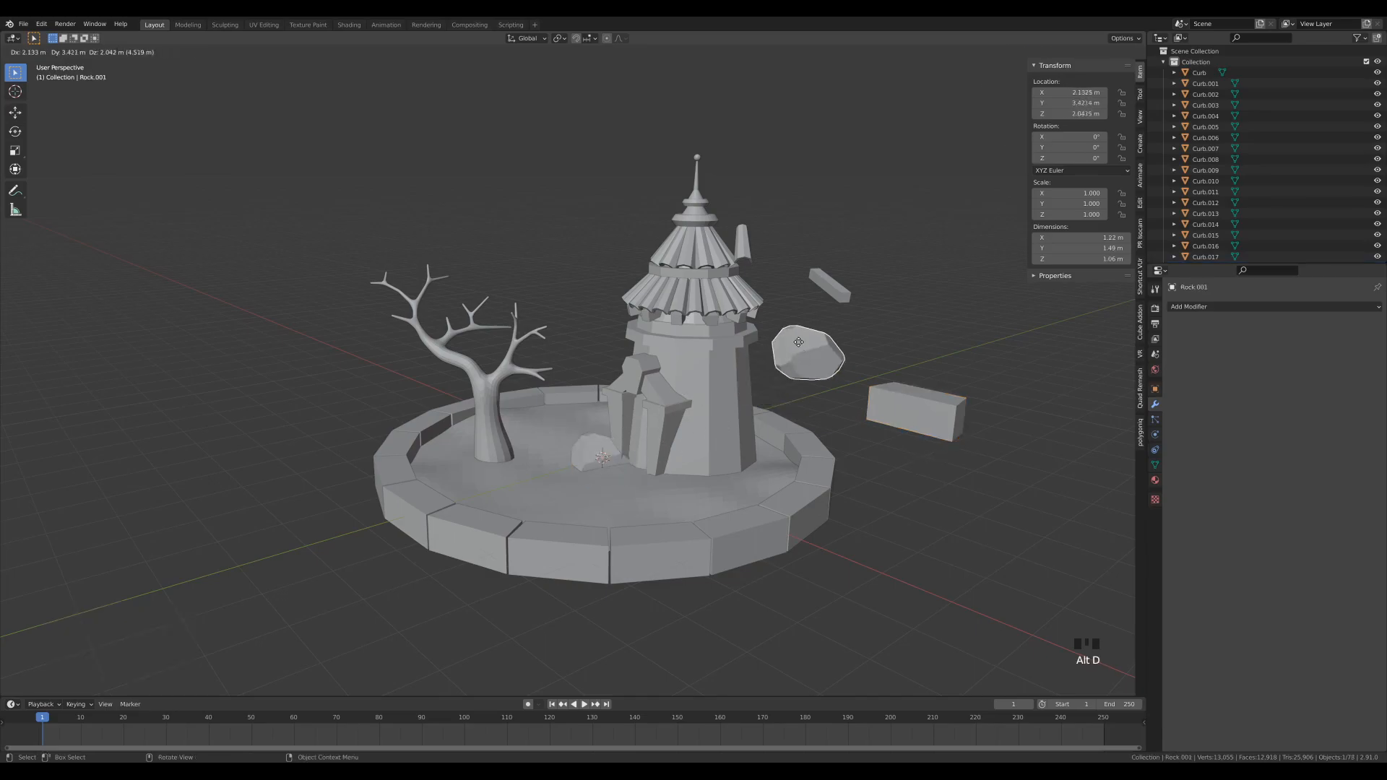
left_click(816, 345)
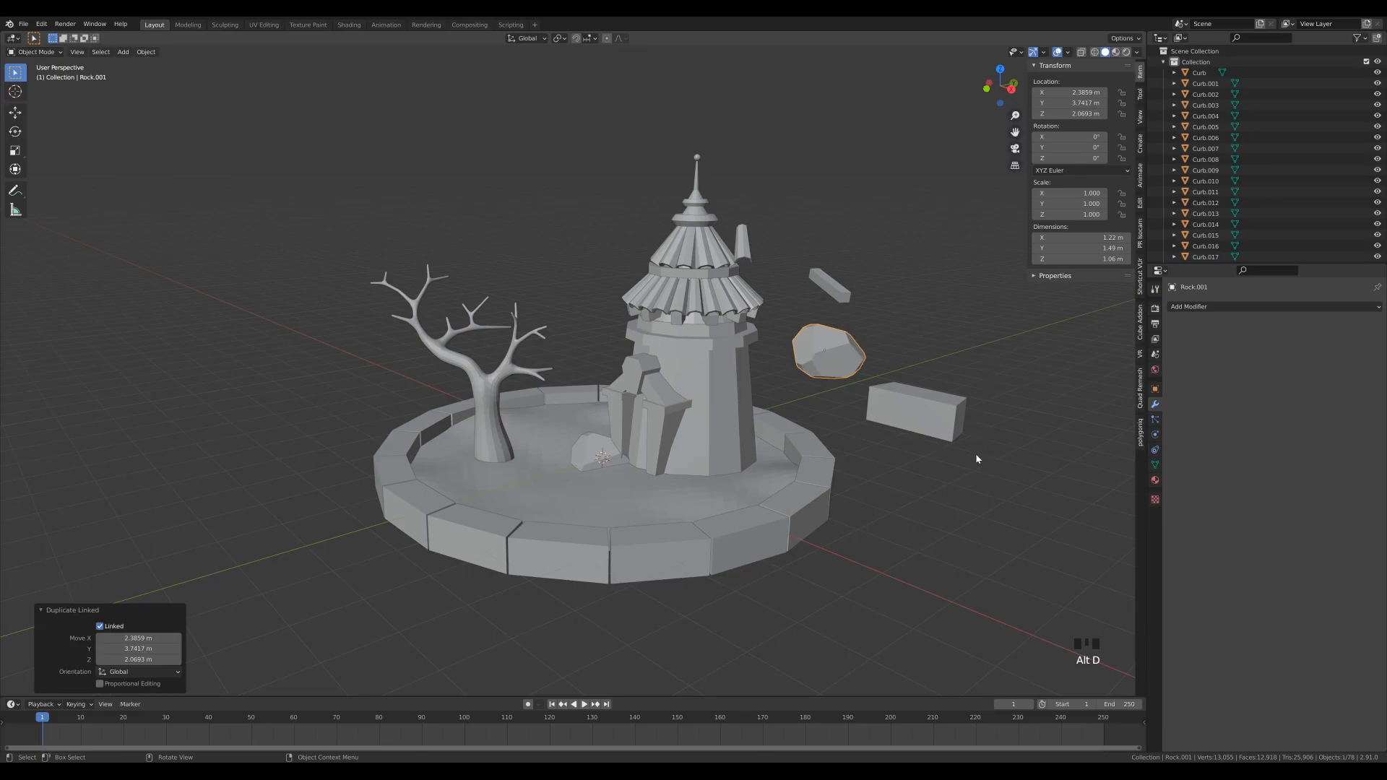
Step: Move the shingle, log, rock and curb block copies beside the tower into a new collection named Sculpts
left_click(744, 243)
left_click(829, 284, "shift")
left_click(837, 341, "shift")
left_click(916, 412, "shift")
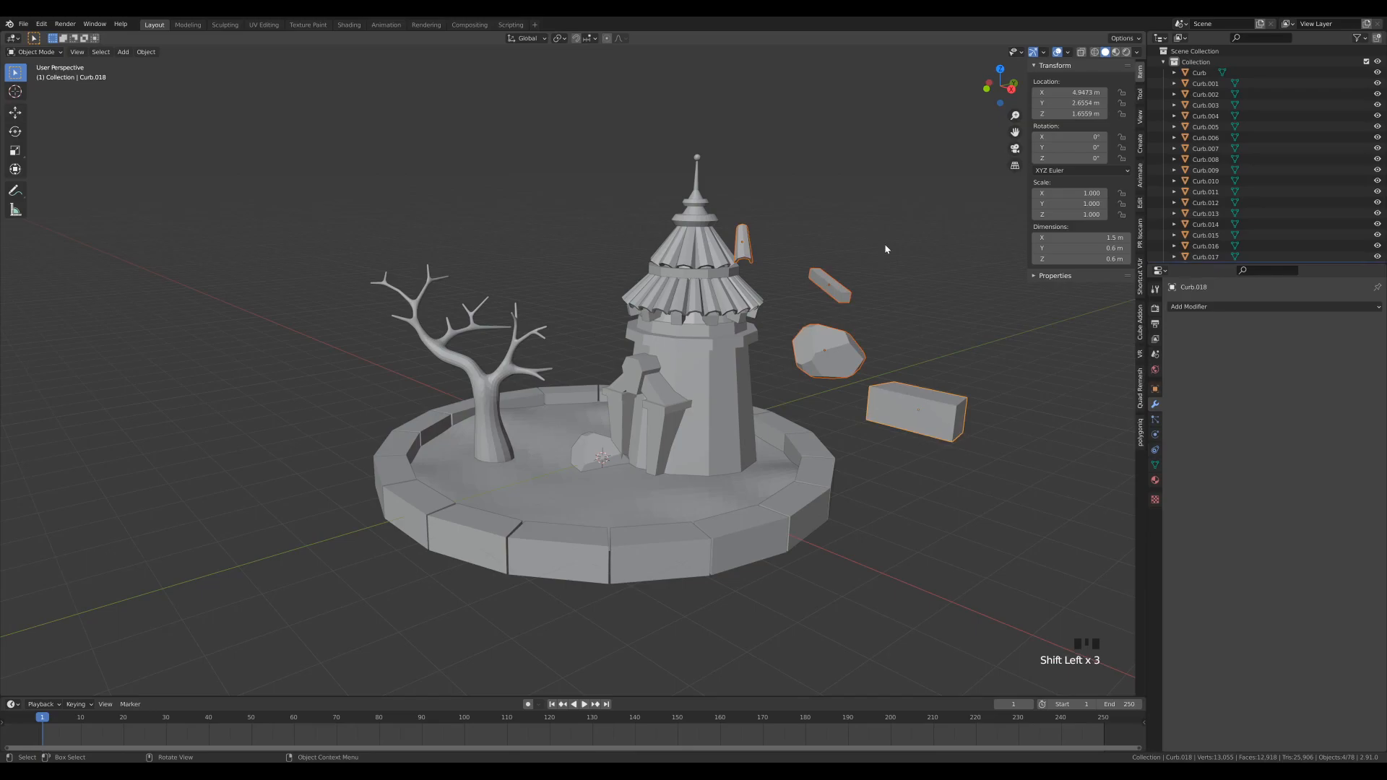
key("m")
left_click(848, 239)
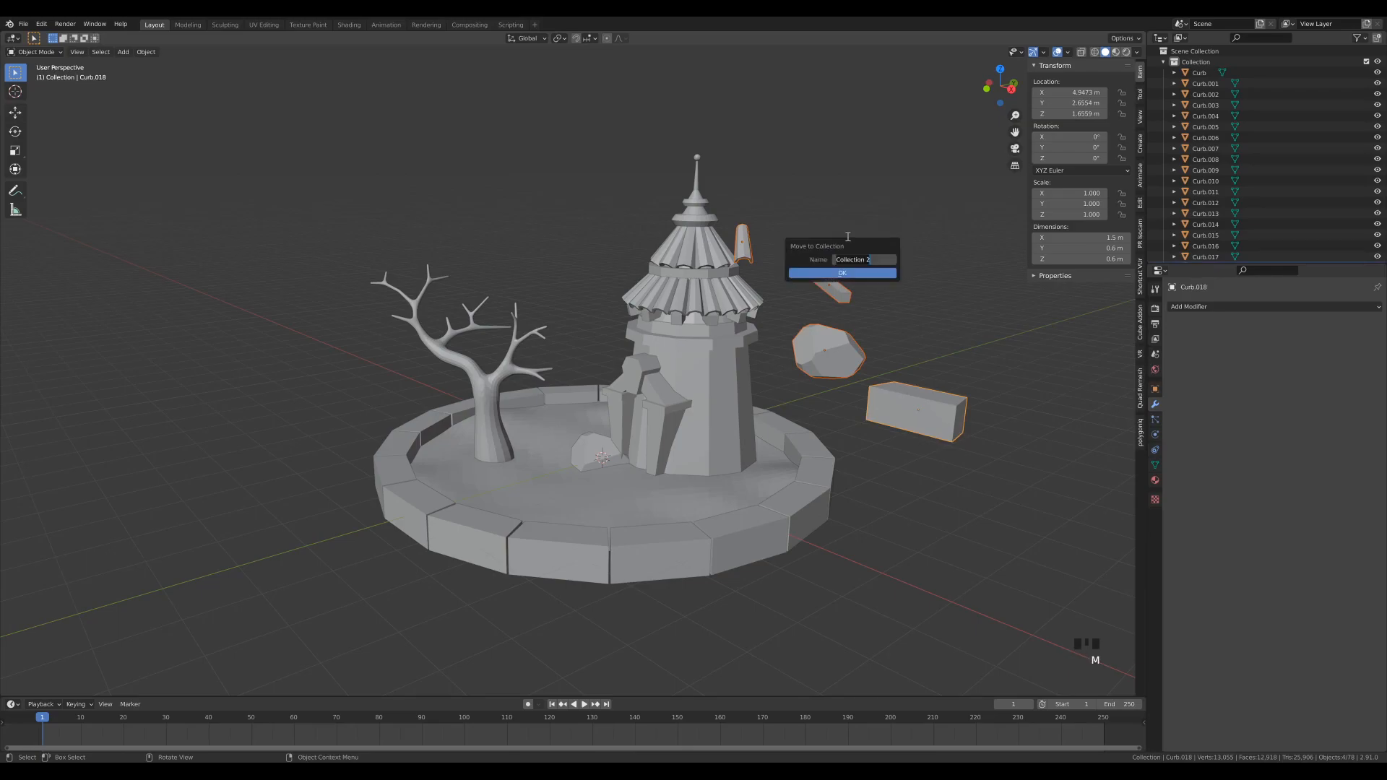
type("Sculpts")
key("Return")
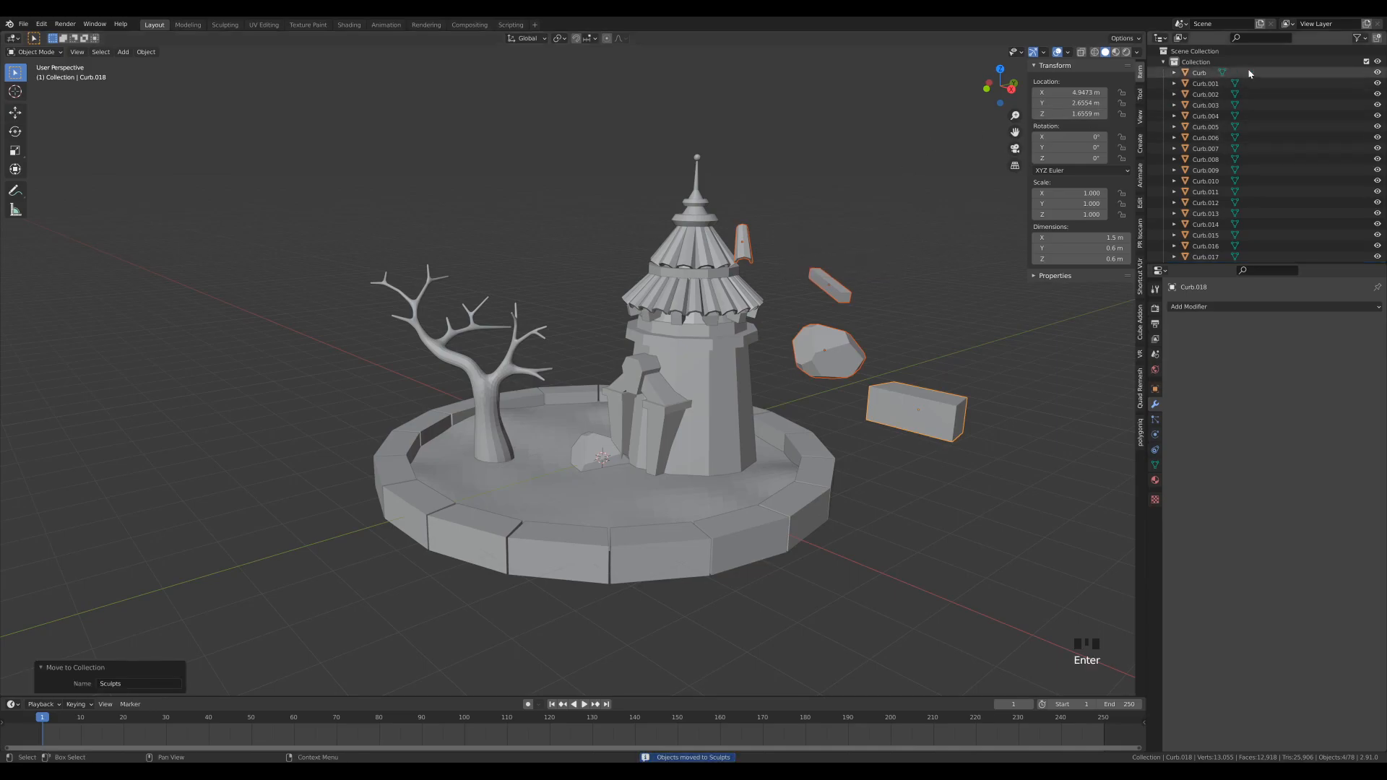
Step: Exclude the main Collection from the view layer and clear the location and rotation of all four copies in Sculpts
left_click(1366, 62)
left_click(1190, 74)
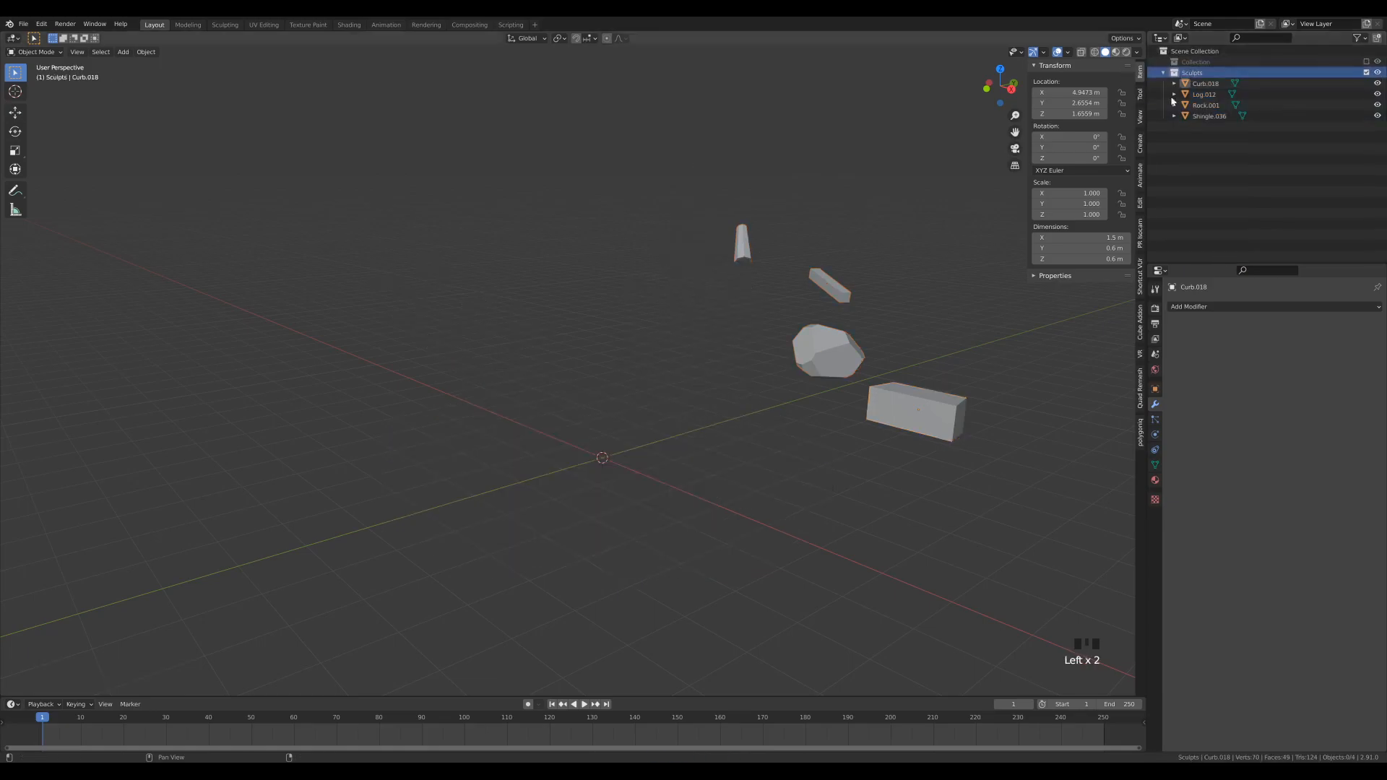
left_click_drag(608, 159, 965, 503)
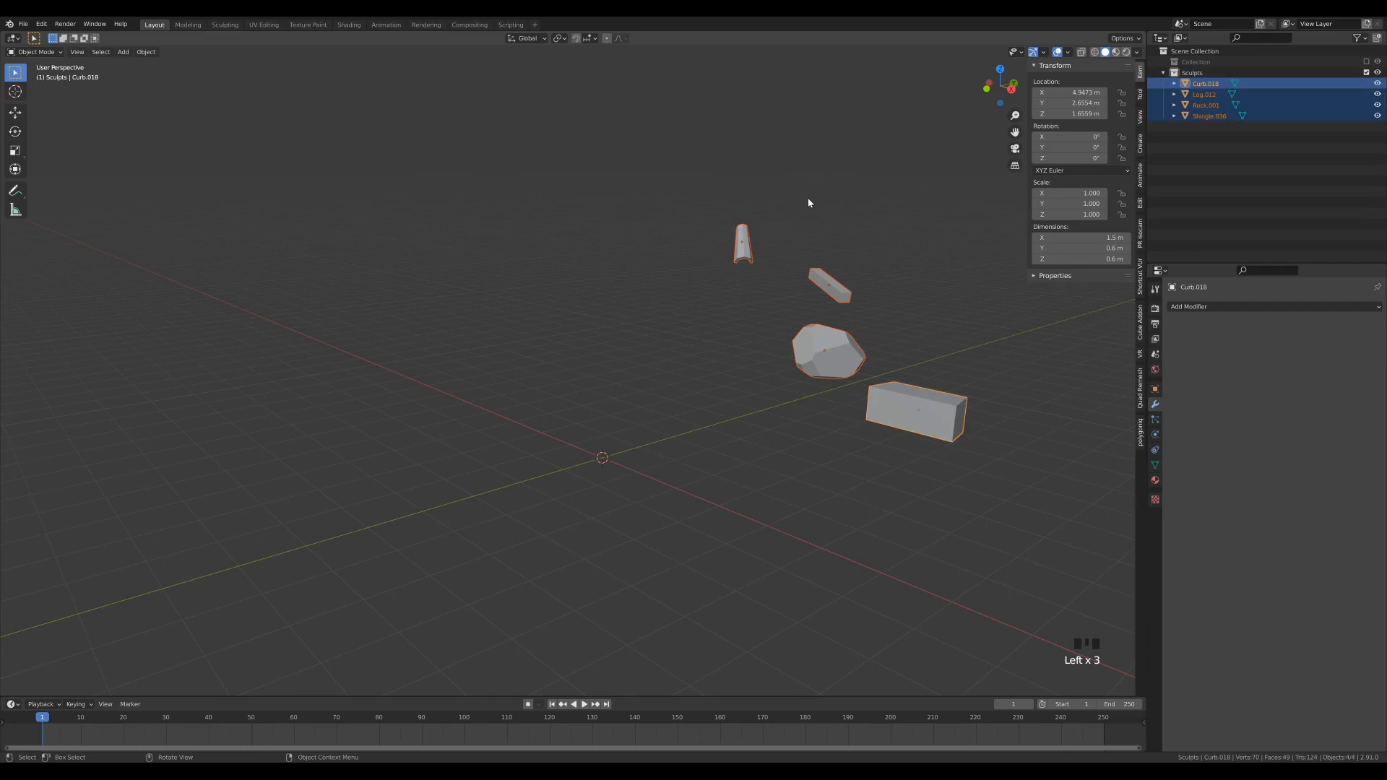
key("alt+g")
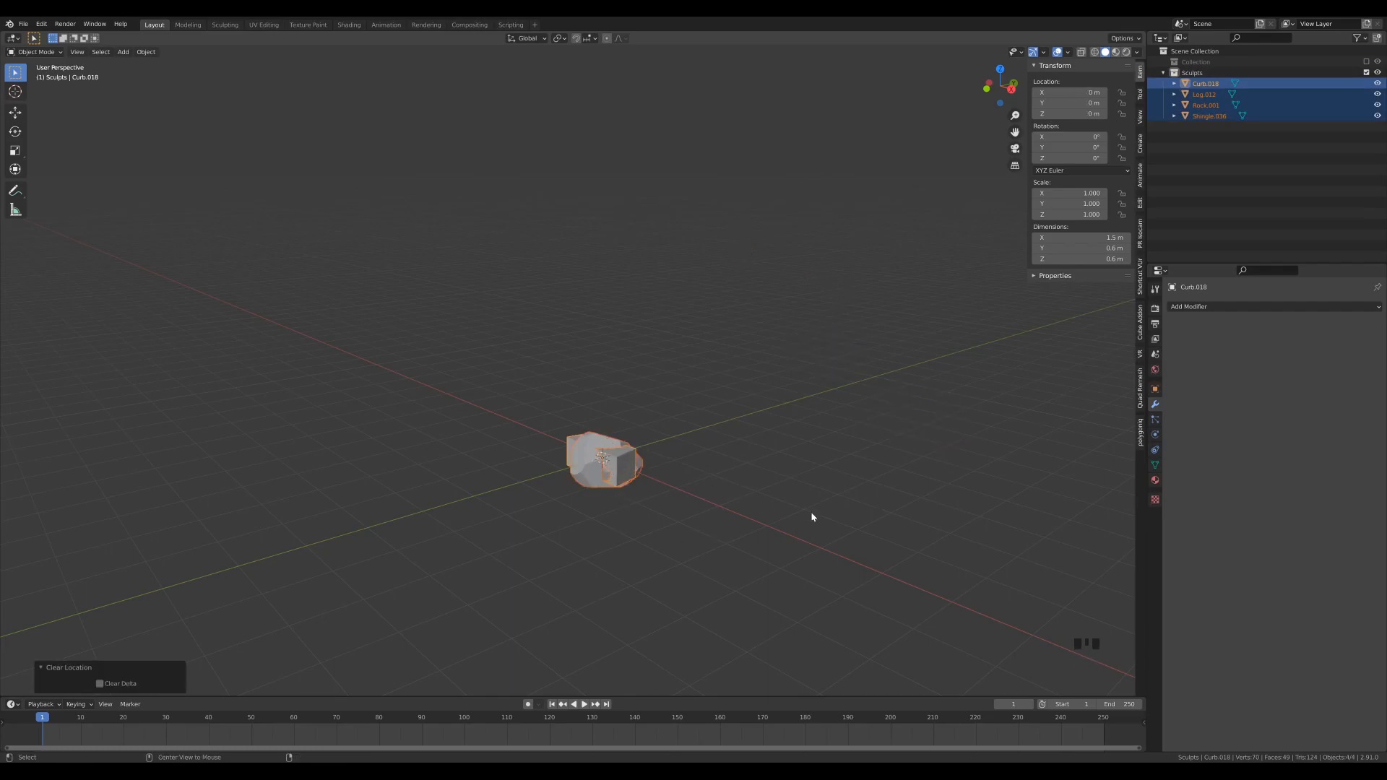
key("alt+r")
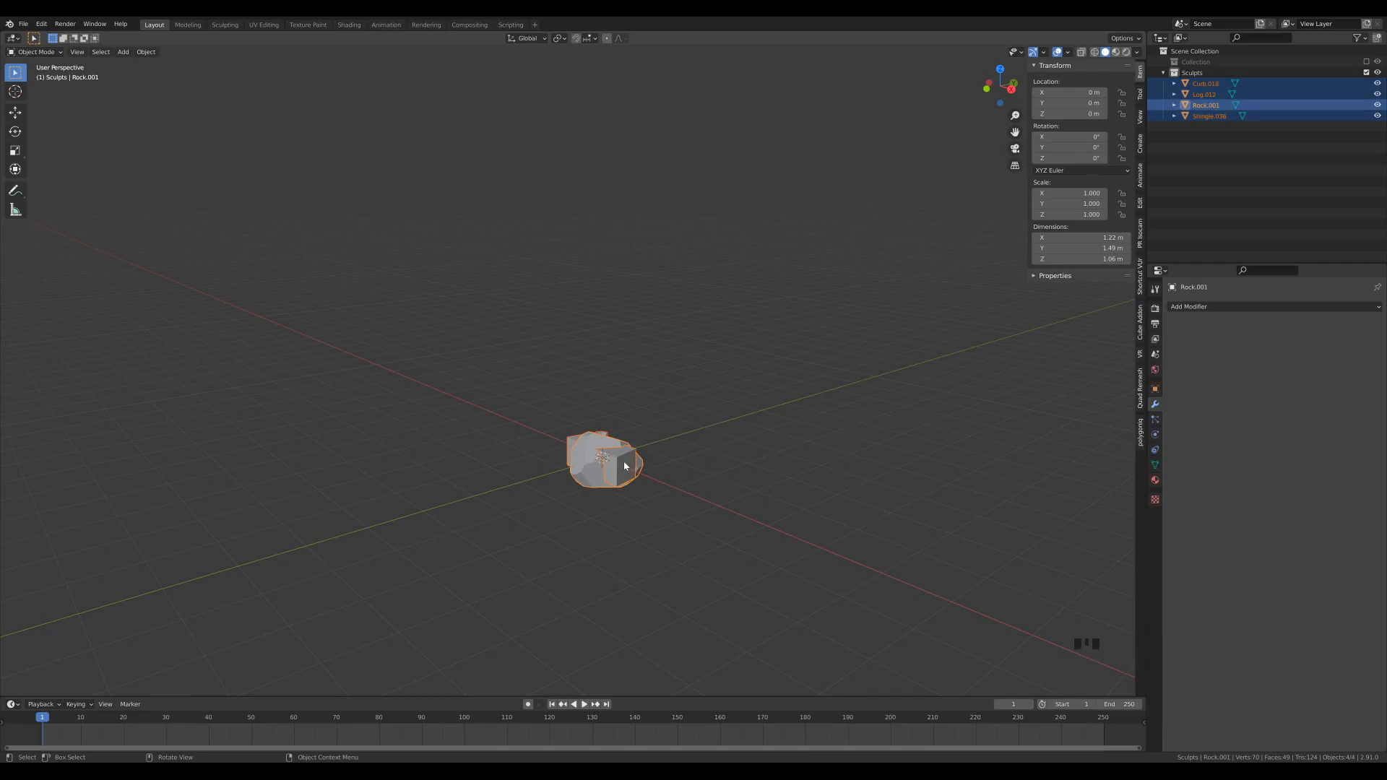
Step: Move the curb block copy about 1.78 m along the positive Y axis, clear of the rock
left_click(620, 482)
key("g")
key("y")
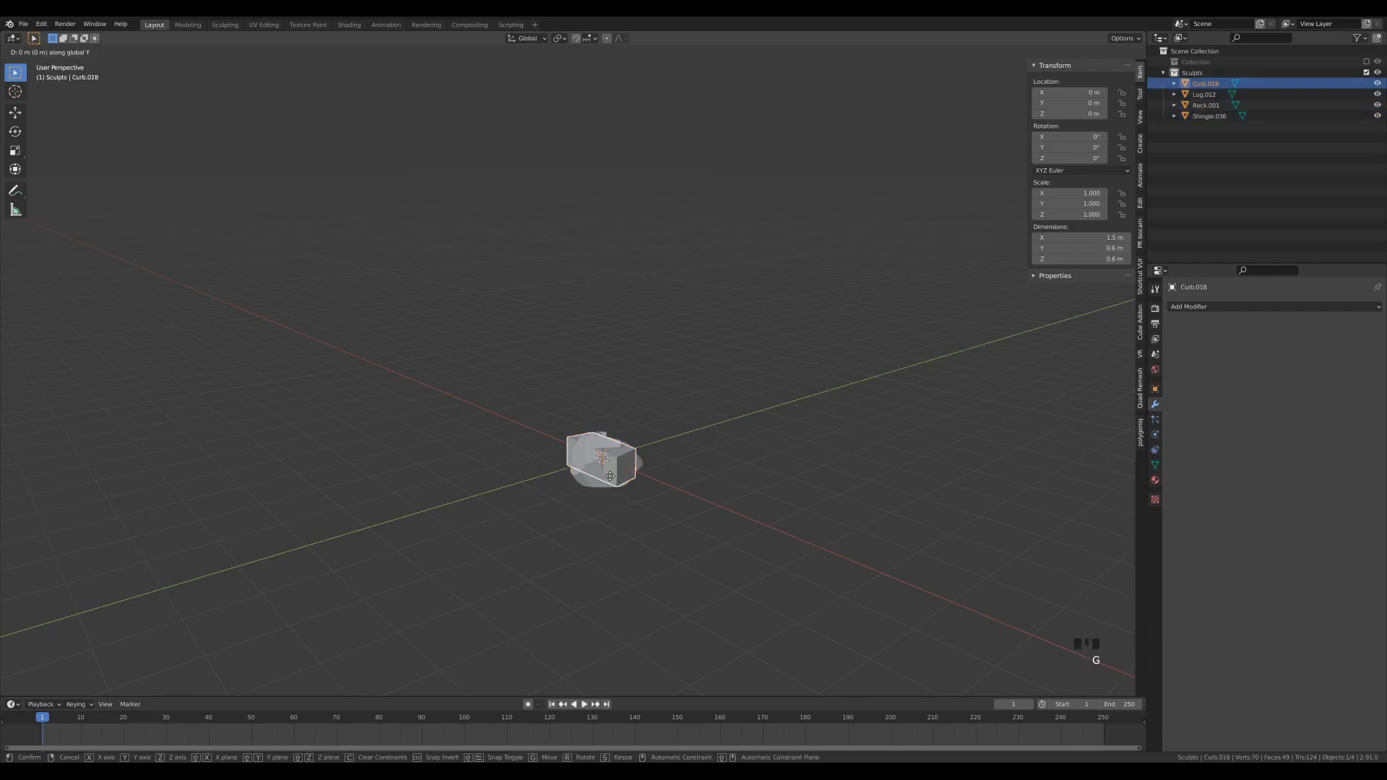
left_click(681, 473)
Step: Move the log copy about 1.42 m along the negative Y axis, to the other side of the rock
middle_click_drag(760, 490, 768, 511)
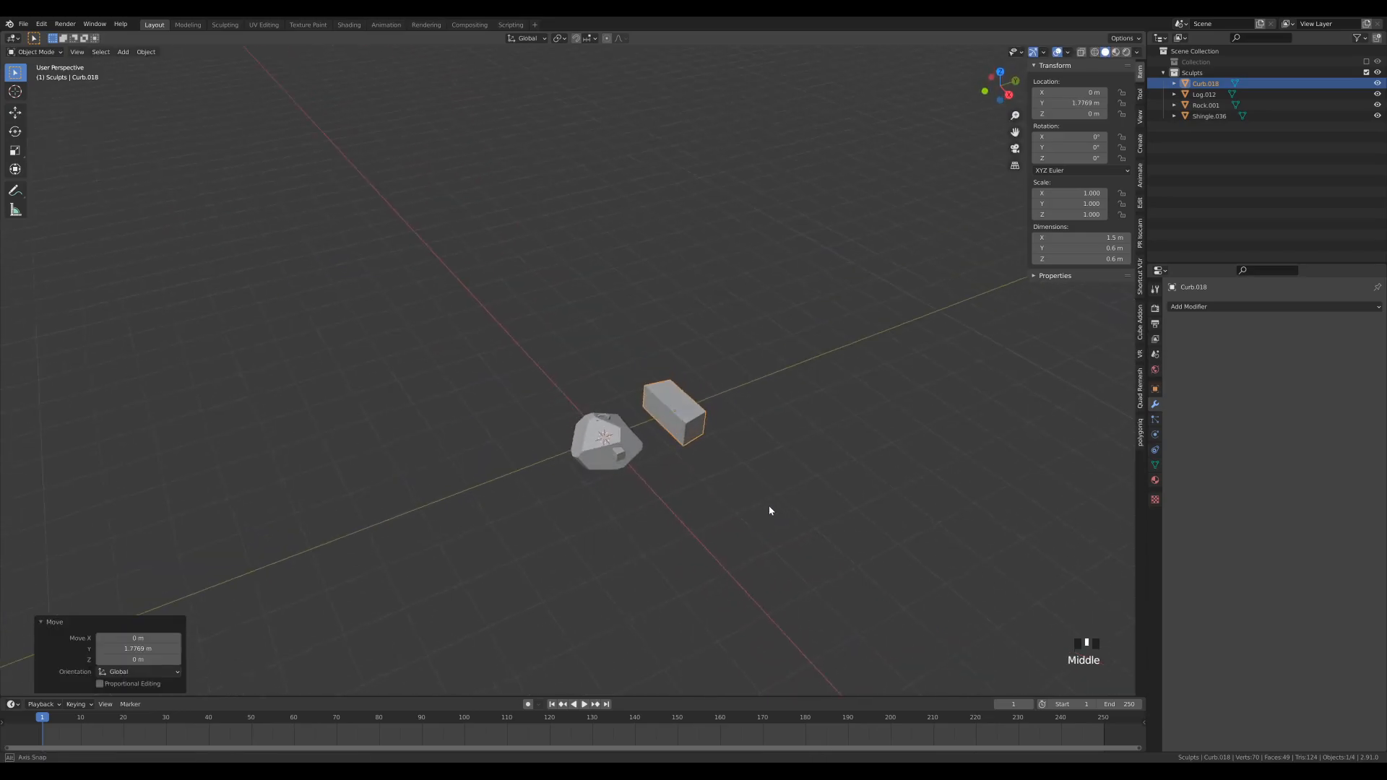
left_click(648, 457)
key("g")
key("y")
left_click(648, 491)
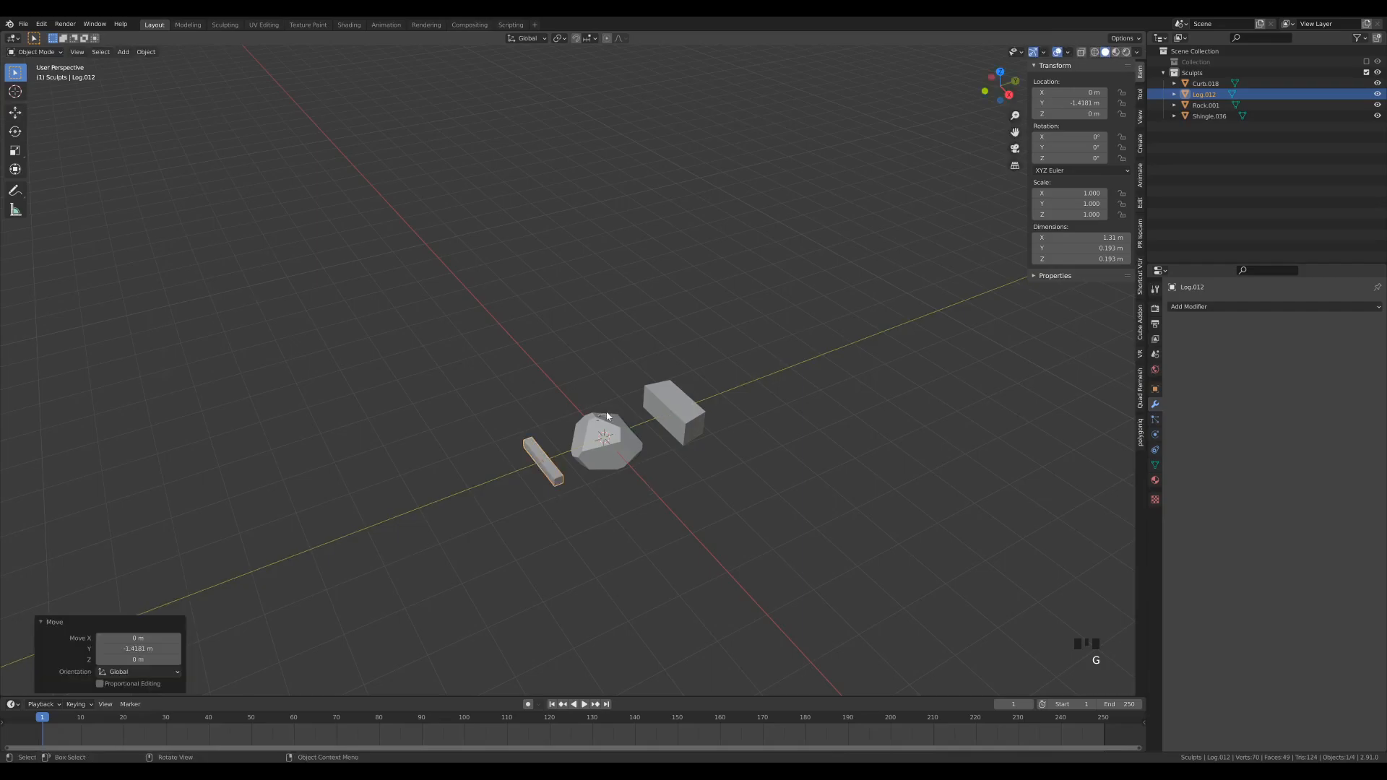
Step: Move the shingle copy about 2.46 m along negative Y, past the log, and rotate it 90° around Y
left_click(669, 417)
key("g")
key("y")
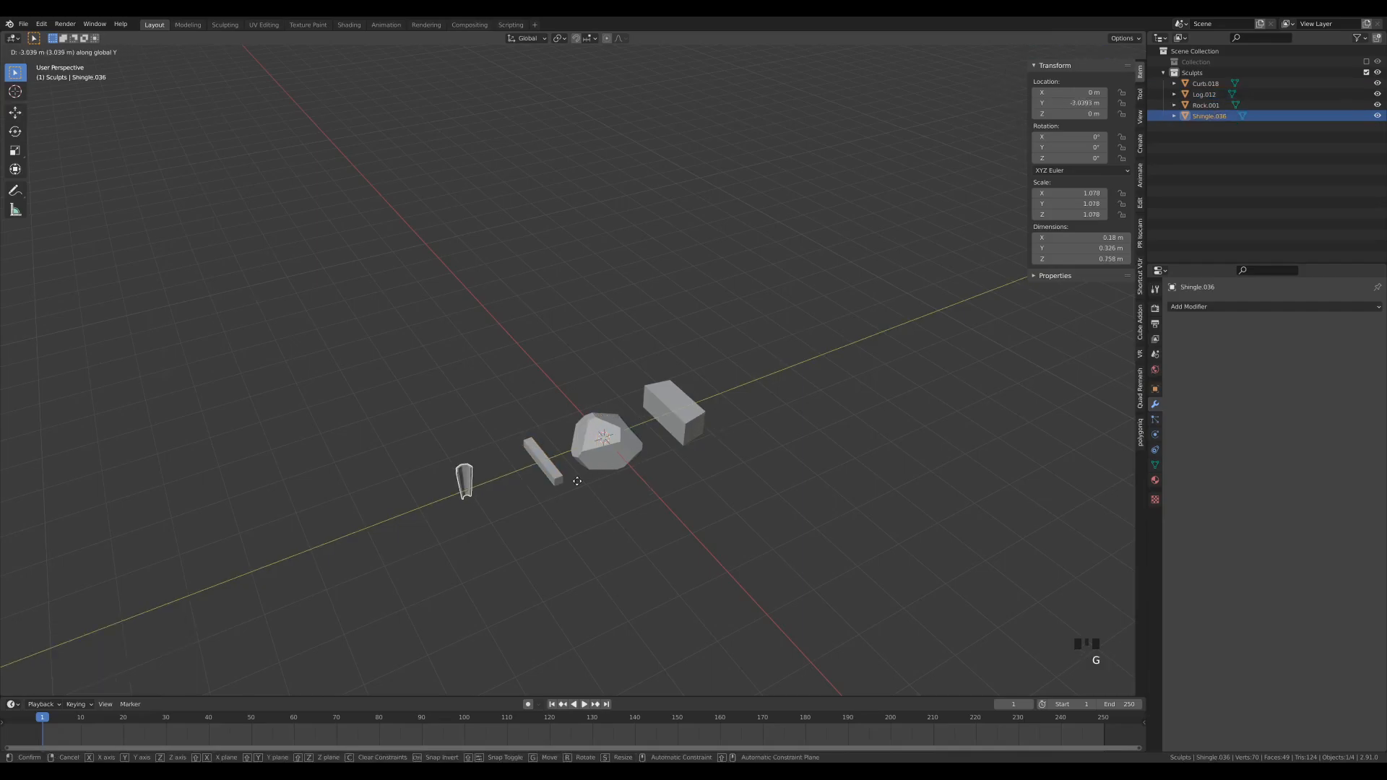
left_click(605, 474)
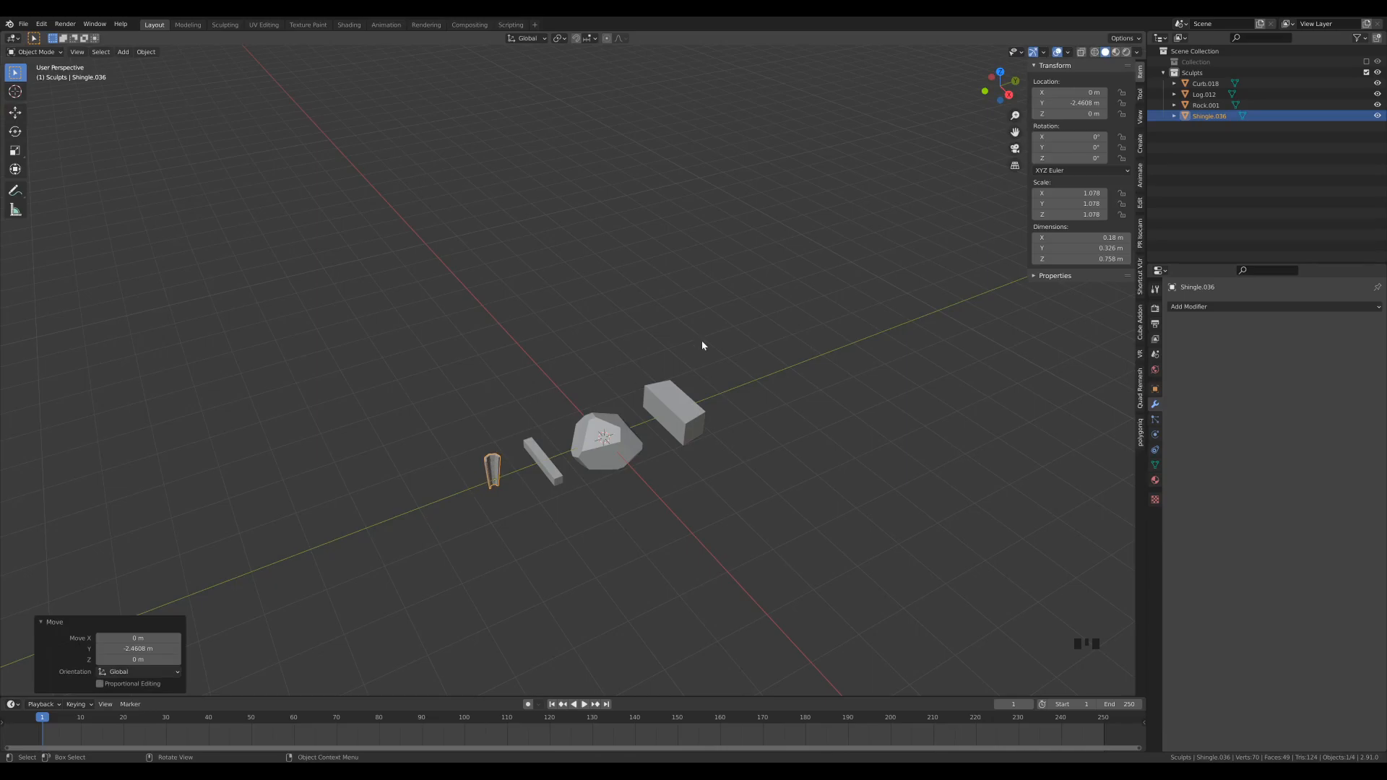
type("ry")
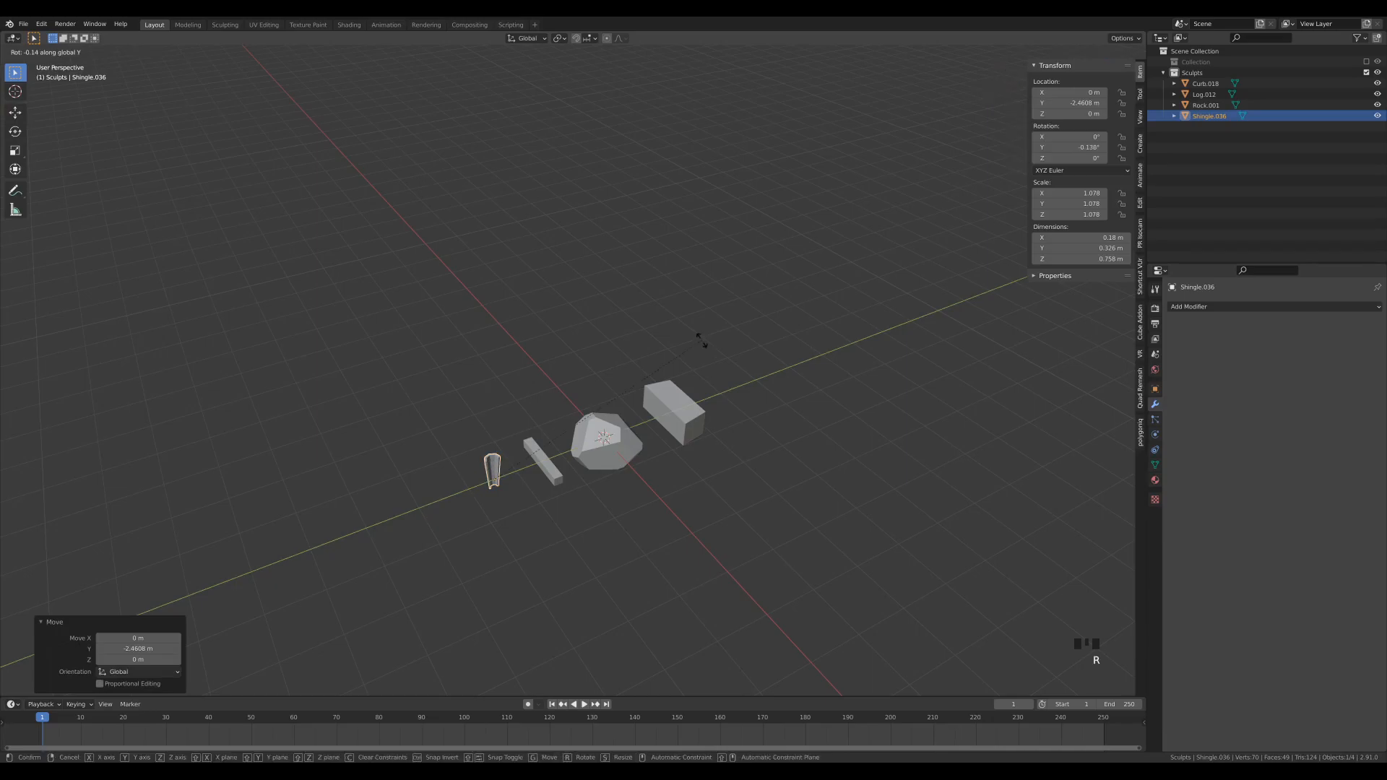
type("90")
key("Return")
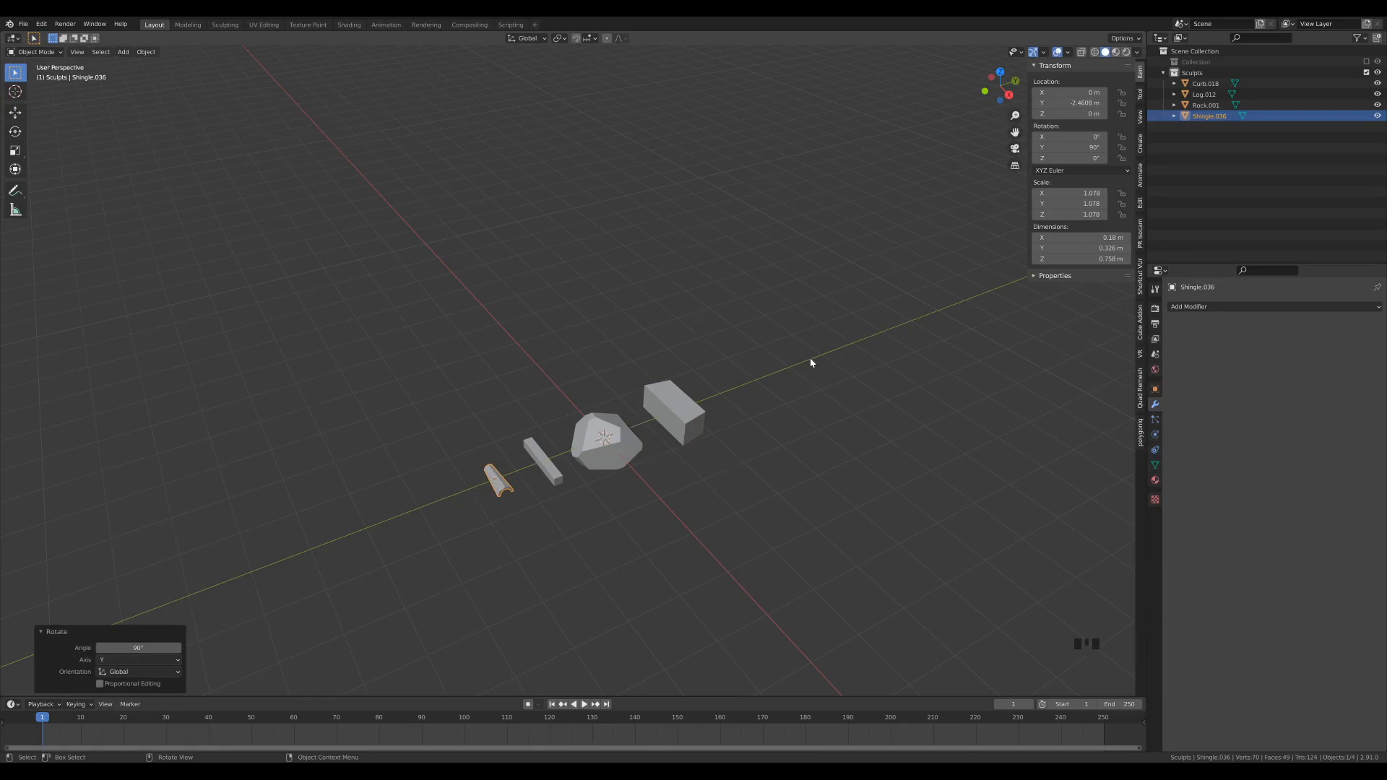
Step: Select all four pieces in the row and frame them closely in the view
scroll(606, 554, "up", 1)
middle_click_drag(693, 582, 704, 402, "shift")
left_click_drag(253, 110, 936, 492)
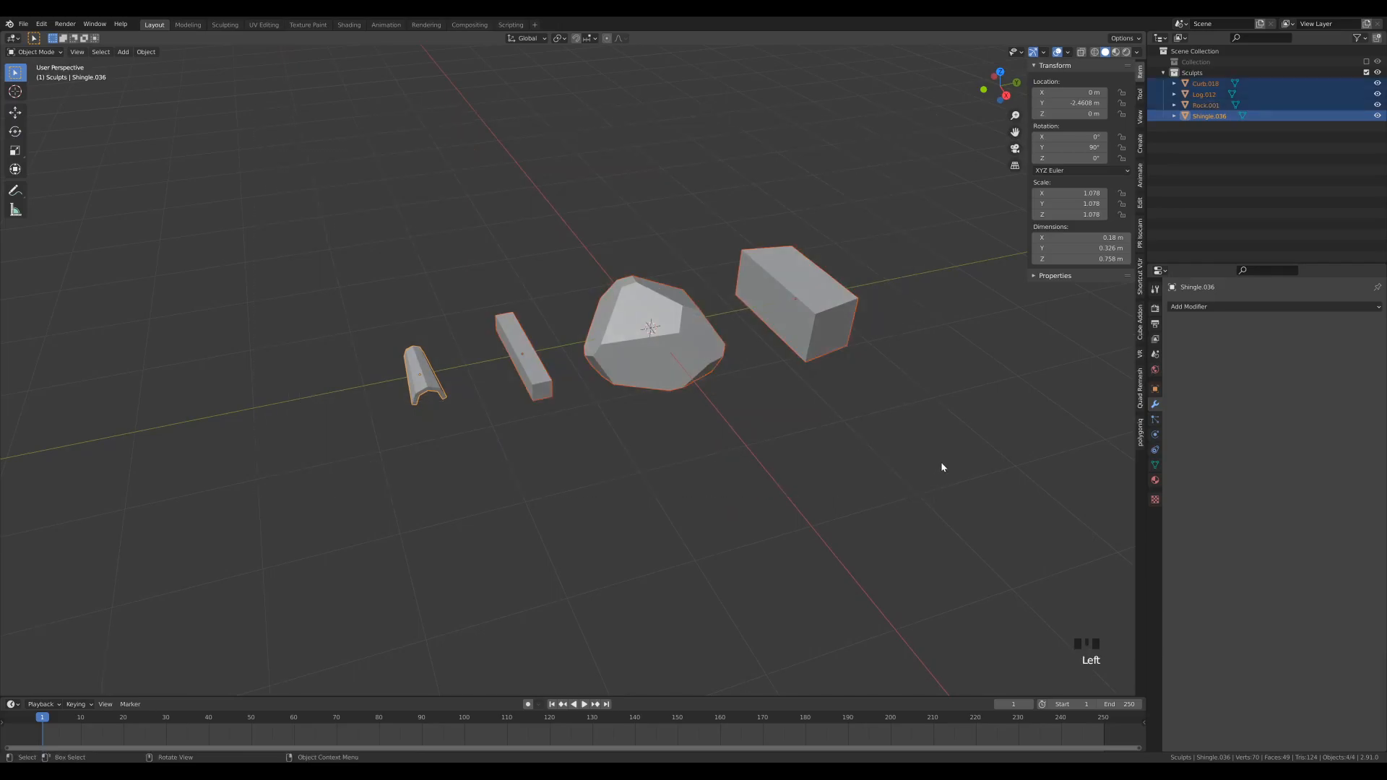
key("KP_Decimal")
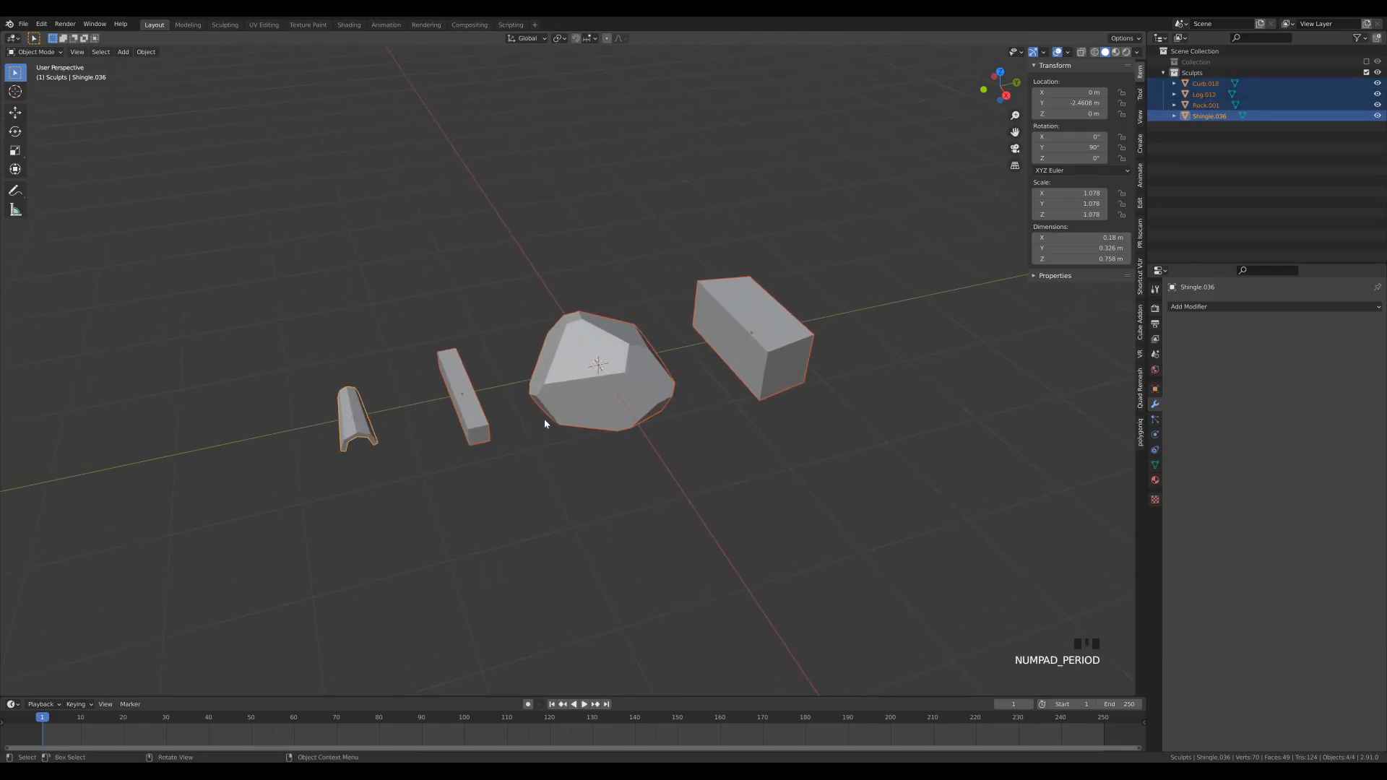
middle_click_drag(548, 476, 577, 460)
scroll(570, 458, "up", 2)
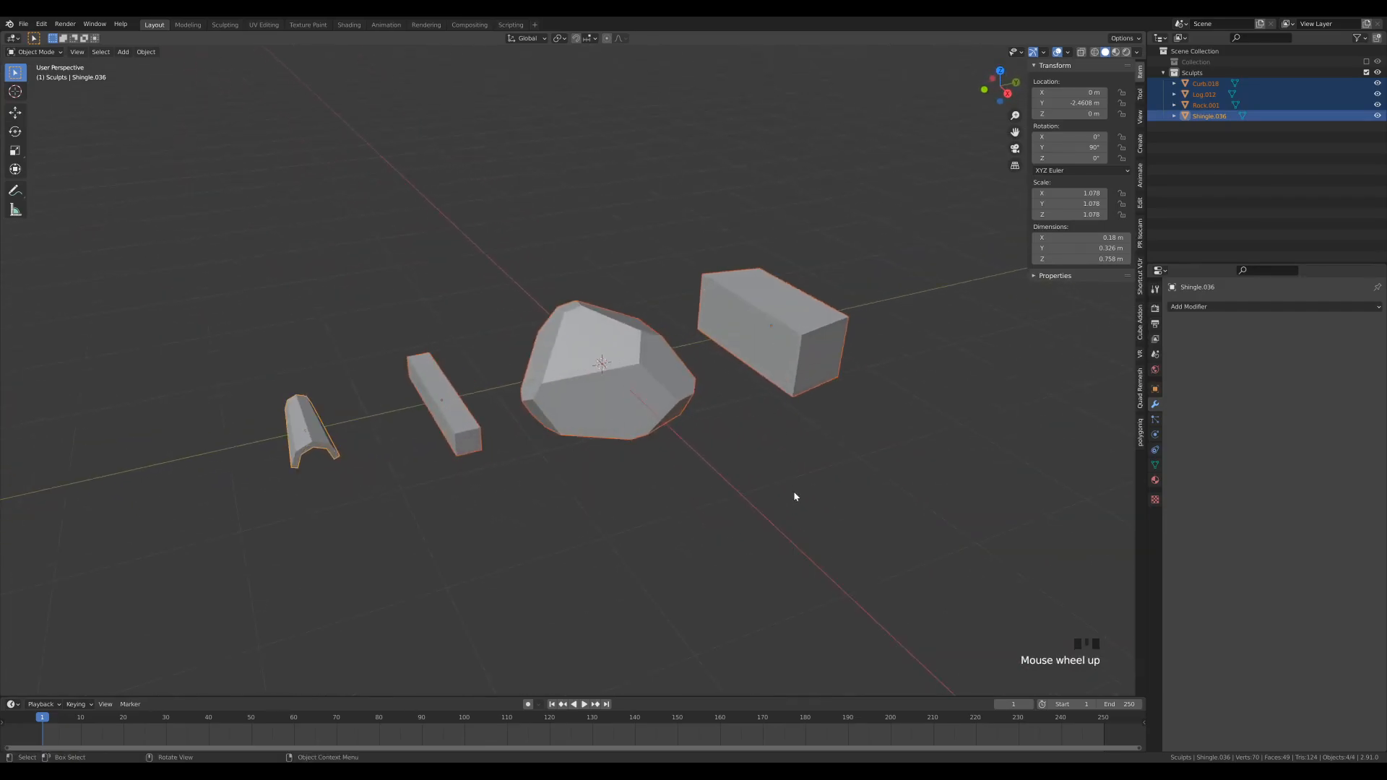